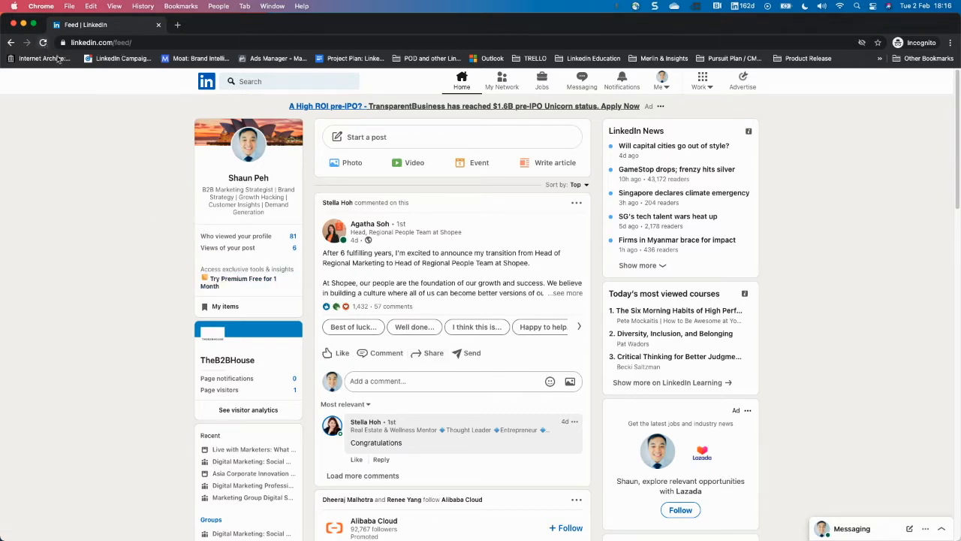
- Reload the LinkedIn home feed, open the advertising Campaign Manager from it, and restore the page to its normal size
left_click(43, 43)
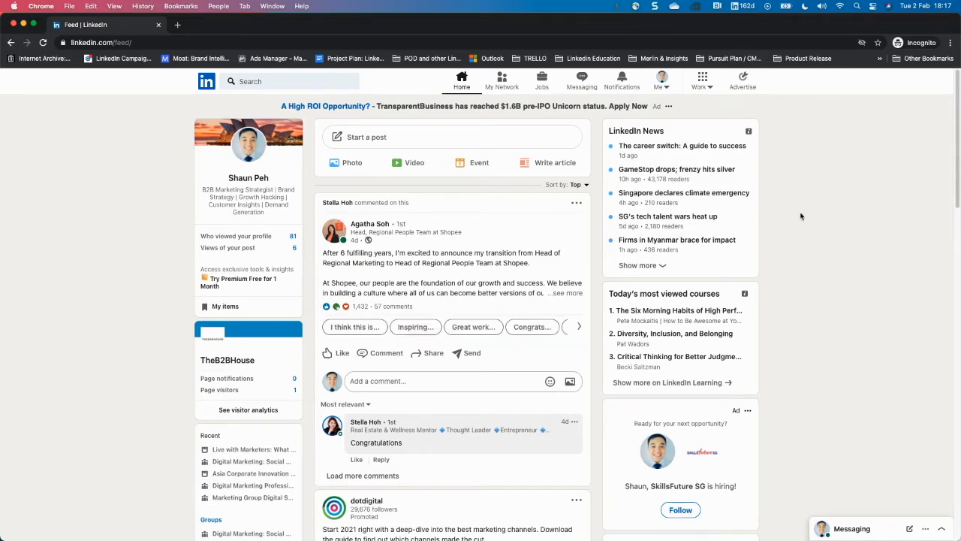
key("super+equal")
key("super+equal")
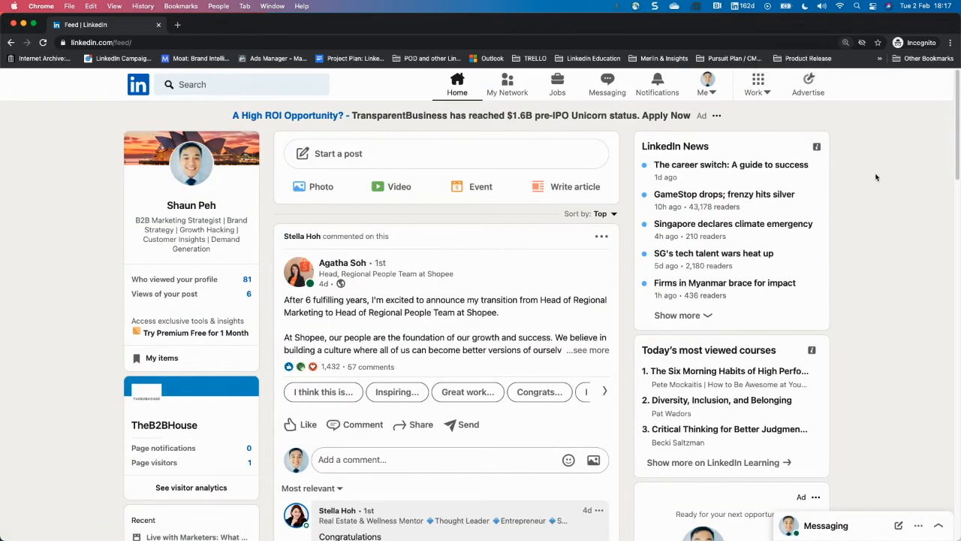
left_click(809, 92)
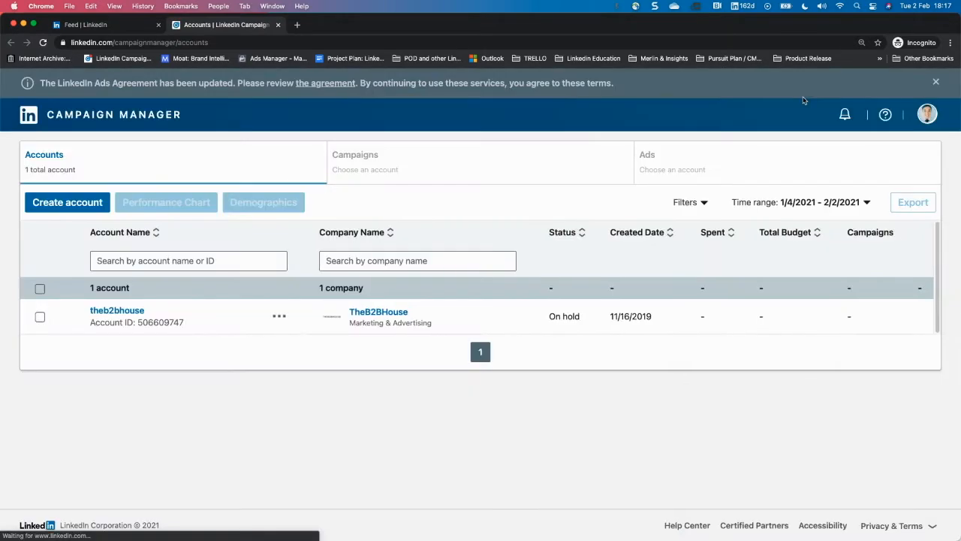
key("super+minus")
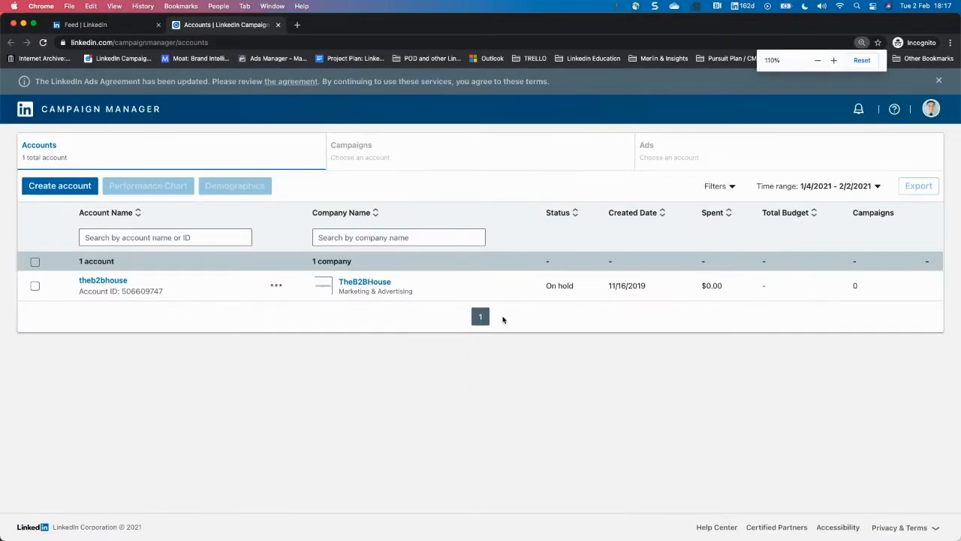
key("super+minus")
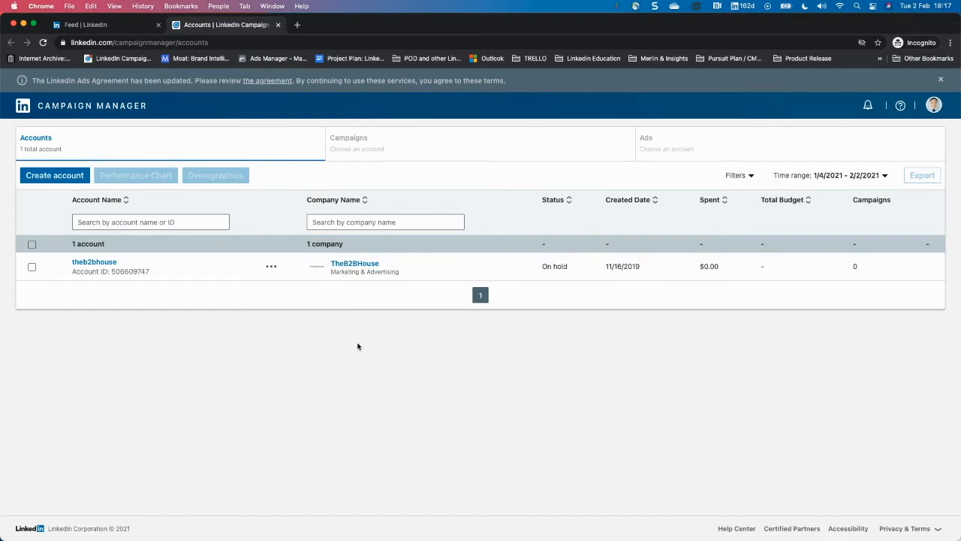
- Open the TheB2BHouse company page in a separate tab and look over its admin home
left_click(343, 267, "super")
left_click(355, 27)
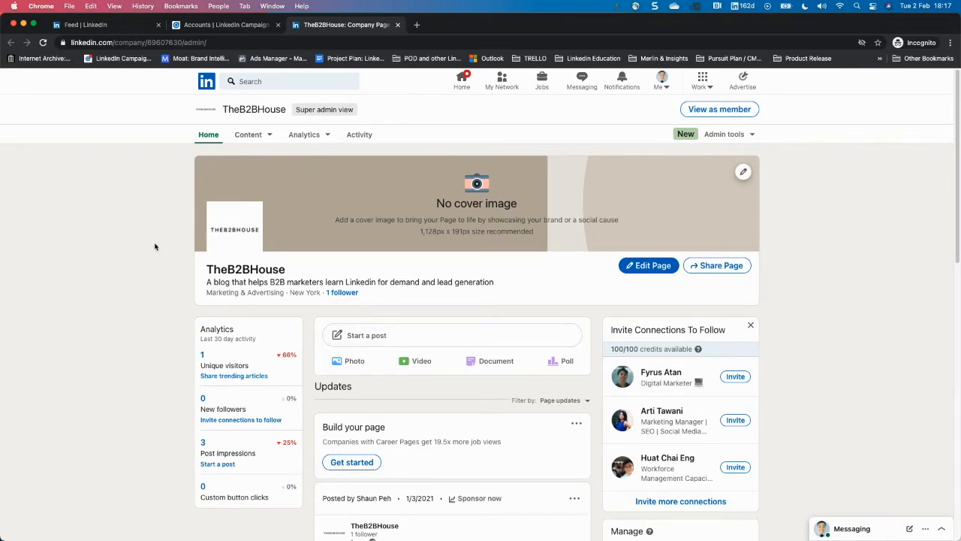
scroll(182, 248, "down", 2)
scroll(629, 139, "up", 2)
- View the page types offered for creating a new Company Page and return to the Campaign Manager accounts list
left_click(709, 84)
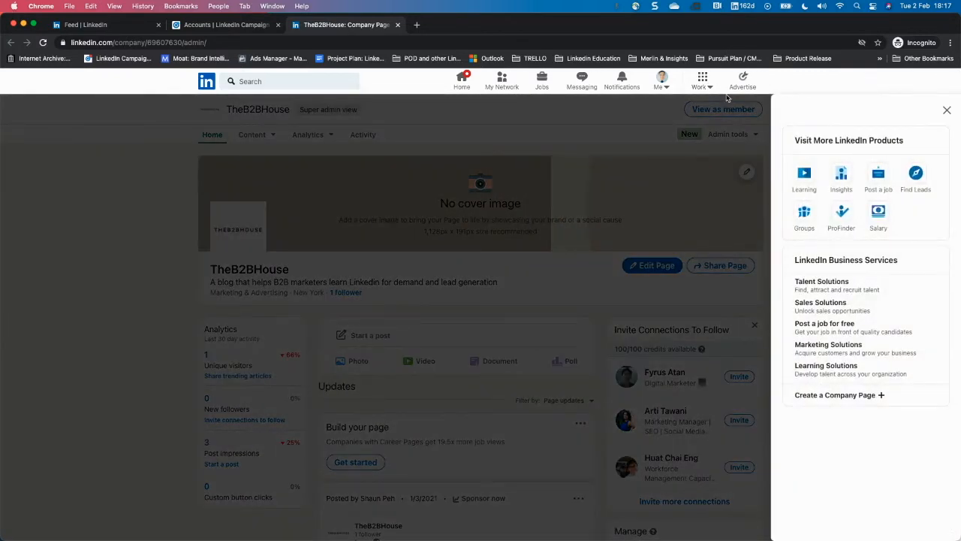
left_click(849, 405)
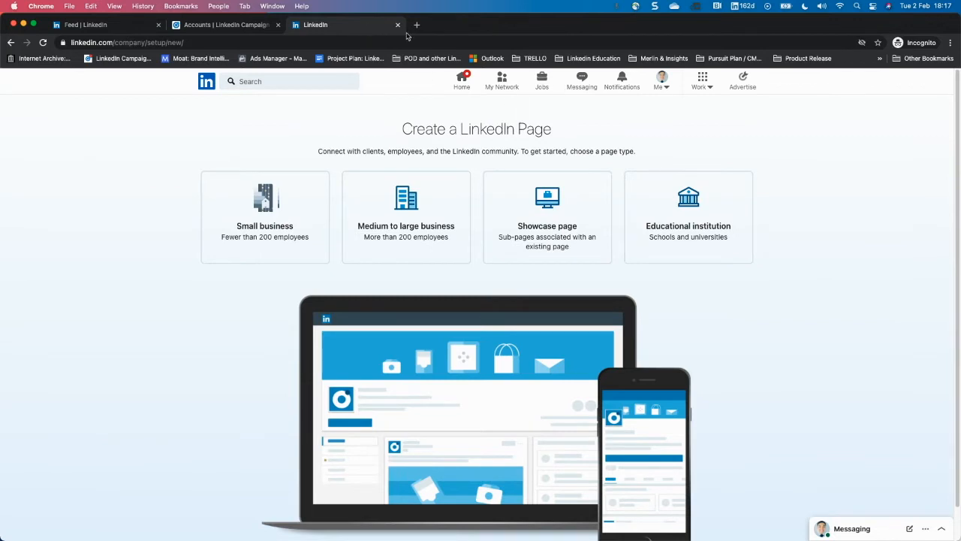
left_click(465, 84)
left_click(226, 24)
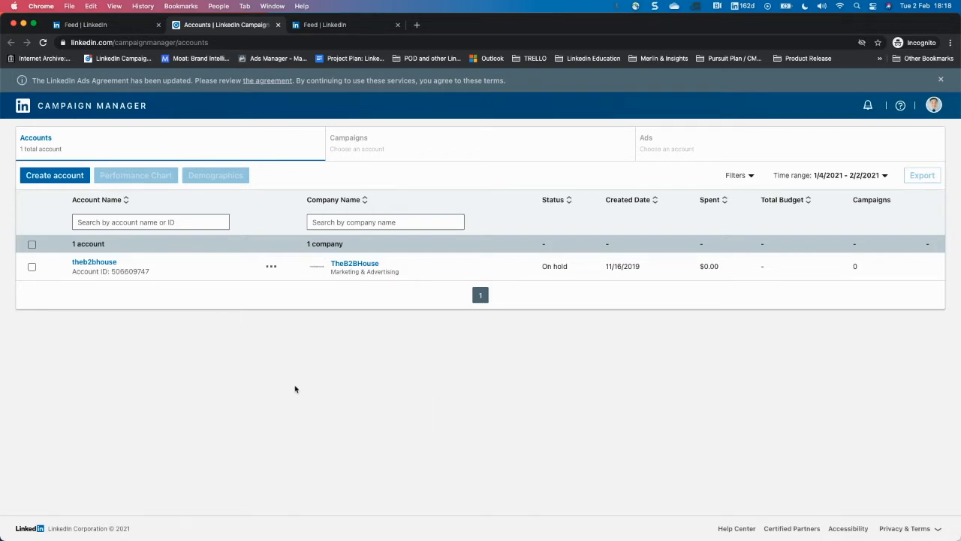
- Start a new ad account and examine the available currencies, keeping United States of America, Dollar (USD)
left_click(60, 179)
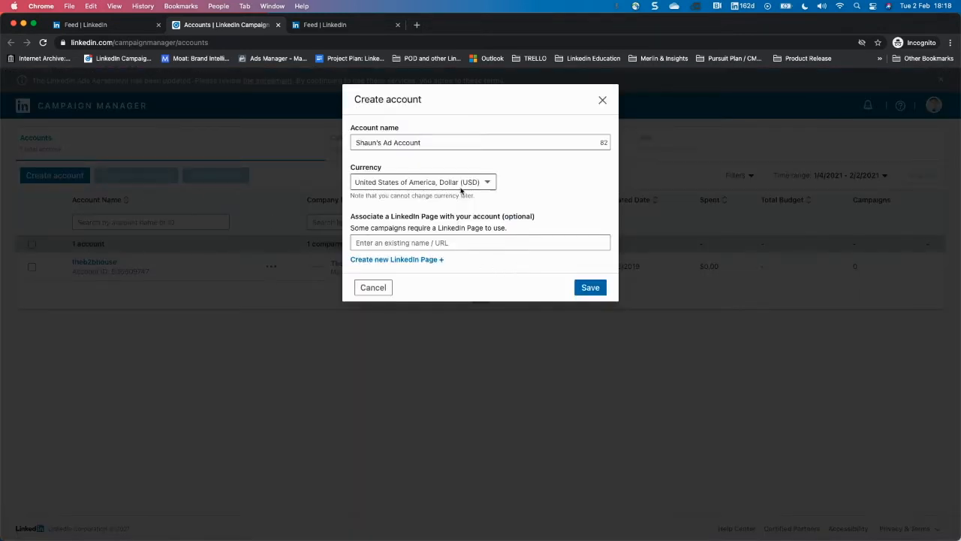
left_click(419, 182)
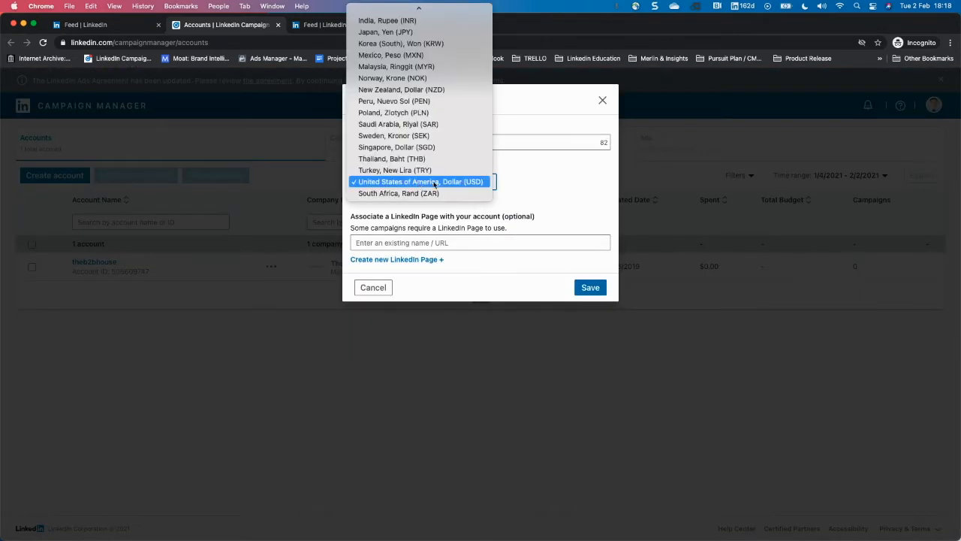
left_click(434, 184)
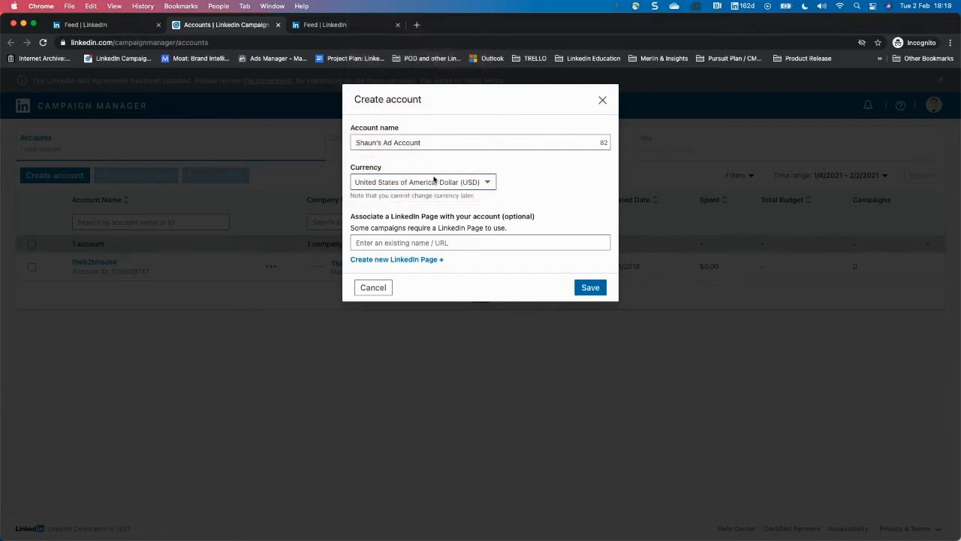
left_click(477, 183)
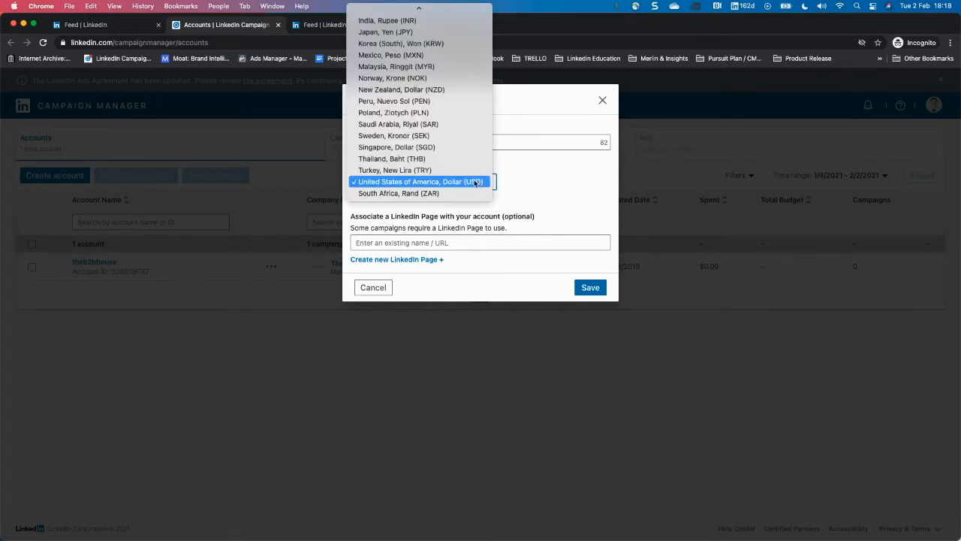
left_click(476, 183)
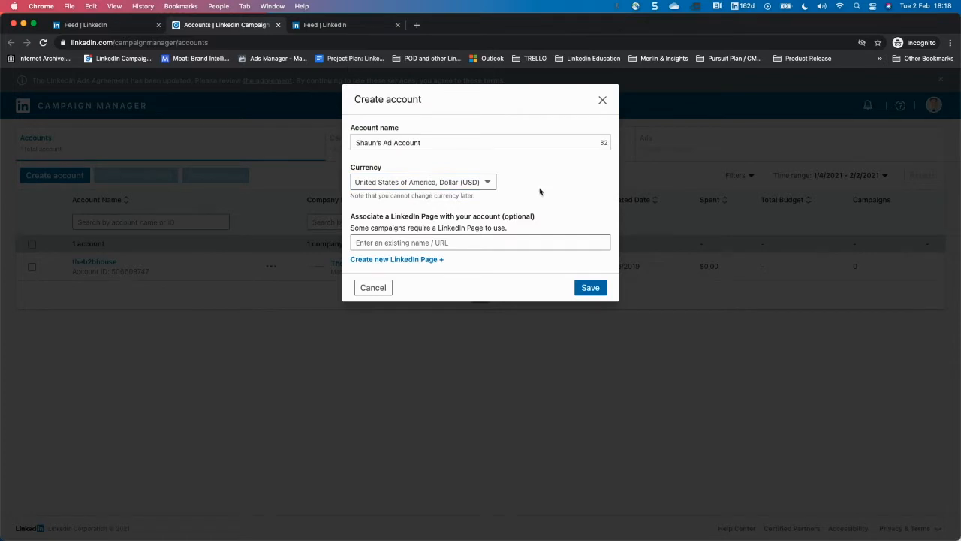
left_click(455, 184)
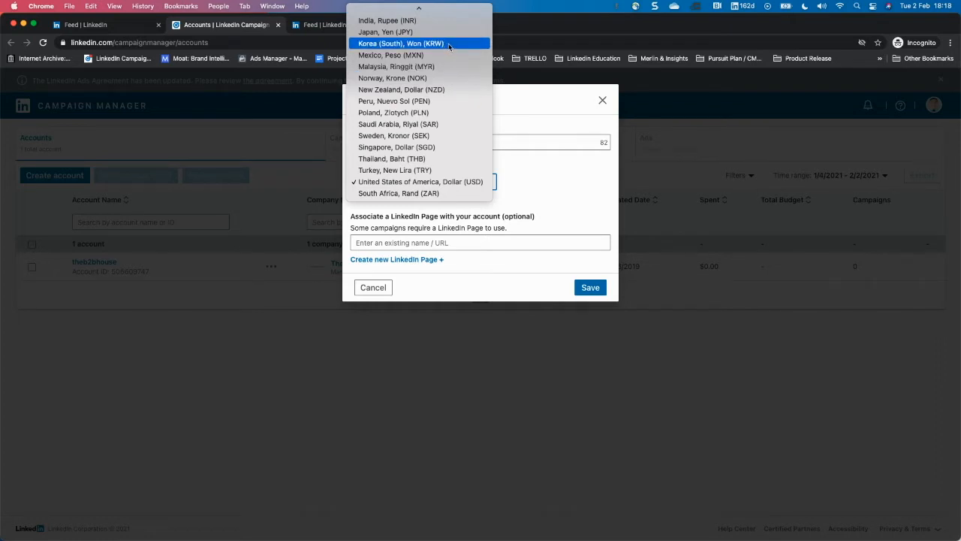
left_click(549, 196)
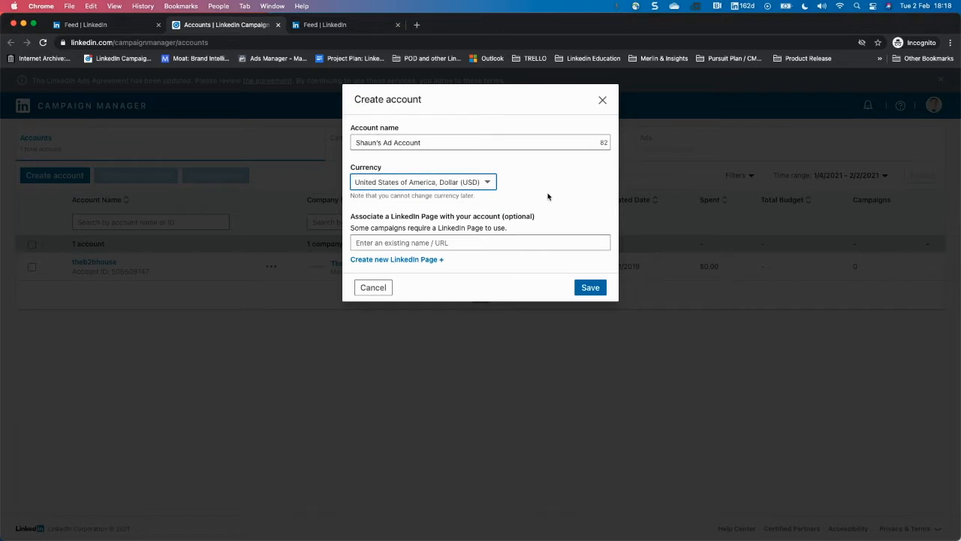
left_click(566, 185)
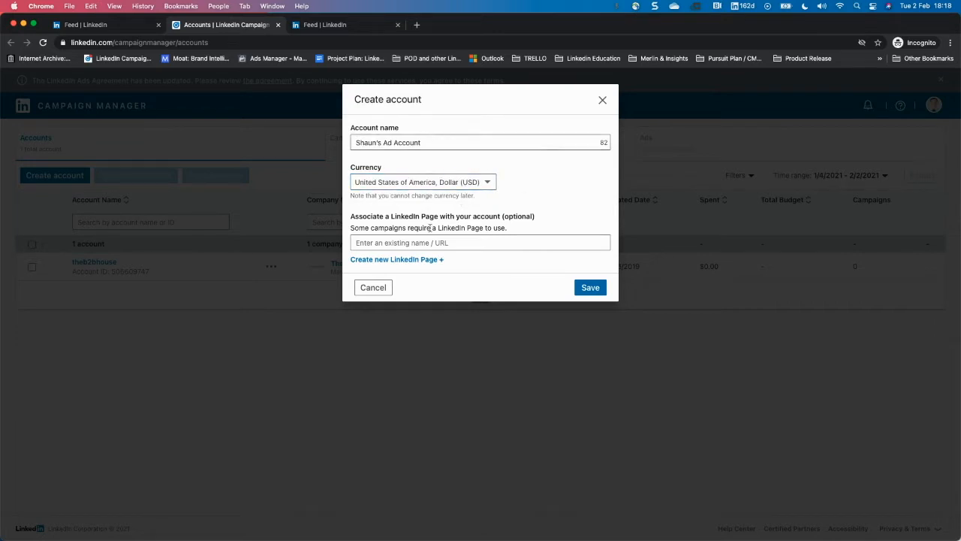
- Examine the optional LinkedIn Page association and its note about campaign requirements in the new account form
left_click_drag(362, 218, 526, 218)
left_click_drag(404, 218, 488, 218)
left_click(488, 218)
left_click_drag(549, 218, 505, 219)
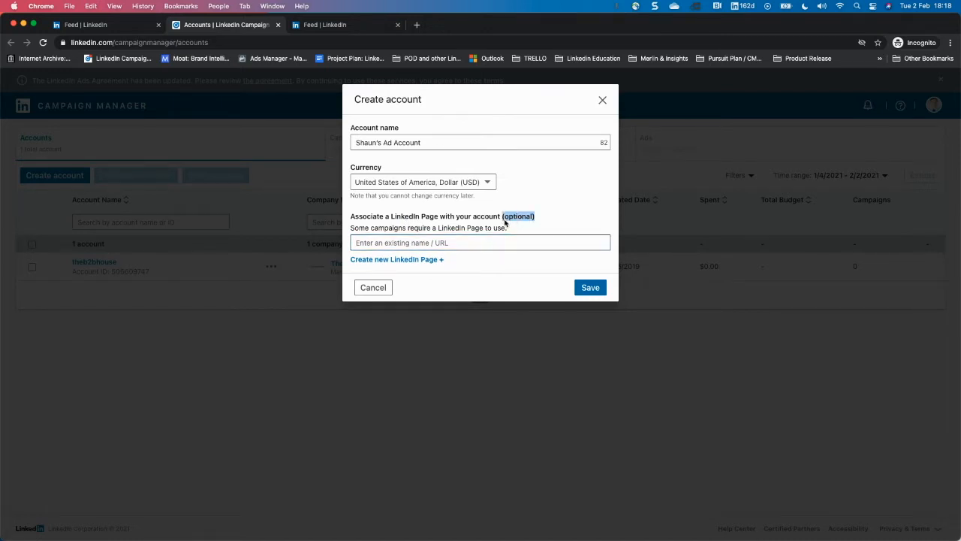
left_click(552, 219)
key("Tab")
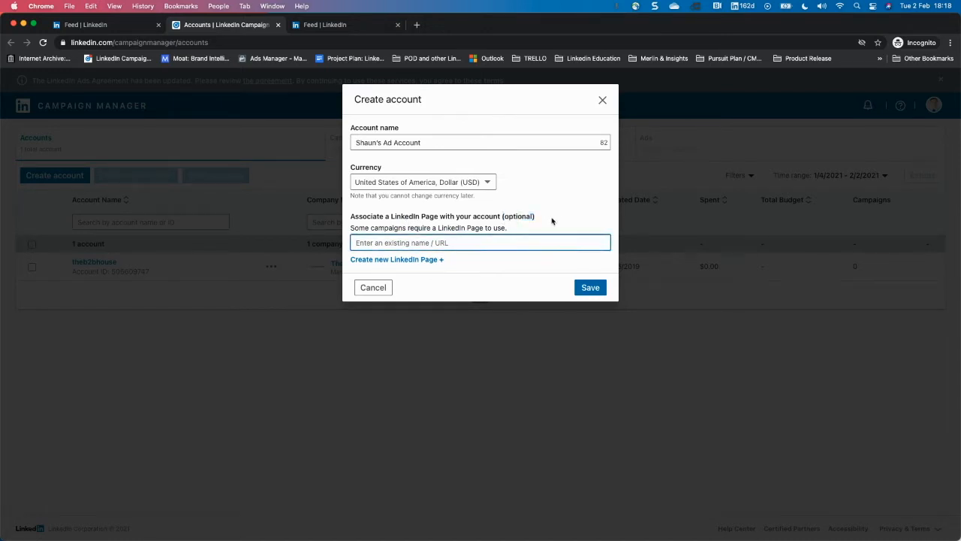
left_click_drag(407, 231, 486, 228)
left_click(486, 227)
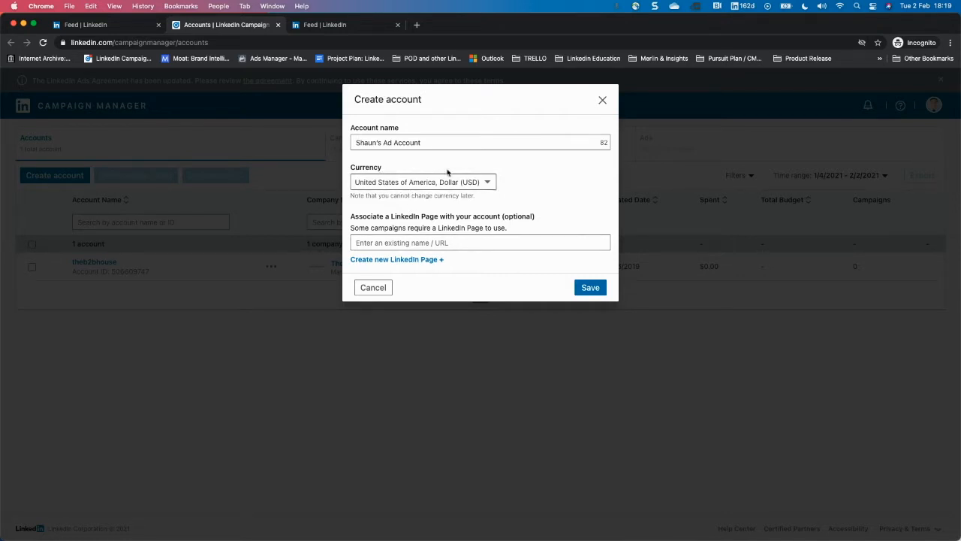
- Try naming the new ad account "My ad account" and close the form without saving
left_click(447, 143)
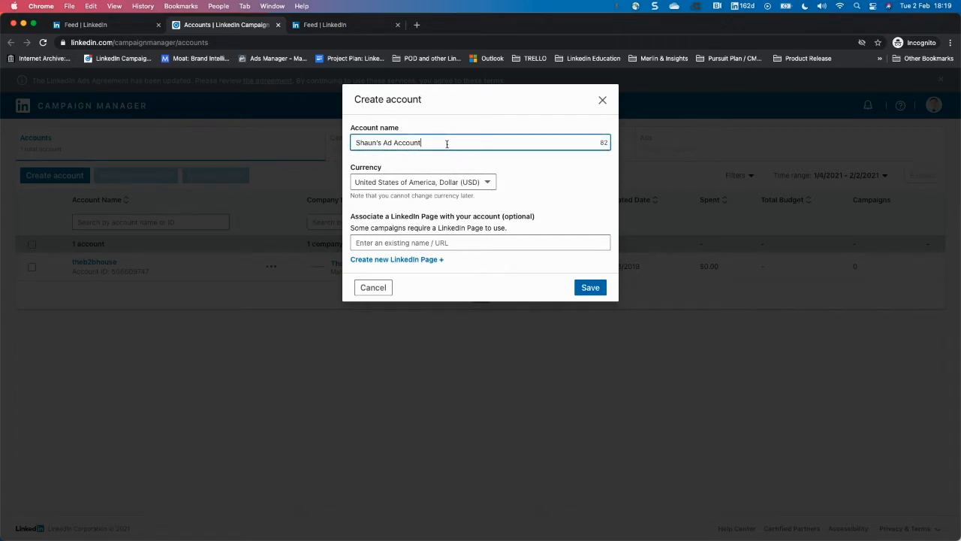
triple_click(447, 143)
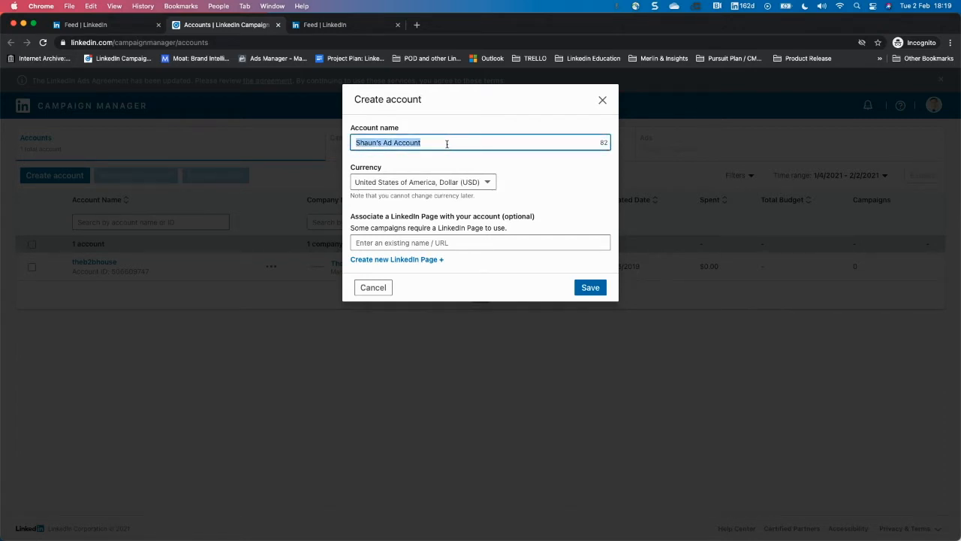
type("theb2bhouse ac")
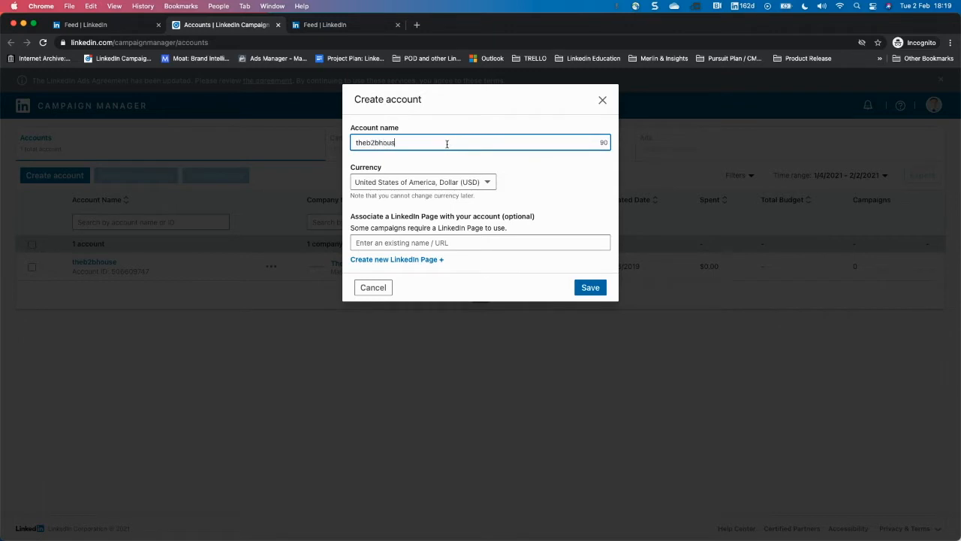
triple_click(447, 143)
type("MN ad count")
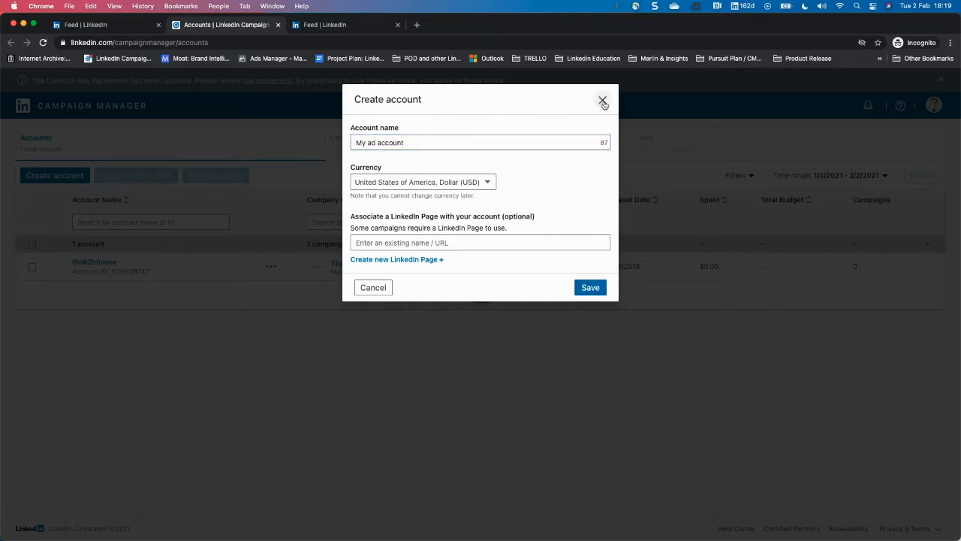
left_click(603, 101)
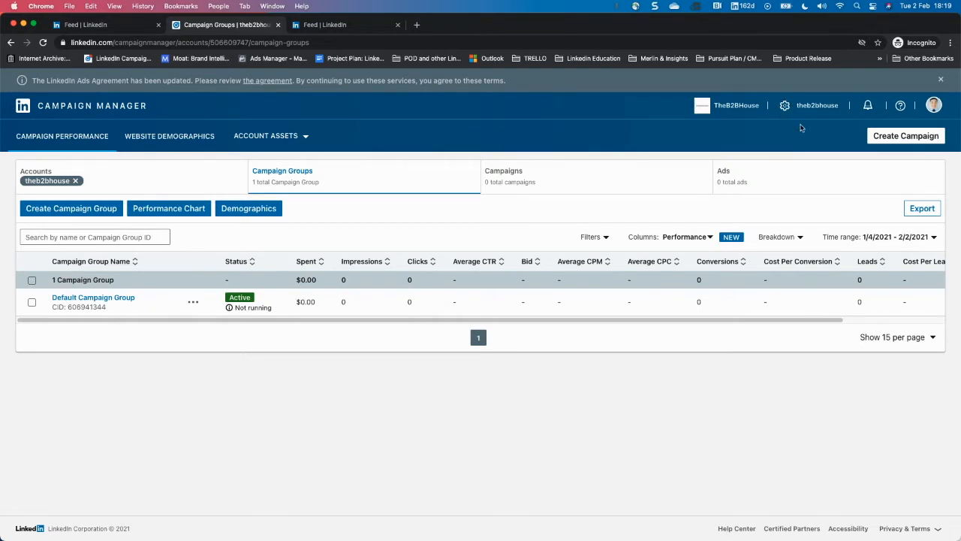
- Open the account details of the theb2bhouse ad account and examine its name and currency
left_click(785, 106)
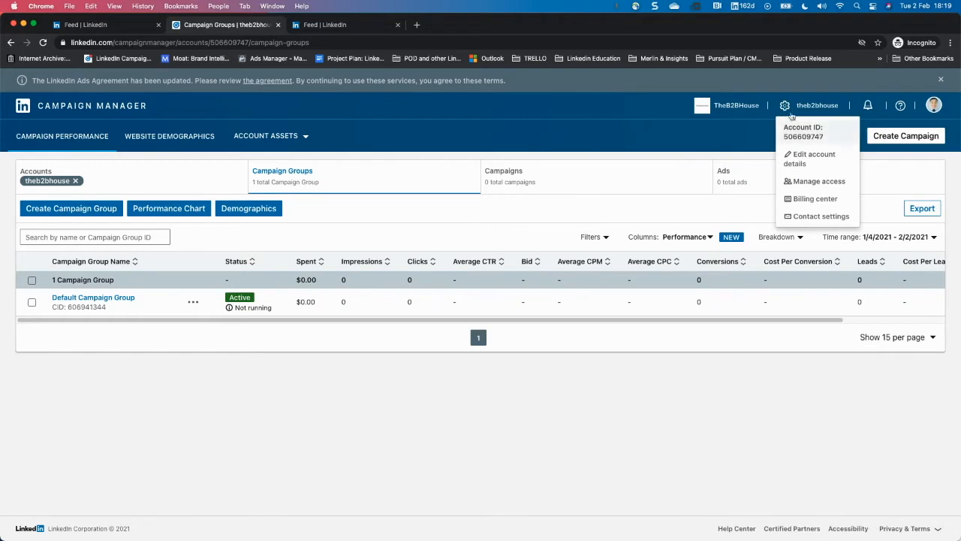
left_click(806, 160)
left_click(382, 154)
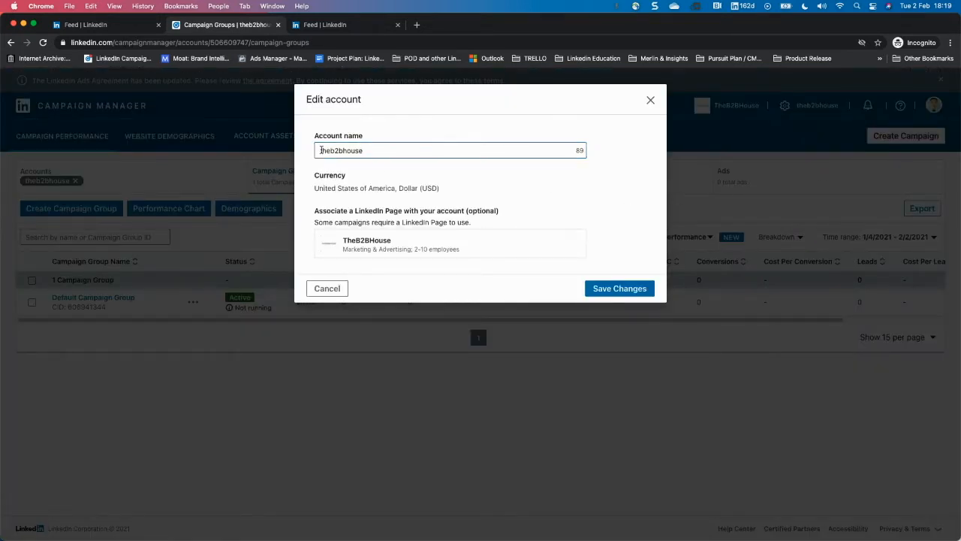
left_click_drag(322, 151, 364, 150)
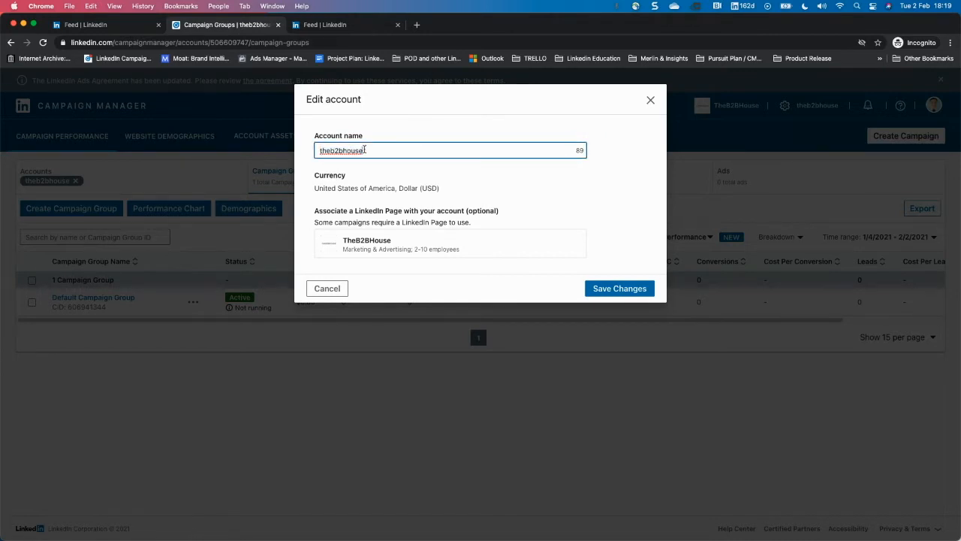
left_click(353, 178)
left_click_drag(328, 175, 413, 187)
left_click(416, 187)
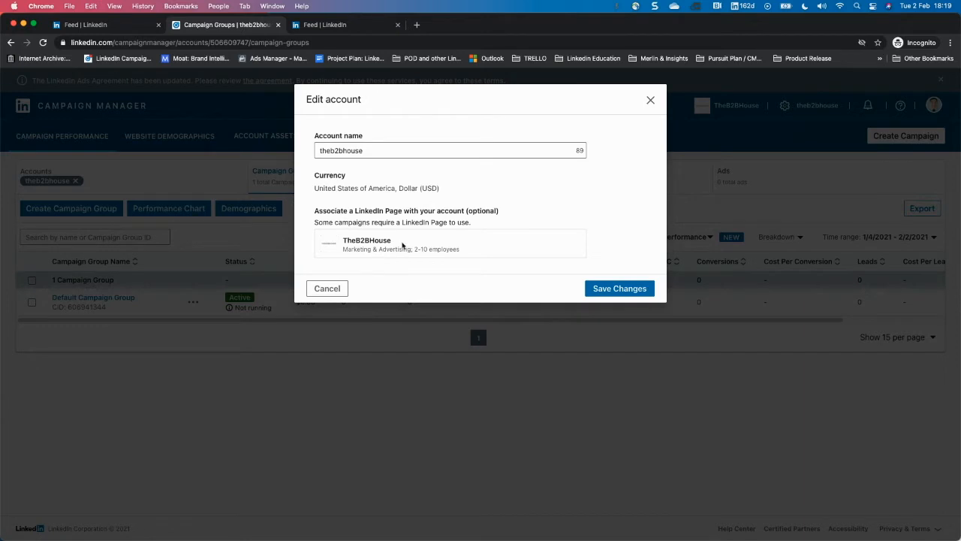
- Examine the LinkedIn Page associated with the account and close the account details without saving
left_click_drag(336, 211, 435, 211)
left_click(436, 211)
left_click_drag(316, 181, 509, 253)
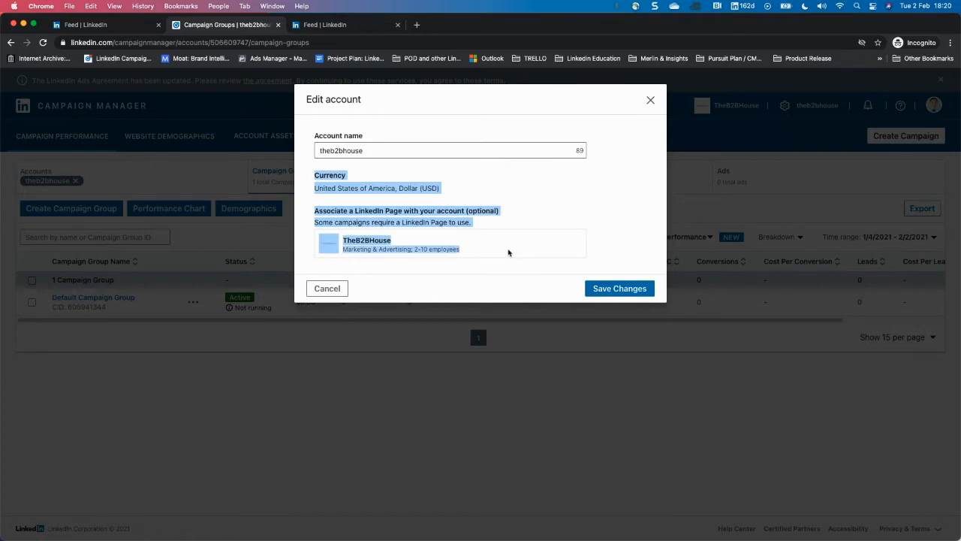
left_click(446, 220)
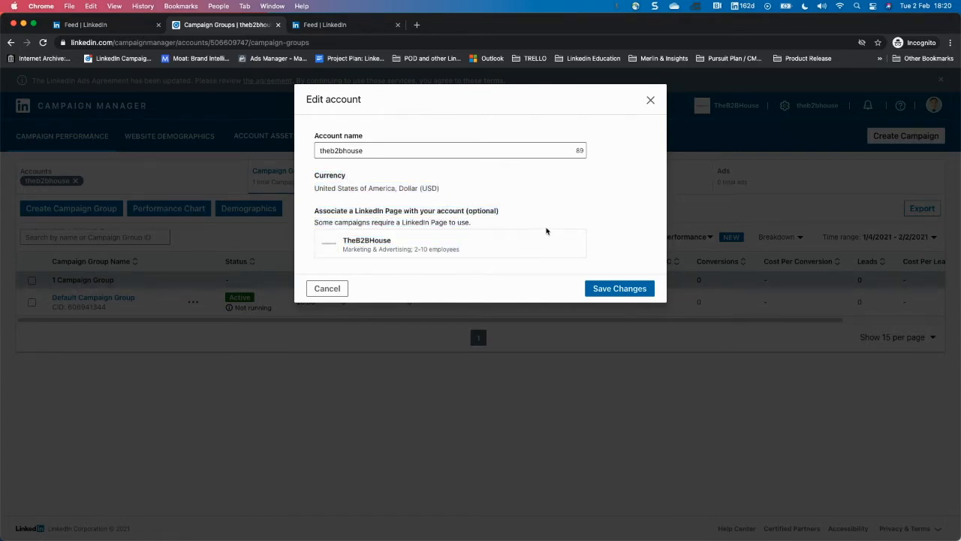
double_click(384, 156)
left_click(650, 100)
- Open the user permissions of the theb2bhouse account in edit mode, examine the user roles and add-user field, and close without saving
left_click(785, 106)
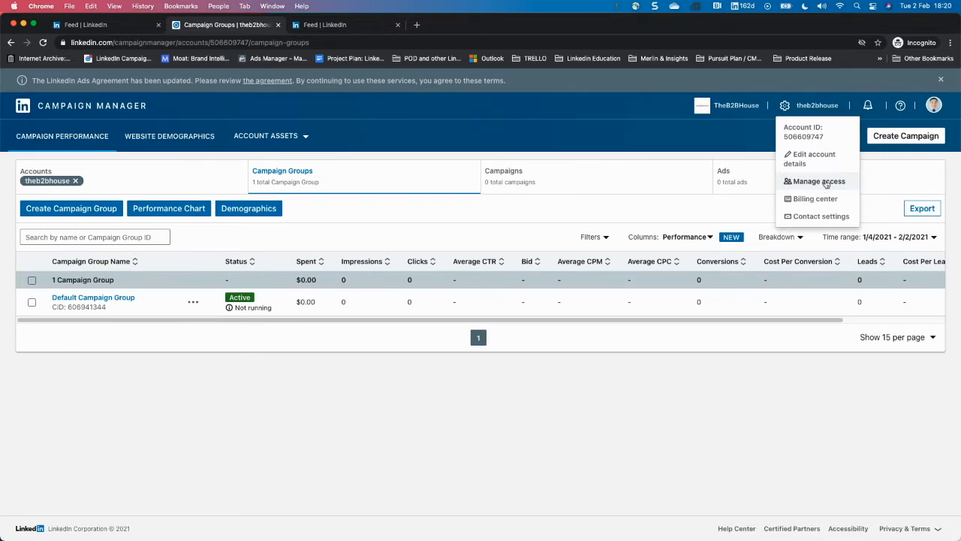
left_click(824, 184)
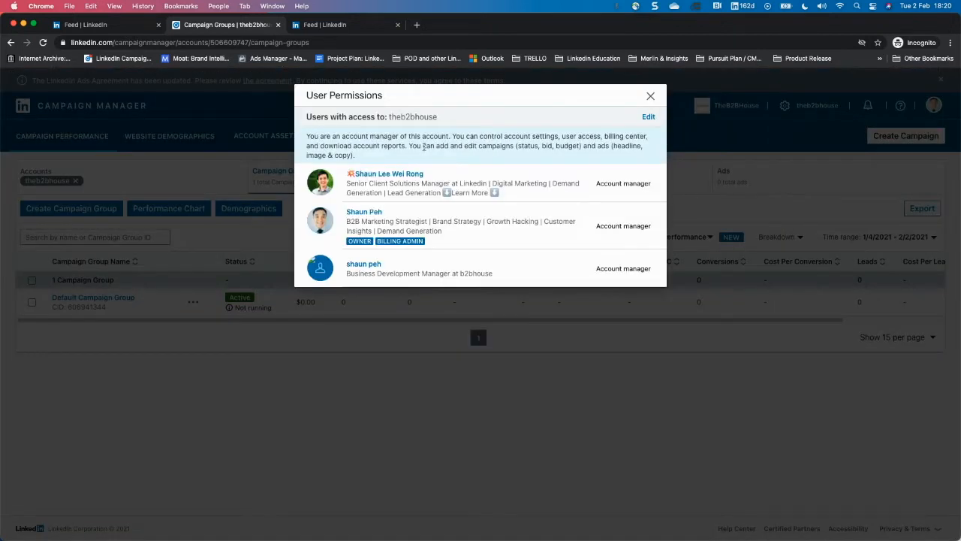
left_click(648, 117)
left_click(371, 122)
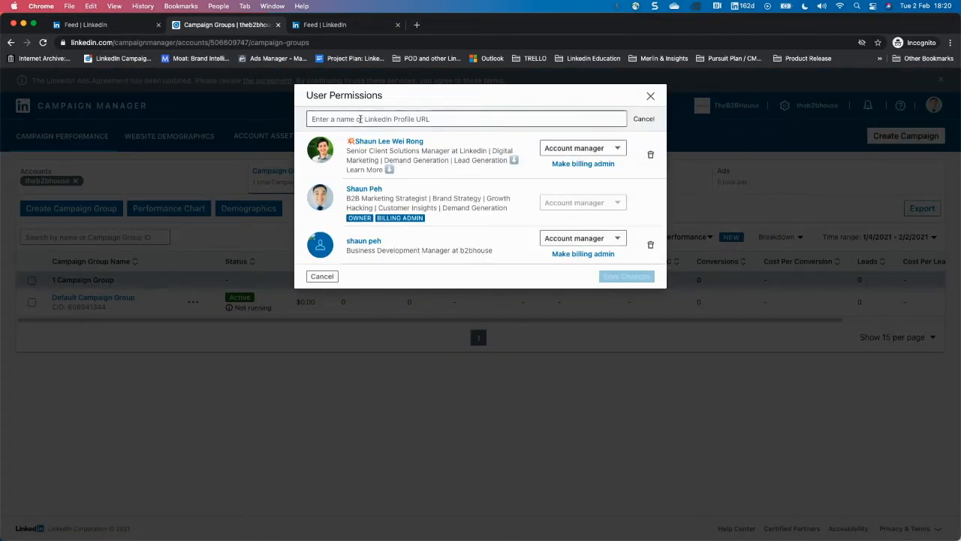
left_click(370, 122)
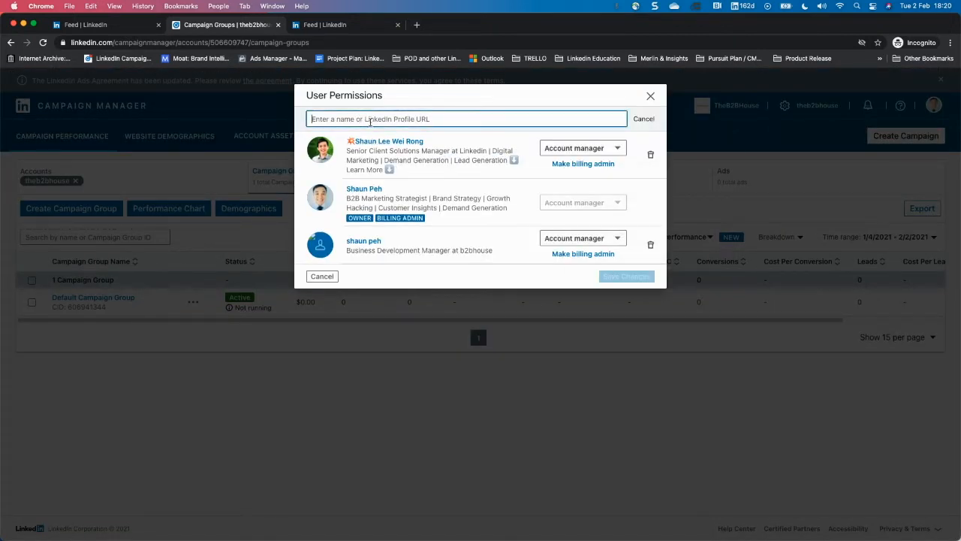
left_click(650, 96)
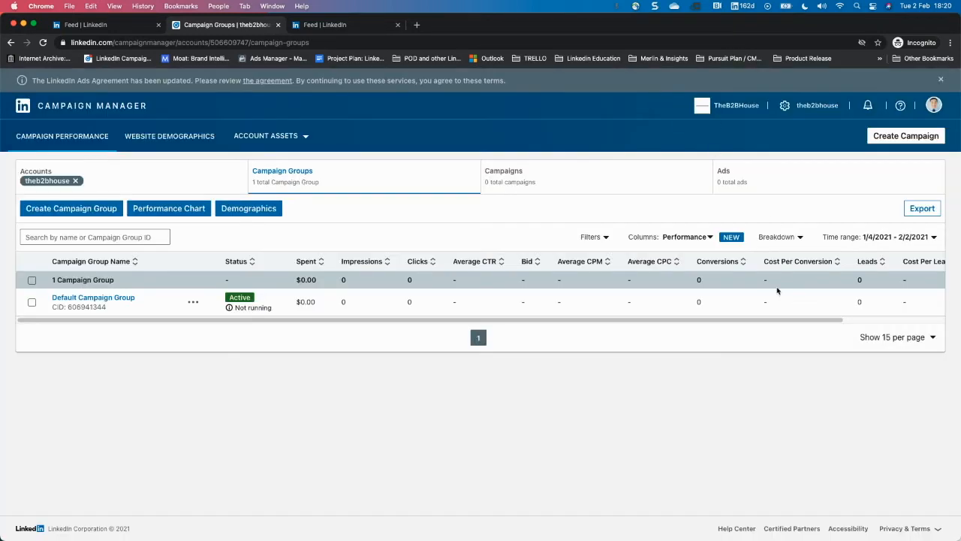
- Open the account's Billing center and examine its payment method and billing activity sections
left_click(793, 107)
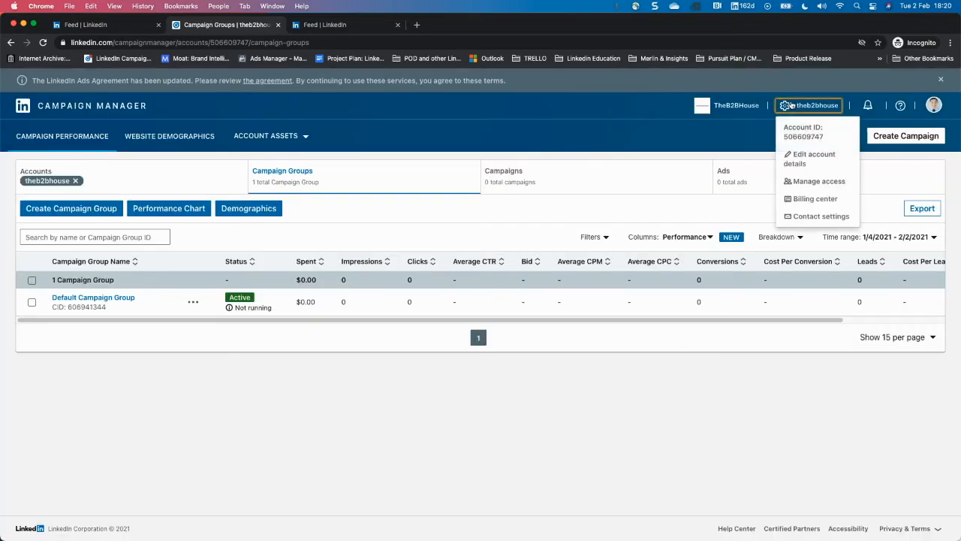
left_click(815, 200)
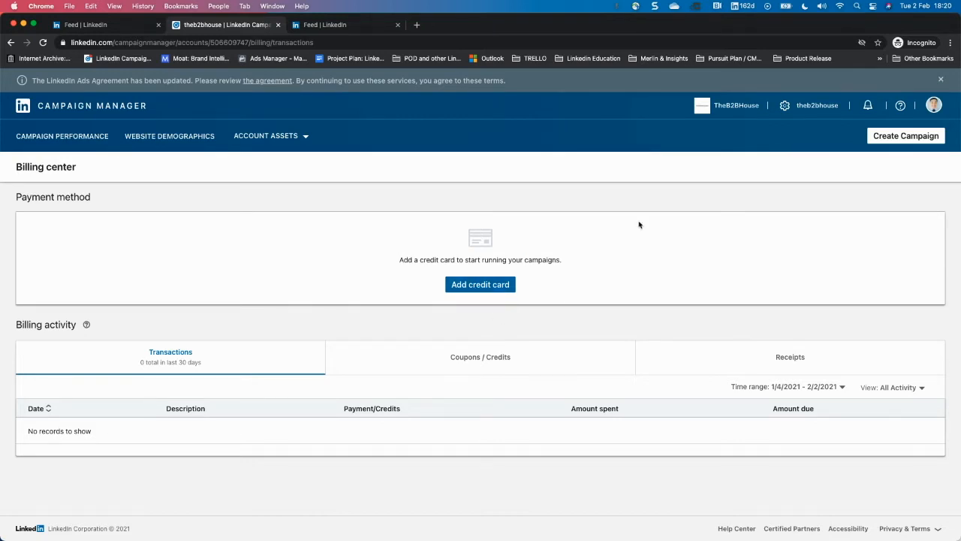
- Try enabling the Ad rejected and New features and updates notifications in the contact settings, clear both, and close without saving
left_click(783, 113)
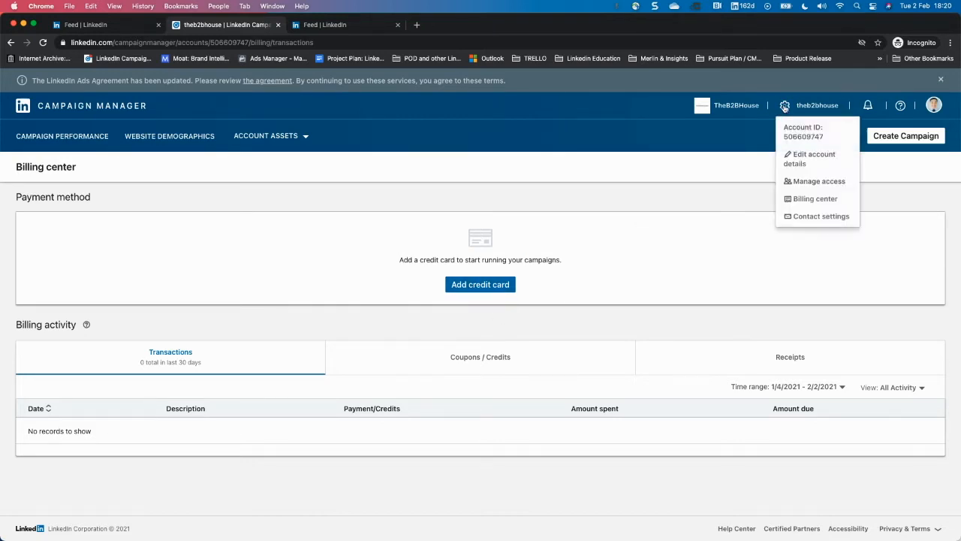
left_click(820, 218)
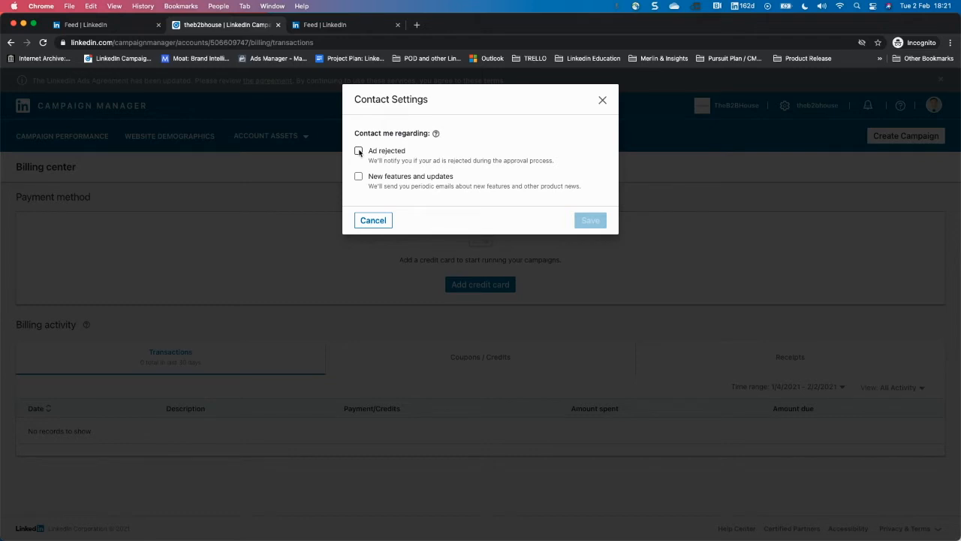
left_click(359, 152)
left_click(358, 176)
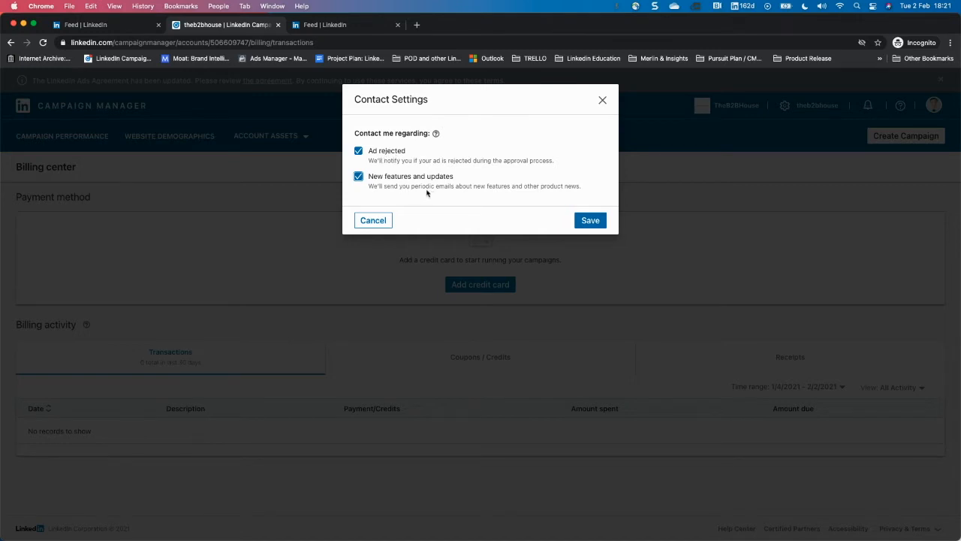
left_click(358, 151)
left_click(358, 176)
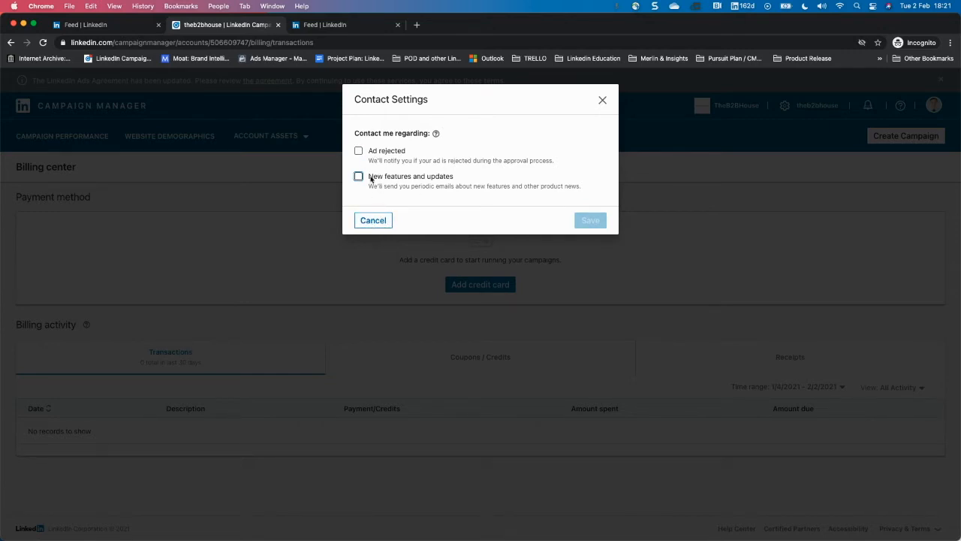
left_click(603, 100)
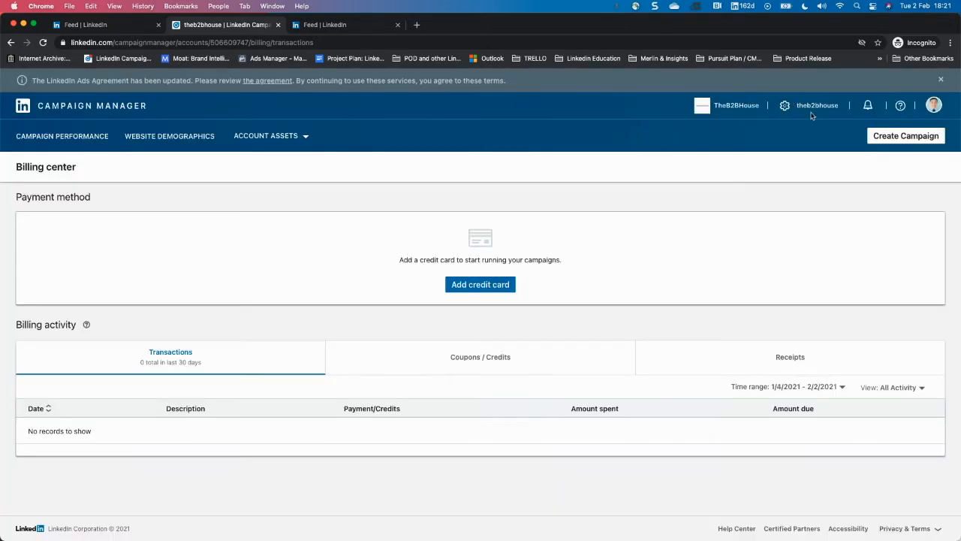
- Return to the account's Campaign Performance overview and examine the campaign groups table with its filter, column and time range options
left_click(785, 106)
key("Escape")
left_click(55, 139)
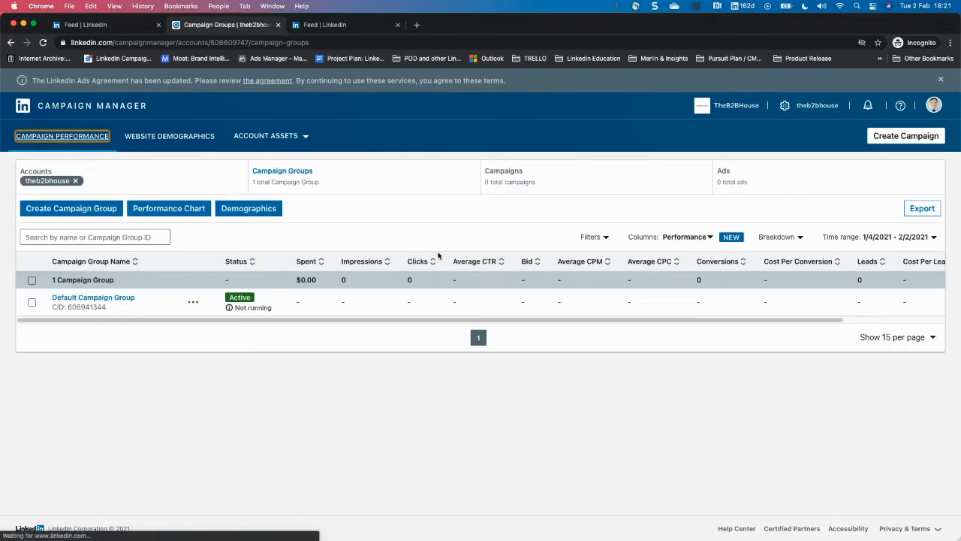
left_click(71, 140)
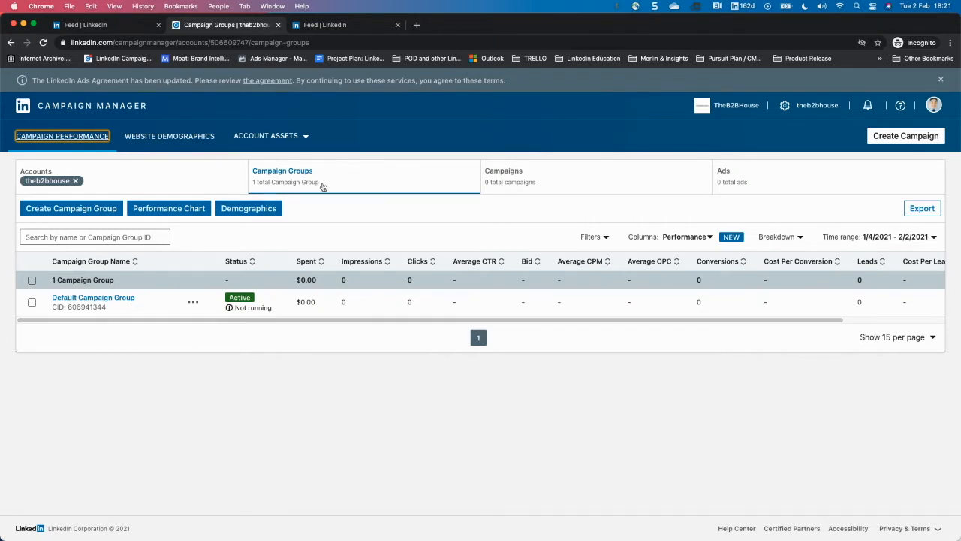
left_click(327, 246)
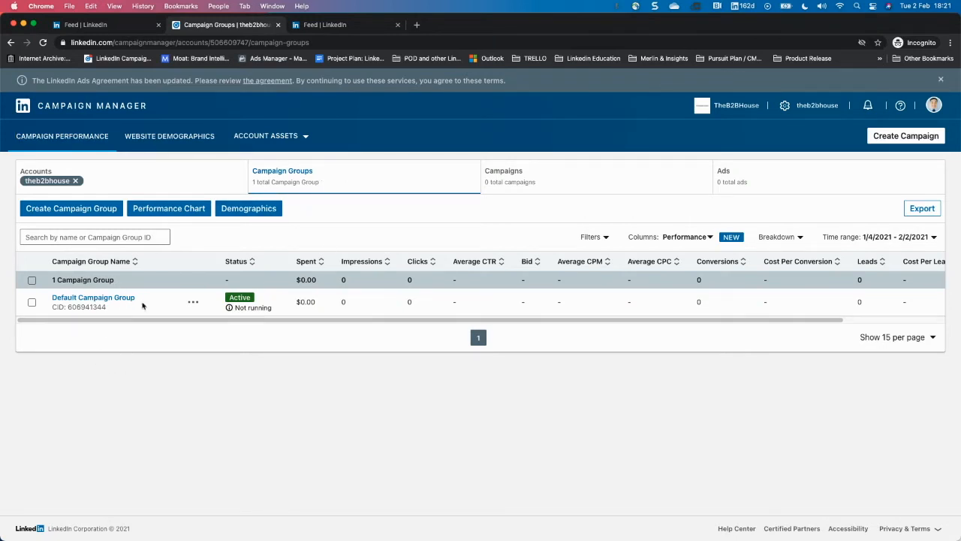
triple_click(373, 238)
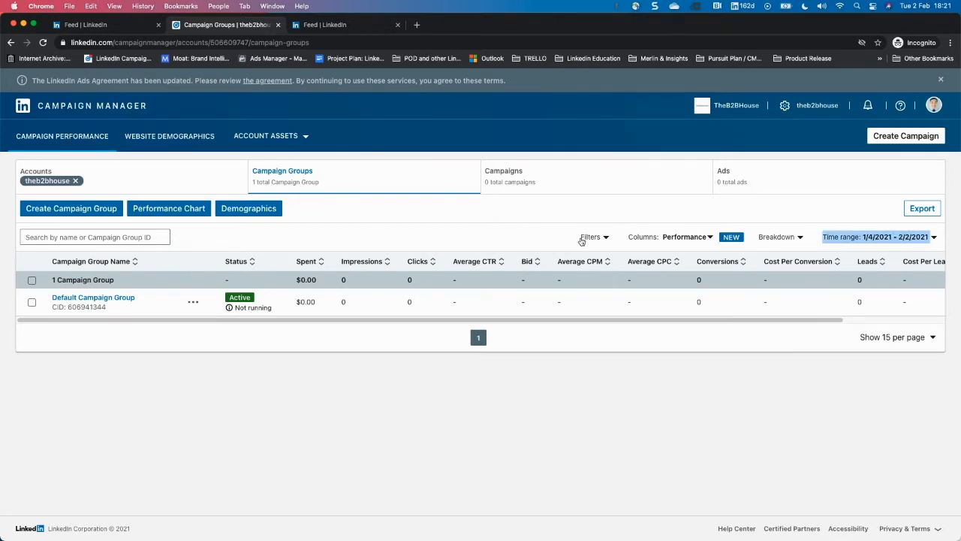
left_click(388, 235)
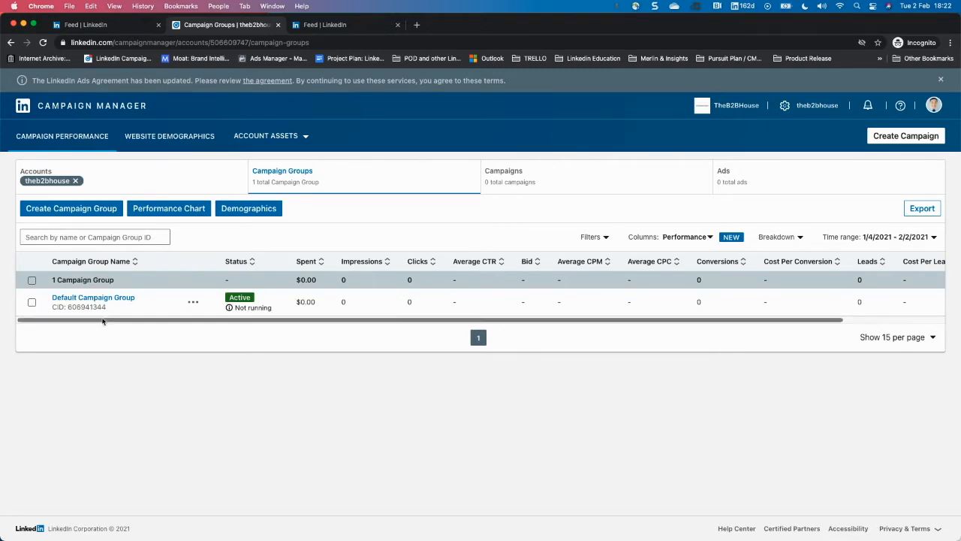
- Select and deselect the Default Campaign Group and examine the actions available for it
left_click(32, 302)
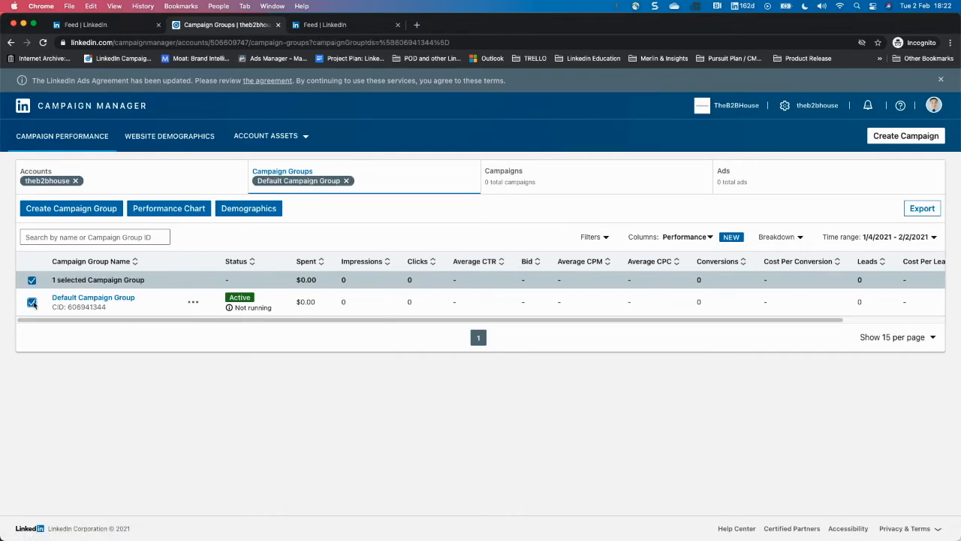
left_click(33, 302)
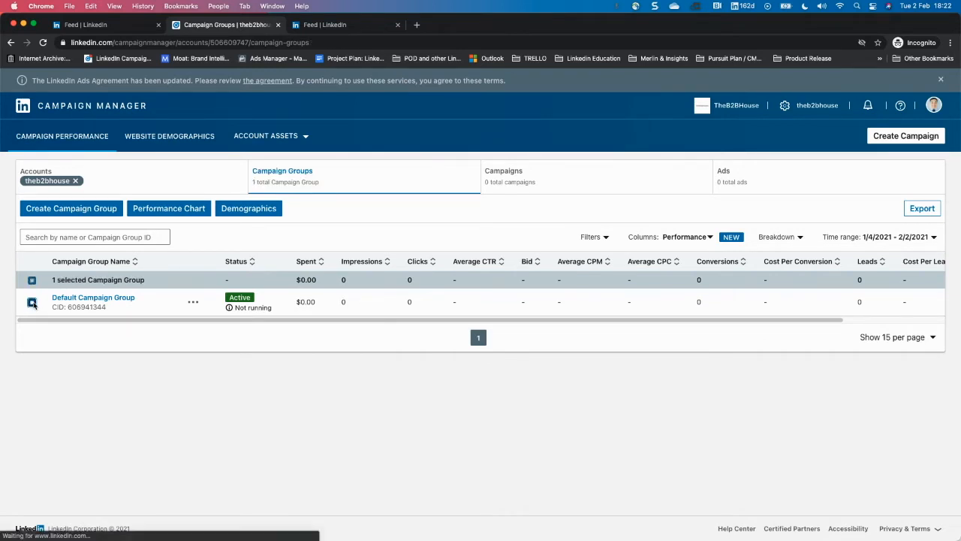
left_click(194, 303)
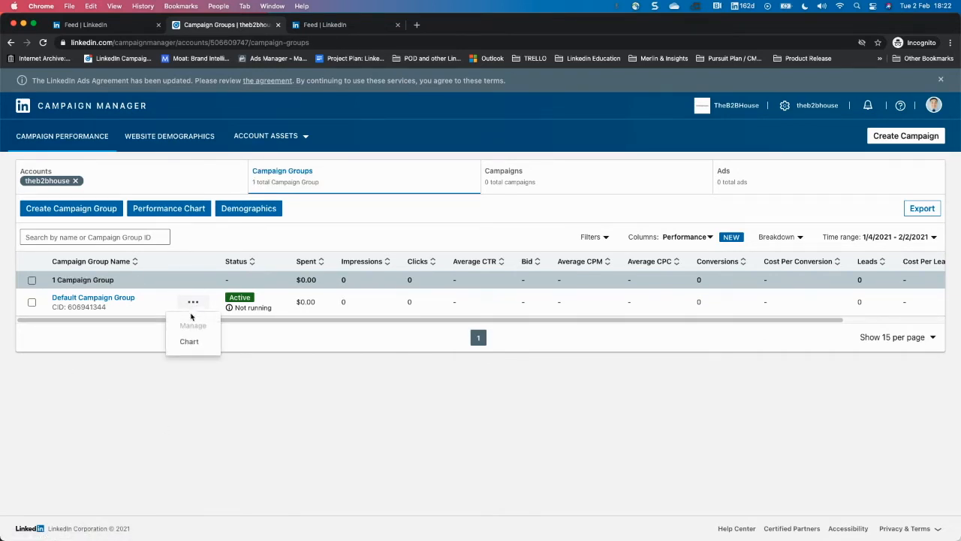
left_click(164, 405)
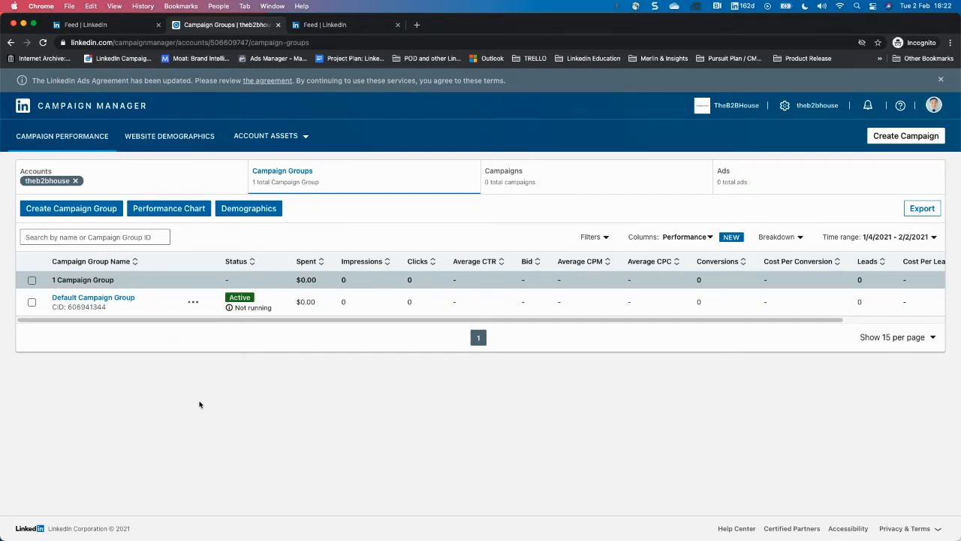
left_click(193, 302)
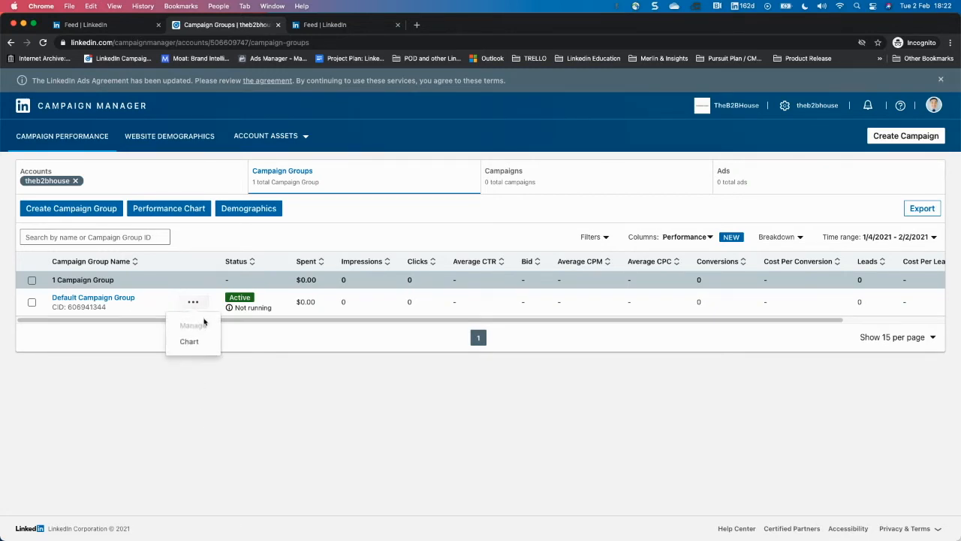
left_click(189, 450)
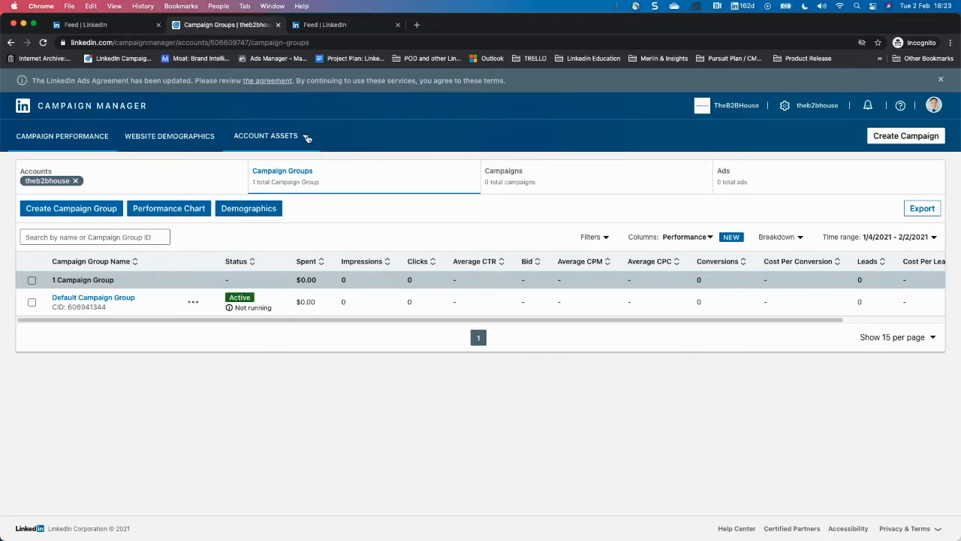
- Start a new campaign group named "Sample Campaign Group 1" with the status Active
left_click(83, 212)
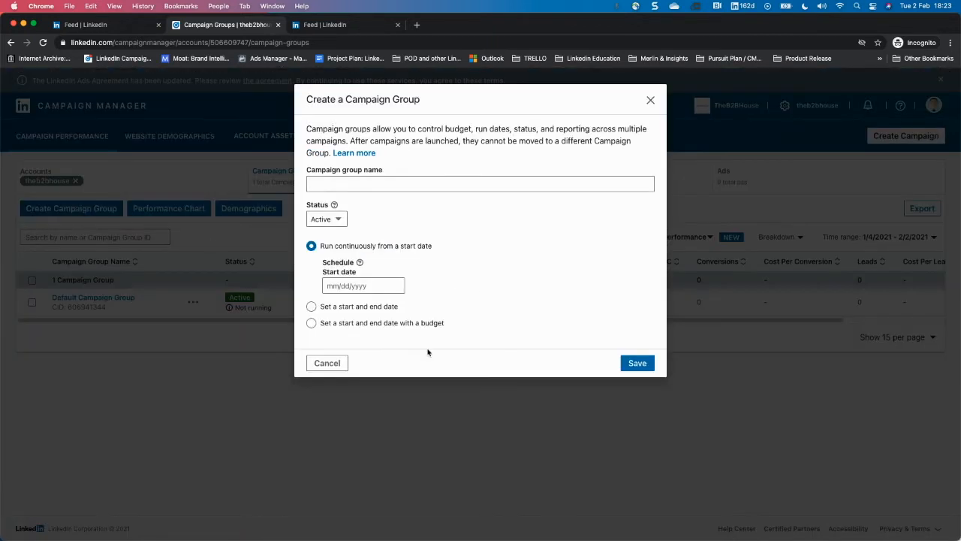
left_click(359, 183)
left_click_drag(317, 171, 380, 171)
left_click(378, 185)
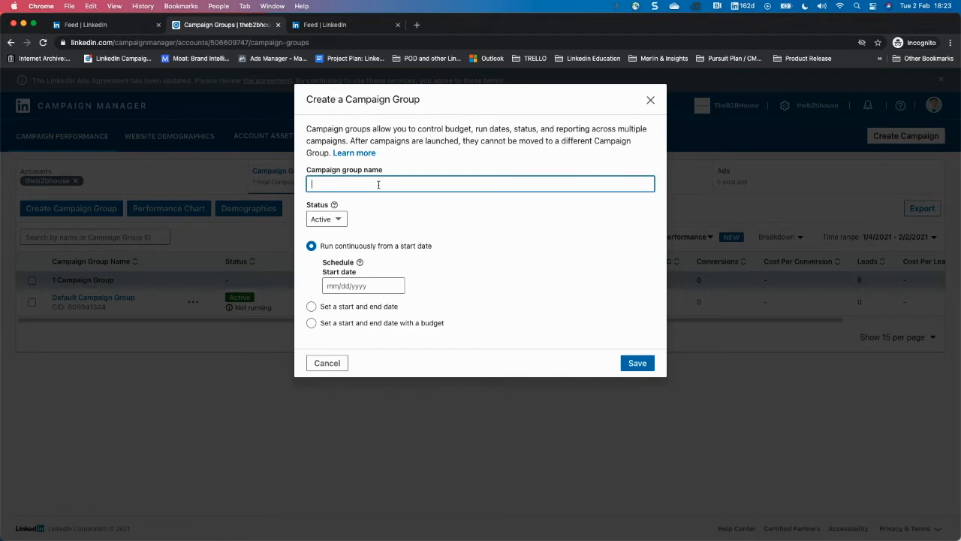
type("Sample Campaign Group 1")
key("Tab")
key("space")
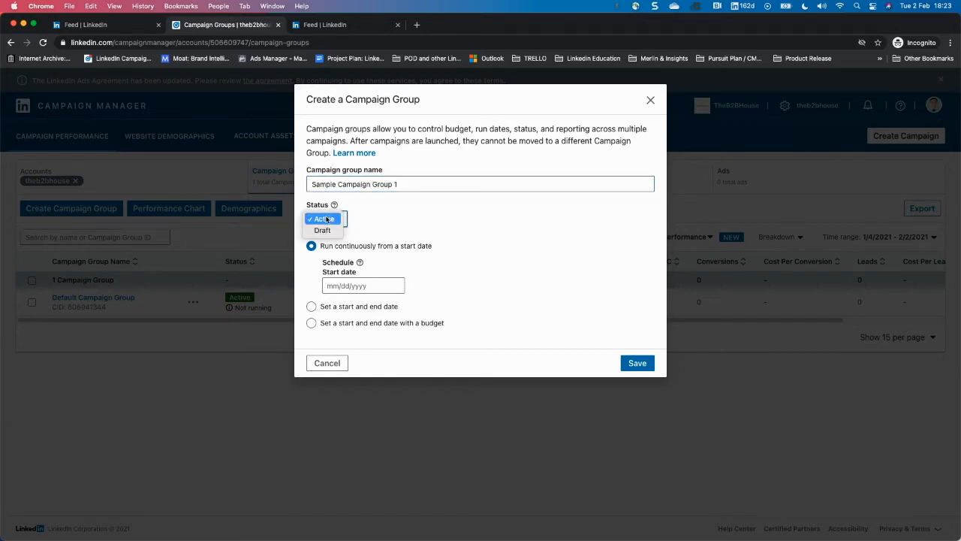
key("Return")
- Schedule the new campaign group to run continuously from the start date 2/2/2021
left_click_drag(360, 248, 437, 243)
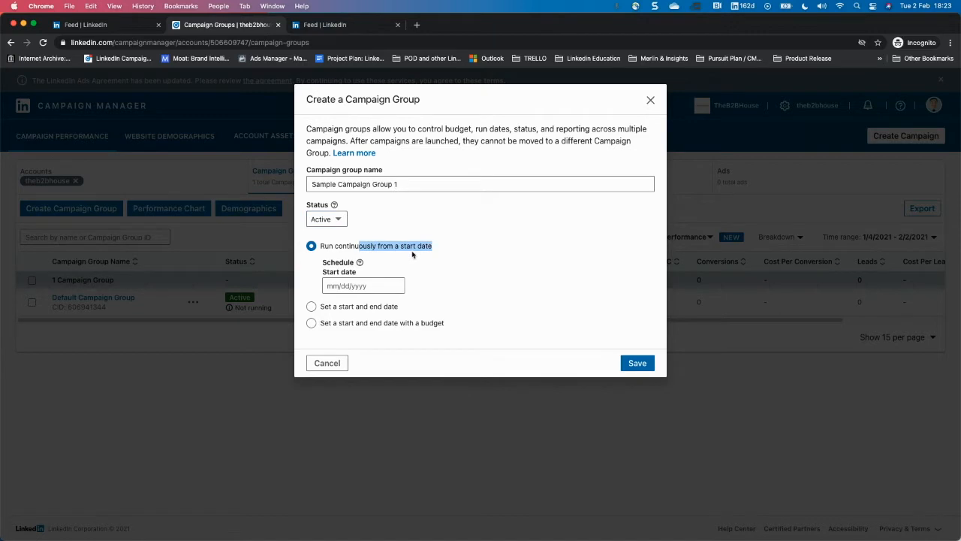
left_click(387, 248)
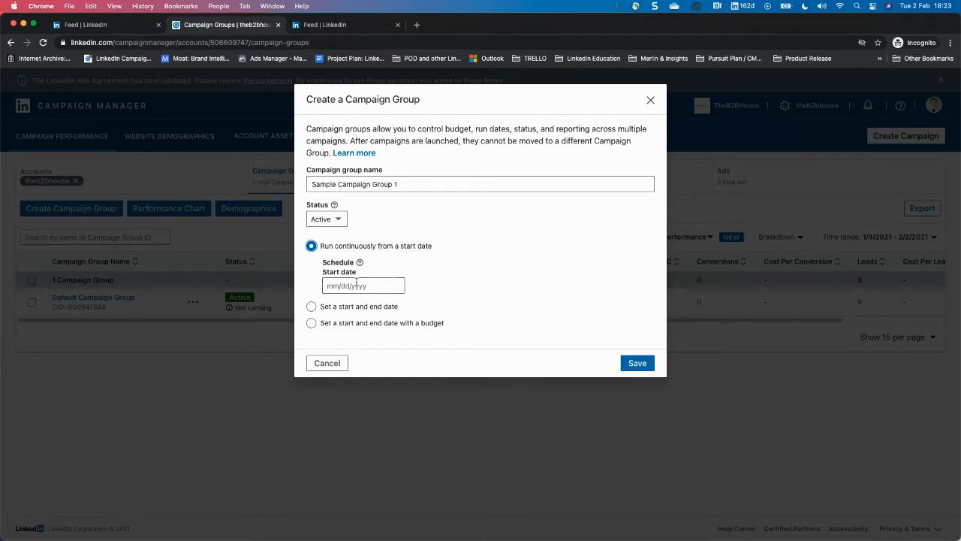
left_click(345, 286)
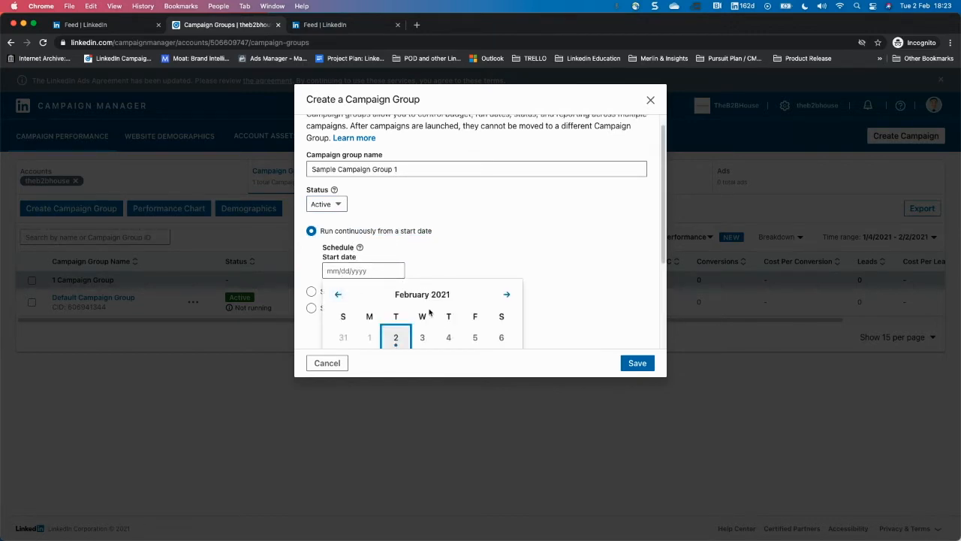
left_click(398, 339)
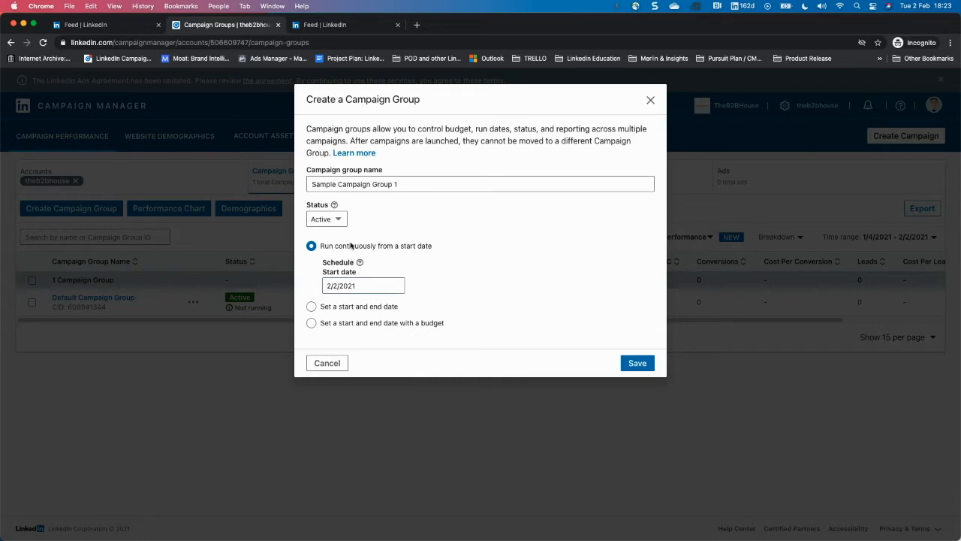
- Schedule the campaign group with a set start date of 2/9/2021 and end date of 2/28/2021
left_click(358, 306)
left_click(440, 303)
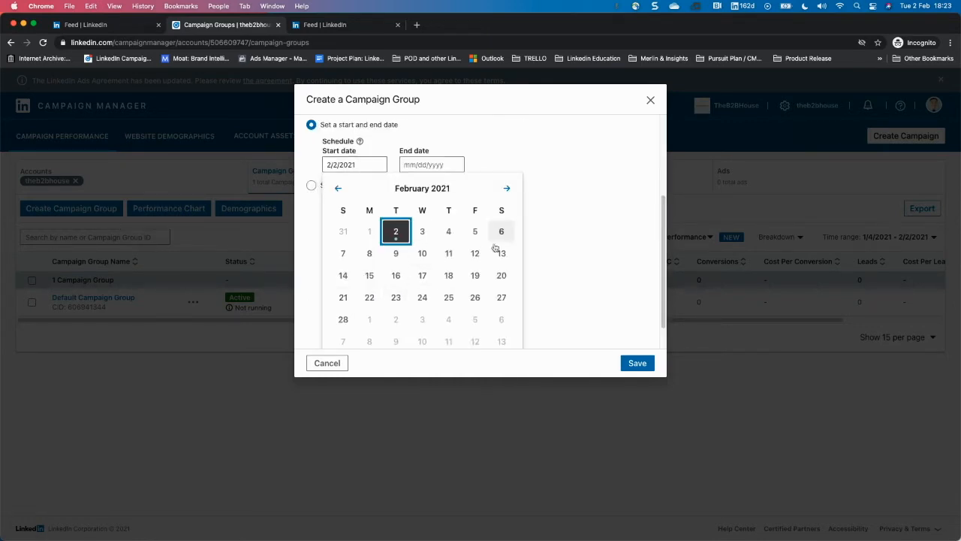
left_click(398, 255)
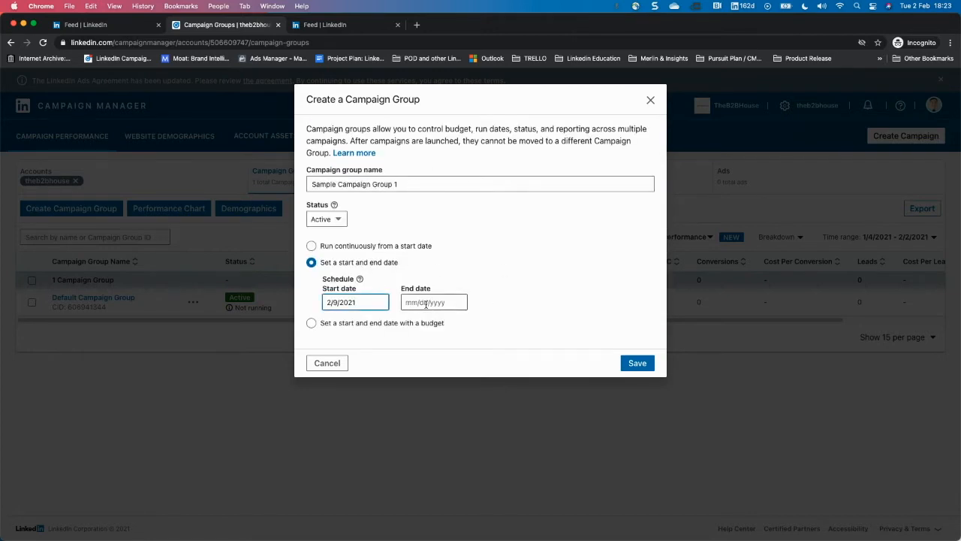
left_click(426, 302)
left_click(422, 321)
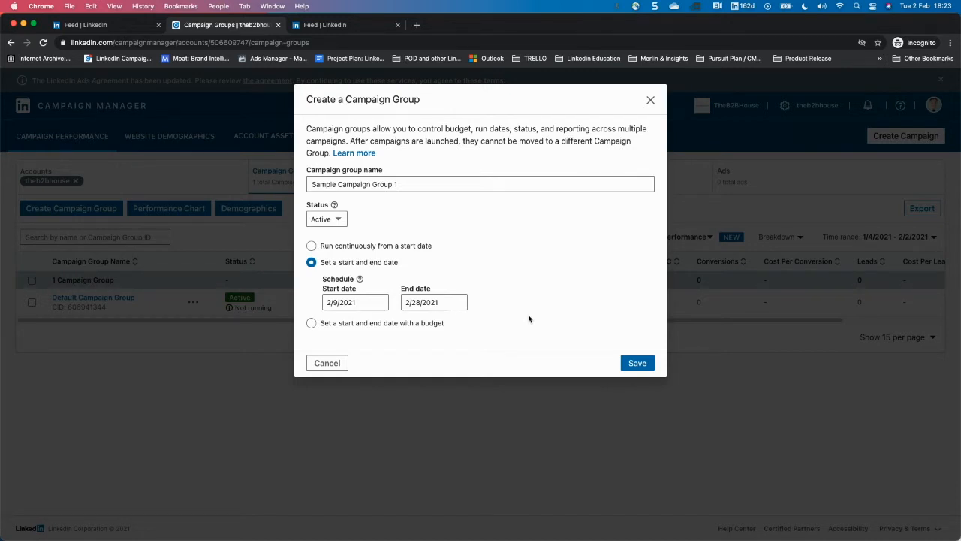
left_click(347, 303)
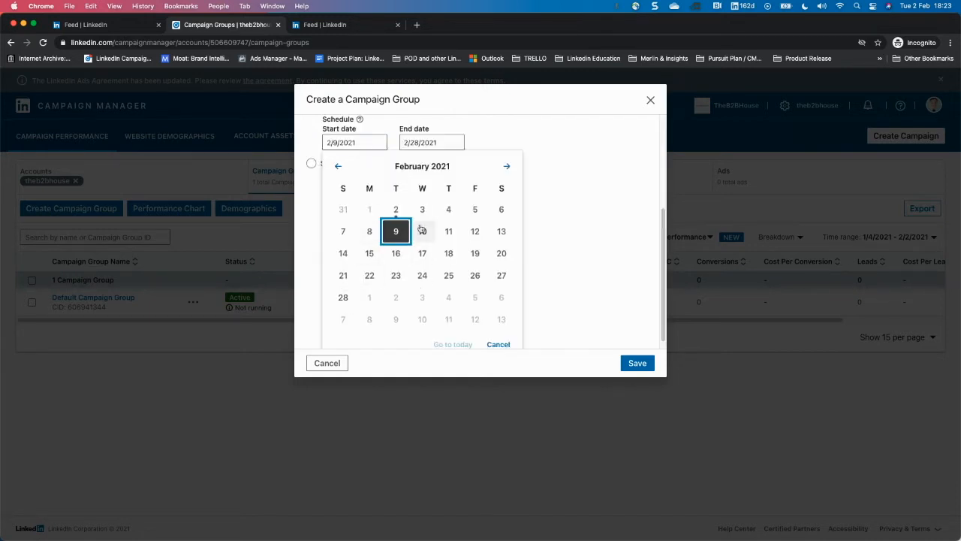
left_click(558, 287)
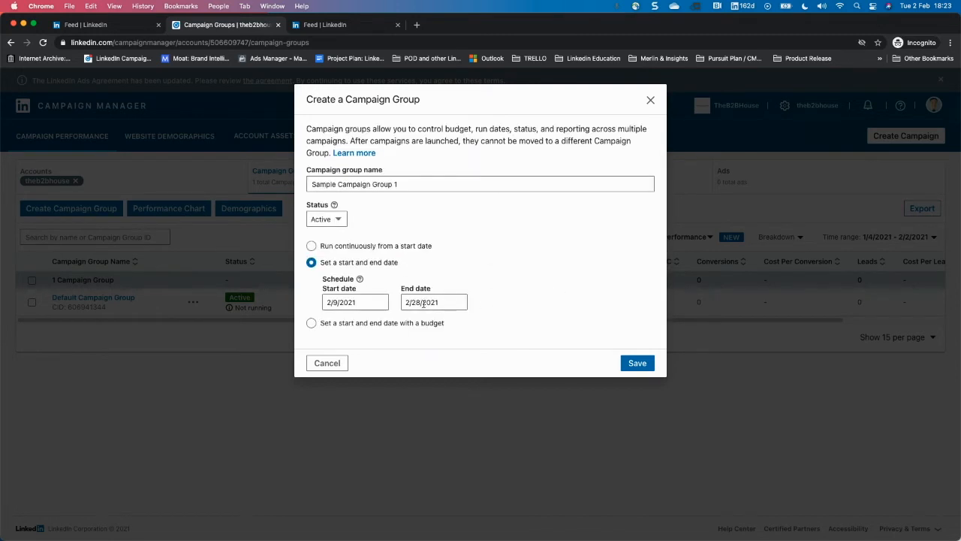
- Switch the campaign group's schedule between running continuously and a set start and end date to compare the two options
left_click(310, 246)
left_click_drag(335, 247, 413, 250)
left_click(412, 250)
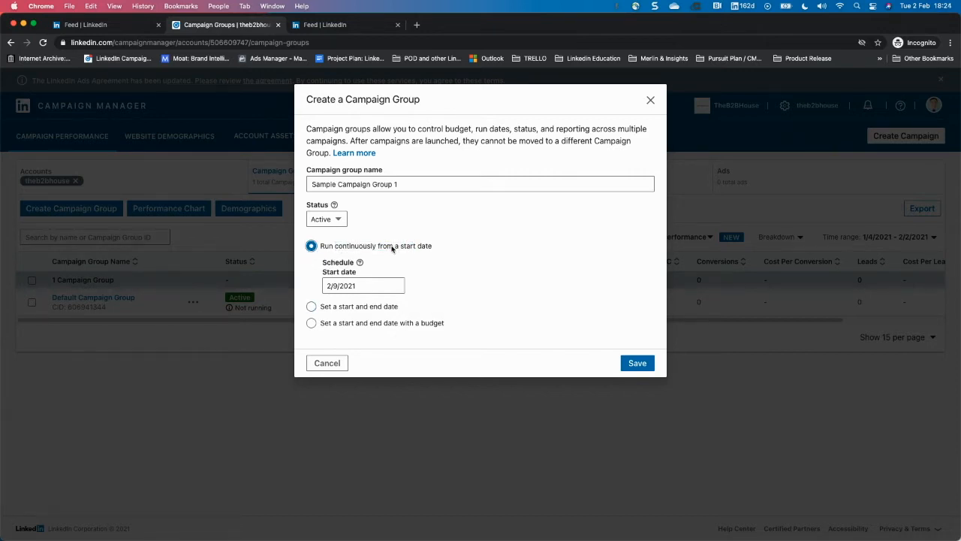
left_click(365, 306)
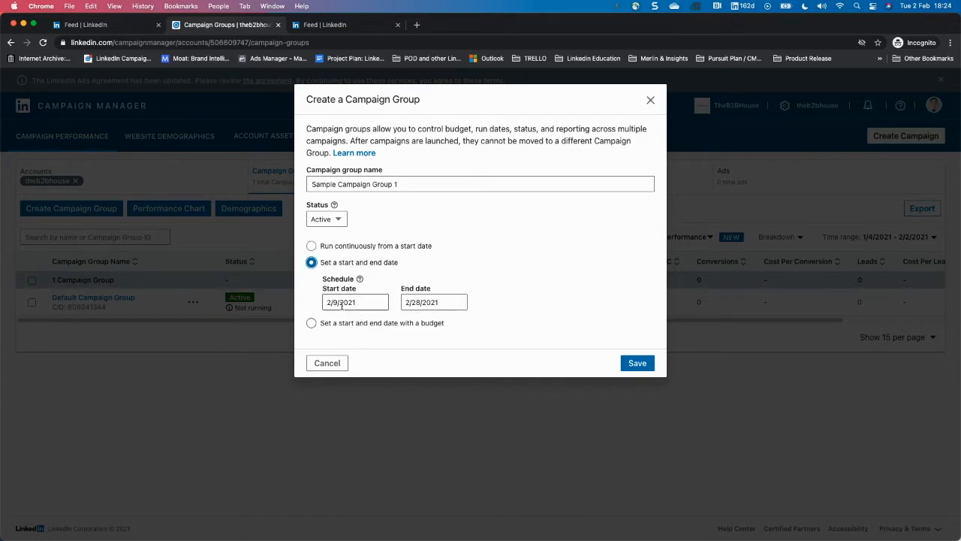
left_click(358, 301)
left_click(577, 253)
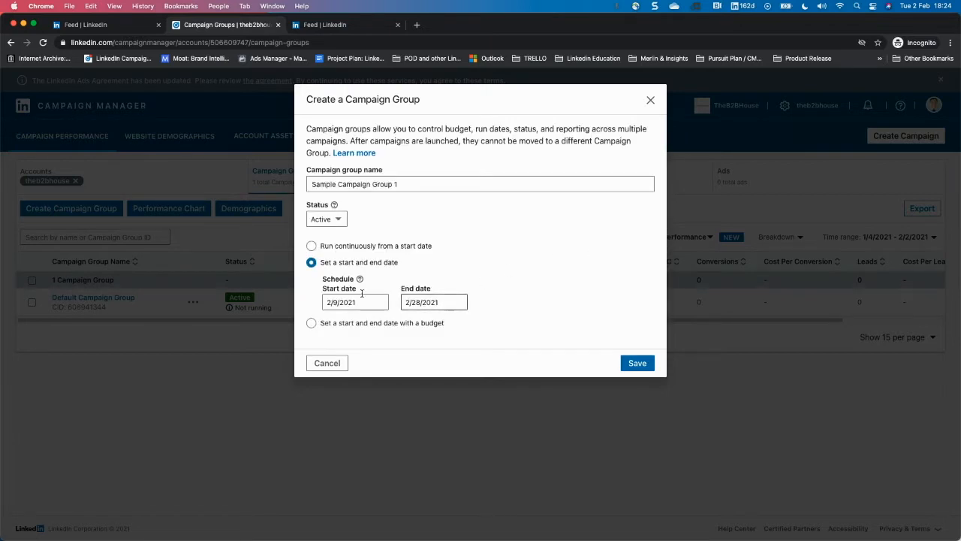
left_click(405, 248)
left_click_drag(336, 247, 418, 252)
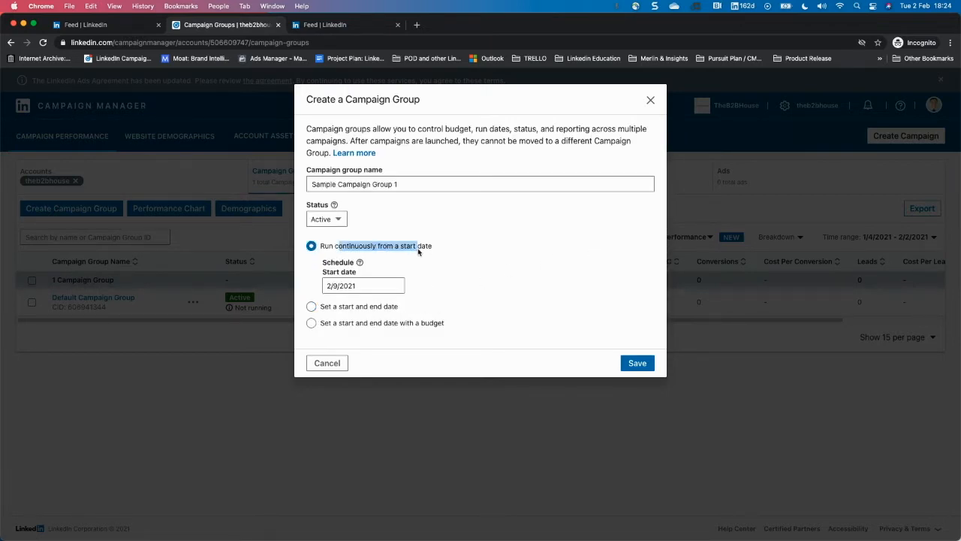
left_click(418, 250)
- Set the schedule to a start and end date with a budget and enter a total budget of 10000 USD
left_click(387, 324)
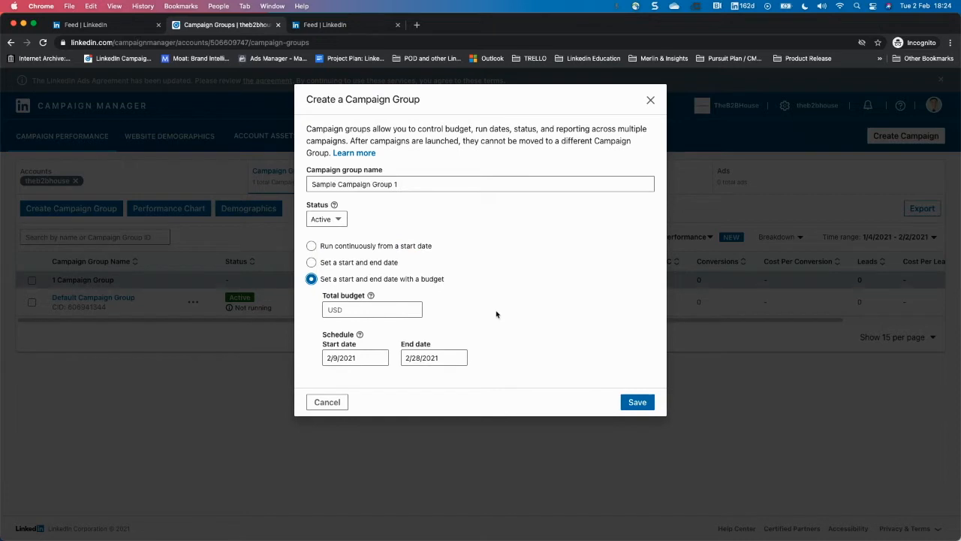
left_click(326, 313)
type("10000")
left_click(578, 330)
left_click_drag(367, 313, 314, 314)
left_click(489, 319)
left_click(382, 308)
left_click_drag(378, 308, 491, 321)
left_click(362, 309)
left_click(526, 321)
left_click_drag(391, 311, 328, 310)
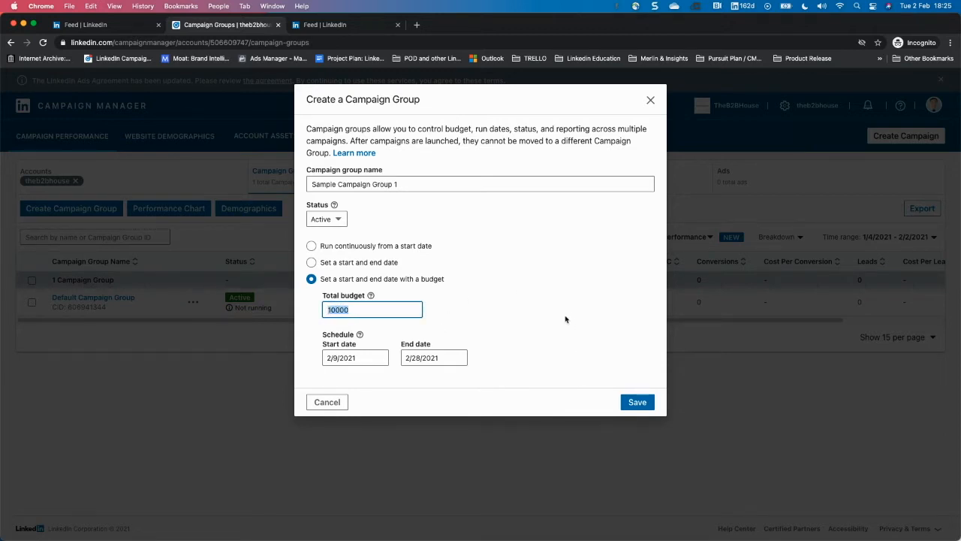
left_click(534, 306)
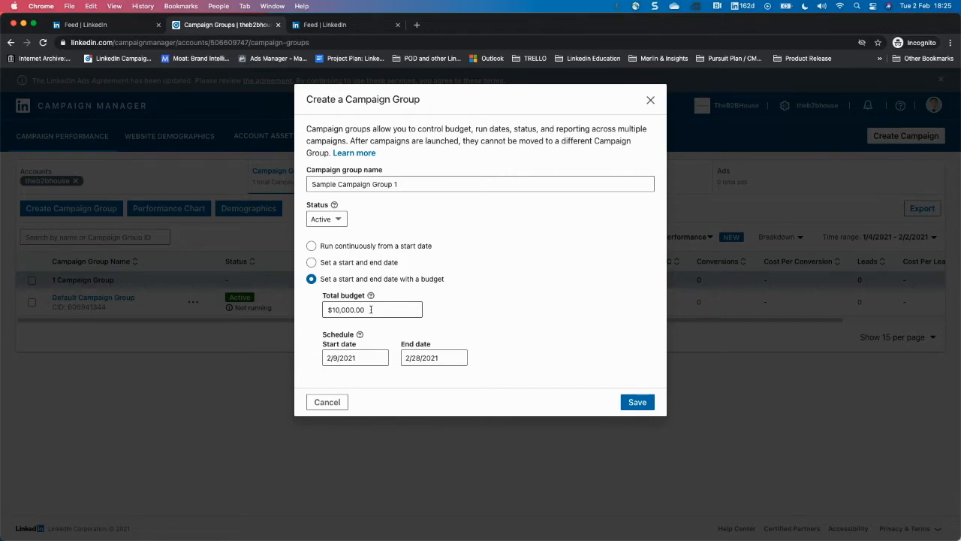
- Schedule the campaign group to run continuously from the start date 2/2/2021 and save it
left_click(389, 247)
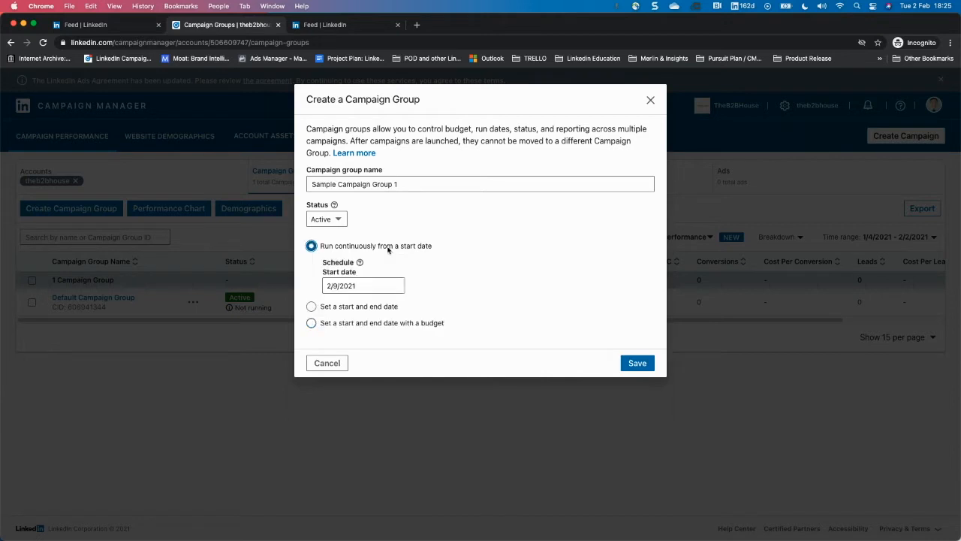
left_click(344, 284)
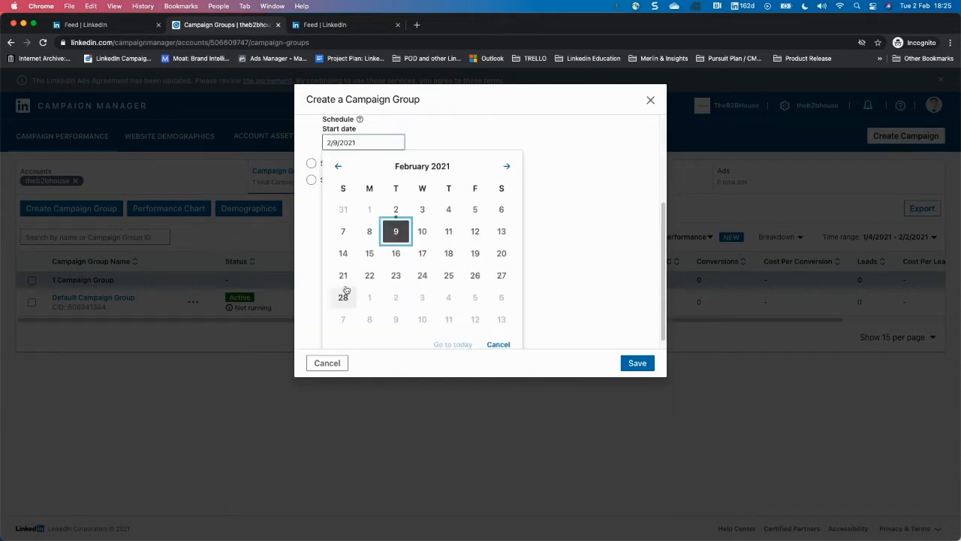
left_click(396, 211)
left_click(355, 286)
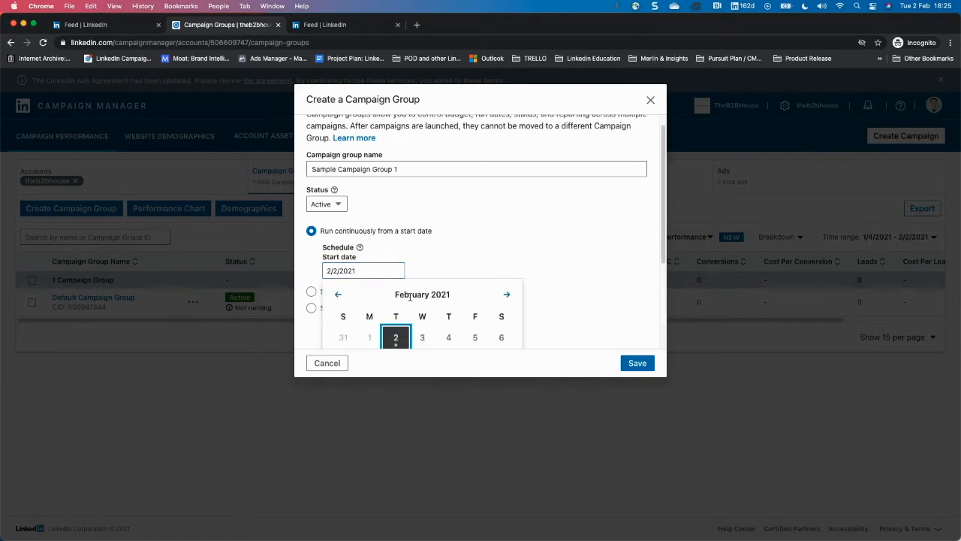
left_click(396, 333)
left_click(351, 286)
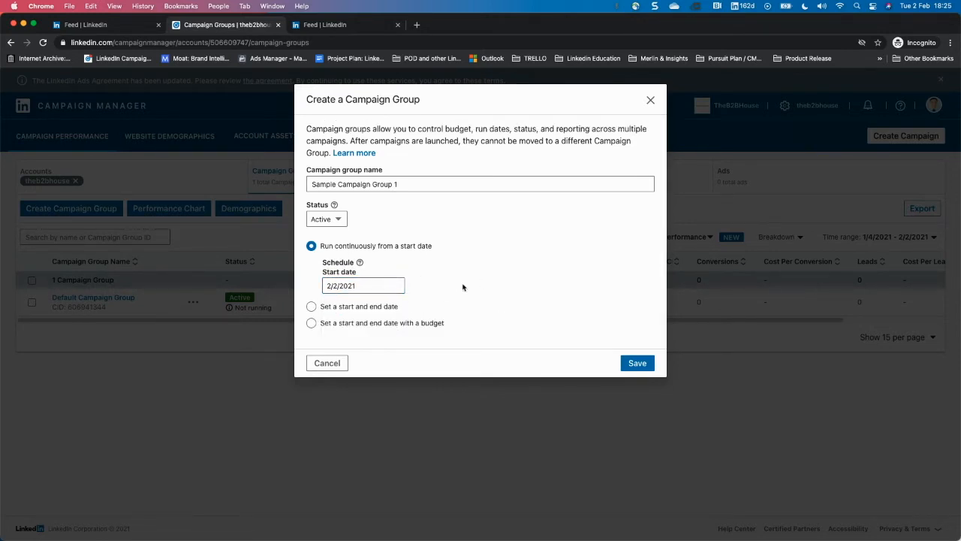
left_click(396, 338)
left_click(360, 247)
left_click_drag(347, 248, 410, 247)
left_click(383, 247)
left_click(353, 285)
left_click(392, 233)
left_click(638, 363)
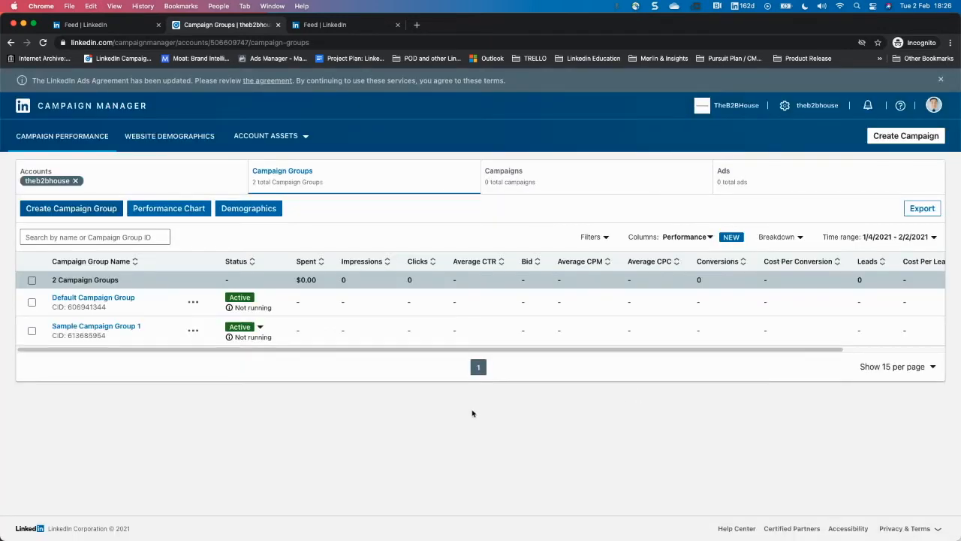
- View the edit settings of Sample Campaign Group 1 and close them without changing anything
mouse_move(255, 334)
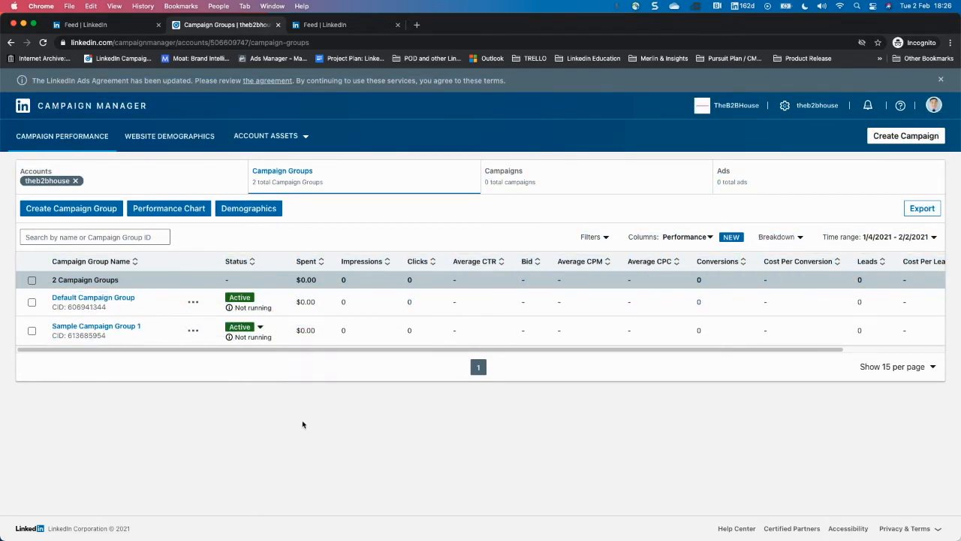
left_click(193, 331)
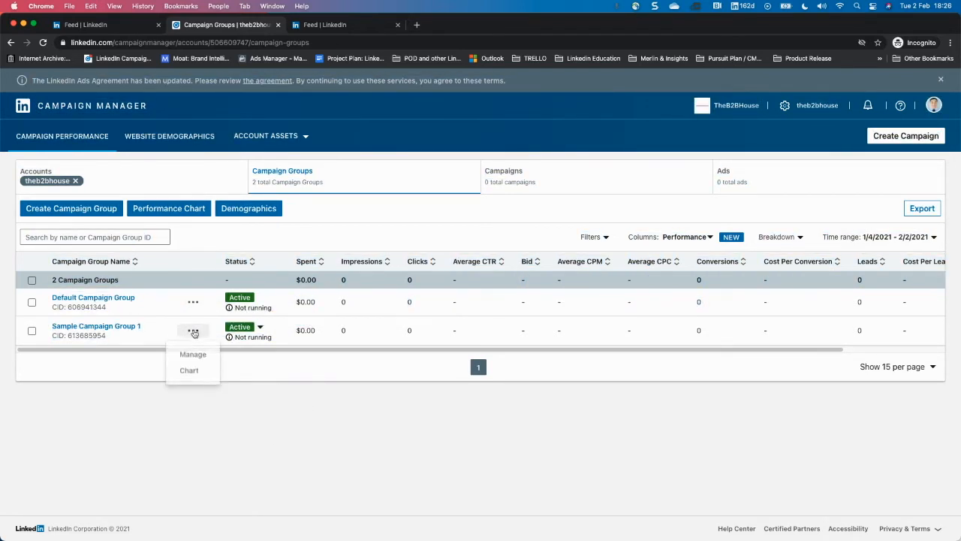
left_click(193, 355)
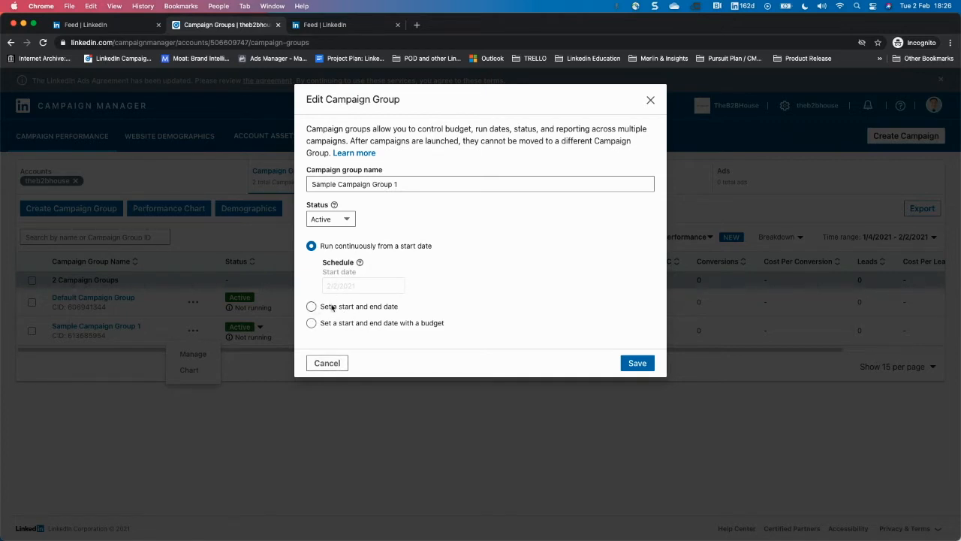
left_click(327, 362)
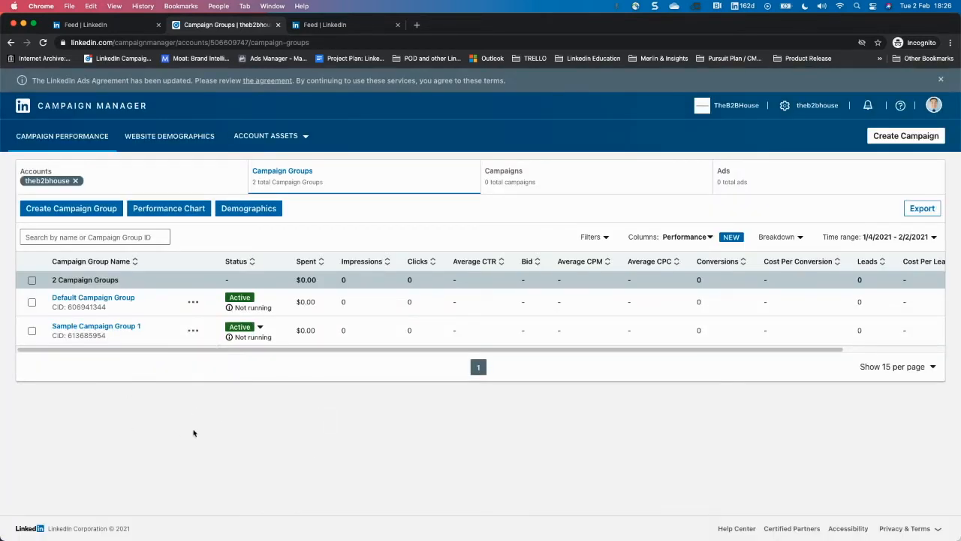
- Select Sample Campaign Group 1, view its campaigns and return to the campaign groups overview
left_click(32, 331)
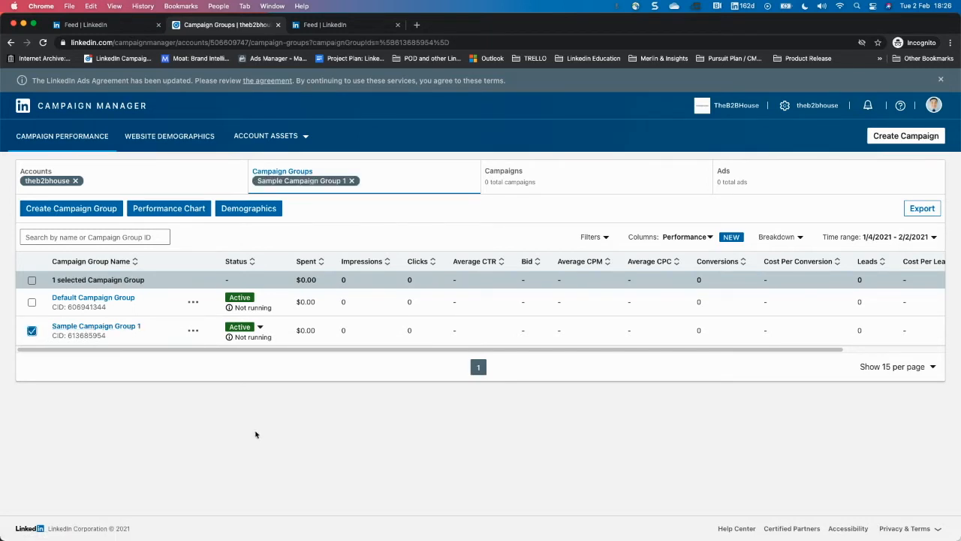
left_click(524, 183)
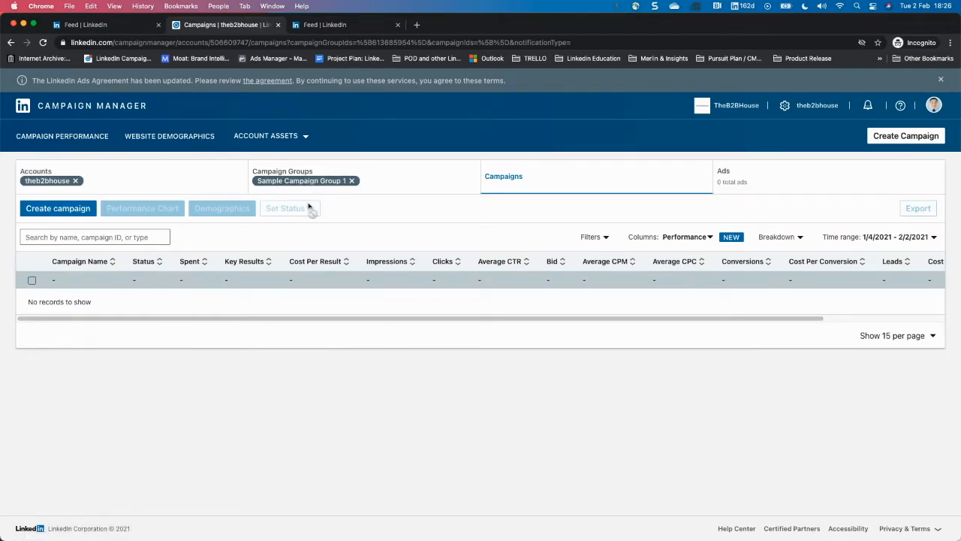
left_click(414, 189)
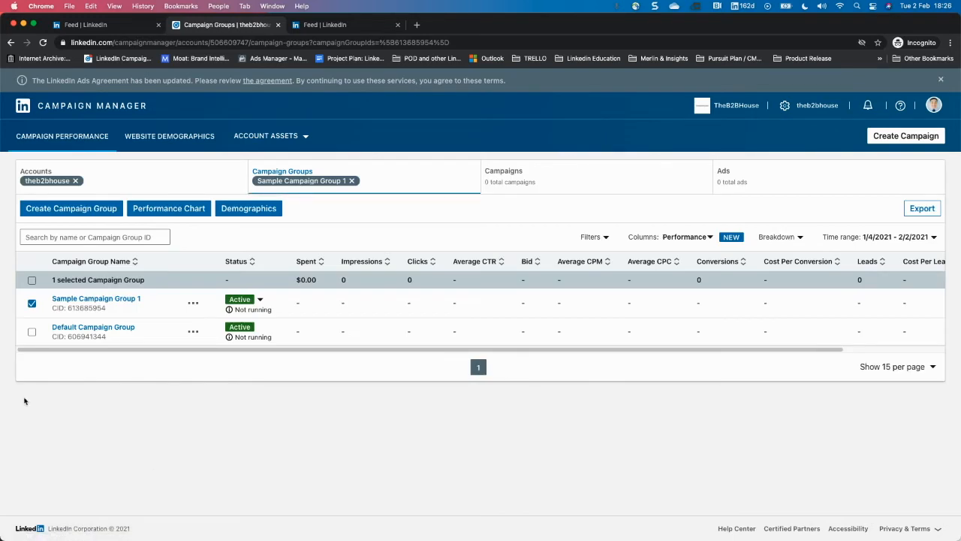
left_click(528, 184)
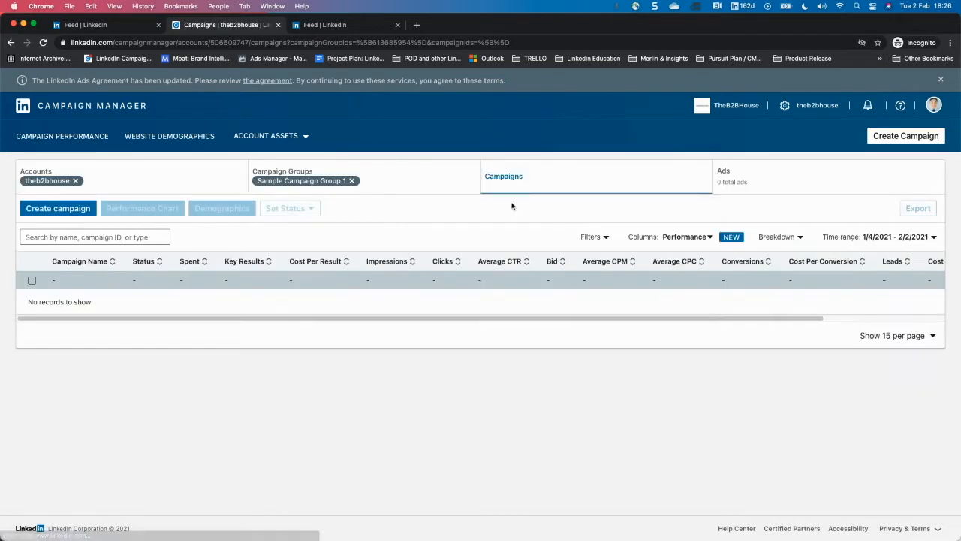
left_click(440, 175)
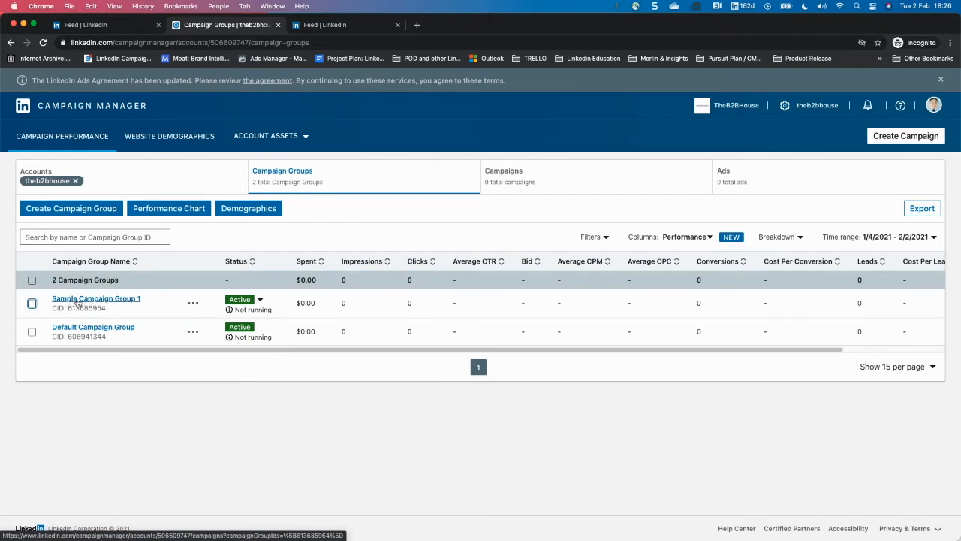
- Open Sample Campaign Group 1 and start creating a new campaign in it
left_click(130, 301)
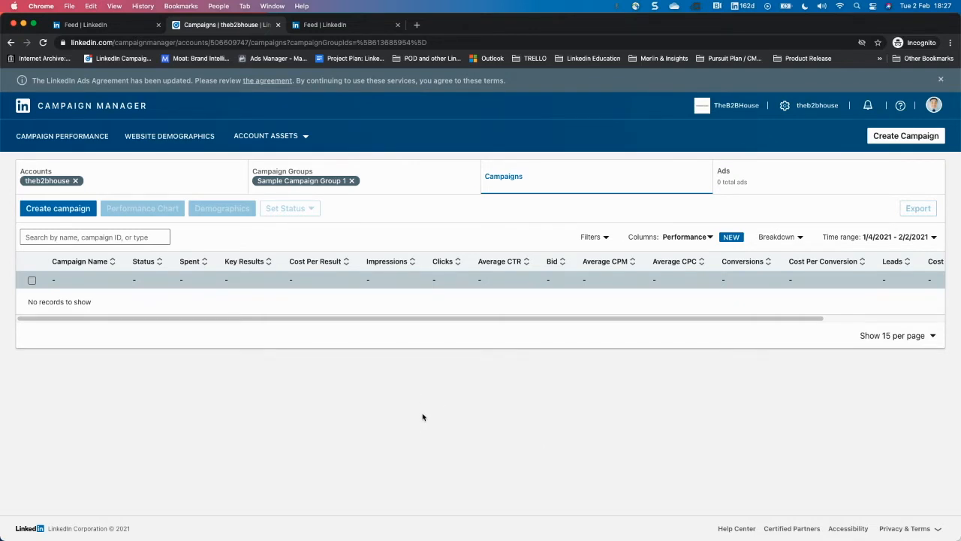
left_click(53, 210)
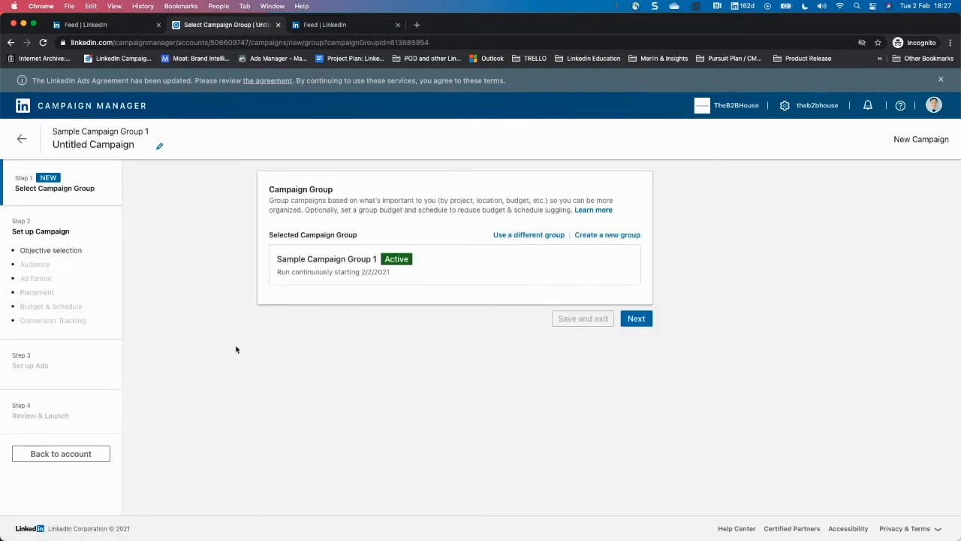
- Check the campaign group chosen for the new campaign, list the alternative groups and choose Sample Campaign Group 1 again
left_click_drag(287, 235, 360, 238)
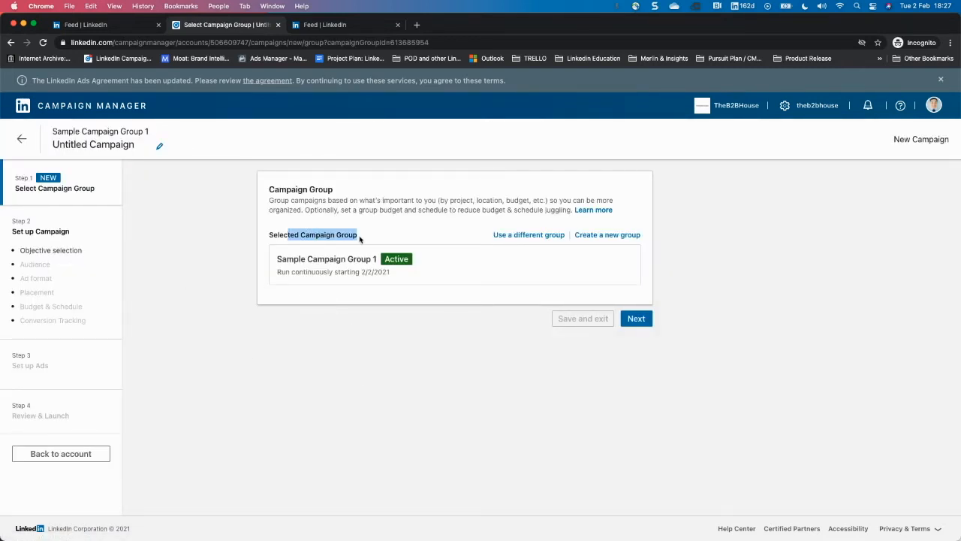
left_click(205, 289)
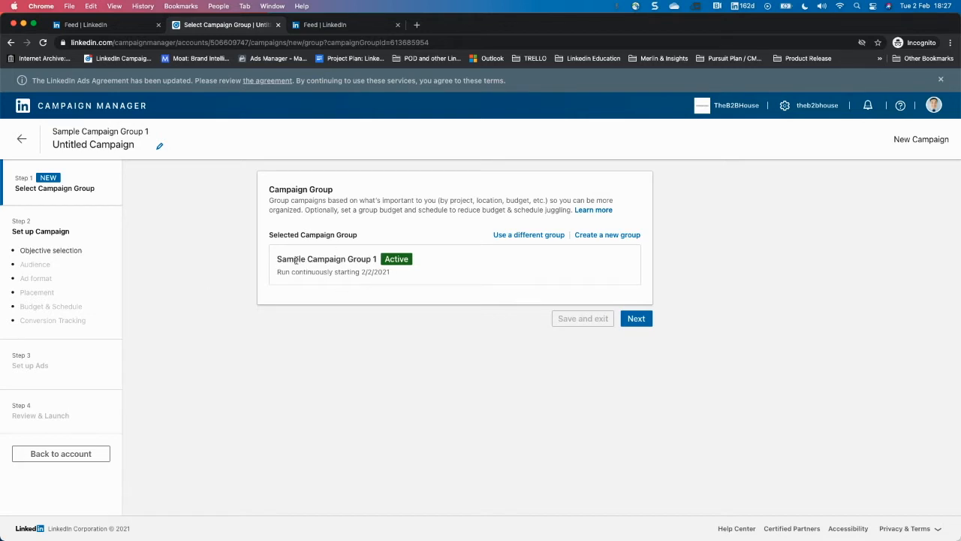
left_click_drag(279, 256, 365, 260)
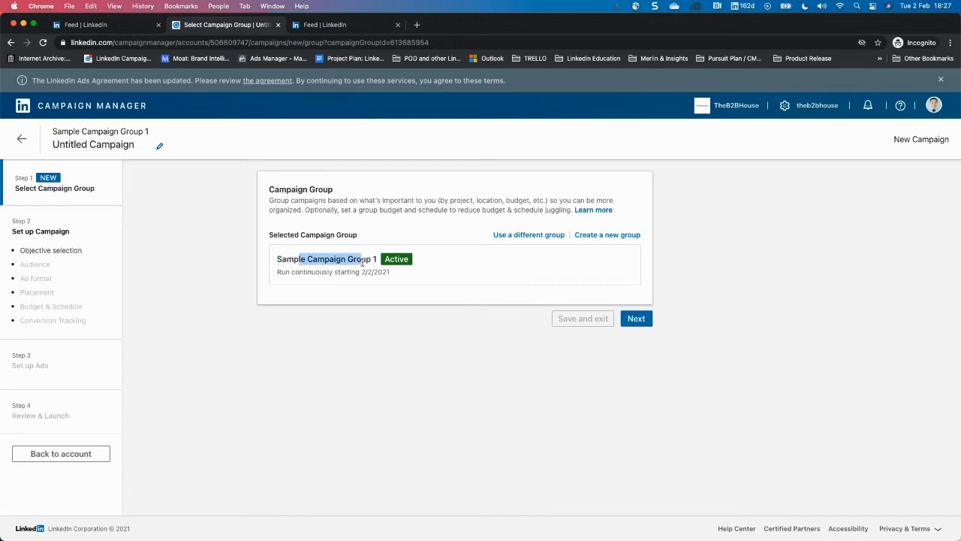
double_click(323, 261)
left_click(323, 270)
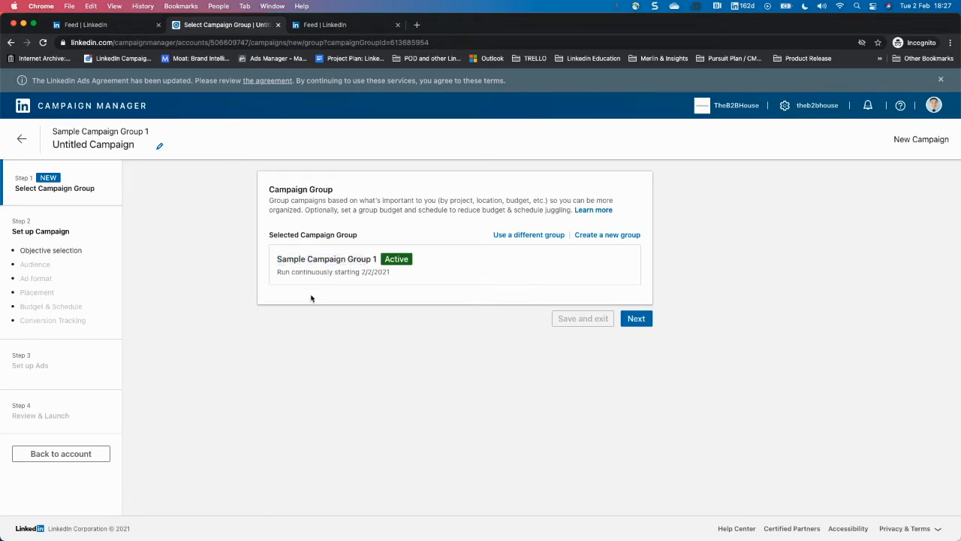
left_click_drag(299, 267, 382, 265)
left_click(211, 300)
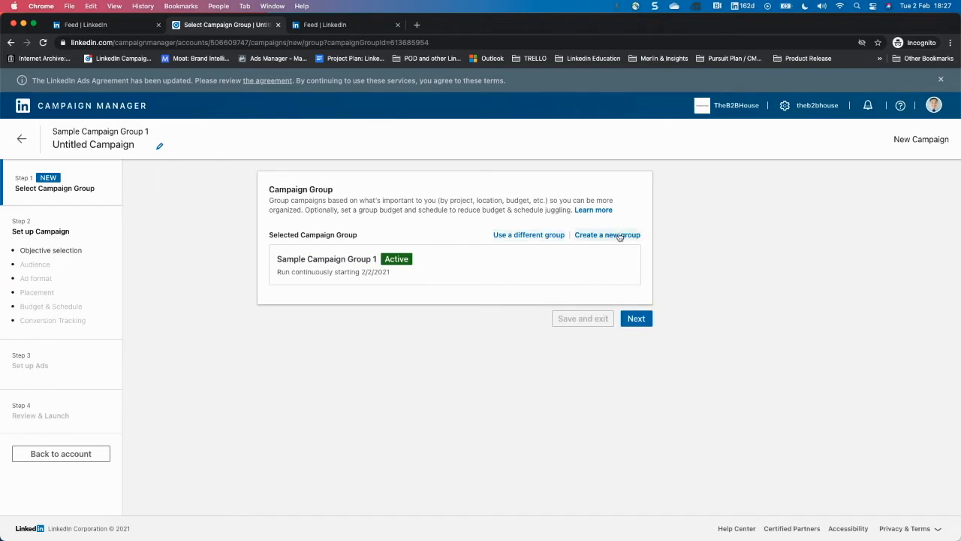
left_click(528, 235)
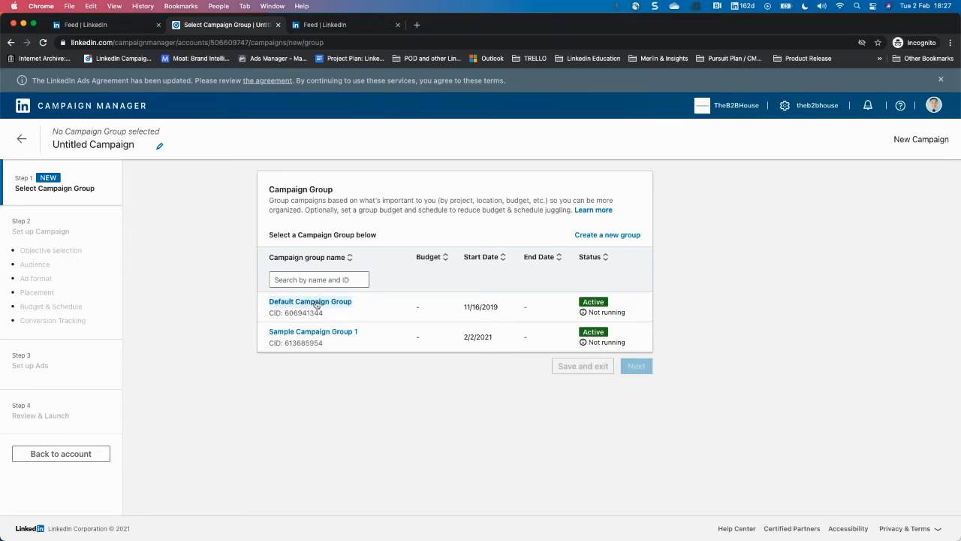
left_click(328, 336)
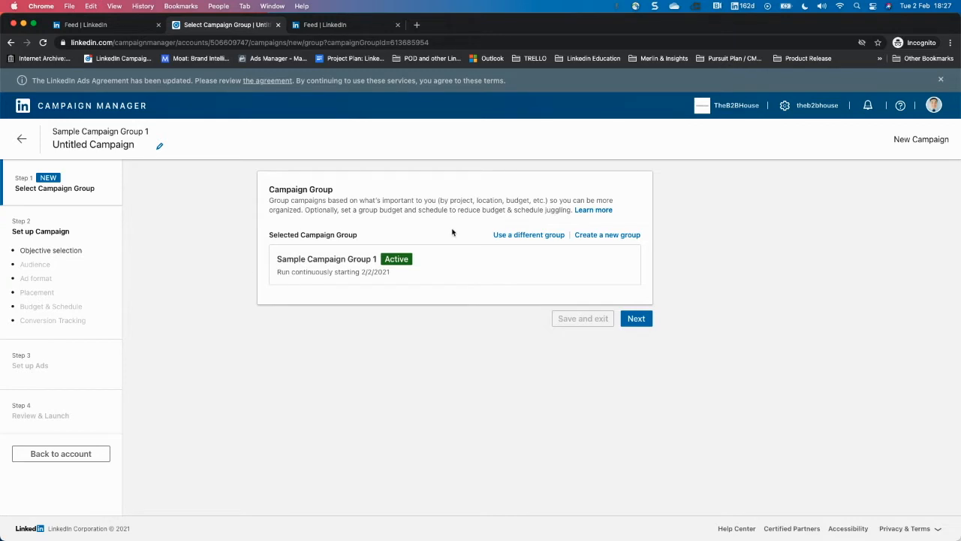
- Name the untitled campaign "Campaign Level 1"
left_click(117, 148)
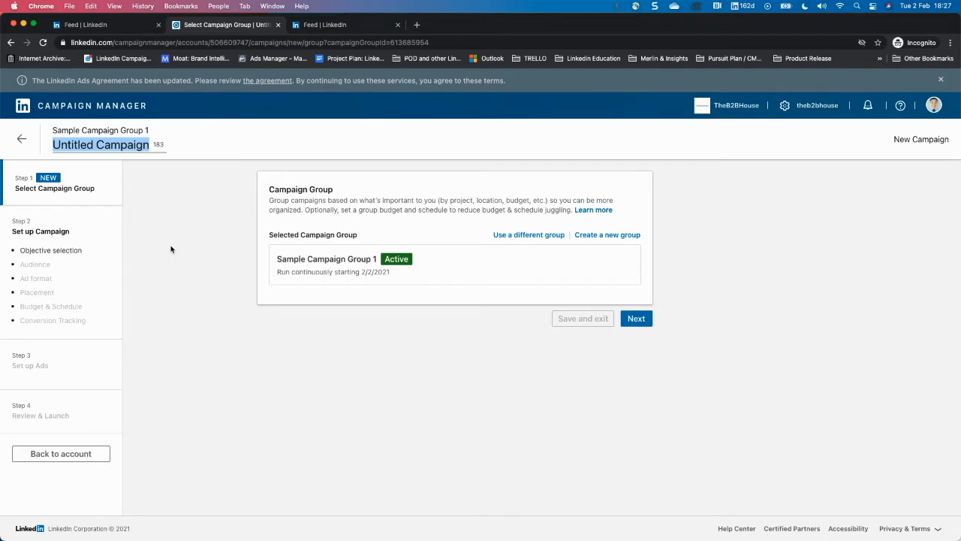
type("Campaign Sent")
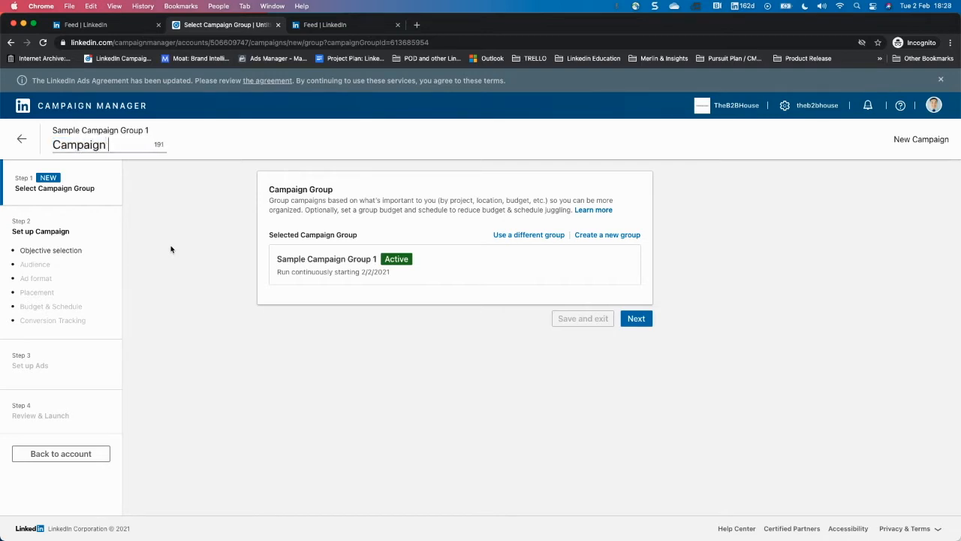
key("BackSpace")
key("BackSpace")
key("BackSpace")
key("BackSpace")
type("Level Sa")
key("BackSpace")
key("BackSpace")
key("BackSpace")
type("A")
key("BackSpace")
type("1")
left_click(243, 241)
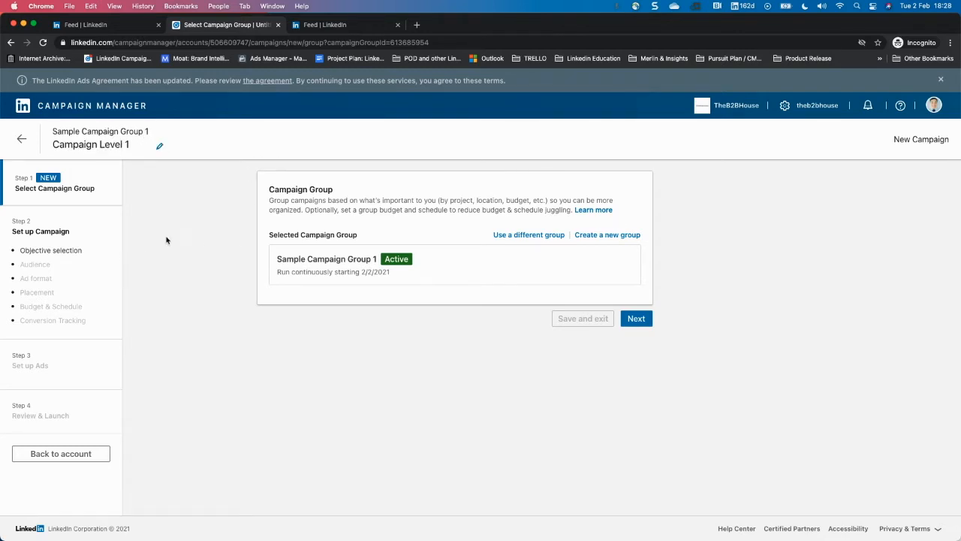
- Rename the campaign as "APAC - Feb - Marketers - Senior - 2021"
left_click(103, 139)
left_click(148, 143)
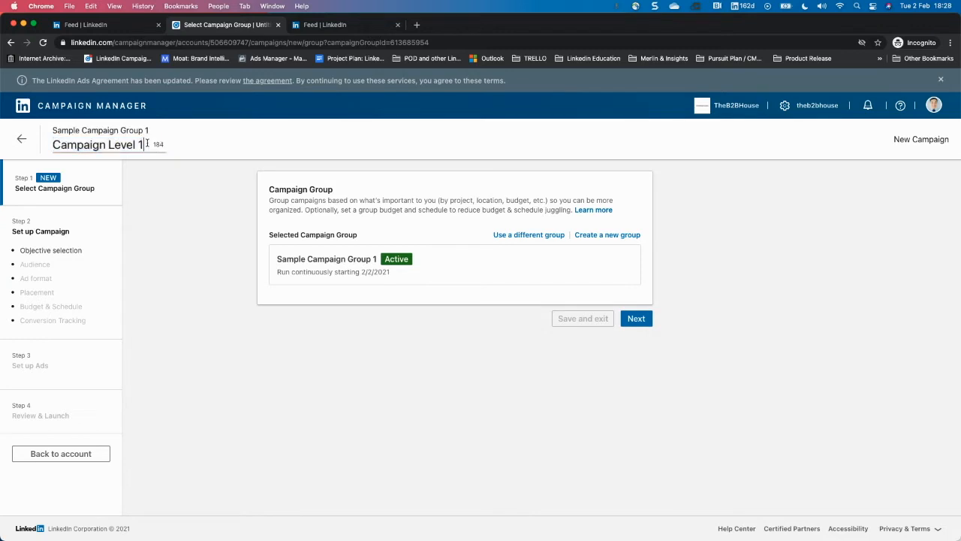
key("super+a")
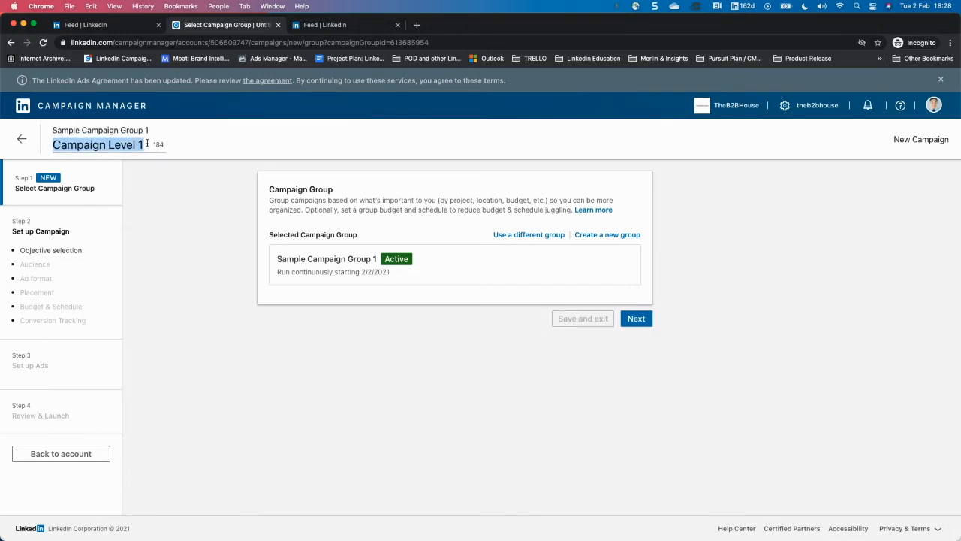
type("APAC")
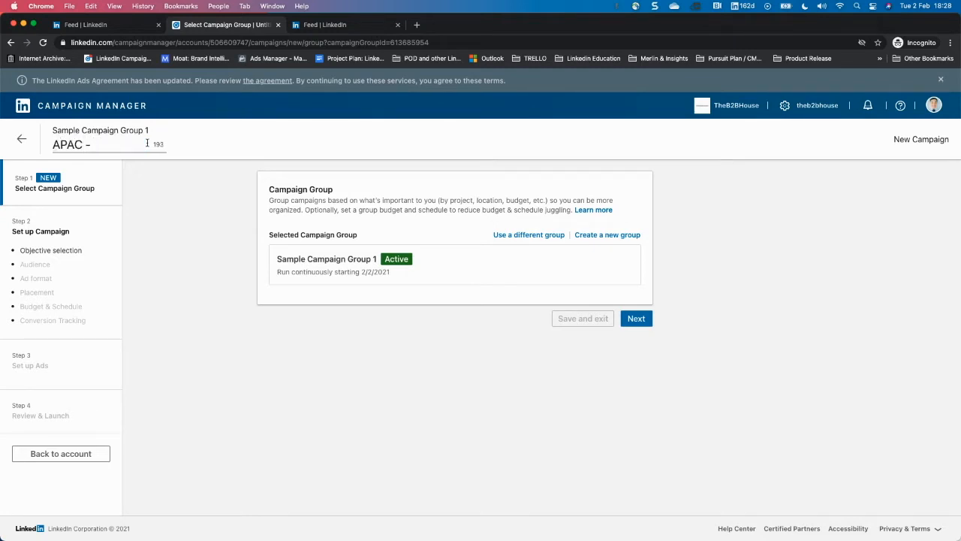
type(" - Feb")
type(" - Cam")
key("BackSpace")
key("BackSpace")
key("BackSpace")
type("Marketers - ")
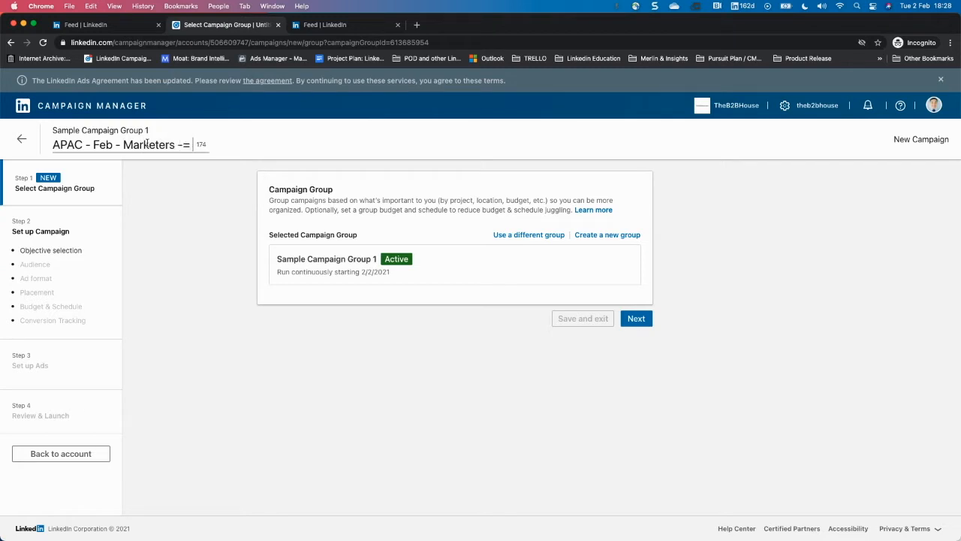
type("Senior - 2021")
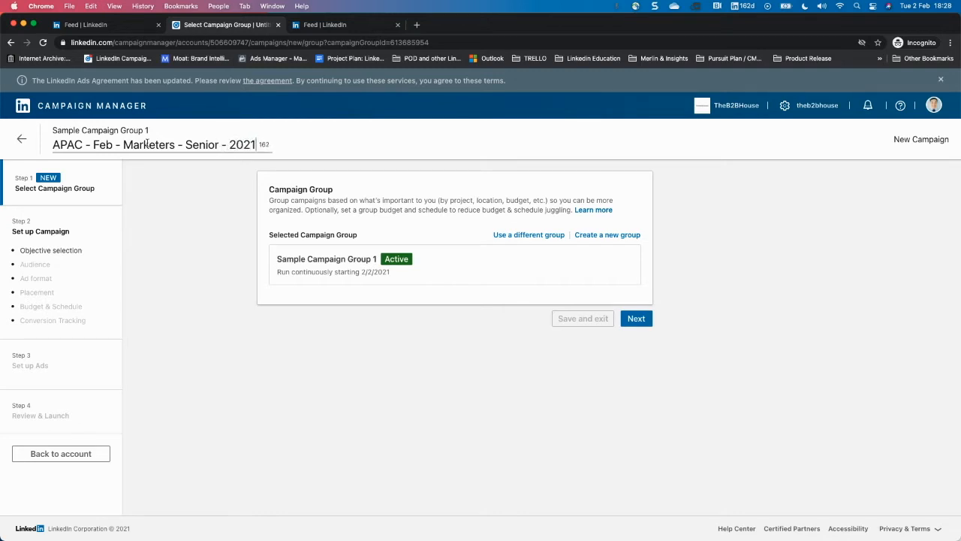
left_click(145, 246)
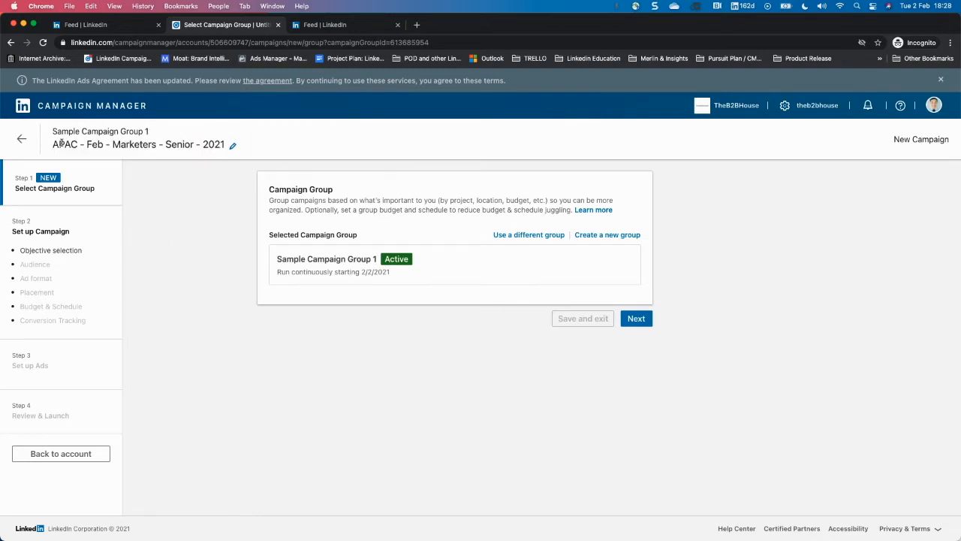
- Confirm the chosen campaign group and continue to the campaign's objective selection
left_click_drag(54, 144, 222, 190)
left_click(193, 247)
left_click(636, 318)
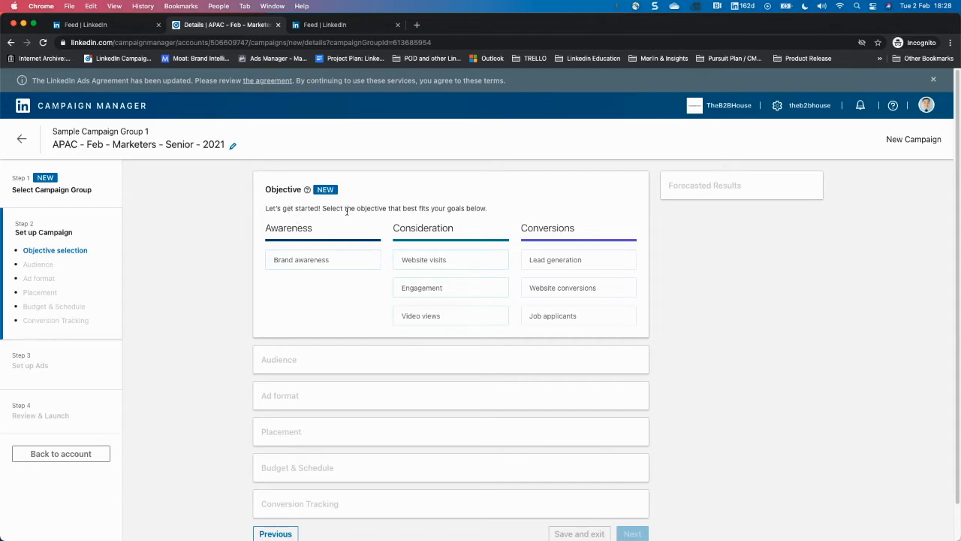
left_click_drag(351, 208, 443, 209)
left_click(313, 281)
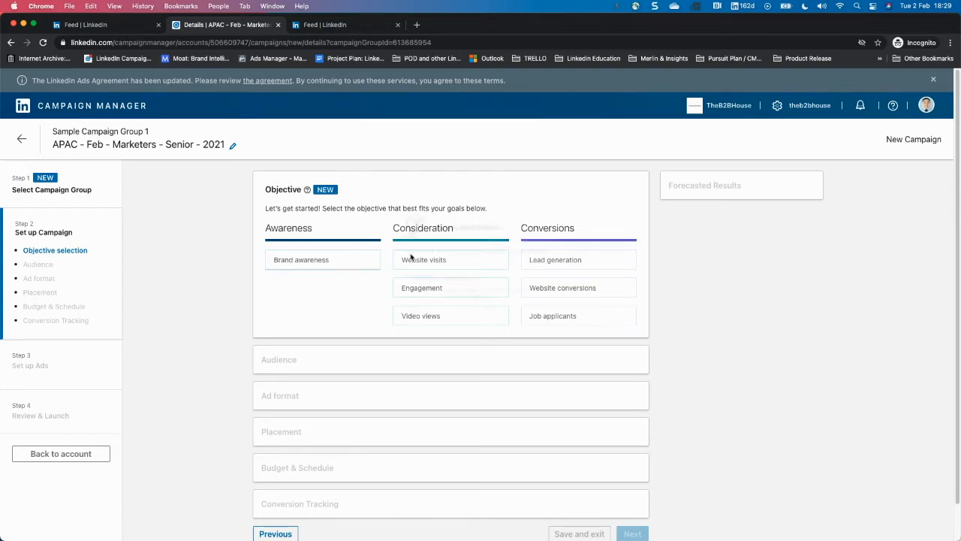
- Try Website visits as the campaign objective, read its description and go back to the objective choices
left_click(439, 258)
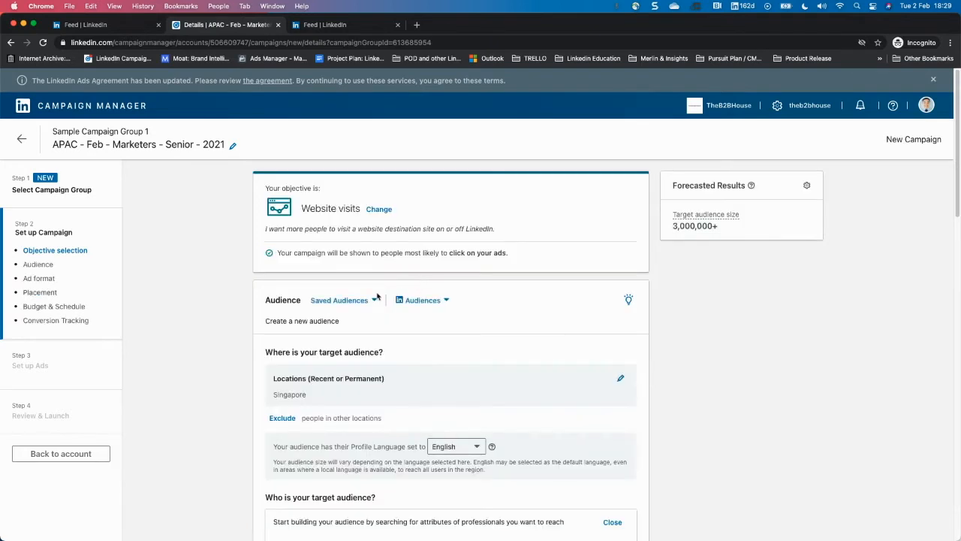
left_click_drag(327, 254, 434, 253)
left_click(318, 229)
left_click(380, 208)
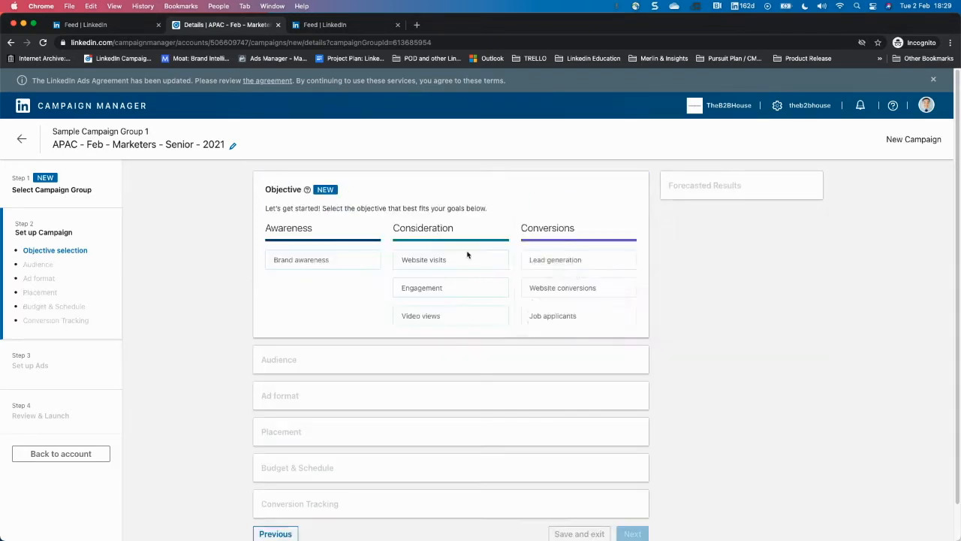
- Examine the descriptions of the Website visits and Engagement objectives and compare them with the conversion objectives
mouse_move(440, 258)
left_click_drag(552, 264, 542, 285)
left_click(578, 270)
left_click(624, 292)
left_click(573, 286)
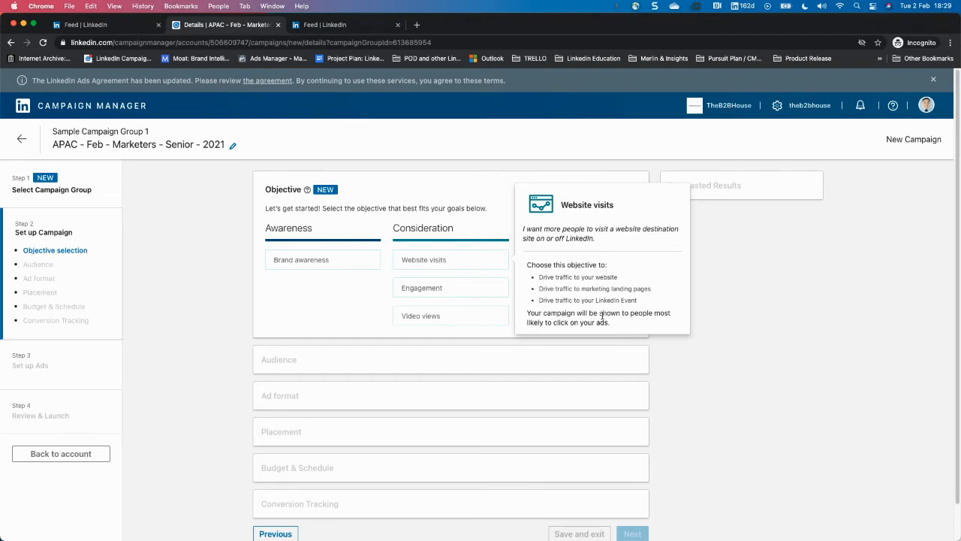
mouse_move(427, 294)
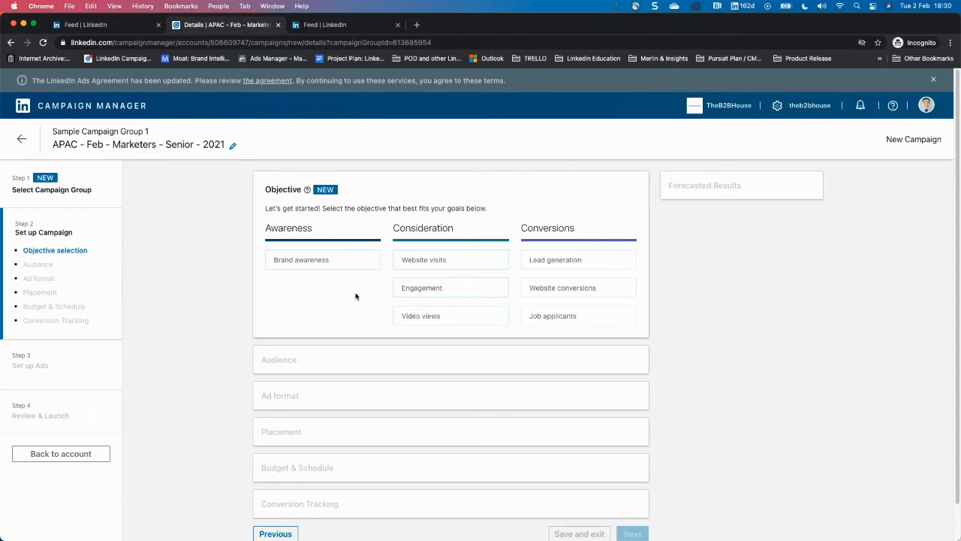
mouse_move(436, 260)
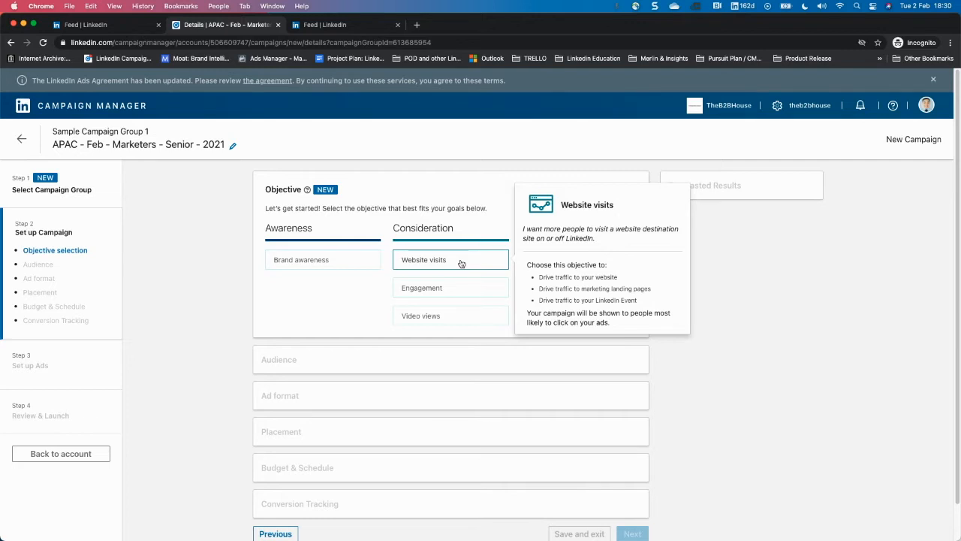
mouse_move(464, 286)
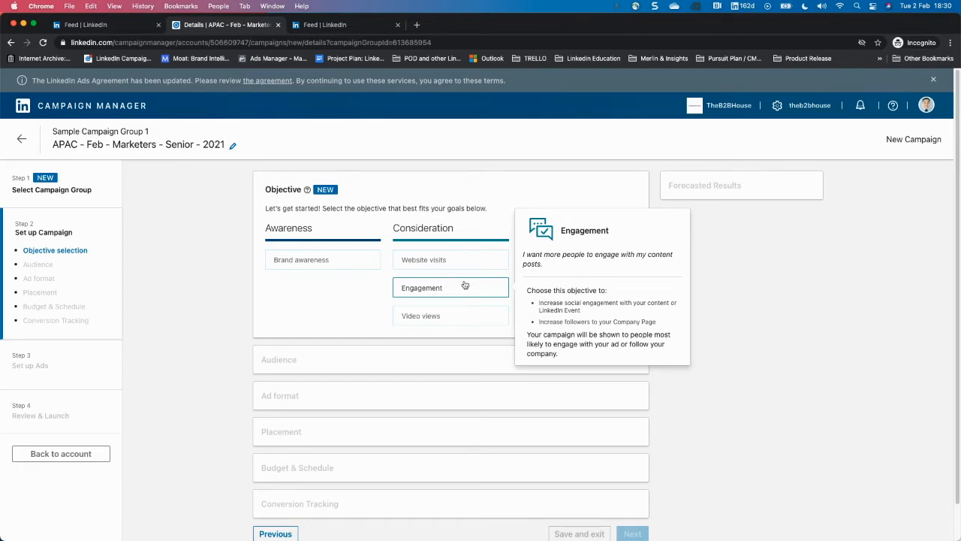
mouse_move(465, 266)
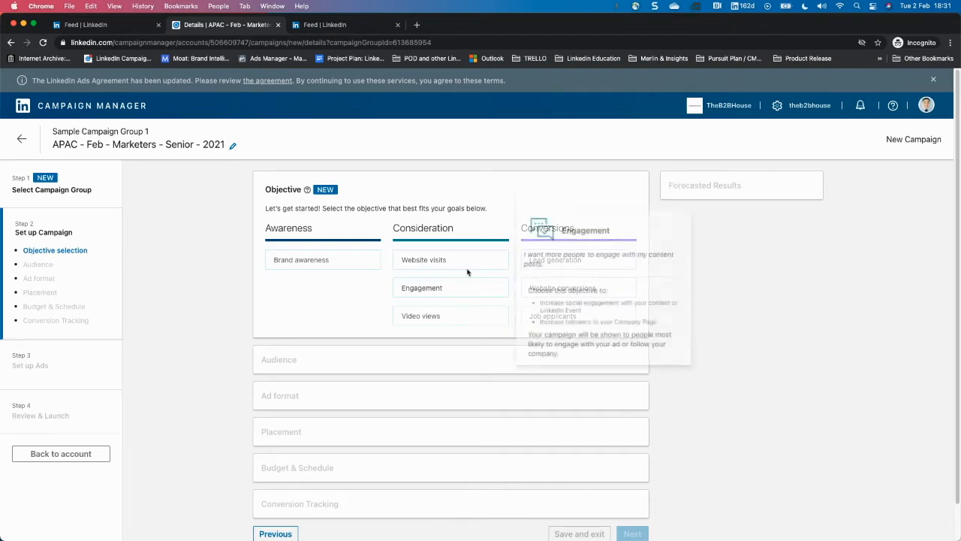
- Set Website visits as the campaign objective and go to the audience section
left_click(426, 262)
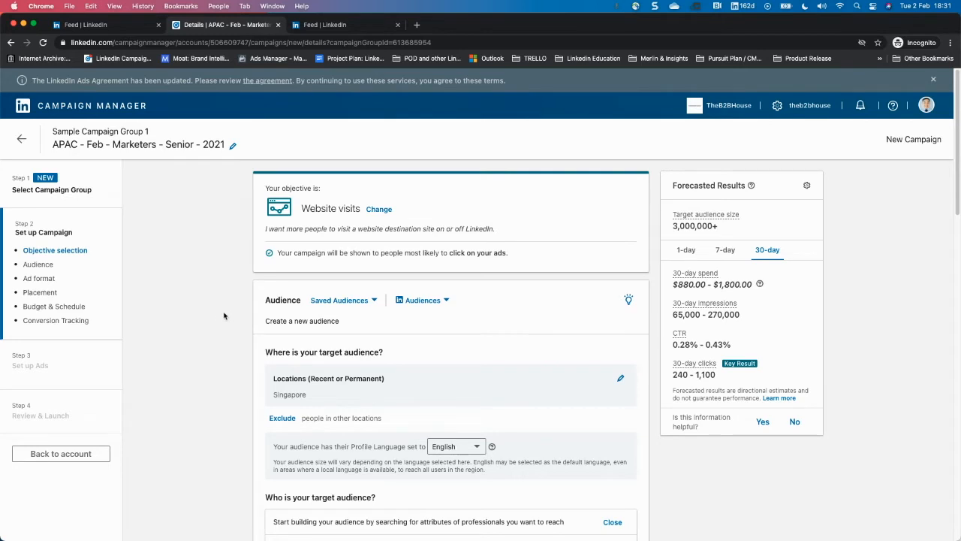
scroll(227, 316, "down", 1)
scroll(217, 313, "down", 1)
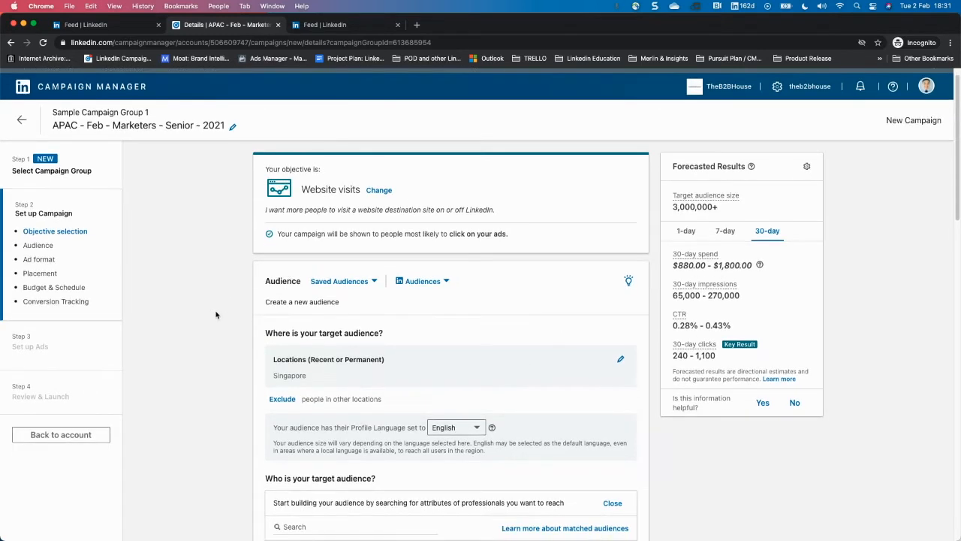
left_click_drag(263, 286, 260, 289)
left_click(261, 288)
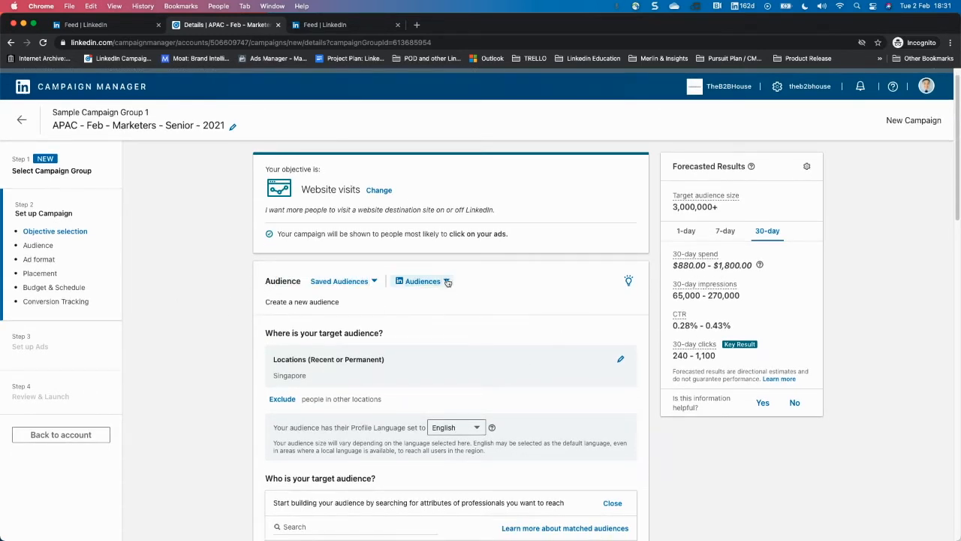
- Browse the predefined LinkedIn audiences and search them for "market"
left_click(422, 282)
scroll(455, 383, "down", 10)
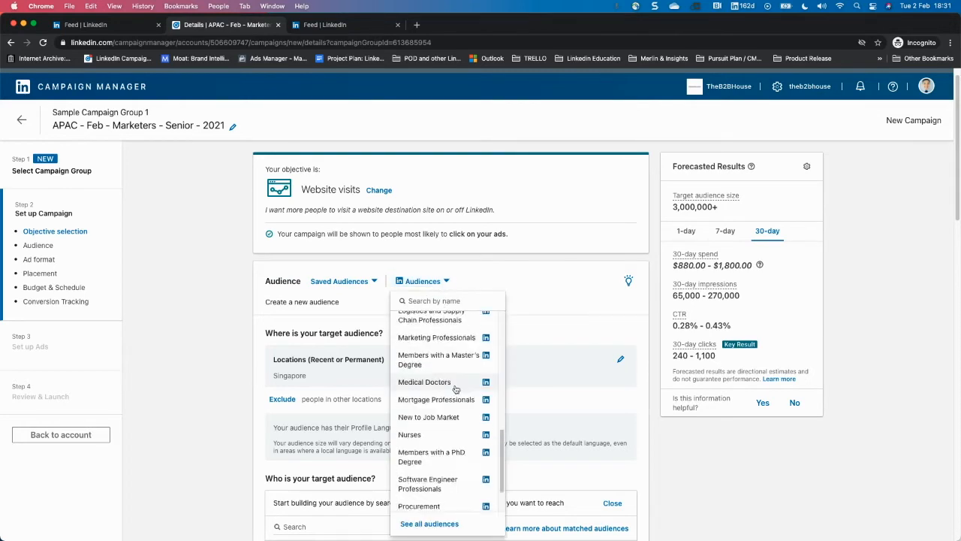
scroll(252, 383, "up", 6)
scroll(253, 382, "up", 1)
scroll(459, 398, "up", 8)
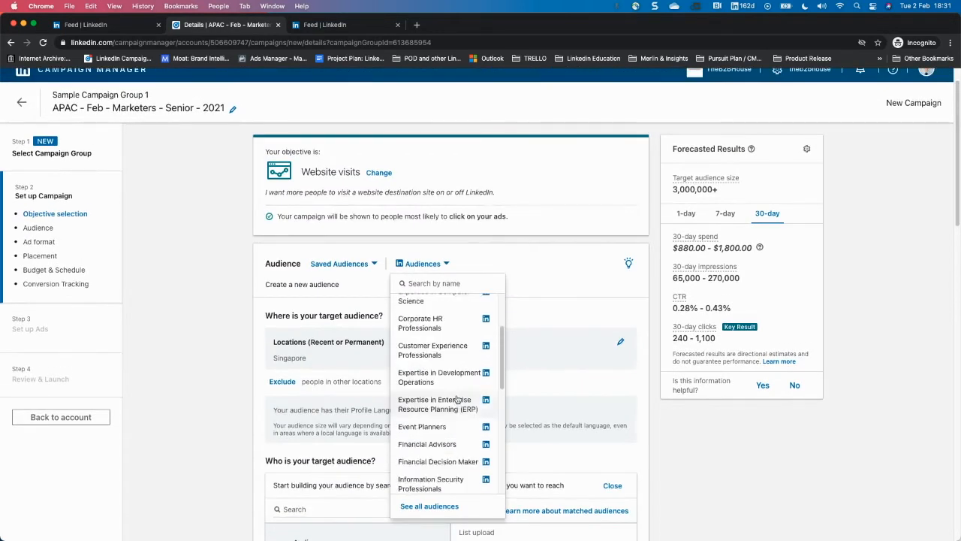
left_click(428, 283)
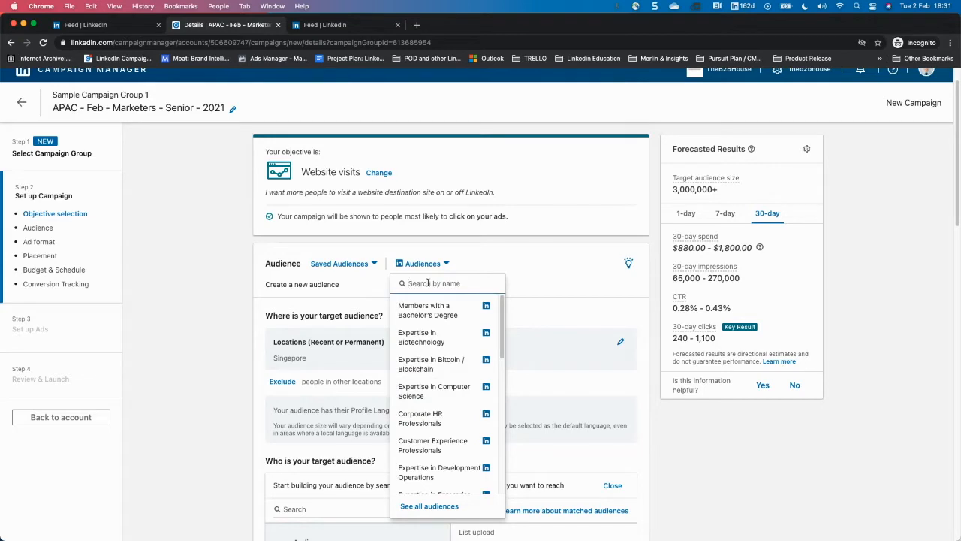
type("marketer")
key("BackSpace")
key("BackSpace")
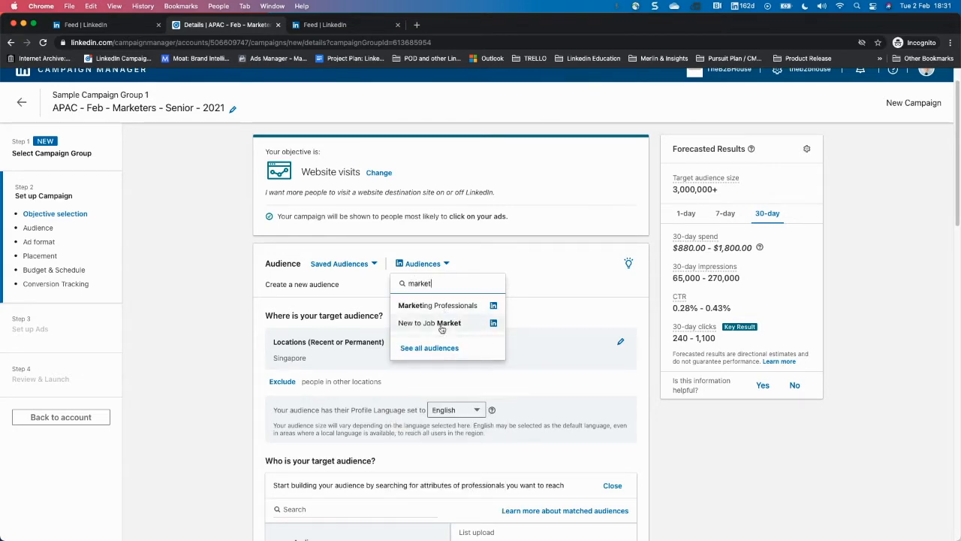
- Examine the Marketing Professionals description on page 2 of the full audience template list, and leave without selecting a template
left_click(435, 349)
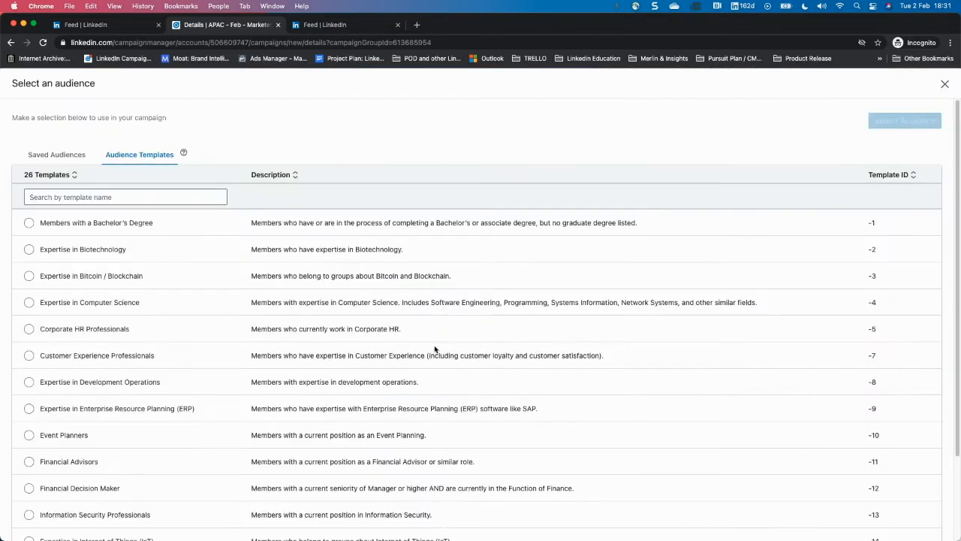
scroll(229, 337, "down", 3)
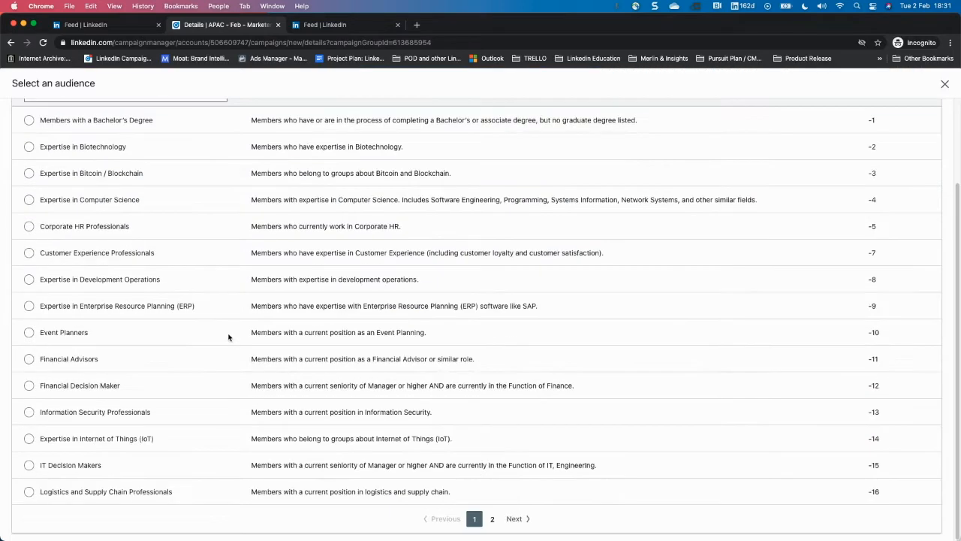
left_click(492, 519)
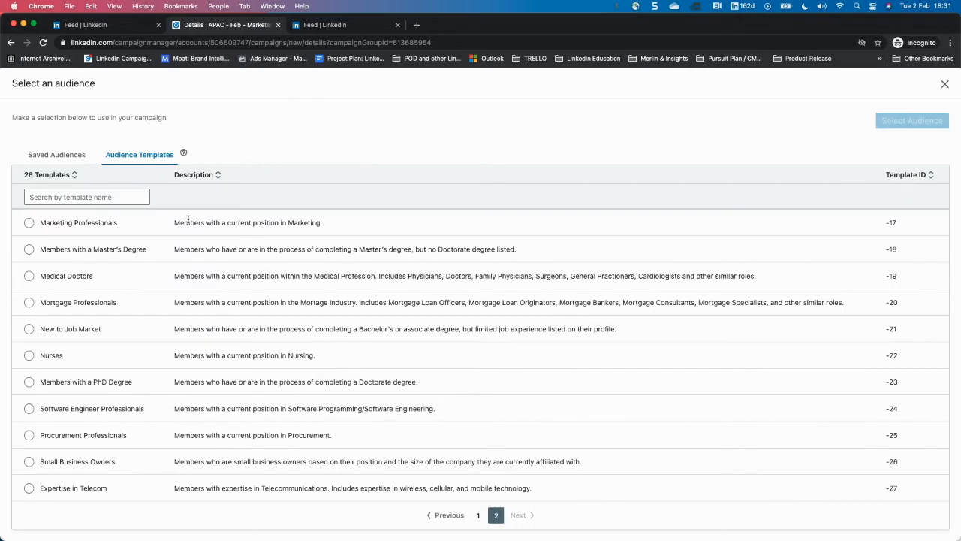
left_click_drag(176, 220, 279, 222)
left_click_drag(217, 222, 312, 223)
left_click(311, 223)
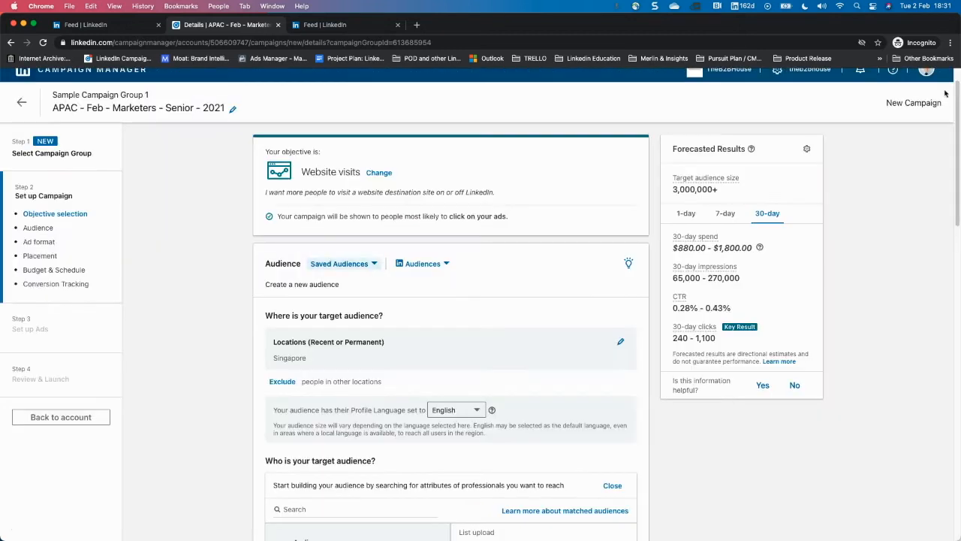
left_click(944, 84)
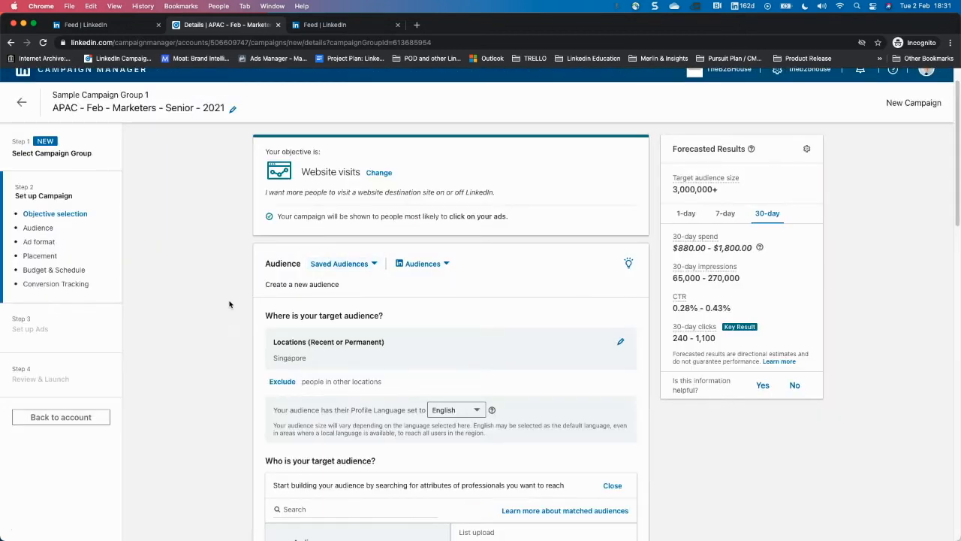
- Review the filtered LinkedIn audience suggestions once more and close them without choosing one
scroll(238, 386, "down", 2)
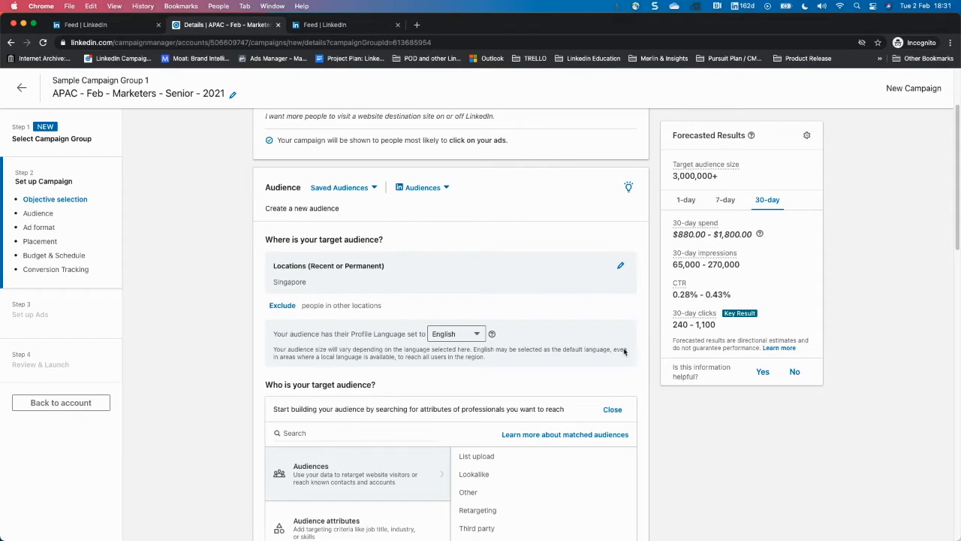
scroll(589, 366, "up", 1)
scroll(198, 332, "up", 1)
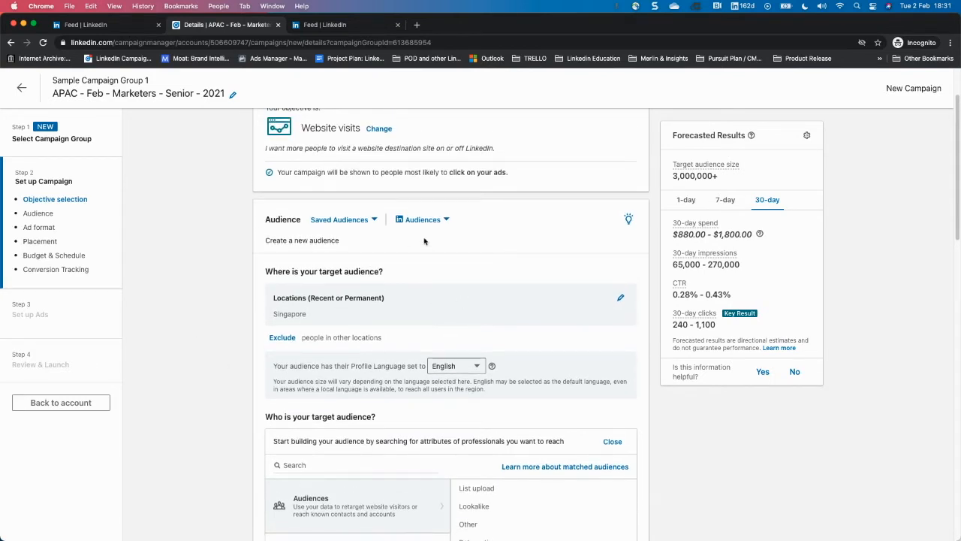
left_click(446, 220)
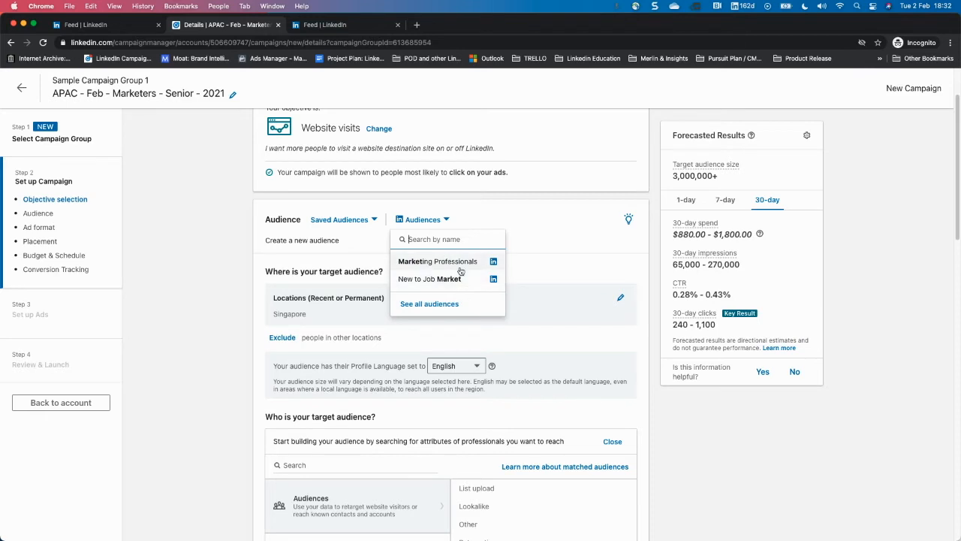
left_click(192, 323)
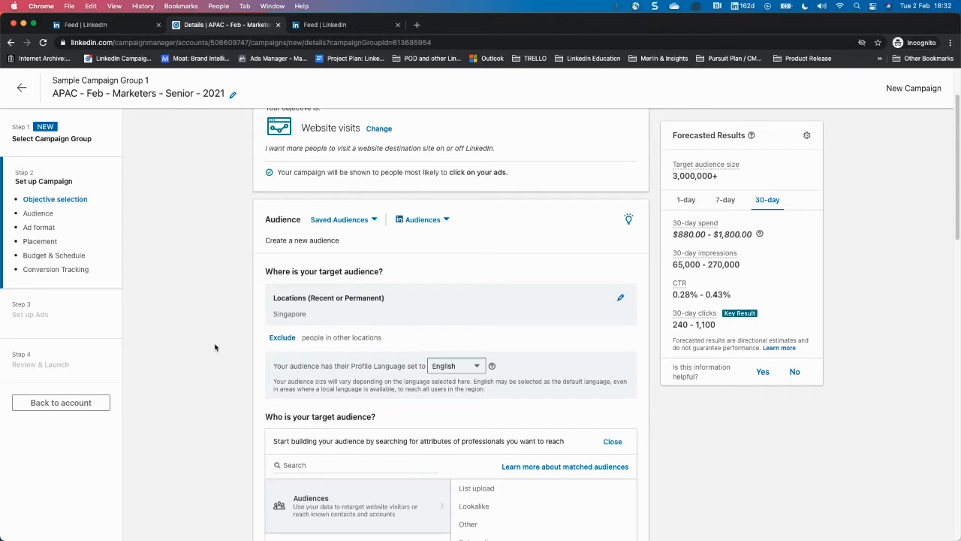
- Open the target audience's locations for editing and check the location type options without changing the type
scroll(214, 347, "down", 2)
scroll(215, 344, "down", 1)
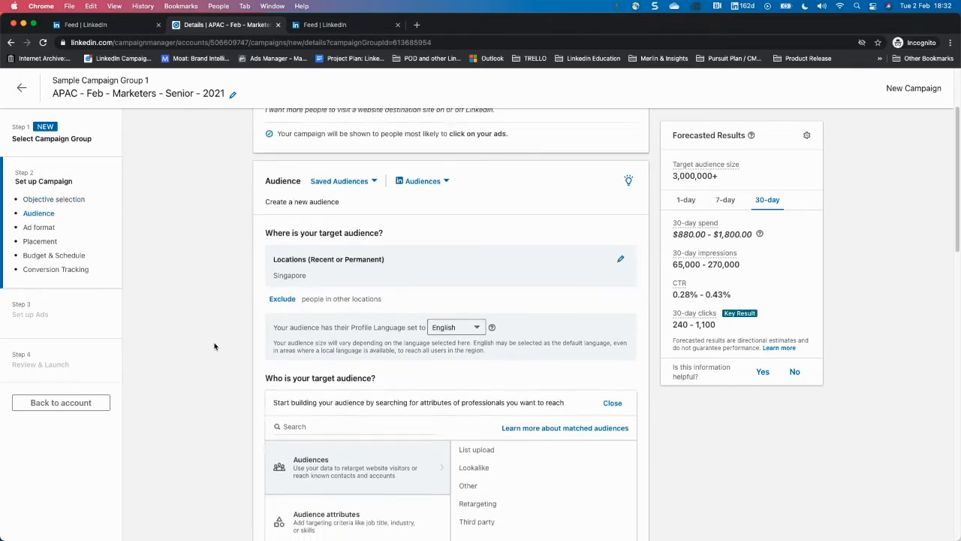
left_click_drag(278, 228, 385, 253)
left_click(307, 242)
left_click(240, 267)
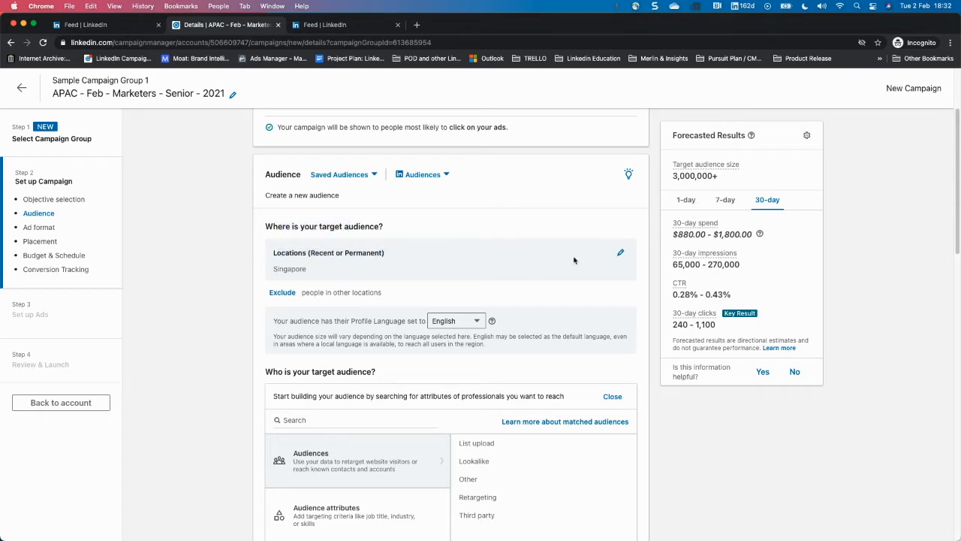
left_click(621, 253)
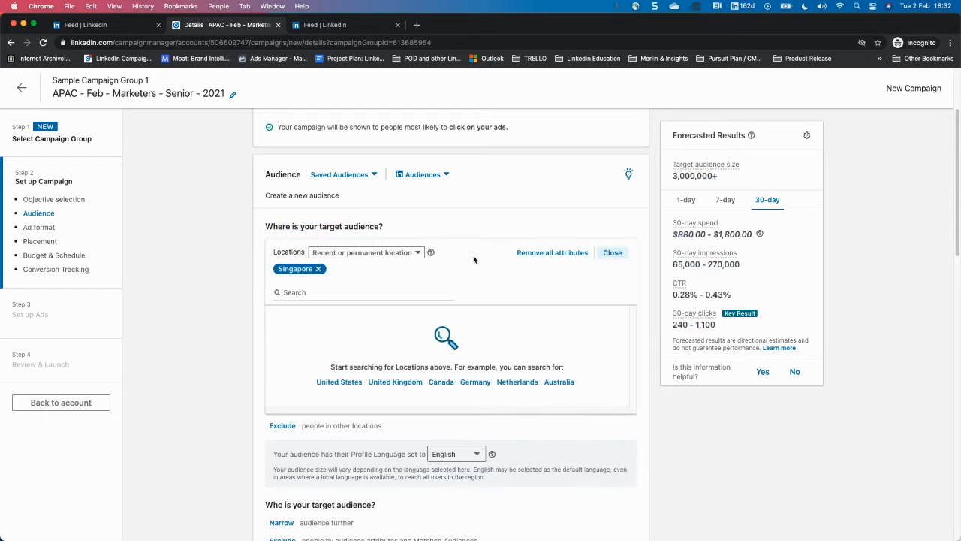
left_click(371, 252)
key("Escape")
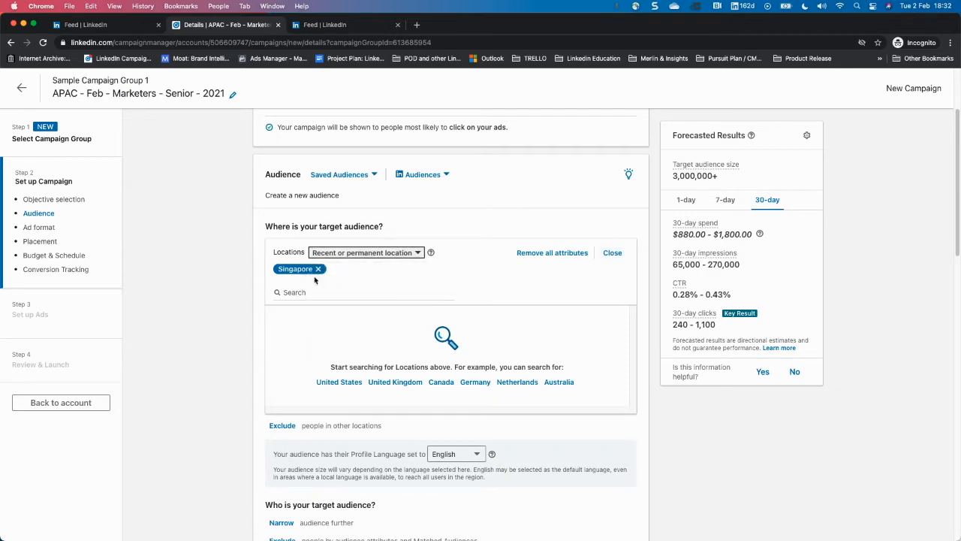
- Search the target audience's locations for Malaysia and add the whole country alongside Singapore
left_click(304, 293)
type("Mala")
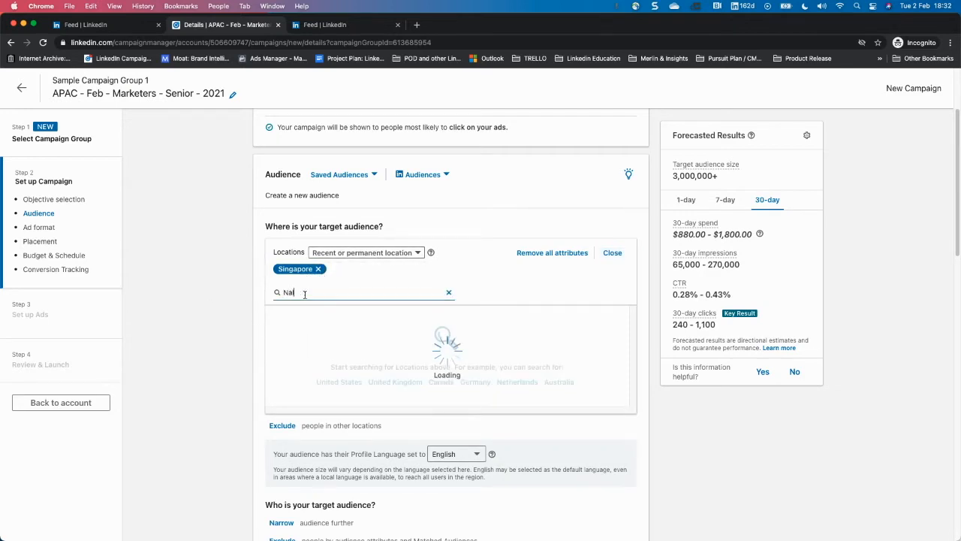
key("BackSpace")
key("BackSpace")
key("BackSpace")
key("BackSpace")
type("Malaysi")
left_click(277, 314)
scroll(134, 160, "up", 1)
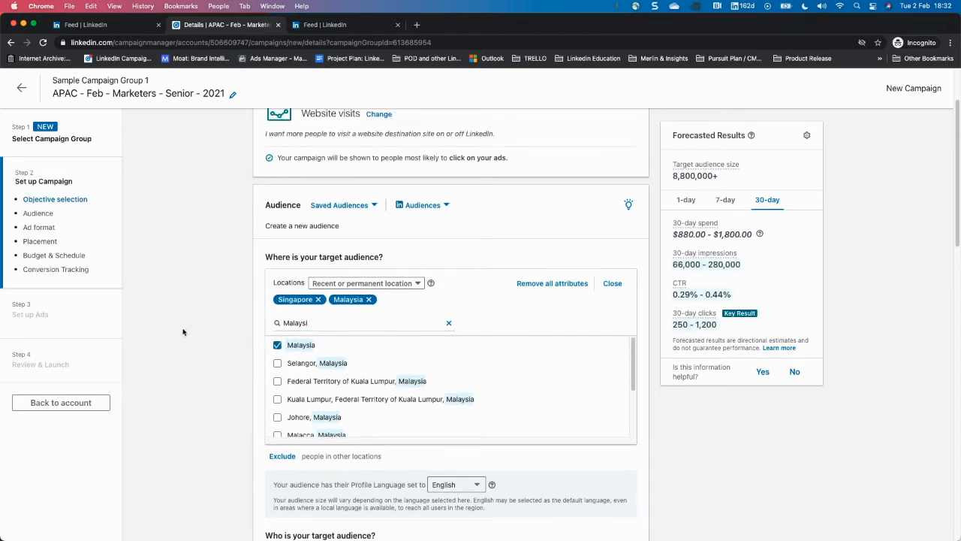
- Search the locations for Asia Pacific and add both the APAC and APJ regions
left_click_drag(337, 321, 220, 326)
type("Asia pacfi")
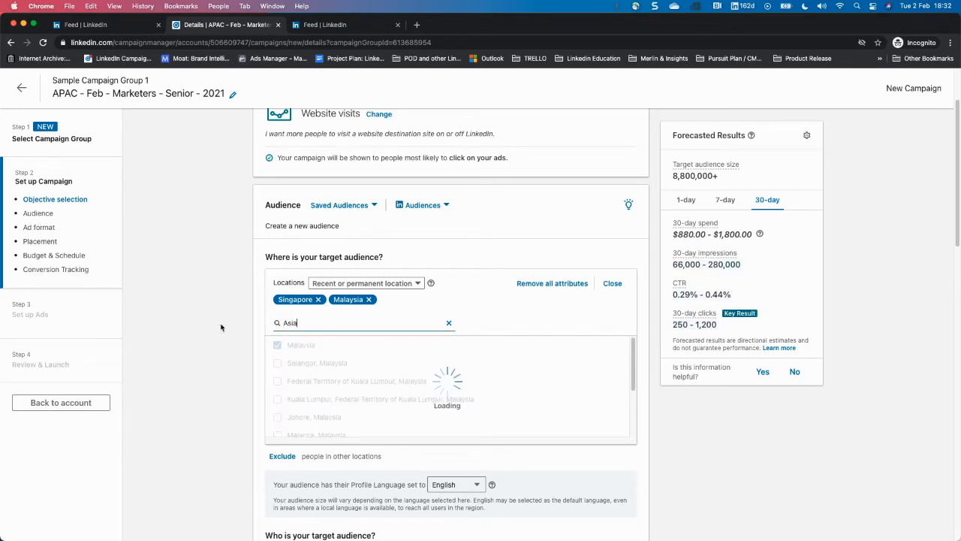
key("BackSpace")
key("BackSpace")
type("ic")
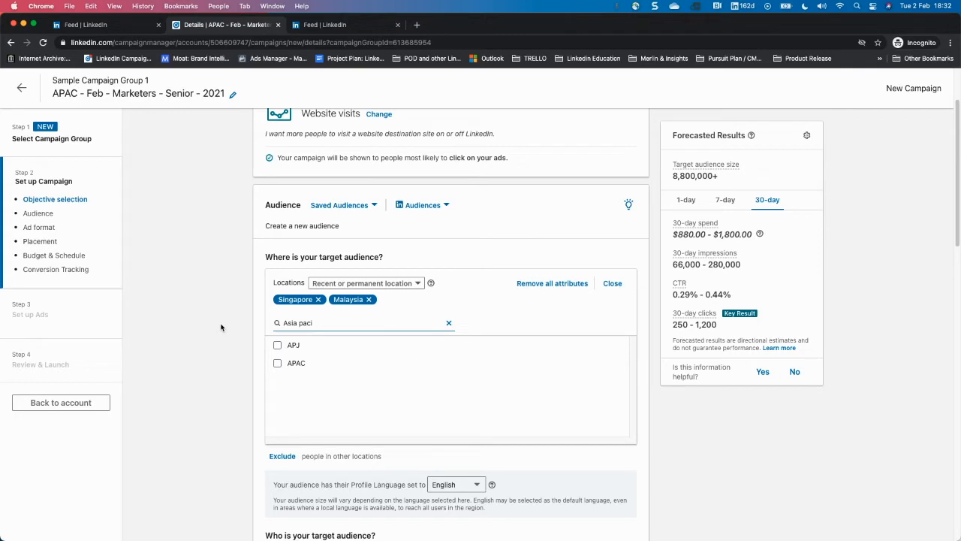
left_click(278, 362)
left_click(277, 345)
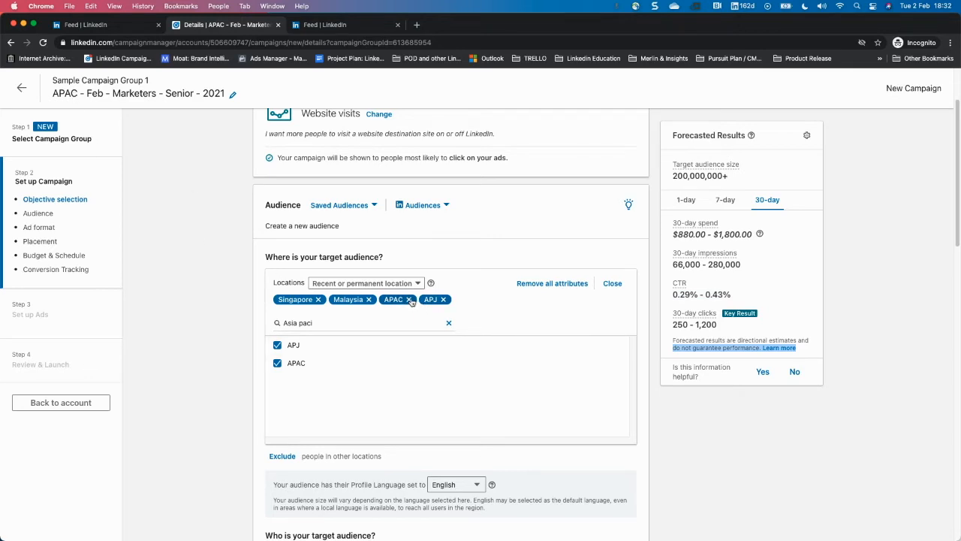
- Remove the APAC and APJ regions from the selected locations and clear the location search
left_click(410, 299)
left_click(408, 300)
left_click(343, 323)
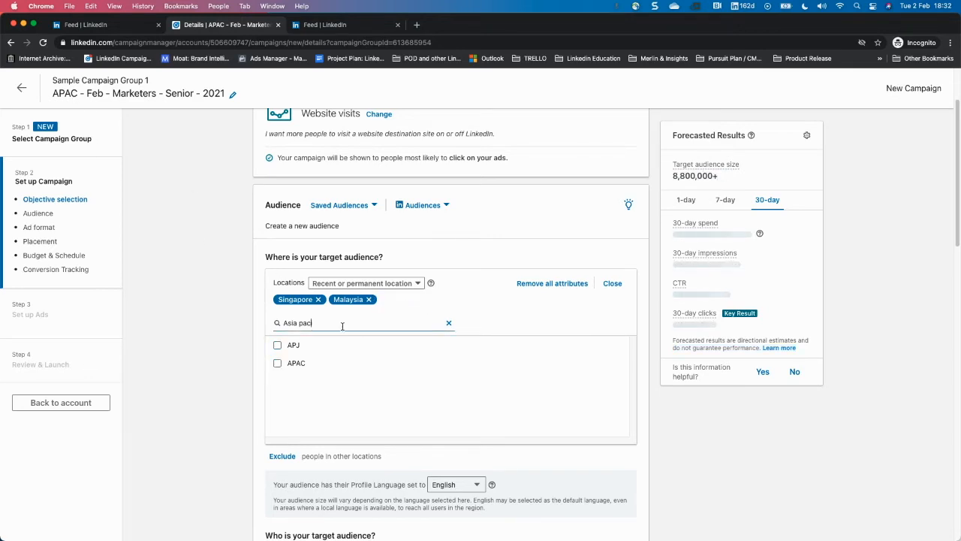
left_click_drag(344, 326, 222, 328)
key("BackSpace")
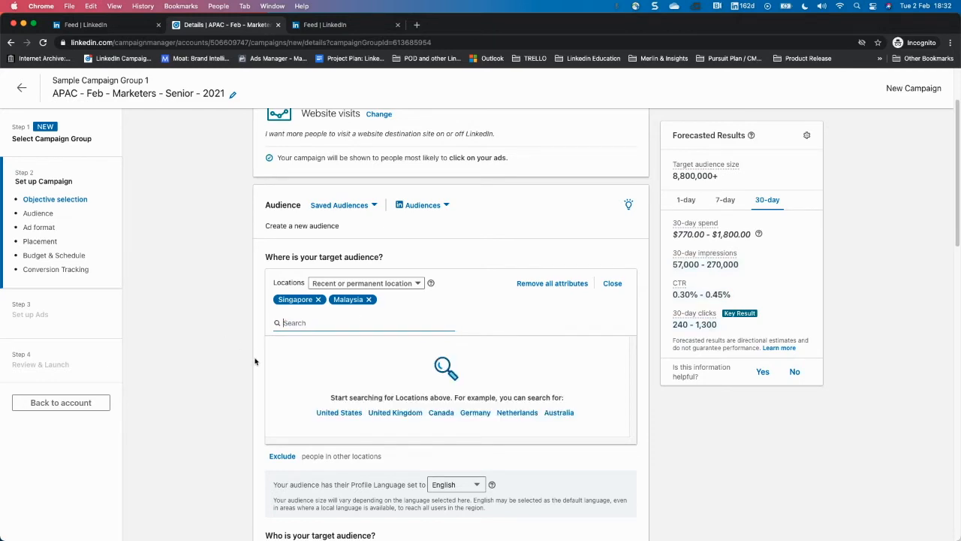
- Add Indonesia and Thailand as whole countries to the target audience's locations
type("Indonesia")
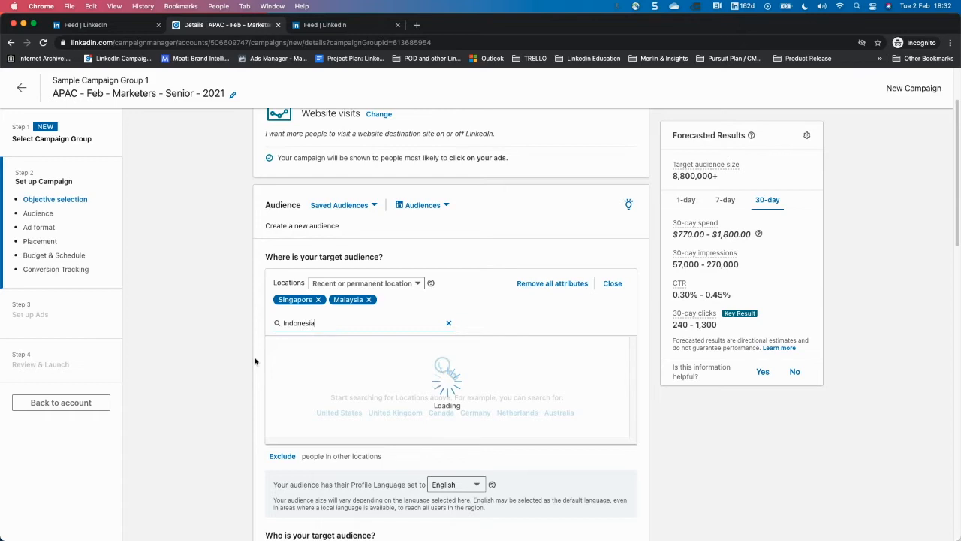
left_click(300, 344)
double_click(331, 322)
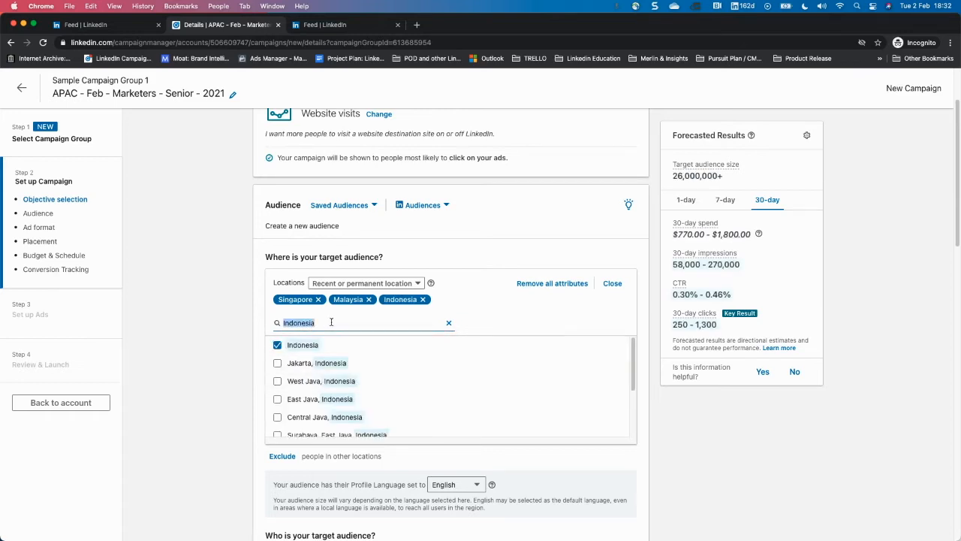
type("Thailand")
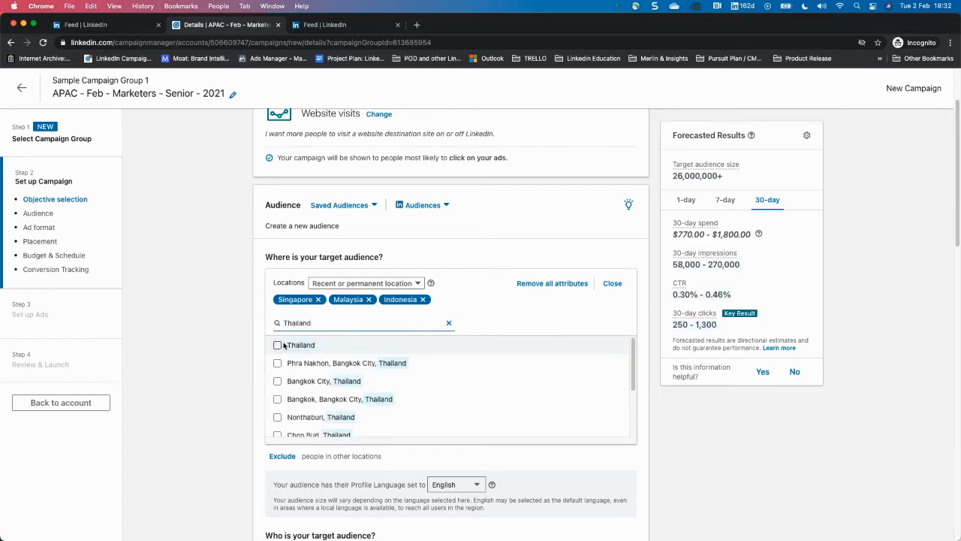
left_click(278, 346)
- Add Vietnam as a whole country to the target locations and clear the location search
left_click(351, 322)
left_click_drag(352, 322, 195, 328)
type("Vietn")
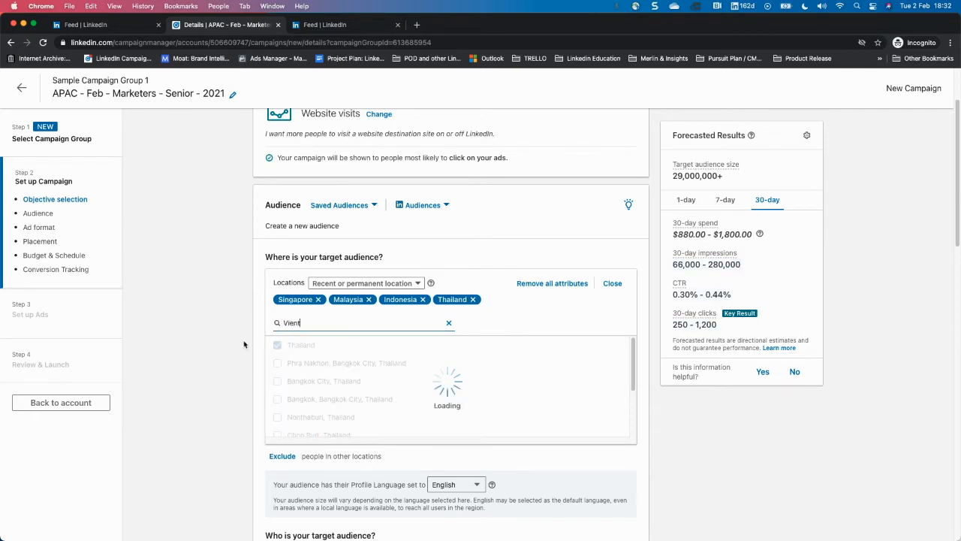
type("am")
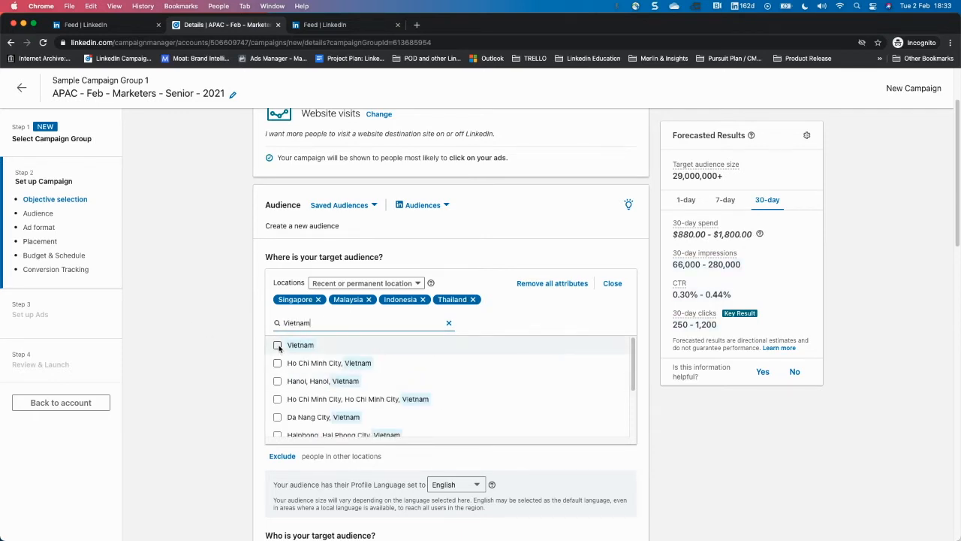
left_click(278, 344)
left_click_drag(332, 323, 199, 324)
key("BackSpace")
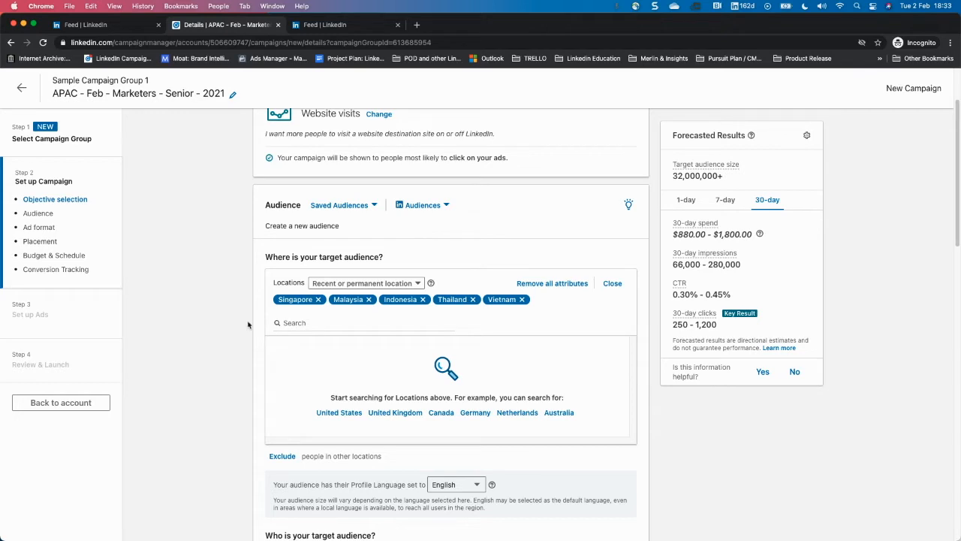
- Remove Singapore, Malaysia, Indonesia, Thailand and Vietnam from the target audience's locations
left_click(308, 325)
left_click(318, 299)
left_click(316, 300)
left_click(317, 299)
left_click(315, 299)
left_click(311, 299)
- Search the locations for "United" and add United States and United Kingdom to the target audience
left_click(324, 327)
type("United")
key("BackSpace")
type("ed")
left_click(277, 346)
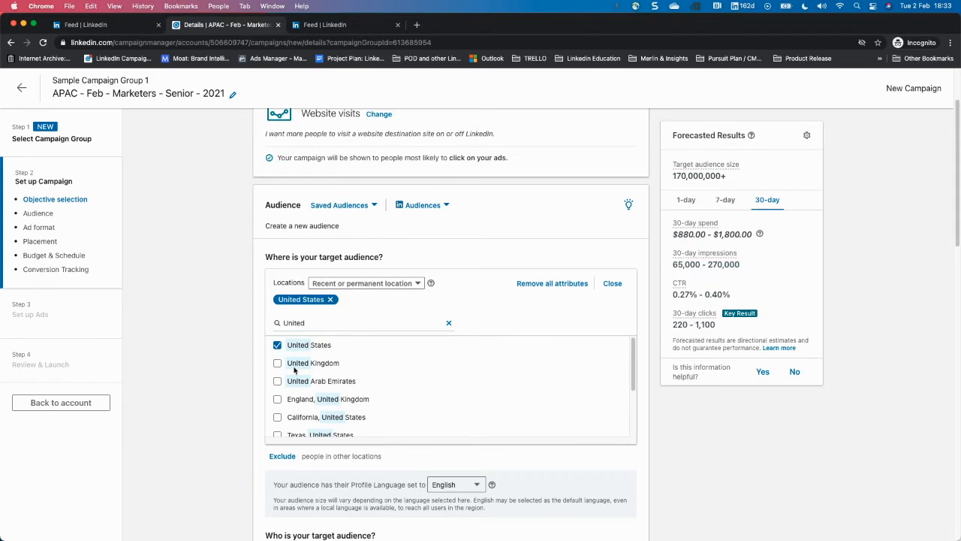
left_click(278, 364)
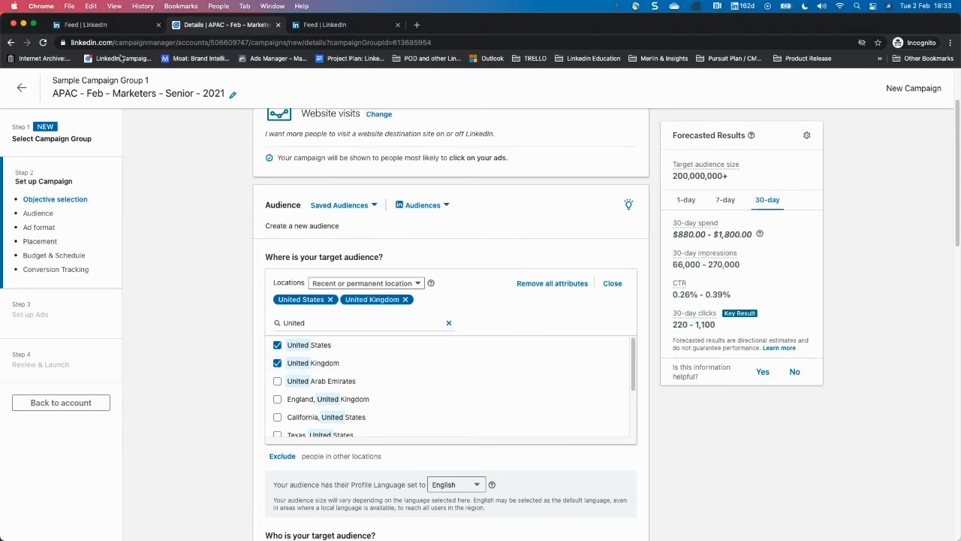
- Replace the region in the campaign name so it reads "NA UK - Feb - Marketers - Senior - 2021"
left_click(69, 94)
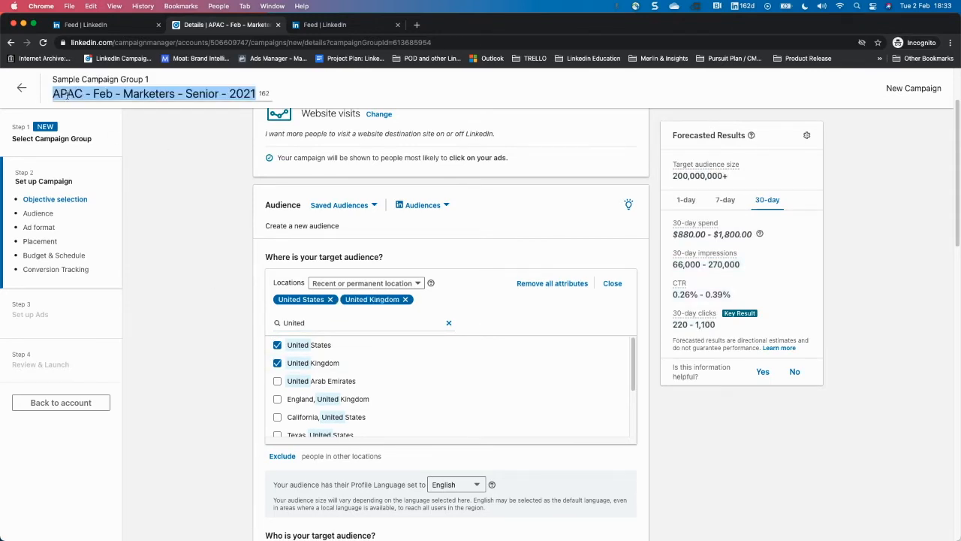
left_click(82, 94)
left_click_drag(81, 94, 14, 99)
type("AM ")
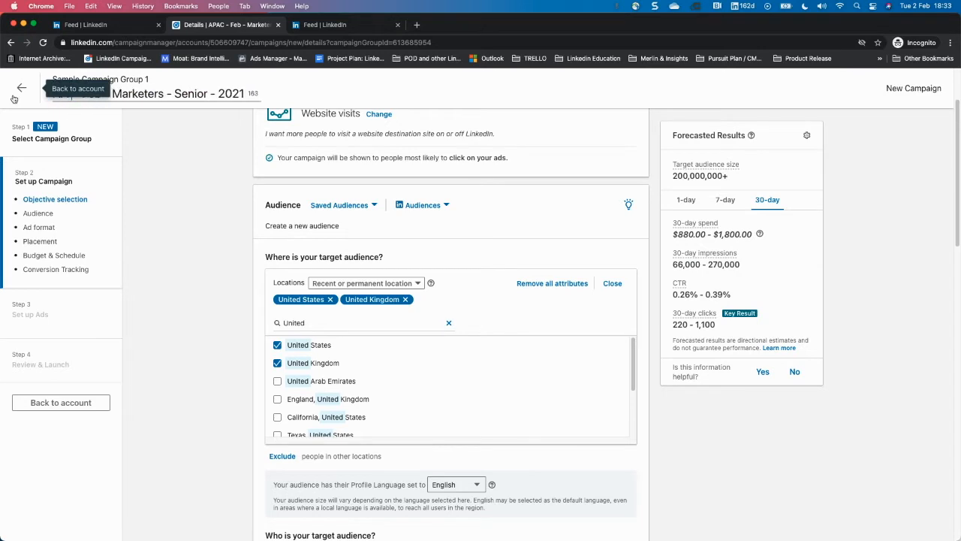
type("UK")
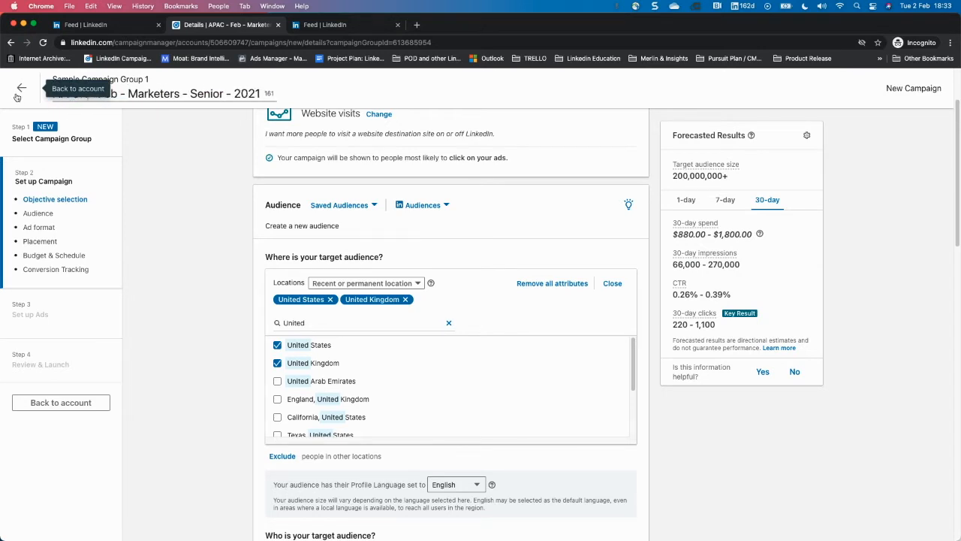
left_click(172, 264)
- Clear the location search and review the descriptions of both location types, keeping Recent or permanent location
left_click_drag(331, 321, 218, 322)
key("BackSpace")
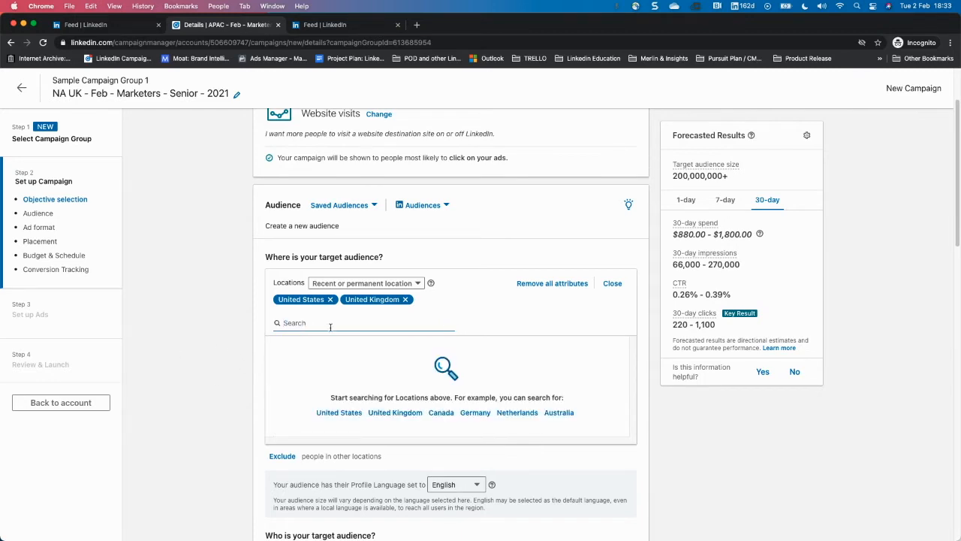
left_click(220, 343)
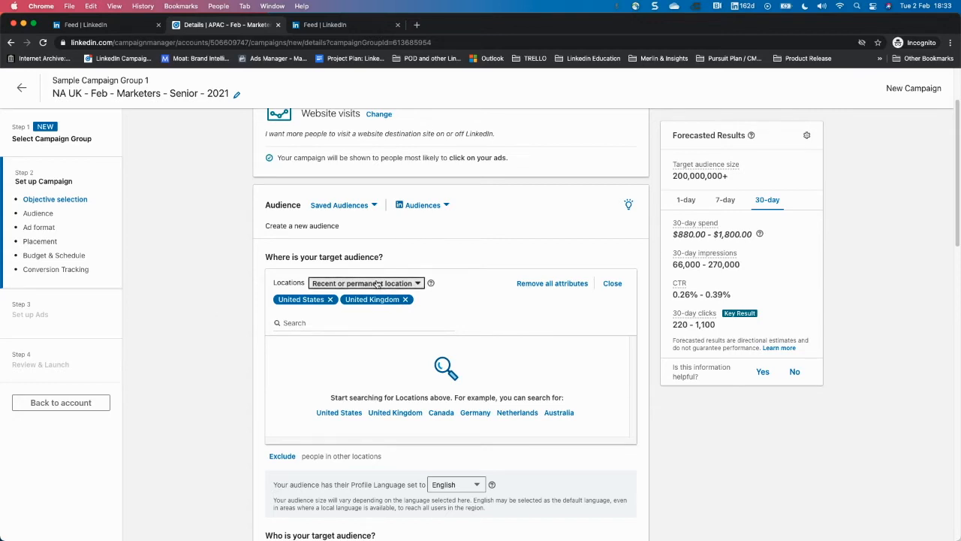
left_click(347, 284)
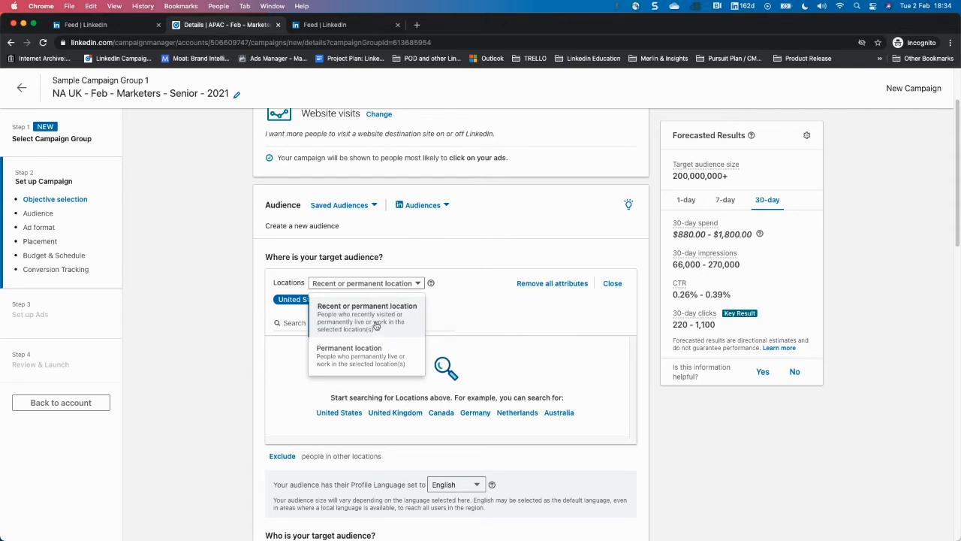
left_click(180, 330)
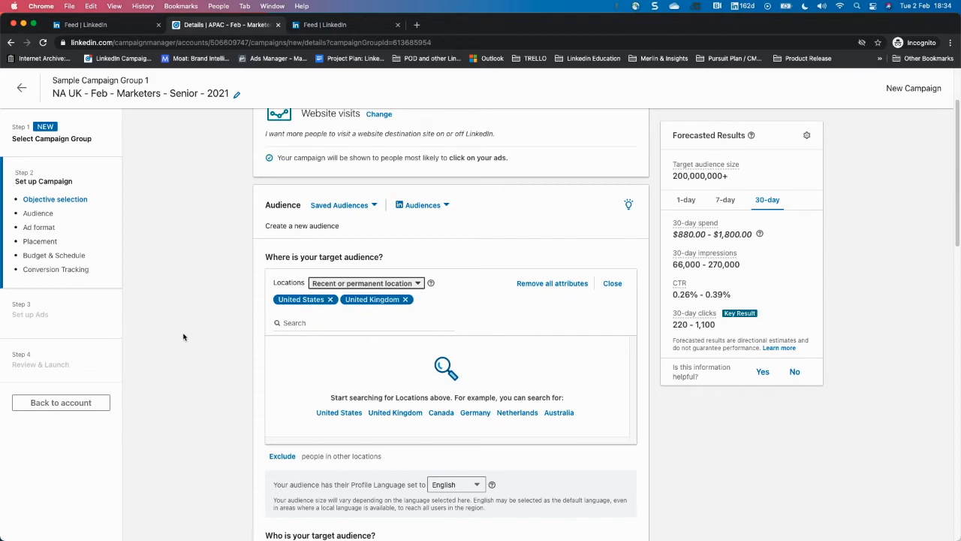
left_click(186, 328)
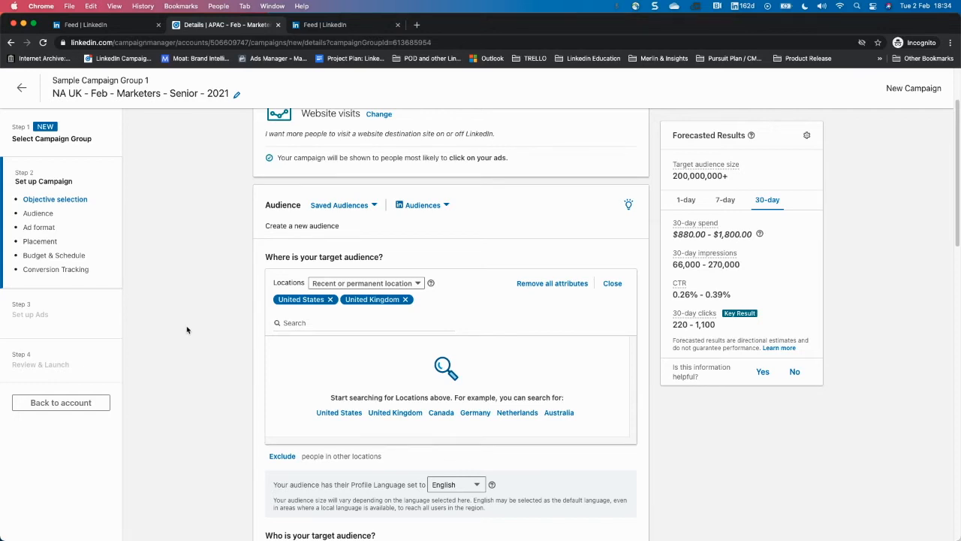
left_click(372, 286)
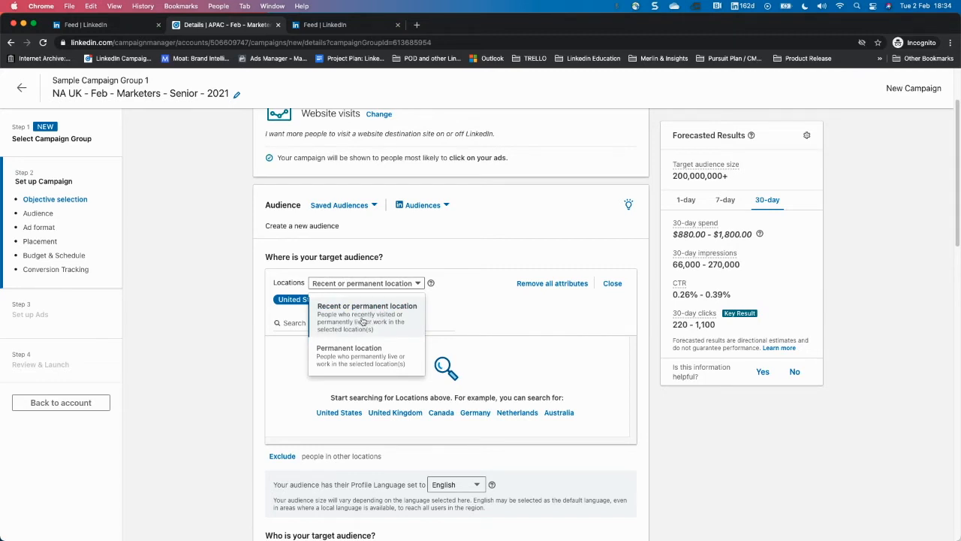
left_click(327, 315)
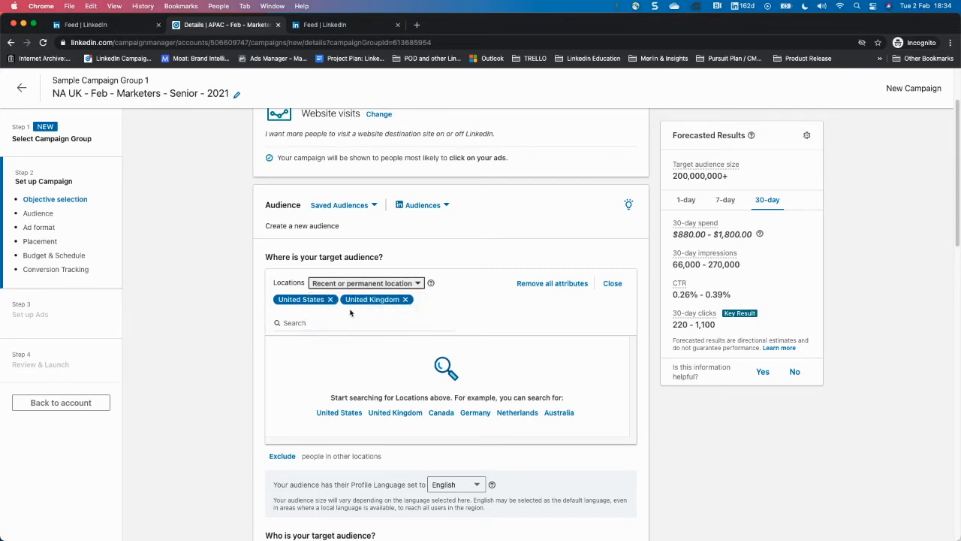
left_click(189, 346)
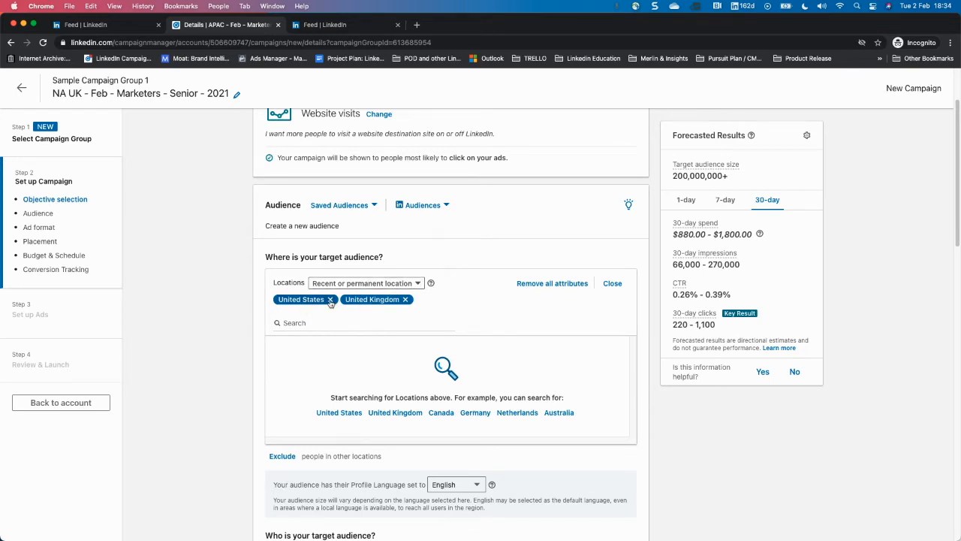
- Set the location type to Permanent location and remove United Kingdom from the target locations
left_click(389, 284)
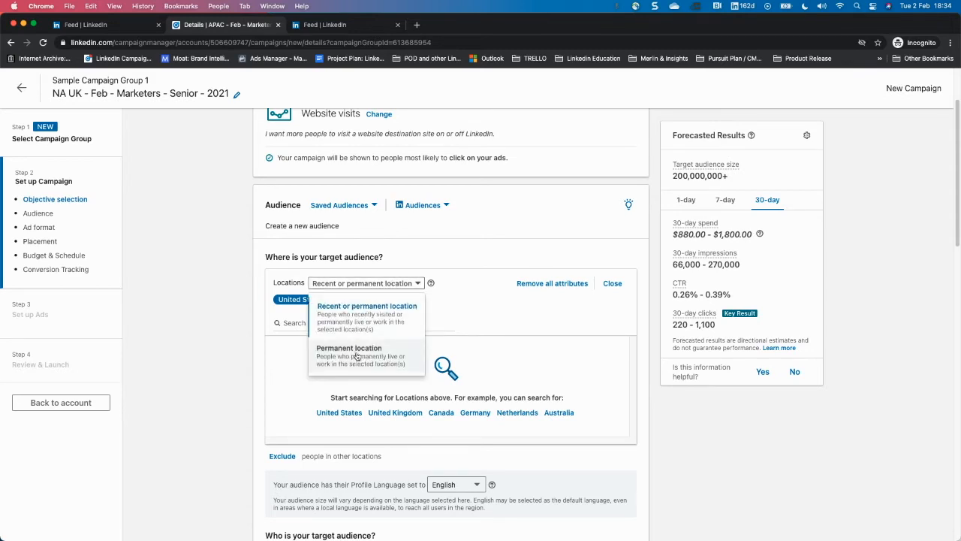
left_click(357, 357)
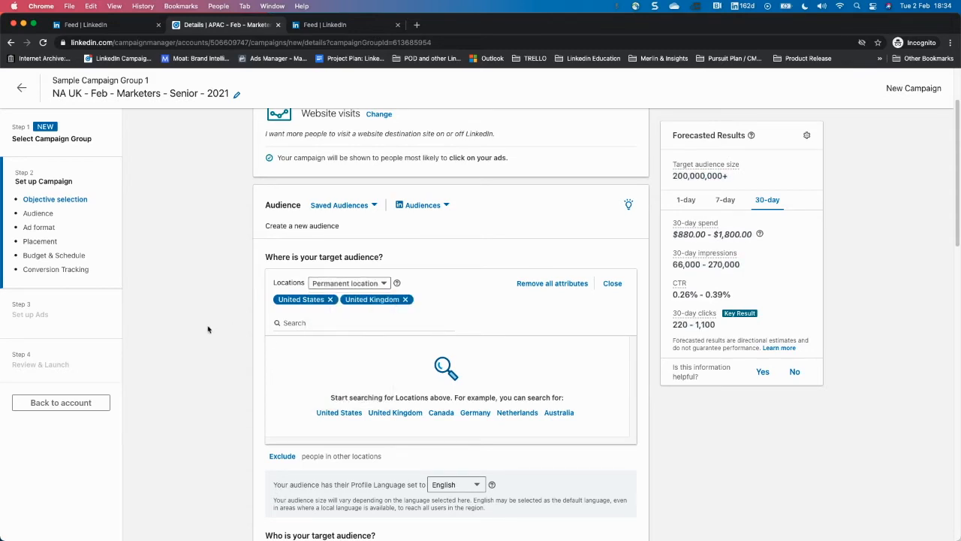
left_click(405, 299)
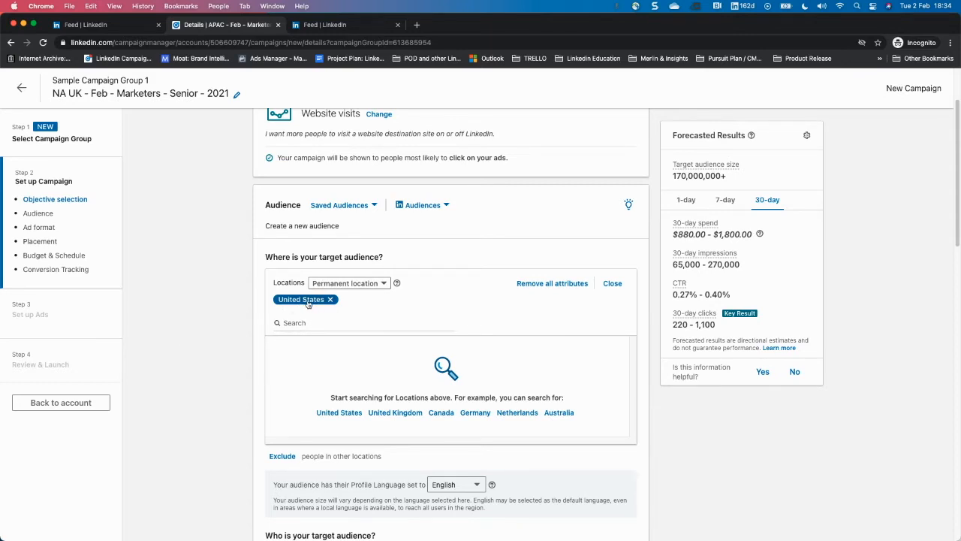
left_click(370, 289)
left_click(338, 368)
- Open the options for narrowing the target audience by matched audiences or audience attributes
scroll(210, 417, "down", 2)
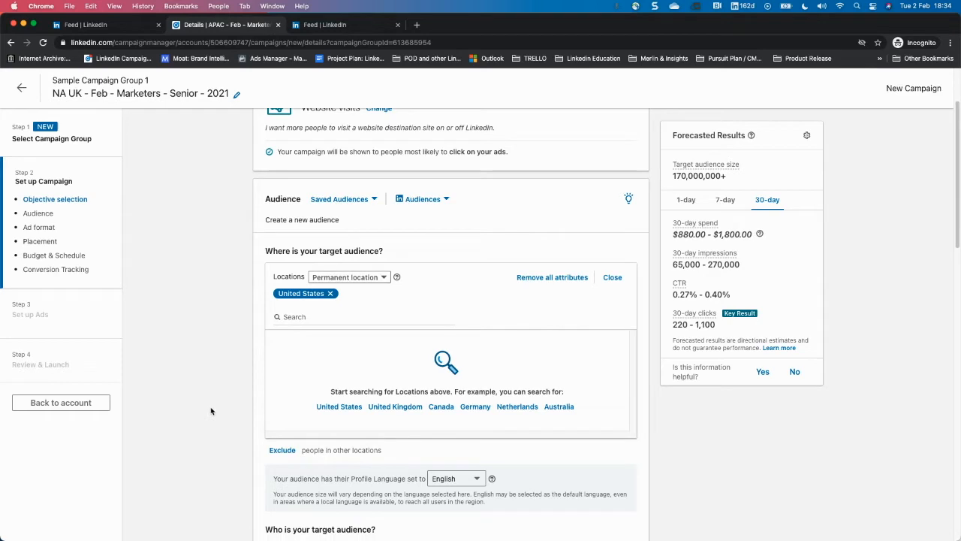
scroll(212, 408, "down", 3)
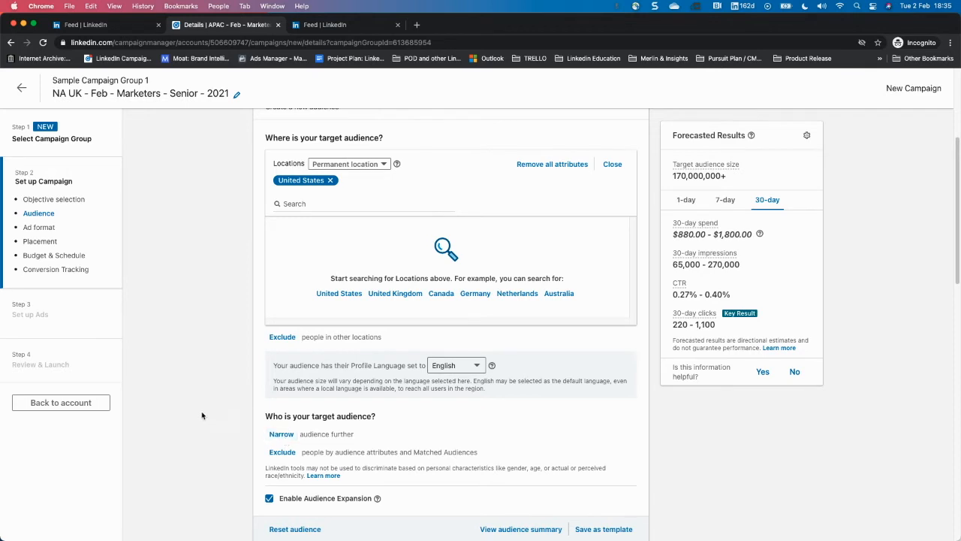
left_click_drag(264, 418, 382, 418)
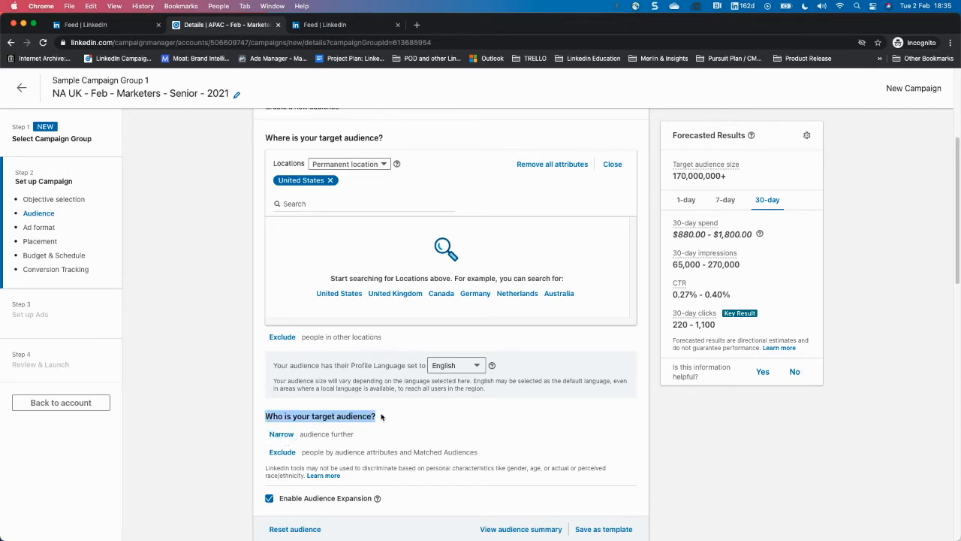
left_click(174, 414)
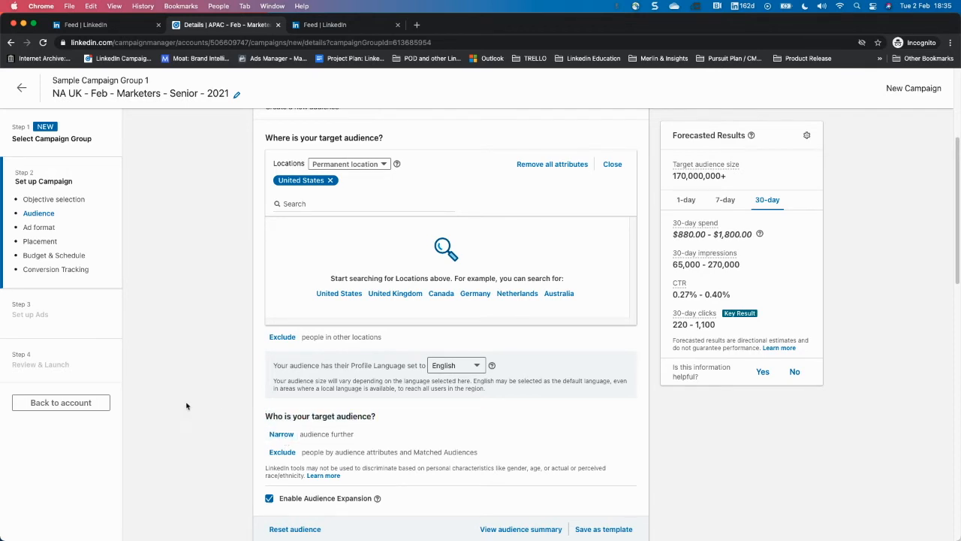
left_click(283, 435)
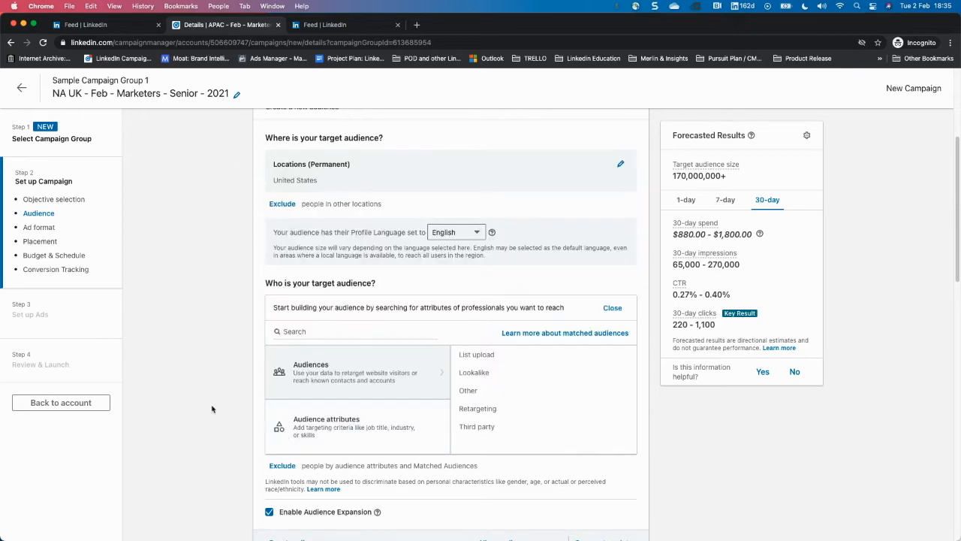
scroll(215, 440, "up", 2)
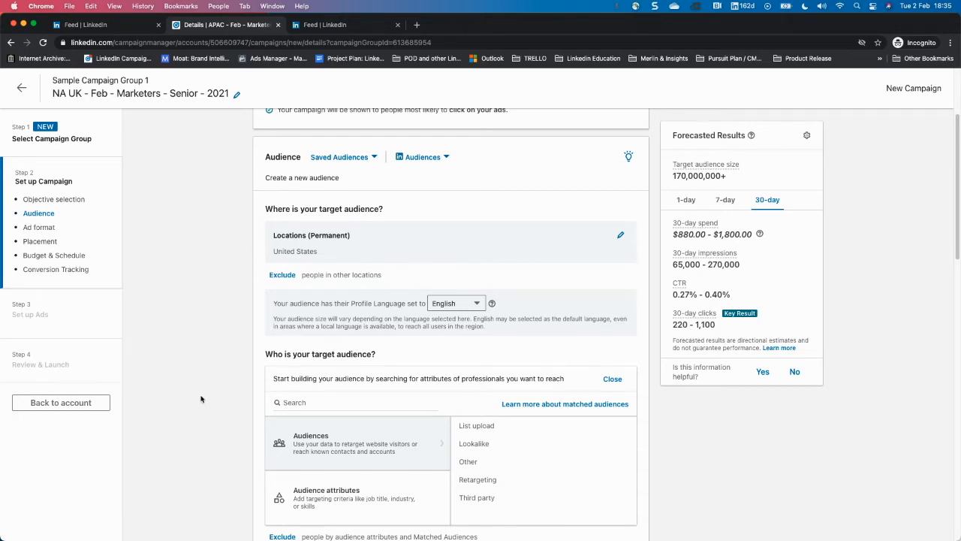
- Include people with the Marketing job function in the target audience, using the Job Experience audience attributes
scroll(223, 395, "down", 1)
scroll(224, 389, "down", 1)
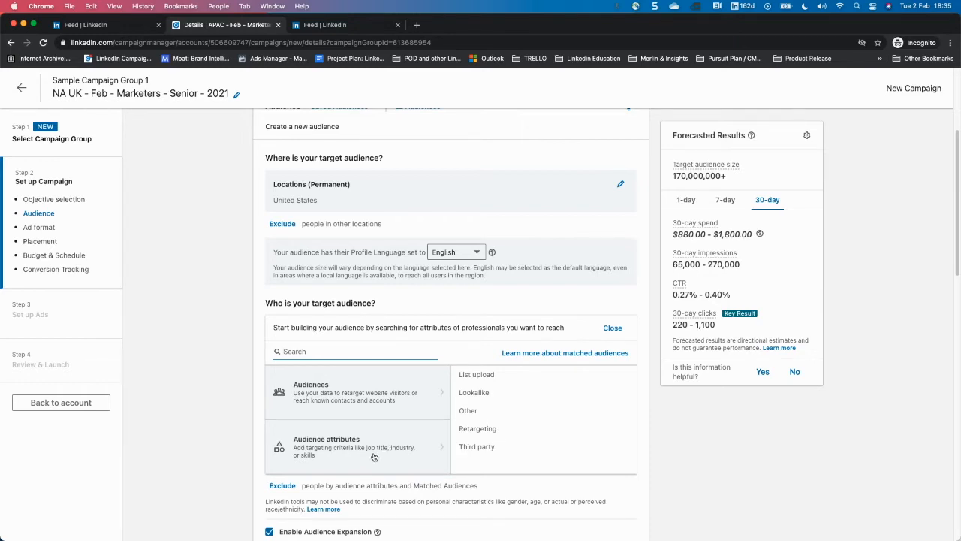
left_click(159, 405)
left_click(336, 446)
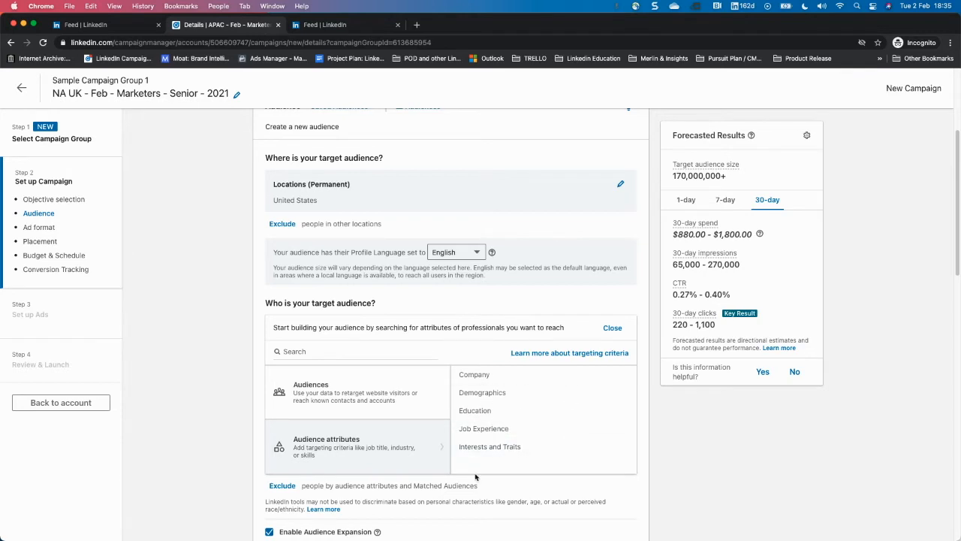
scroll(189, 417, "down", 1)
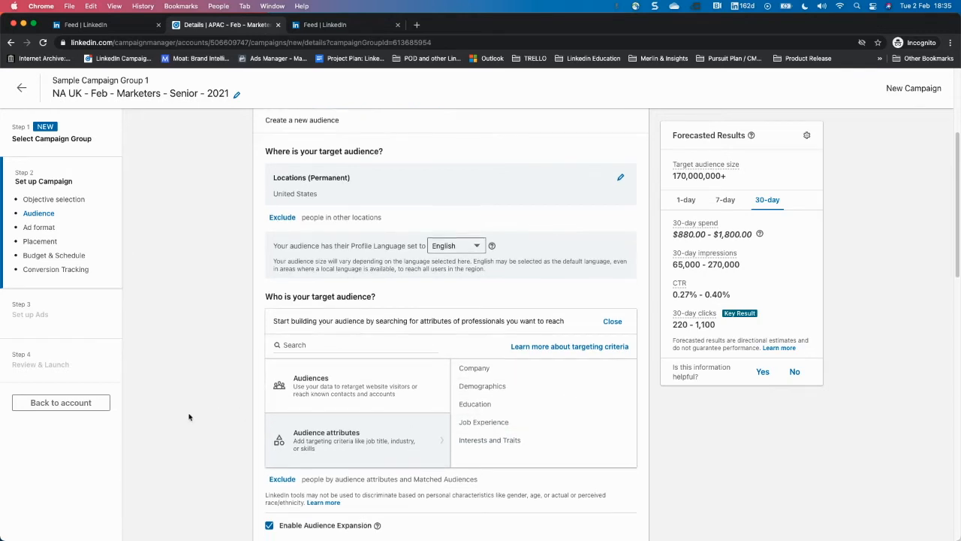
left_click(499, 433)
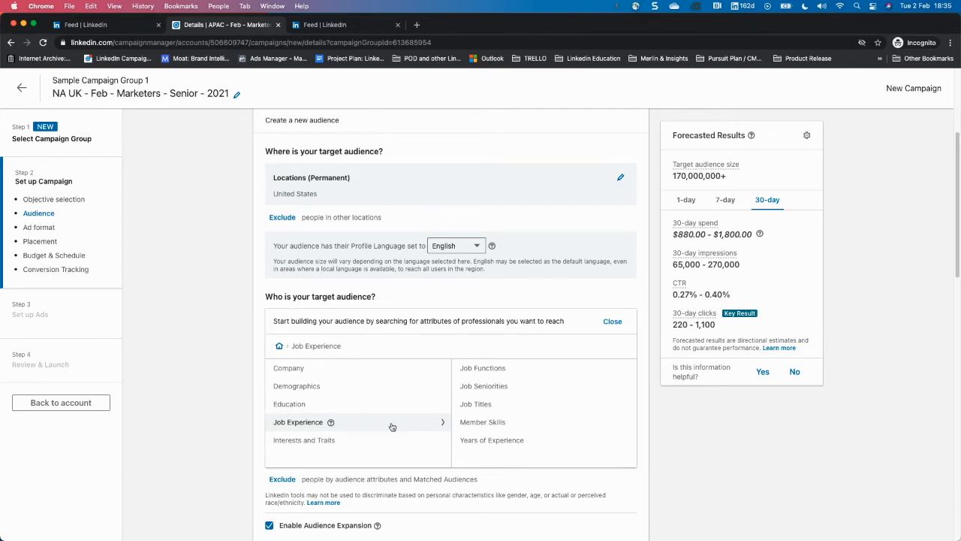
left_click(558, 372)
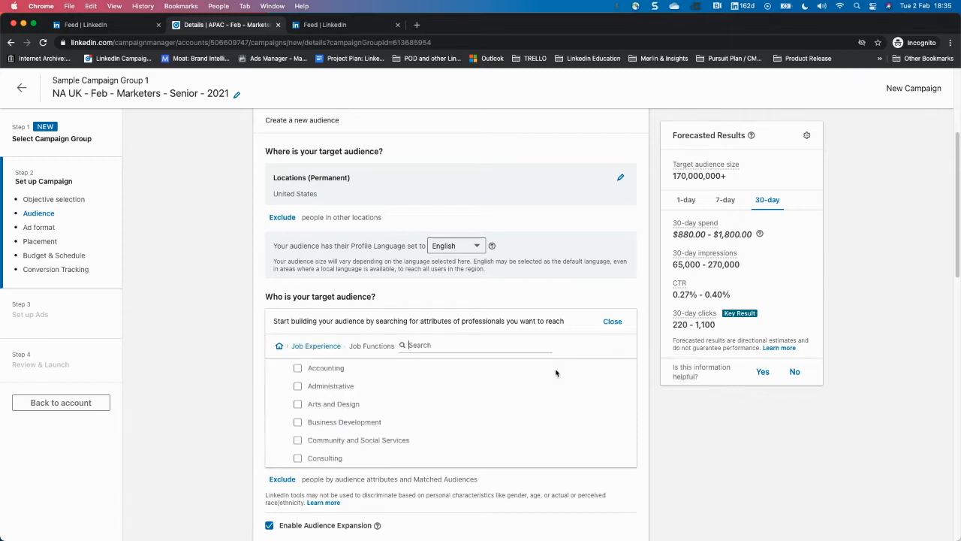
left_click(454, 350)
scroll(431, 425, "down", 1)
scroll(431, 426, "down", 9)
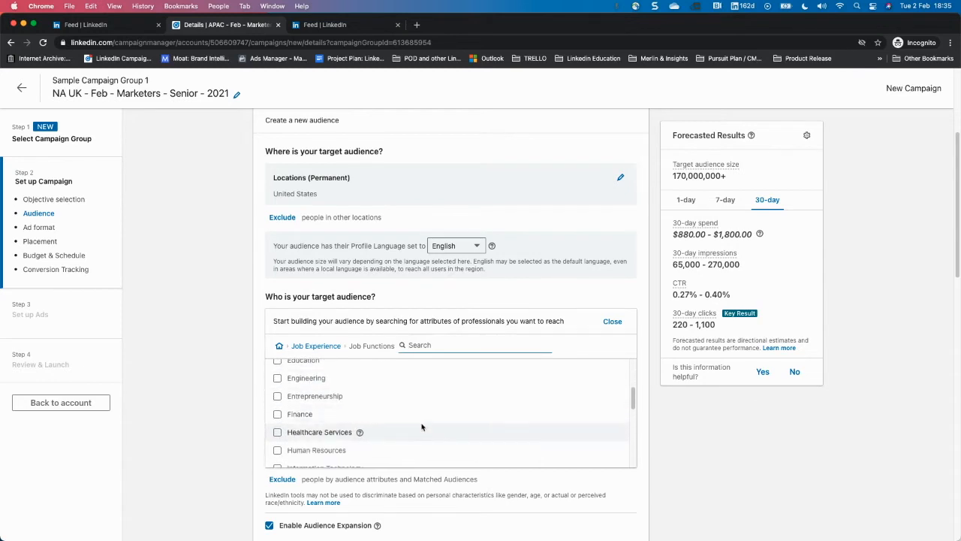
left_click(300, 439)
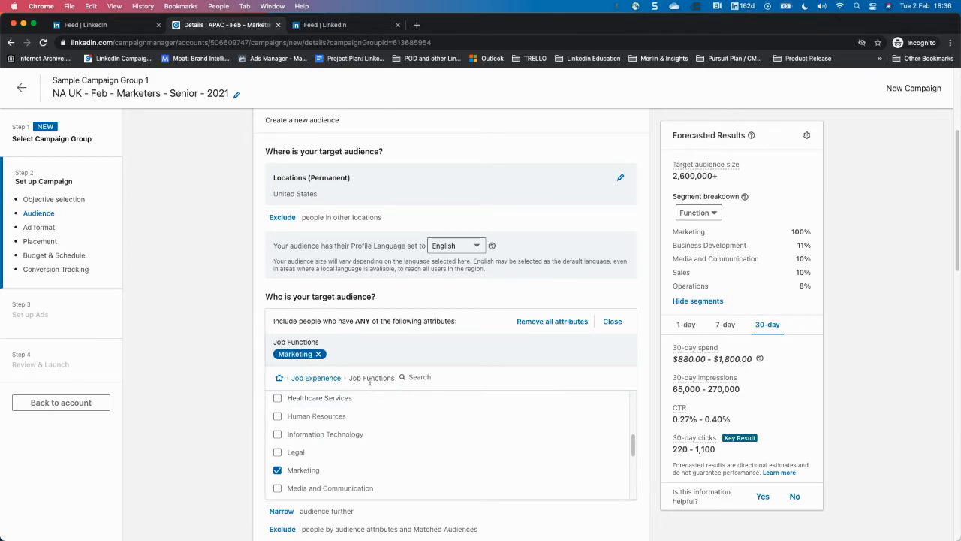
- Review the other Job Experience attribute categories, including Years of Experience and Job Functions, without adding any
left_click(318, 379)
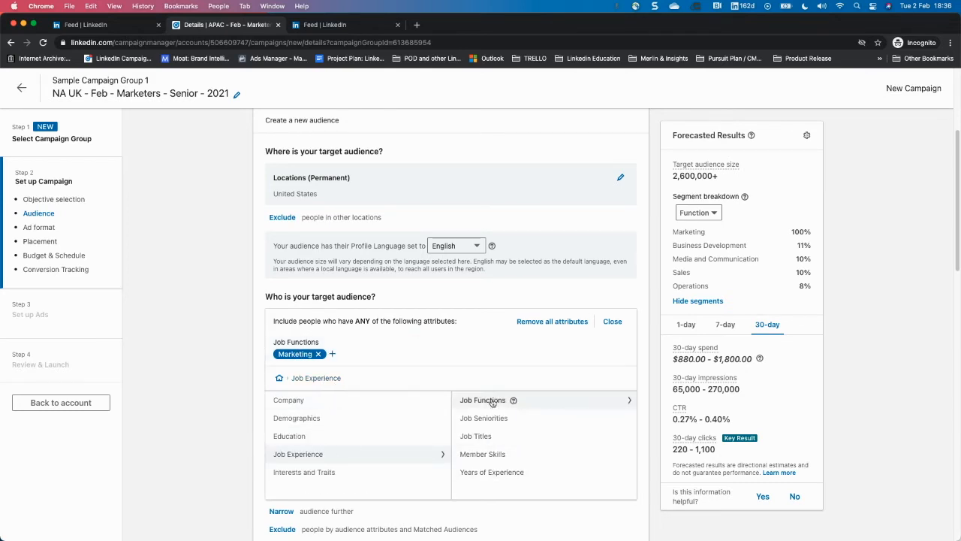
left_click(494, 476)
left_click(314, 379)
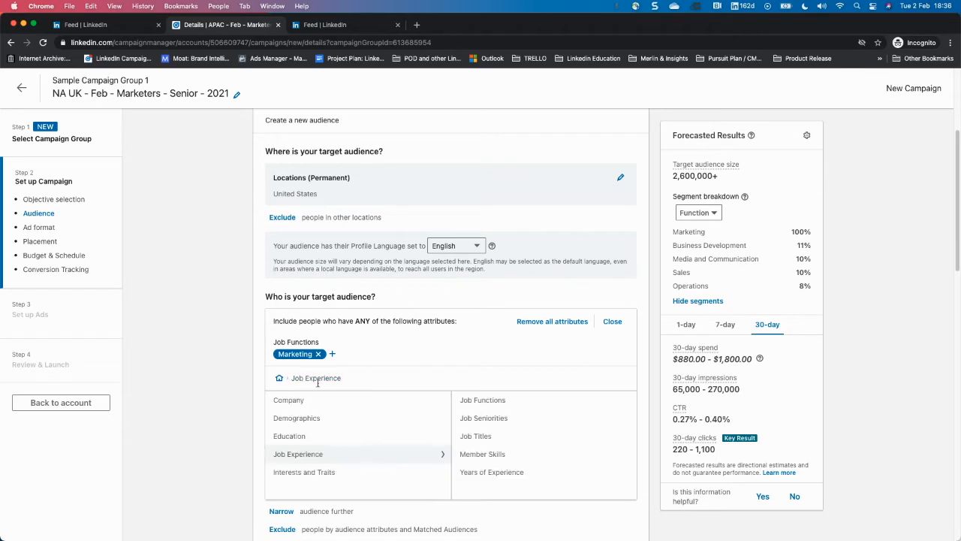
left_click(494, 401)
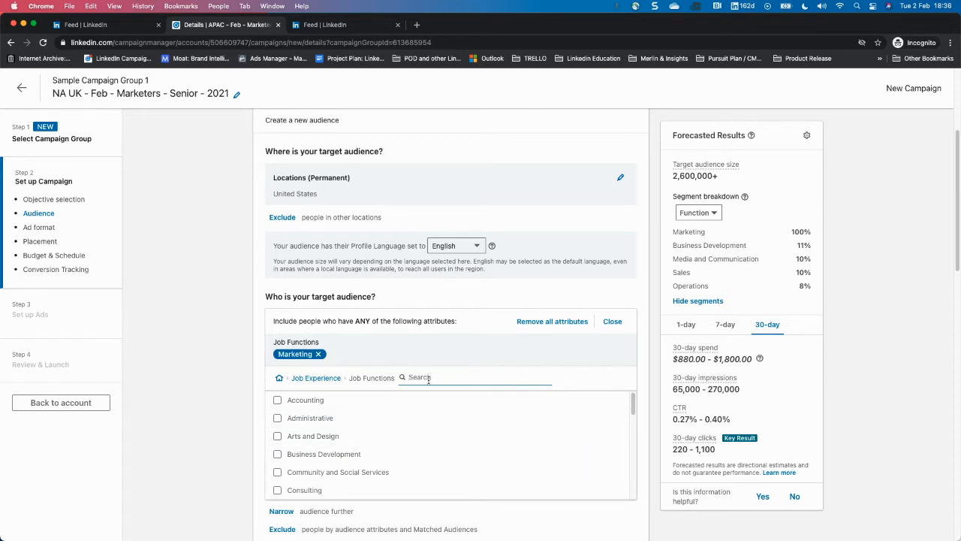
left_click(323, 378)
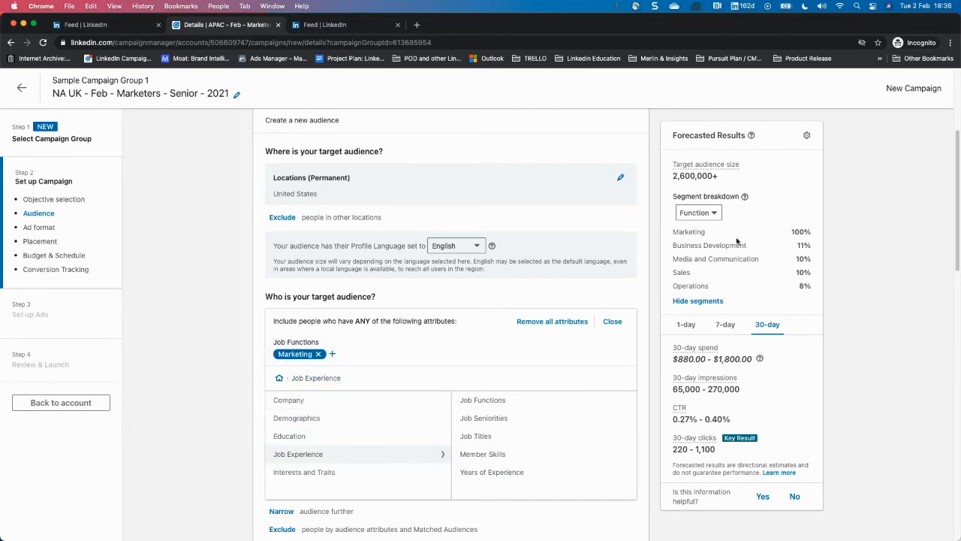
- Hide the segment breakdown in the forecasted results and highlight the target audience size
mouse_move(678, 176)
left_mouse_down()
mouse_move(725, 179)
mouse_move(678, 177)
left_mouse_up()
left_click(725, 178)
left_click(712, 179)
left_click(699, 301)
left_click_drag(674, 176, 723, 178)
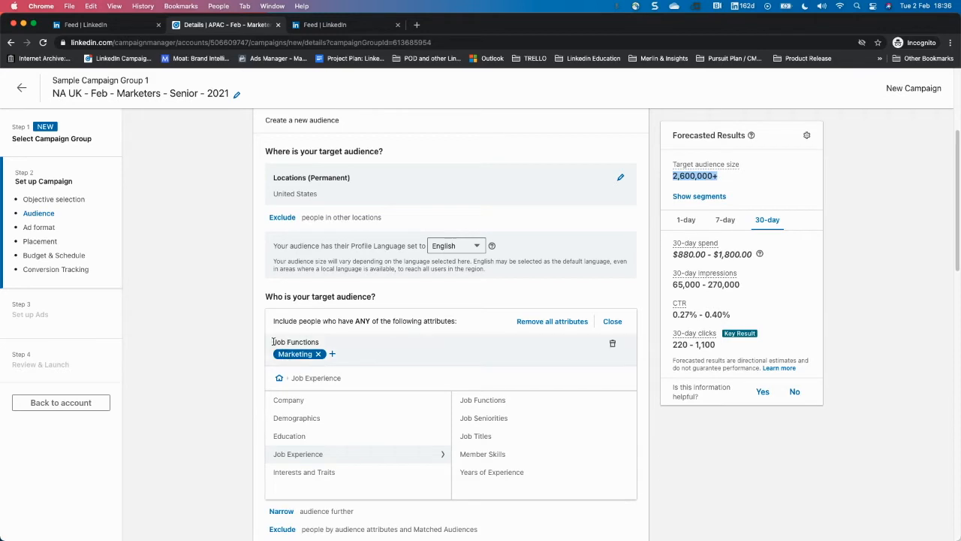
- Examine the forecasted target audience size for the Marketing job function audience
left_click(218, 346)
left_click_drag(676, 177, 734, 184)
left_click(172, 346)
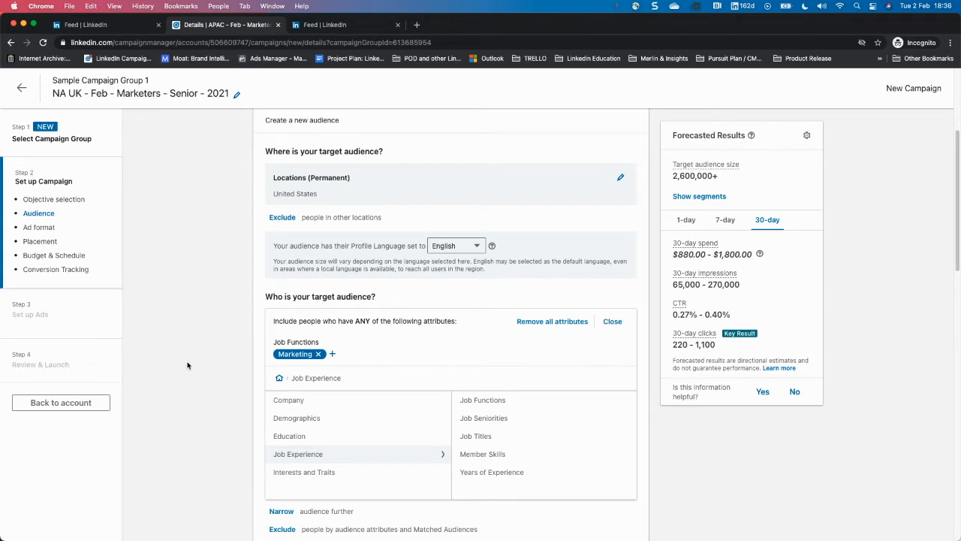
left_click_drag(725, 178, 668, 179)
left_click(674, 177)
left_click_drag(673, 176, 749, 183)
left_click(879, 267)
left_click_drag(673, 176, 719, 177)
left_click(894, 231)
left_click_drag(194, 389, 205, 382)
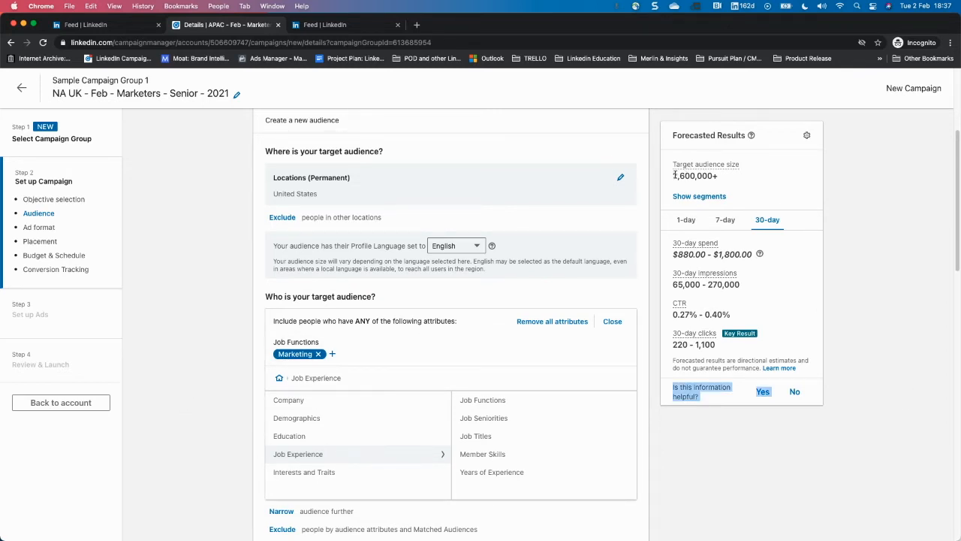
left_click_drag(674, 175, 718, 179)
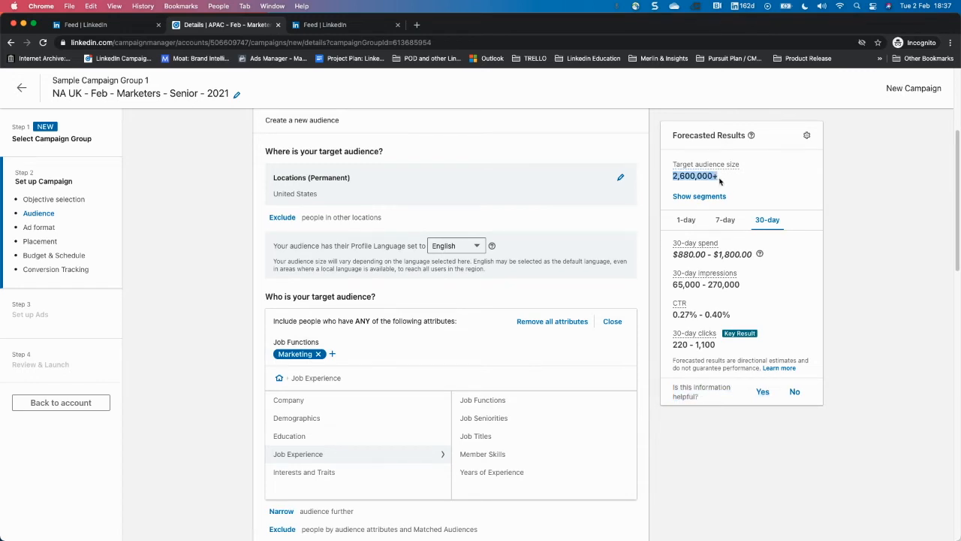
left_click(720, 181)
left_click_drag(674, 176, 725, 178)
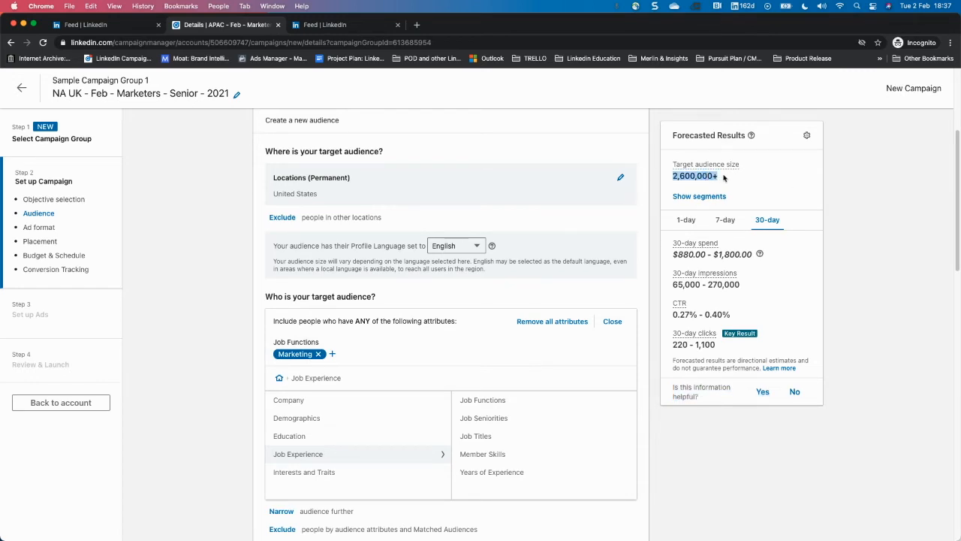
left_click(197, 374)
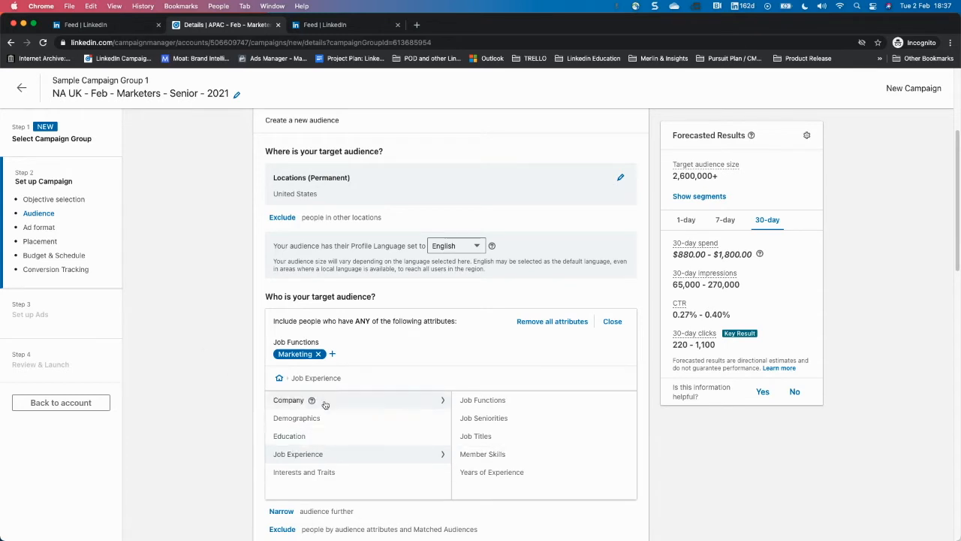
- Narrow the audience further with a second attribute group and open its Job Experience attributes
left_click(282, 378)
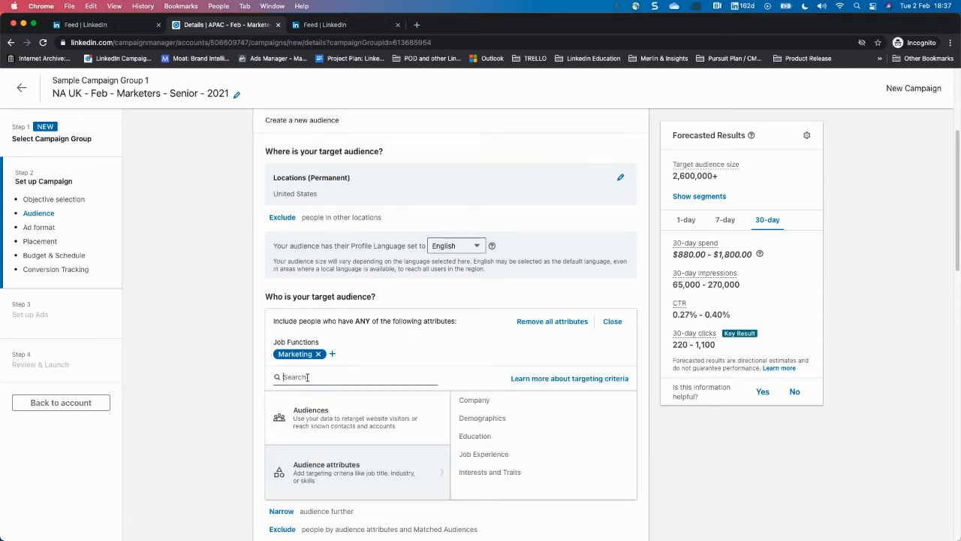
scroll(211, 418, "down", 1)
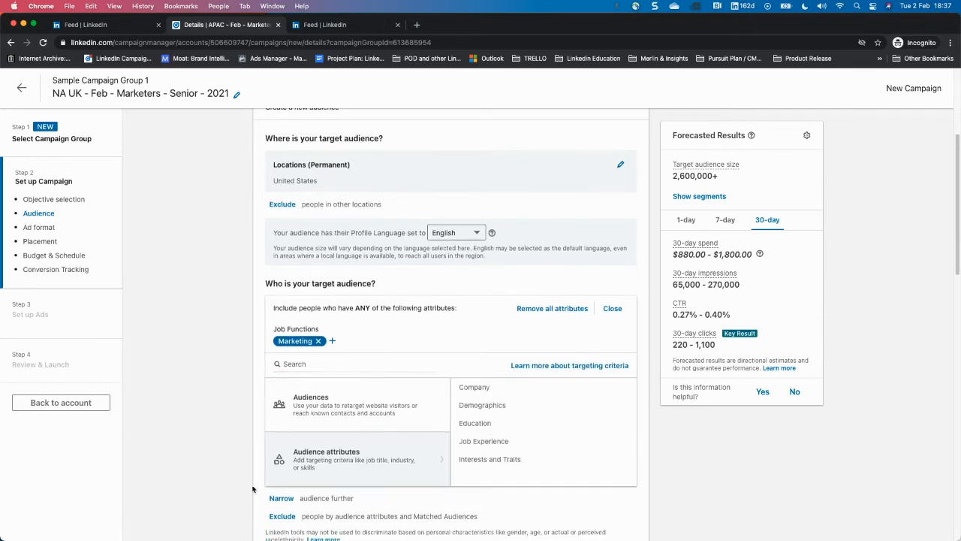
scroll(214, 489, "down", 3)
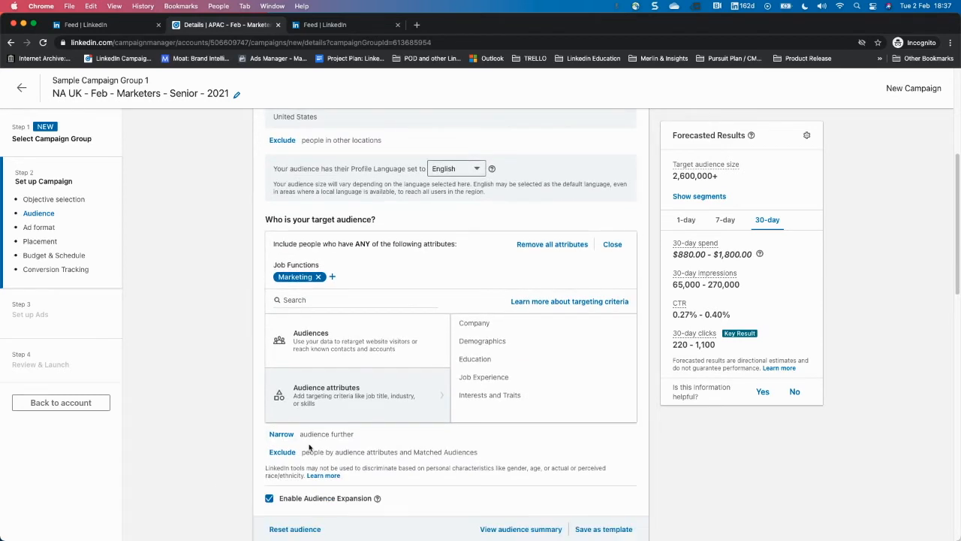
left_click(279, 435)
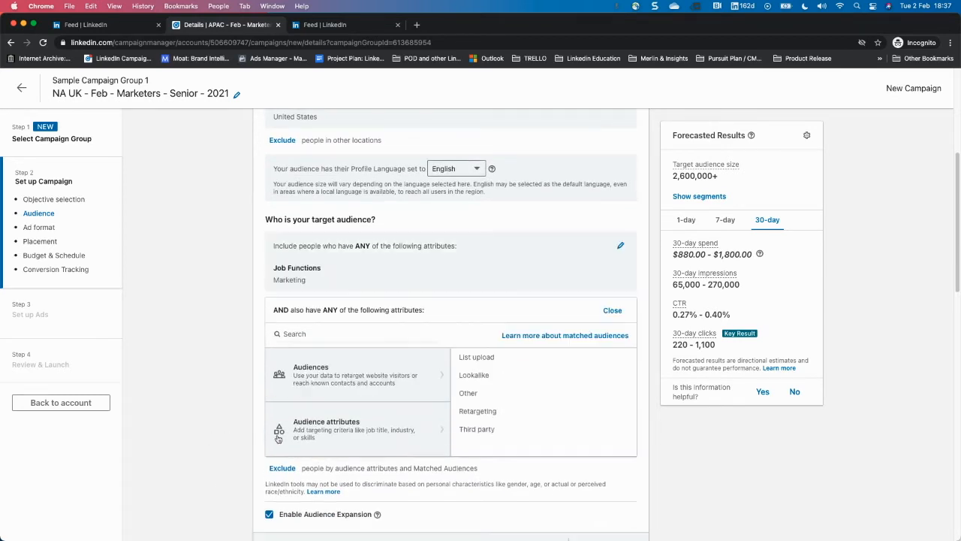
left_click(363, 415)
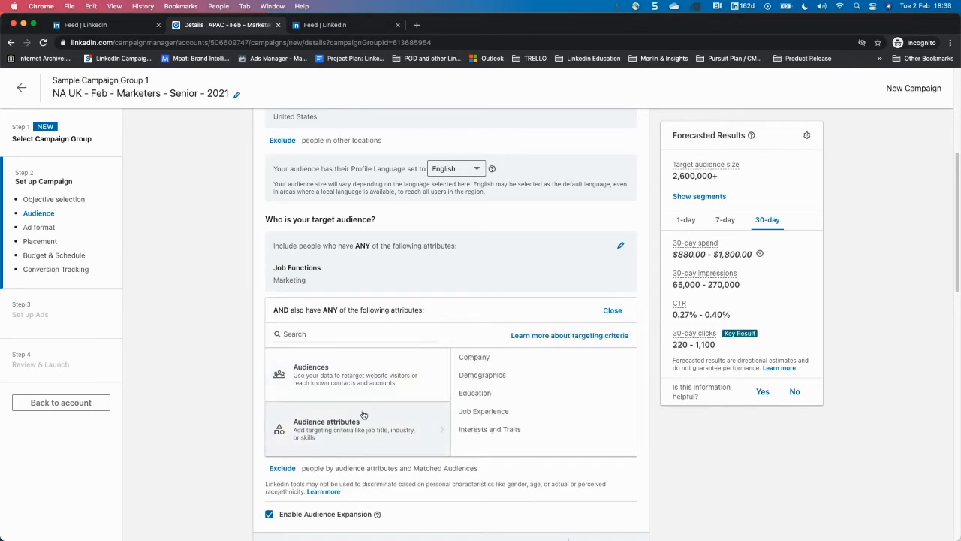
left_click(495, 413)
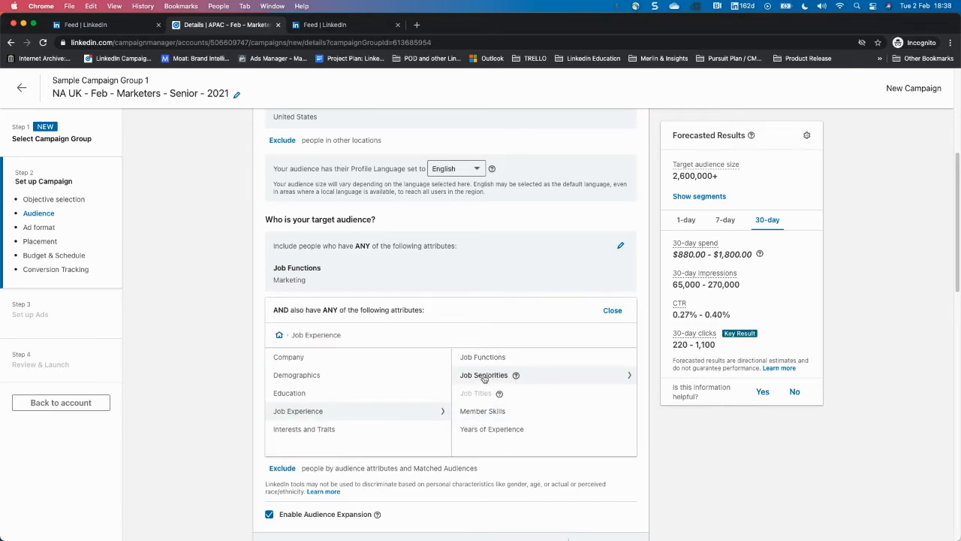
- Add the job seniorities Senior, Manager, Director, VP and CXO to the second attribute group
left_click(484, 375)
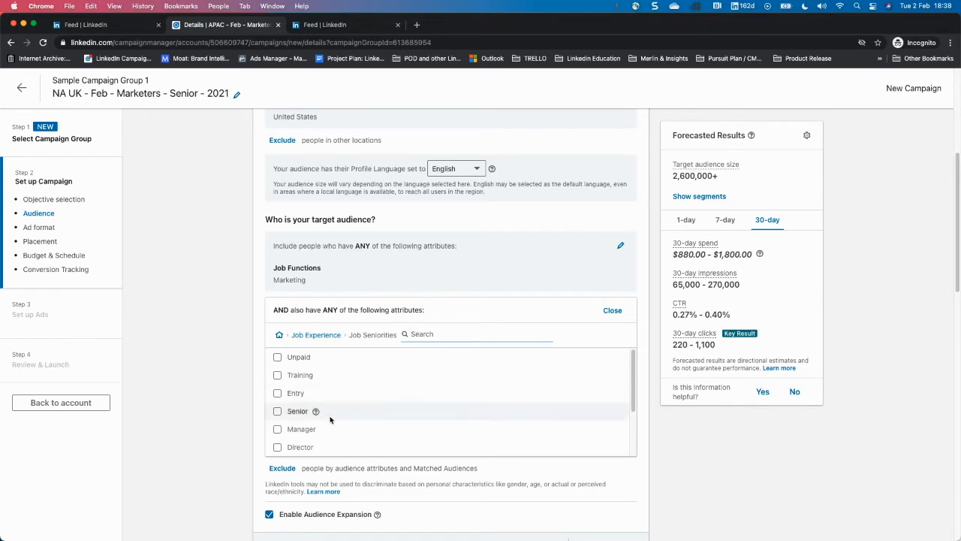
left_click(277, 410)
left_click(286, 463)
left_click(290, 479)
scroll(313, 474, "down", 1)
left_click(293, 481)
scroll(330, 469, "down", 1)
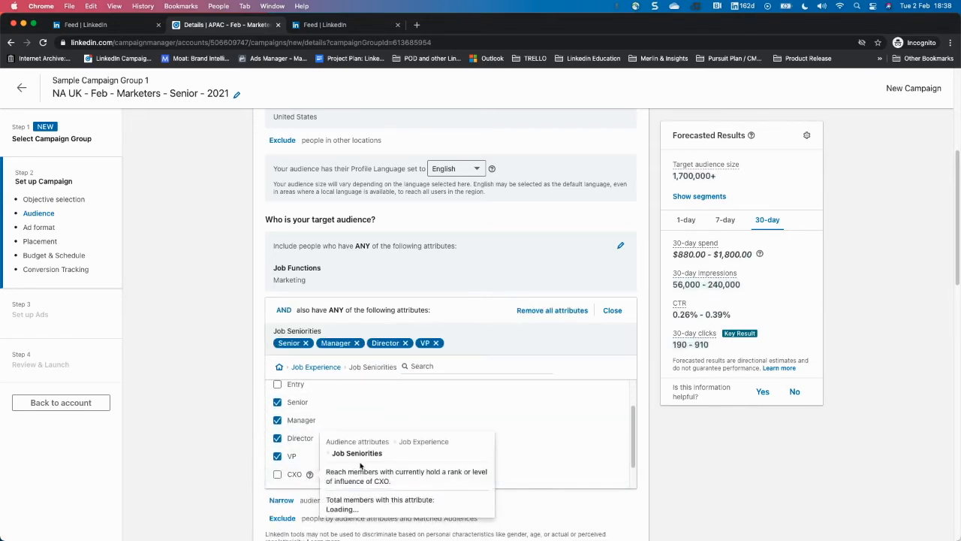
left_click(291, 474)
scroll(198, 431, "up", 1)
scroll(197, 432, "down", 2)
- Check the forecasted target audience size with the job seniorities applied
left_click_drag(683, 178, 739, 184)
left_click(183, 346)
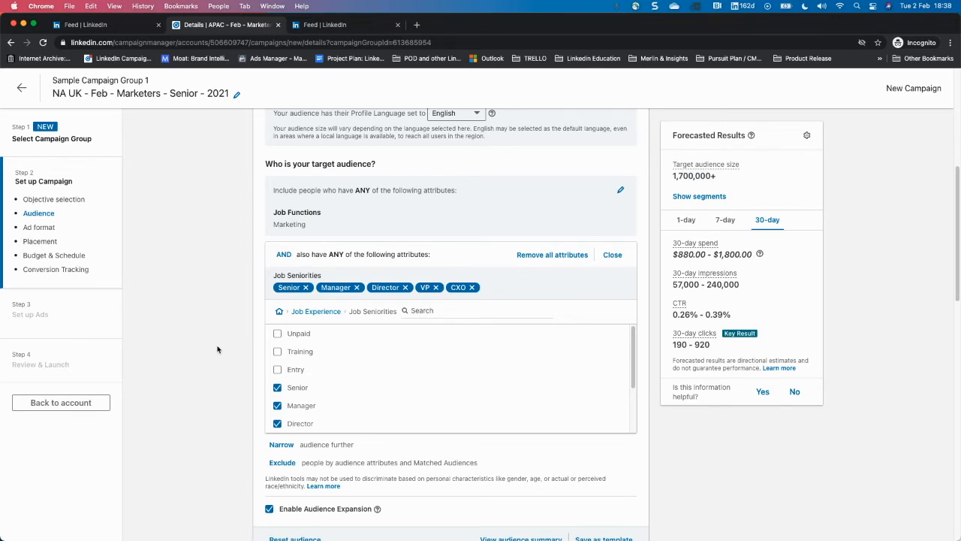
left_click_drag(678, 178, 725, 180)
left_click(725, 179)
left_click(675, 177)
left_click(725, 180)
- Narrow the audience with a third attribute group, searching member skills for "Digital" and adding Digital Marketing
left_click(282, 446)
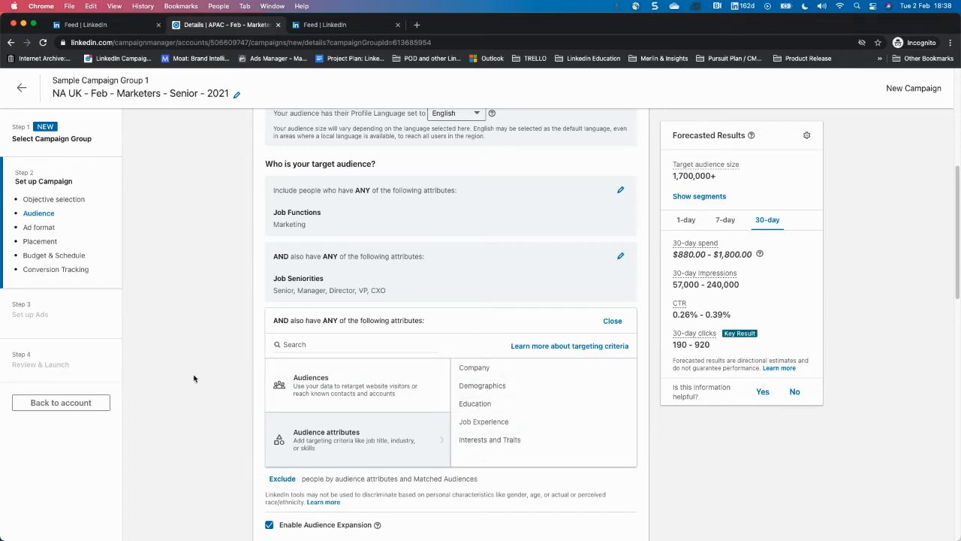
scroll(197, 417, "down", 1)
scroll(197, 418, "up", 1)
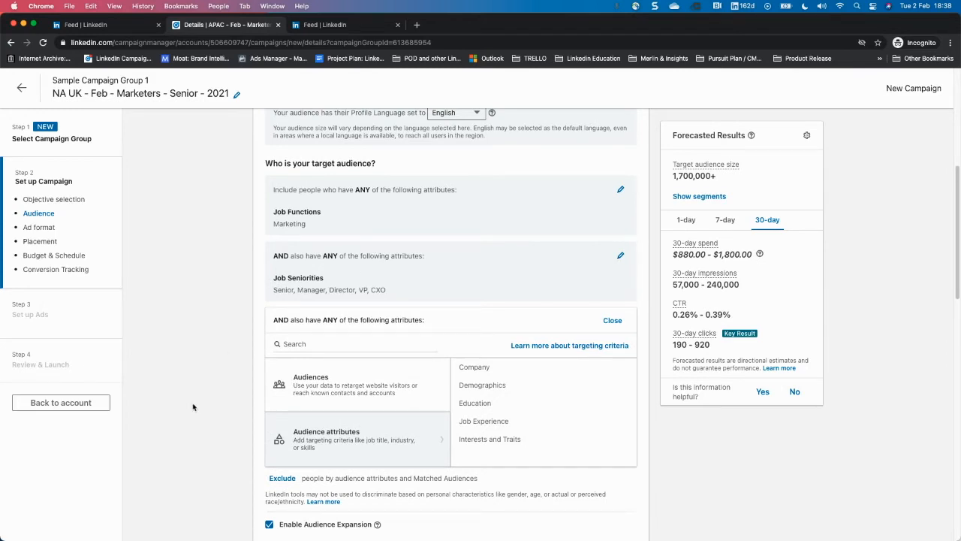
left_click(485, 422)
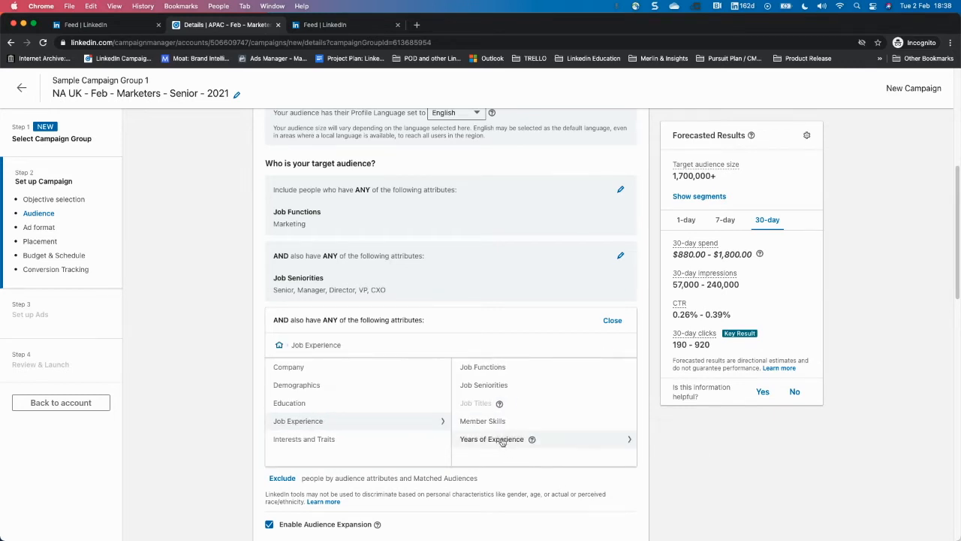
left_click(489, 423)
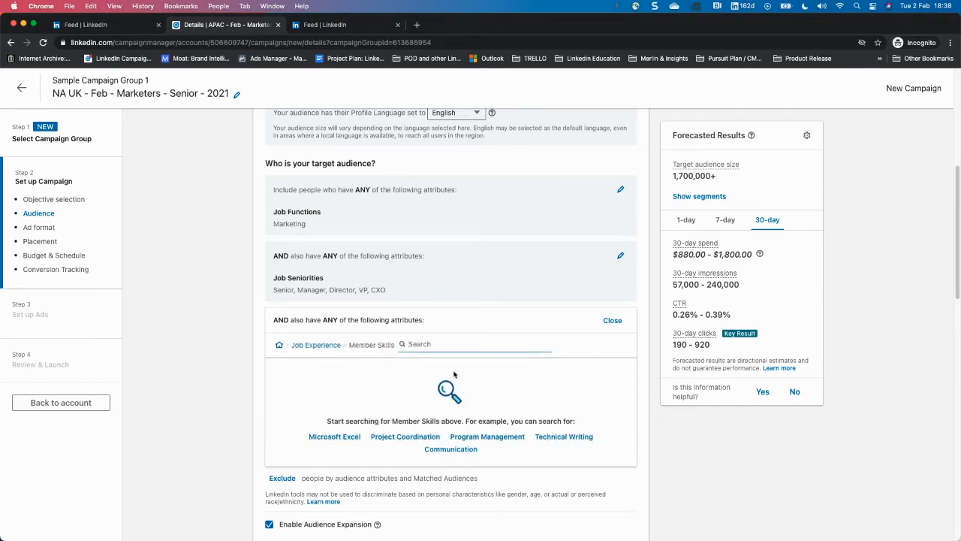
type("Digital")
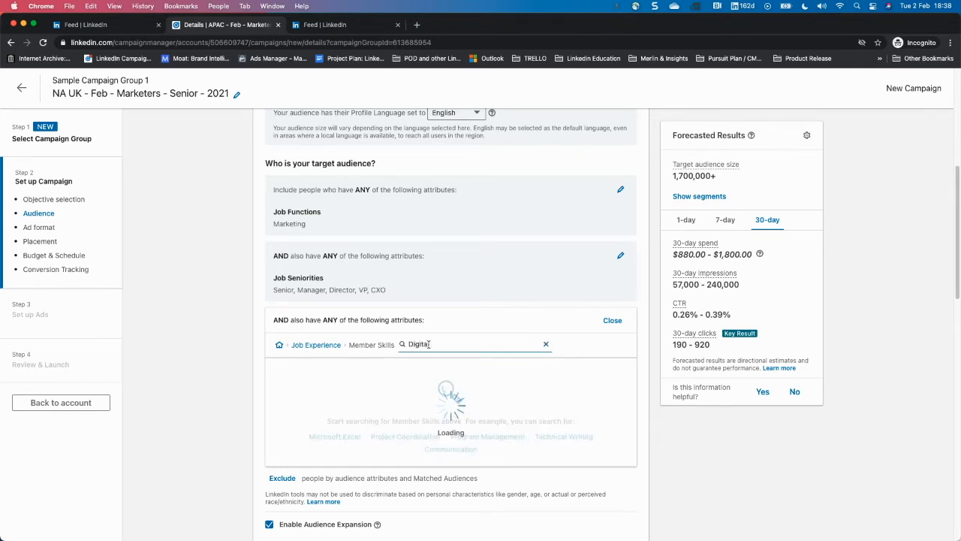
left_click(307, 369)
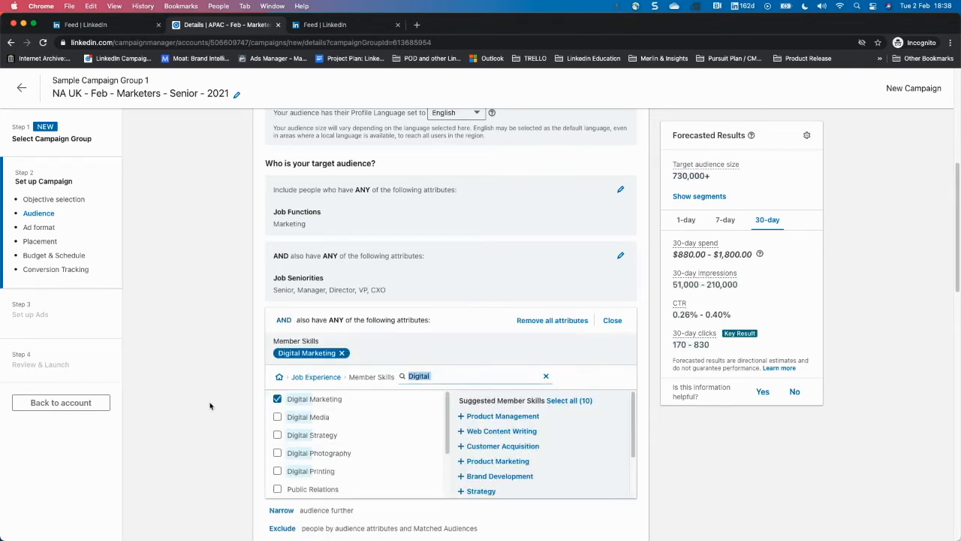
- Check the target audience size with the member skill applied and return to the Job Experience attribute categories
left_click_drag(673, 177, 712, 179)
left_click(710, 180)
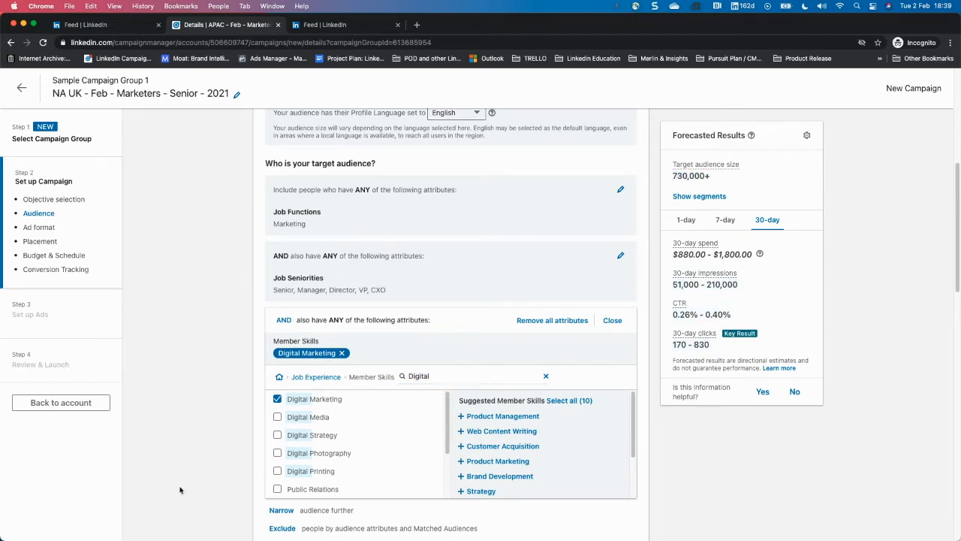
left_click_drag(716, 178, 667, 179)
left_click(308, 379)
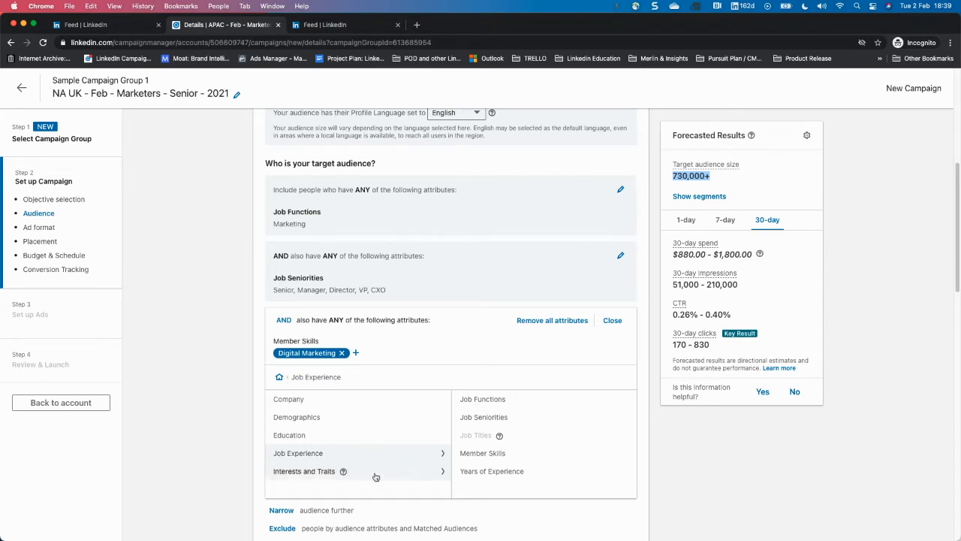
left_click(182, 439)
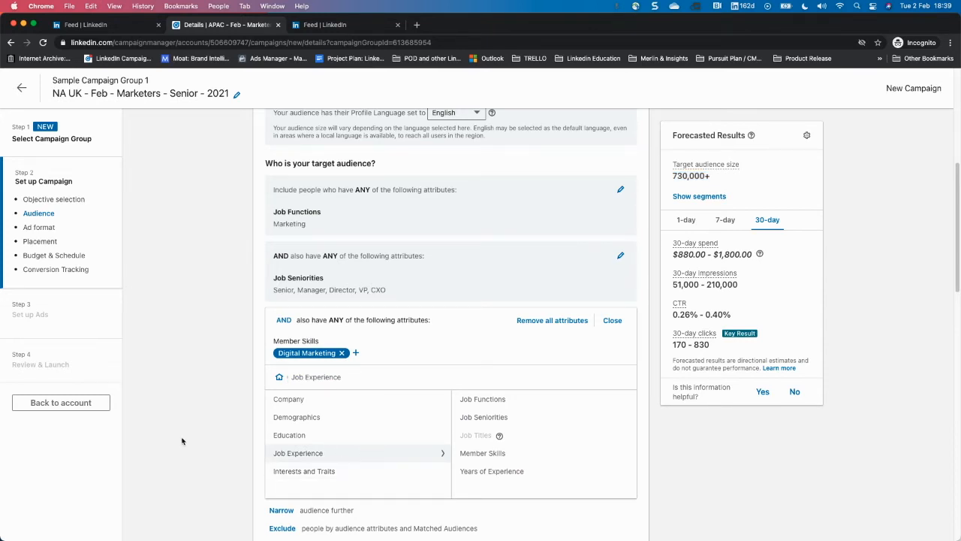
- Check the target audience size, view the Interests and Traits categories and narrow the audience with a fourth attribute group
left_click_drag(672, 177, 721, 176)
left_click(584, 224)
scroll(180, 424, "down", 1)
left_click(309, 462)
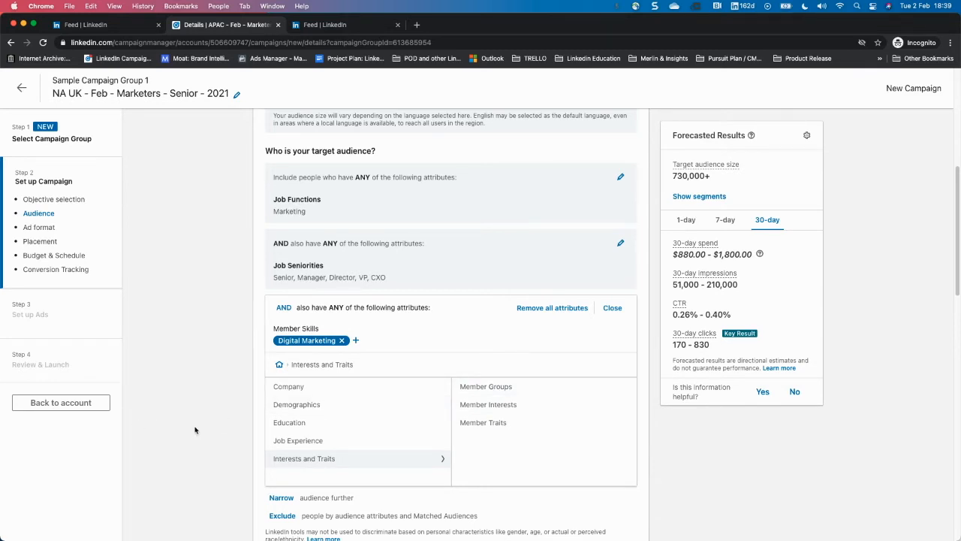
scroll(197, 431, "down", 1)
left_click(283, 486)
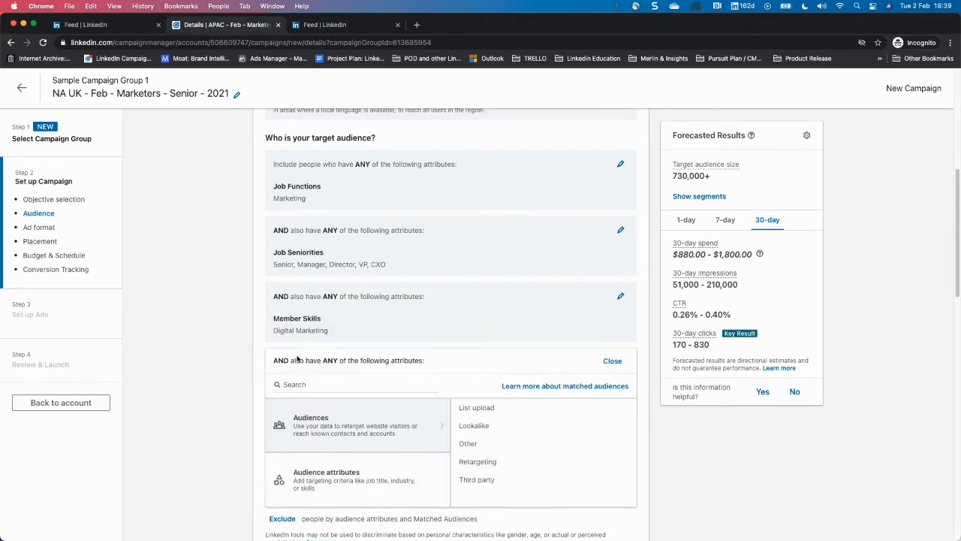
- Examine the AND and ANY wording that defines how the fourth attribute group combines with the others
left_click(363, 361)
left_click_drag(284, 360, 369, 361)
left_click(368, 362)
left_click_drag(293, 360, 354, 361)
left_click(355, 361)
mouse_move(273, 361)
left_mouse_down()
mouse_move(300, 361)
mouse_move(290, 362)
left_mouse_up()
triple_click(290, 361)
left_click(290, 362)
double_click(282, 360)
left_click(225, 380)
- Browse the Member Traits options under the Interests and Traits audience attributes for the fourth group
scroll(189, 409, "down", 2)
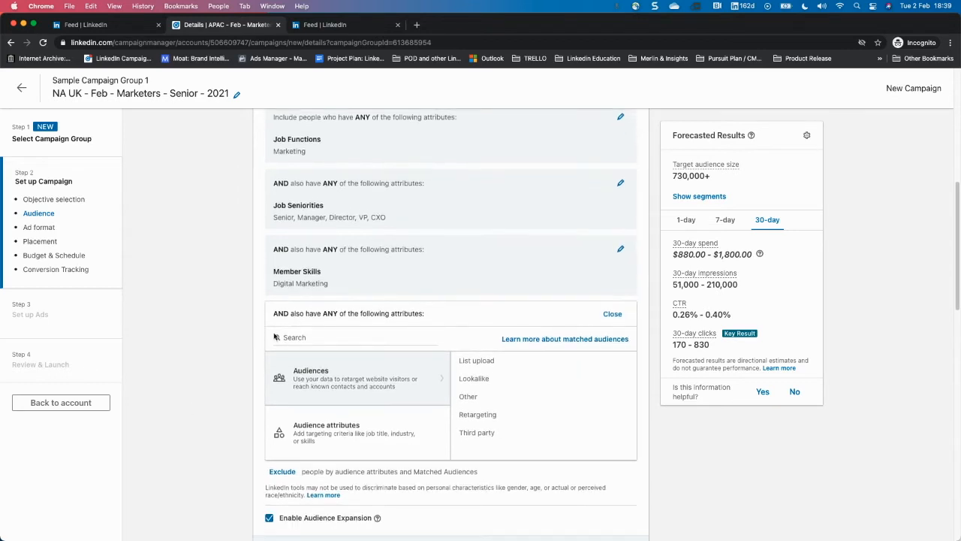
left_click(366, 443)
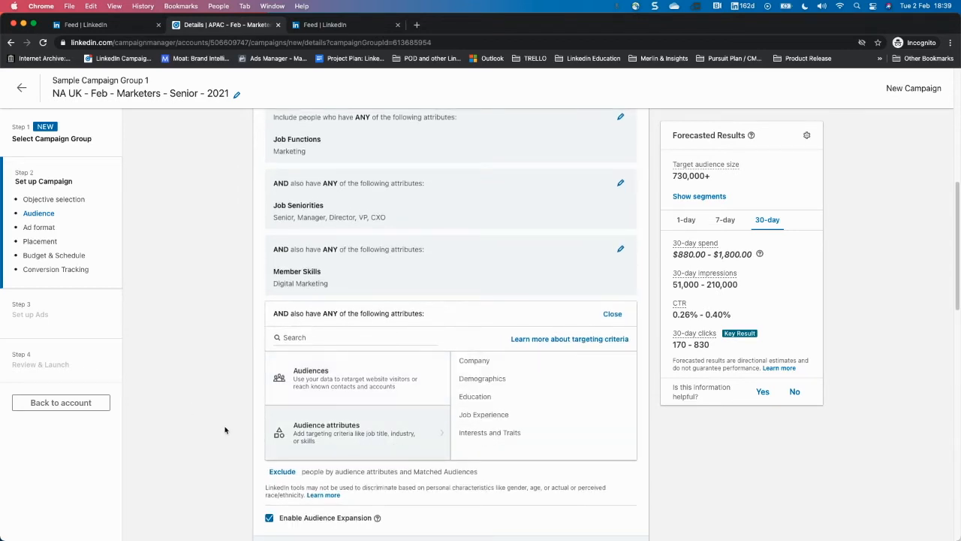
left_click(491, 434)
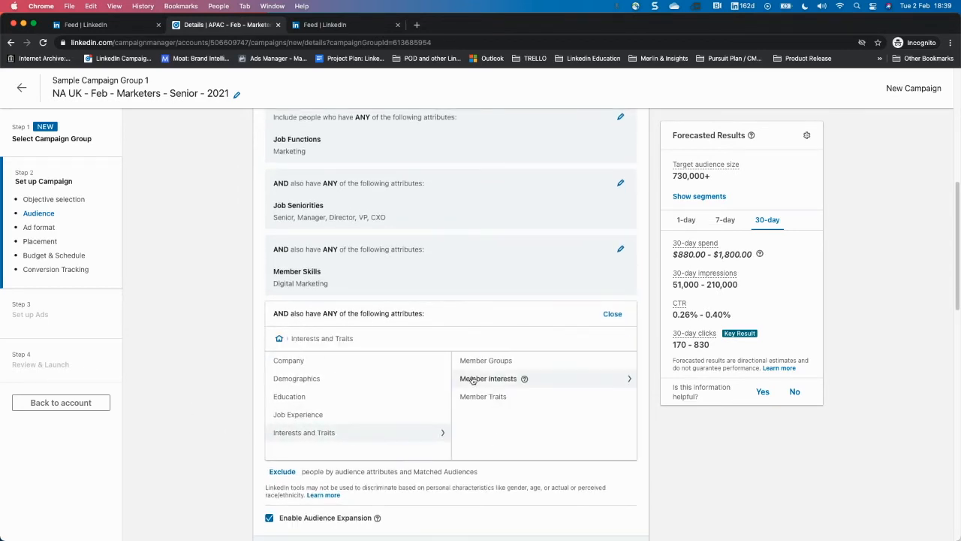
left_click(485, 398)
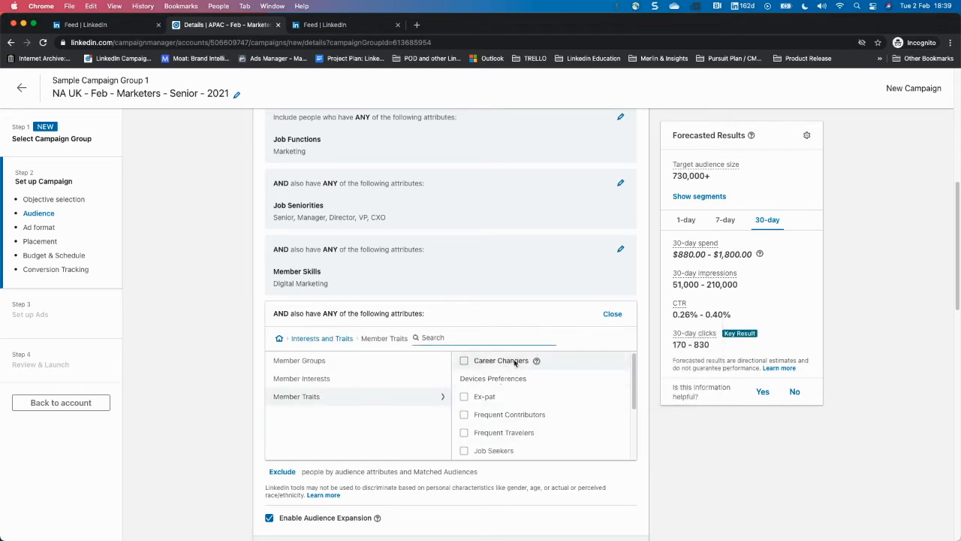
scroll(522, 436, "down", 3)
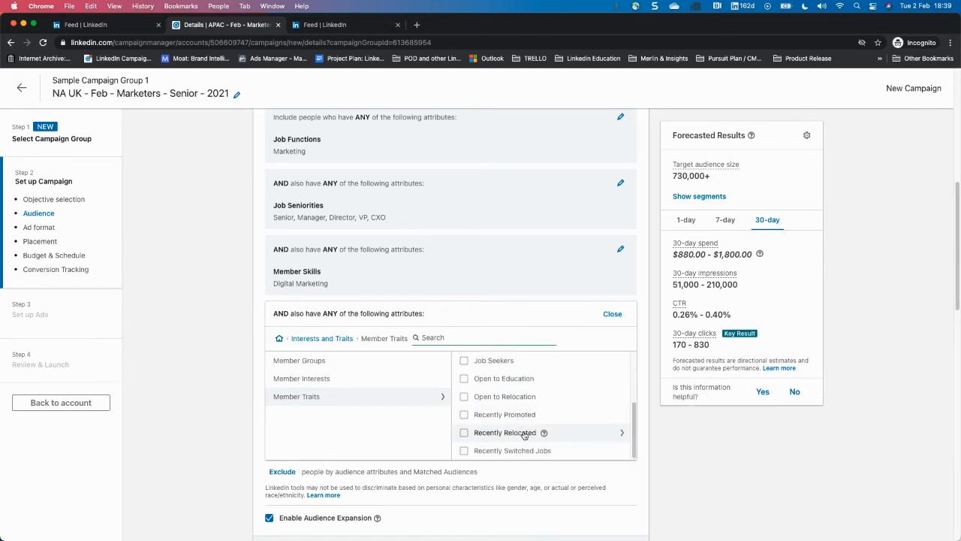
scroll(525, 434, "down", 1)
scroll(211, 433, "up", 1)
scroll(515, 397, "up", 3)
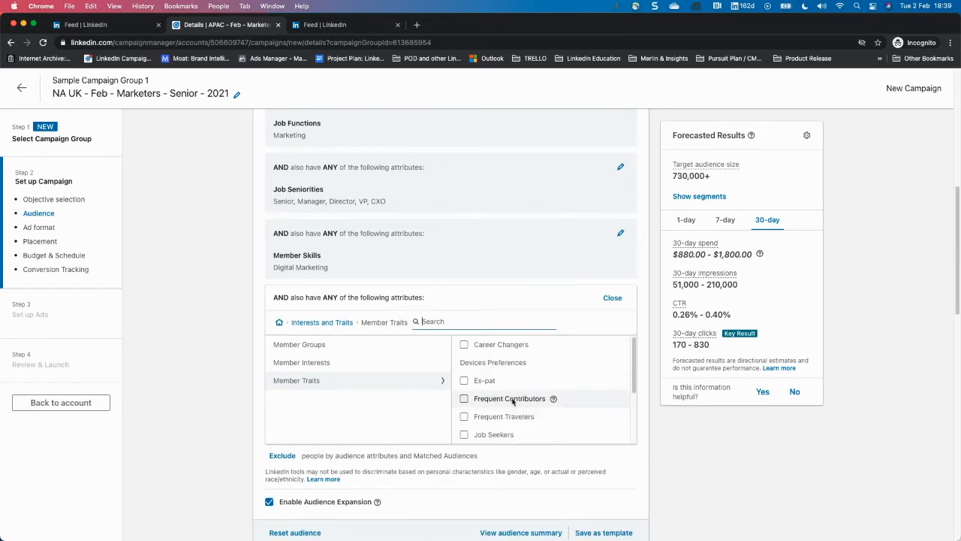
- Search member interests for "marketing", try B2B Marketing and settle on Content Marketing for the fourth attribute group
left_click(378, 368)
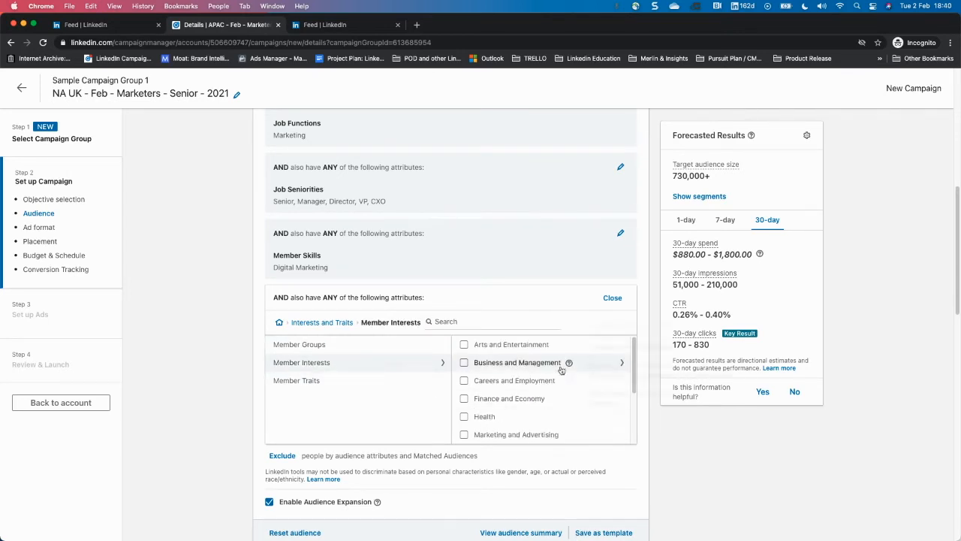
mouse_move(559, 365)
left_click(456, 323)
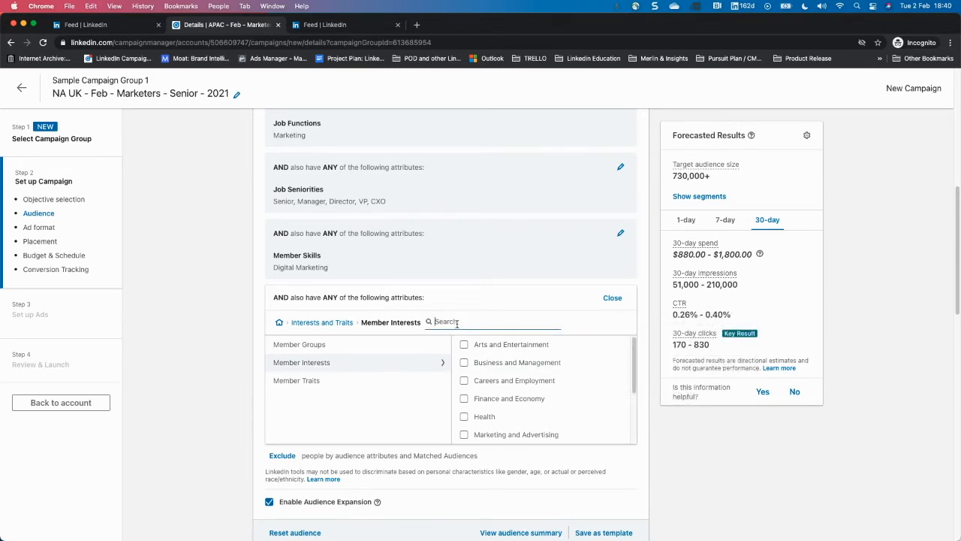
type("marketing")
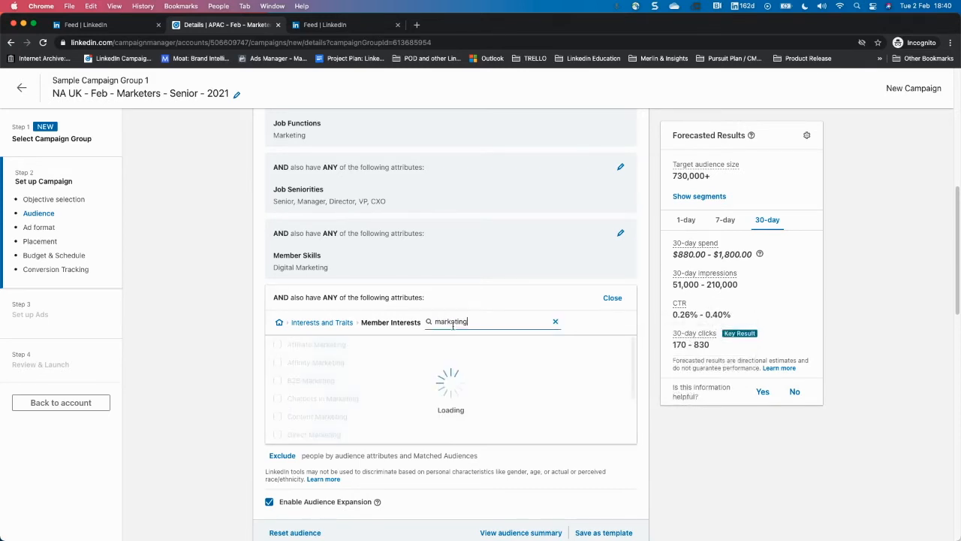
left_click(300, 381)
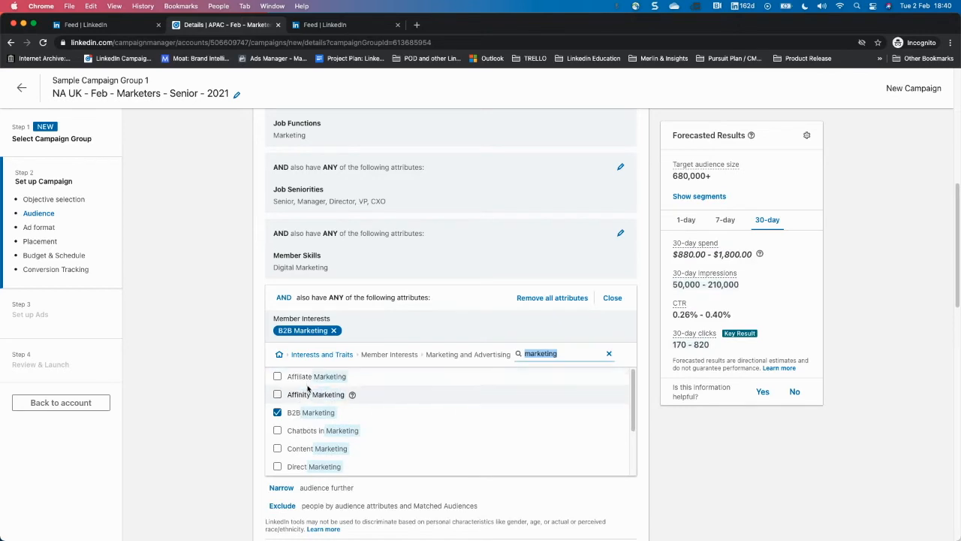
left_click(318, 418)
left_click(310, 381)
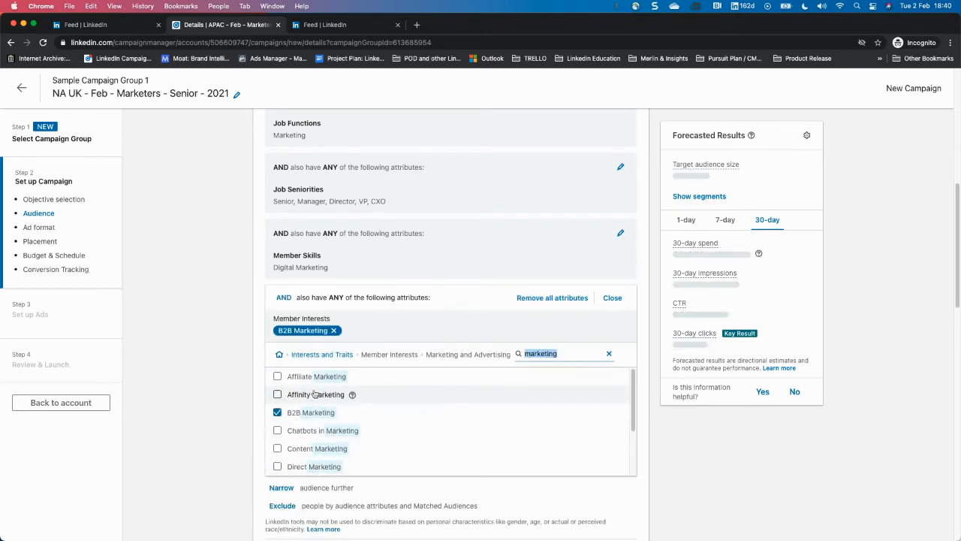
left_click(310, 414)
left_click(309, 422)
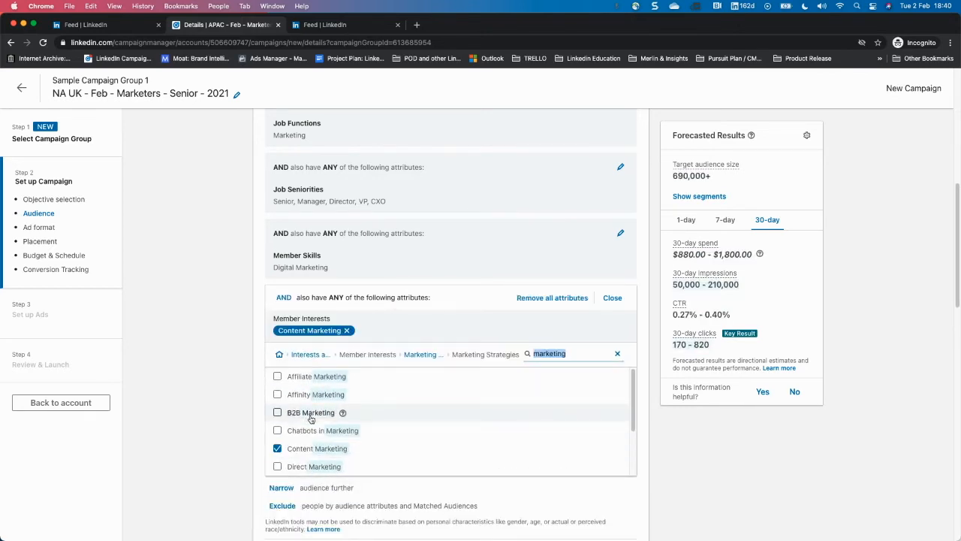
left_click(279, 354)
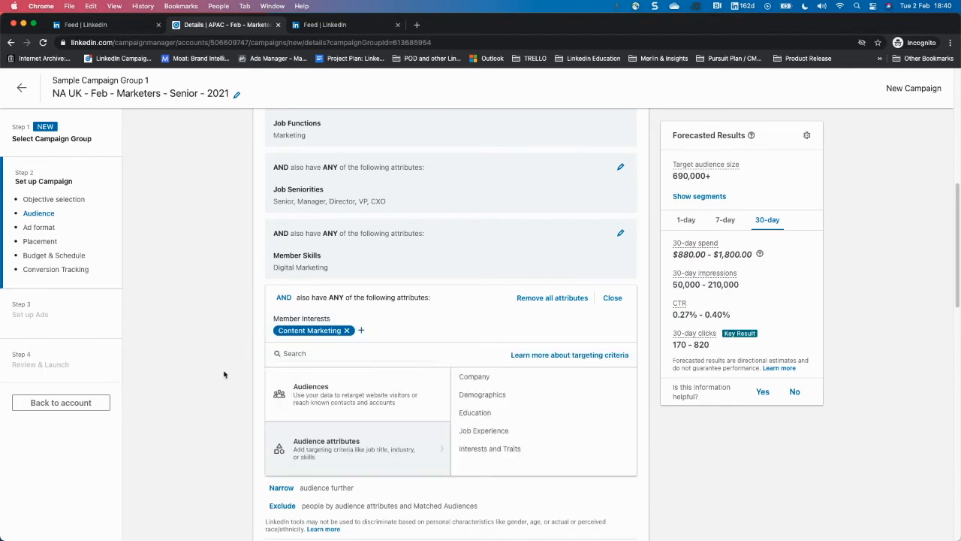
- Remove Senior, Manager and Director from the job seniorities group and close its editor
scroll(225, 372, "up", 3)
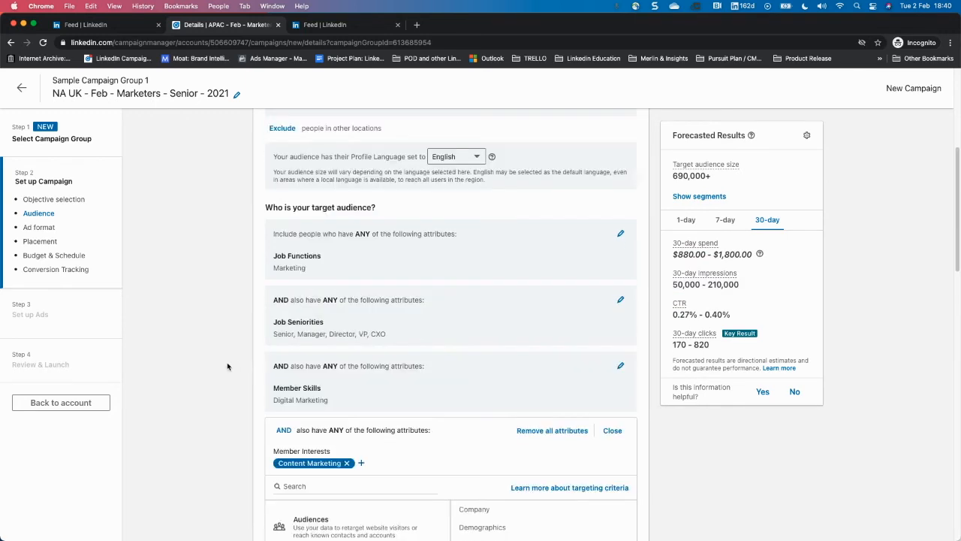
left_click(621, 300)
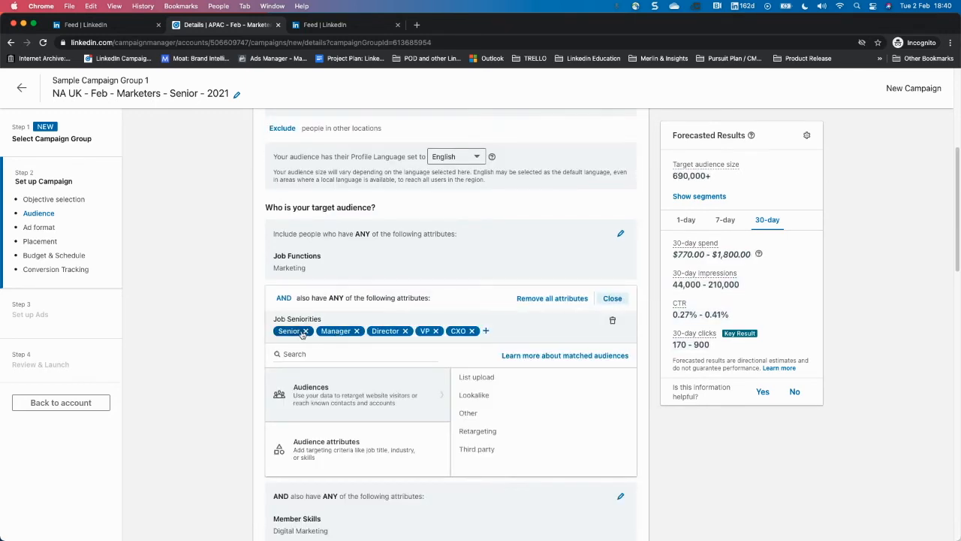
left_click(305, 331)
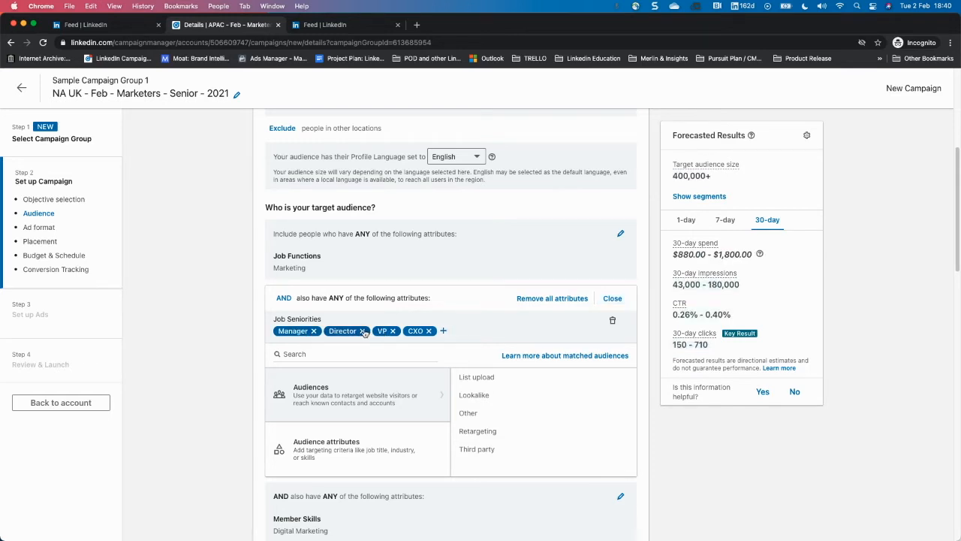
left_click(362, 331)
left_click(313, 331)
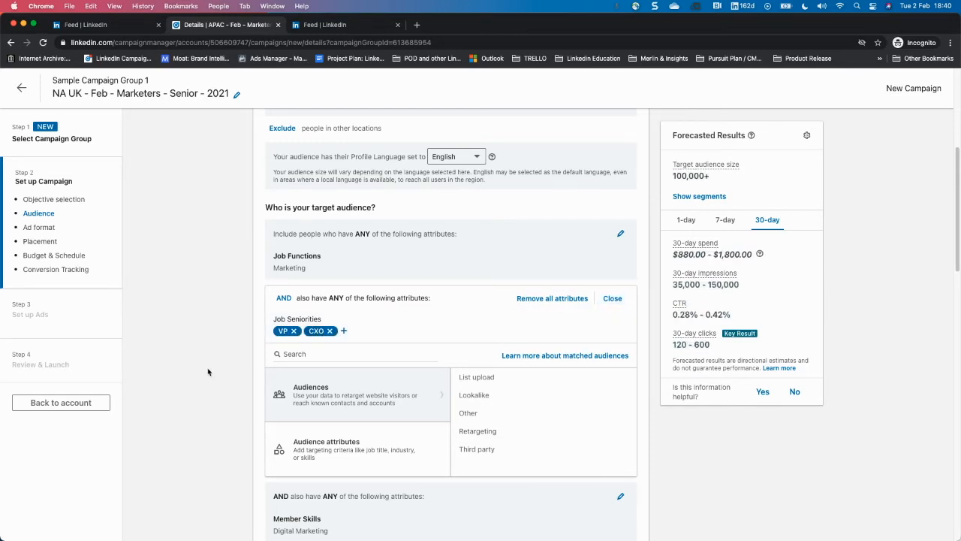
left_click(613, 299)
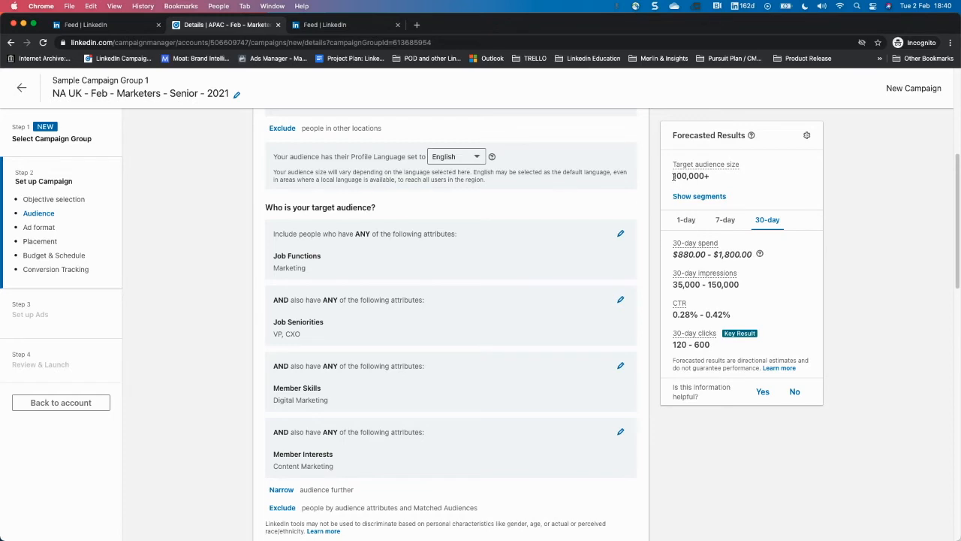
- Review the forecasted target audience size against the job function, seniority, member skill and member interest criteria
left_click_drag(675, 176, 711, 178)
left_click(250, 358)
double_click(288, 267)
left_click(185, 383)
left_click_drag(274, 400, 332, 404)
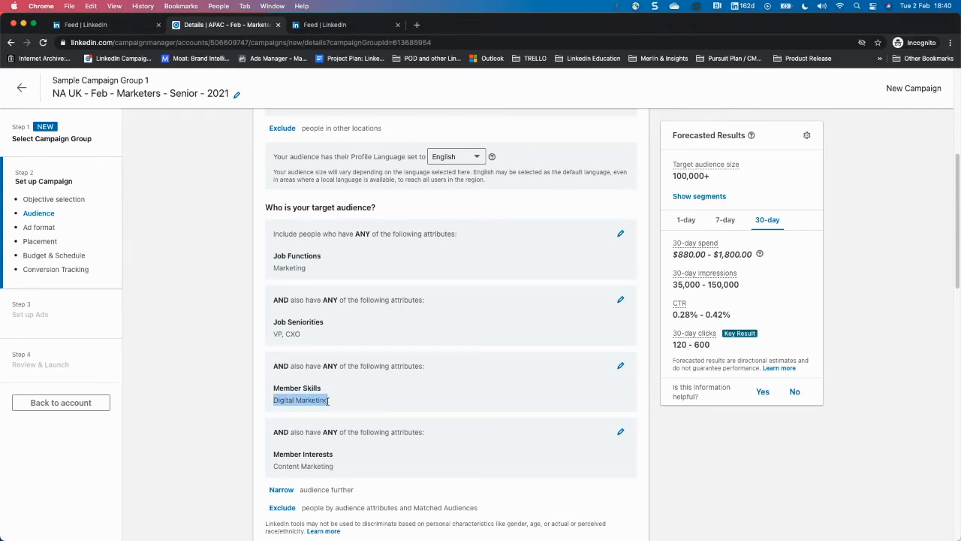
left_click(277, 401)
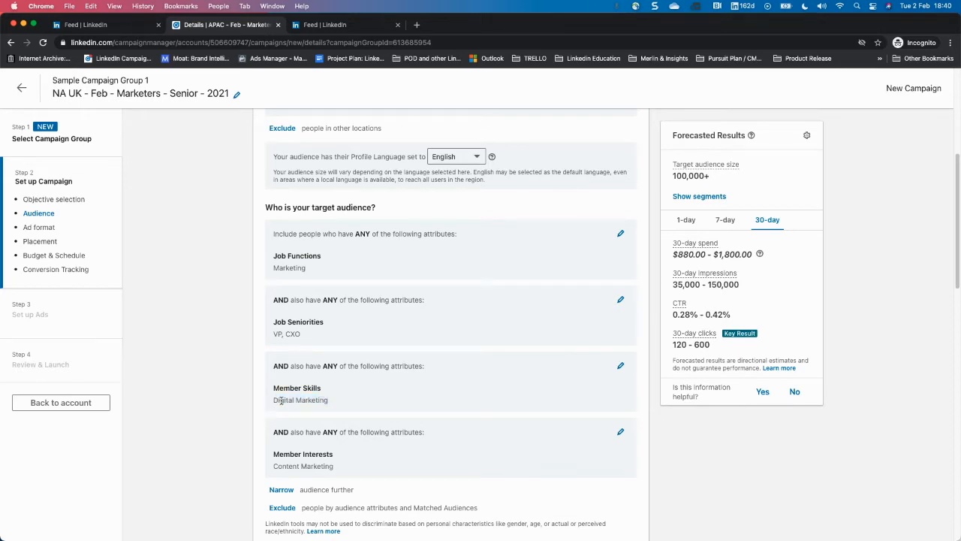
double_click(295, 269)
left_click(257, 367)
double_click(289, 334)
left_click(216, 401)
left_click_drag(274, 466, 331, 464)
left_click(190, 385)
left_click_drag(672, 175, 736, 179)
left_click(219, 382)
- Remove all attributes from the member interests, member skills and job seniorities groups, confirming each removal
scroll(203, 436, "up", 1)
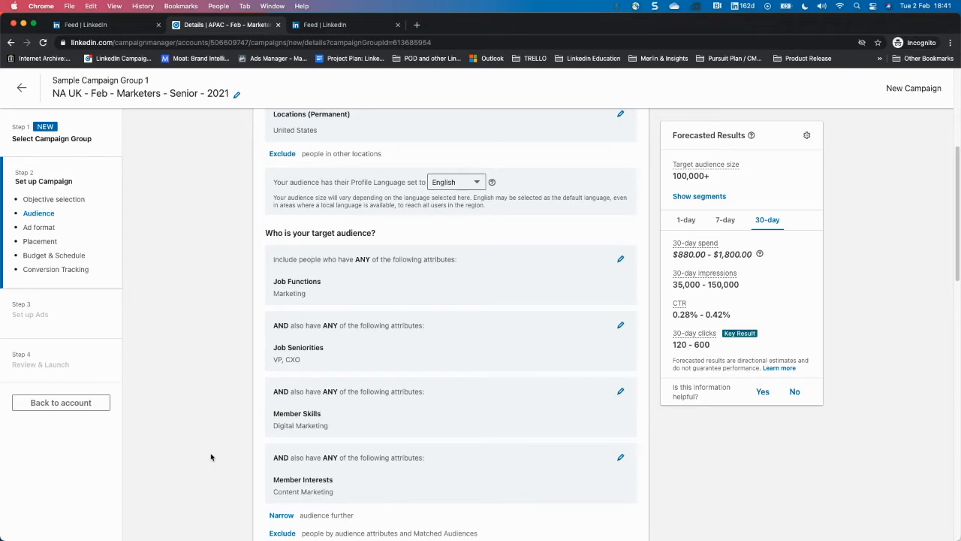
scroll(223, 444, "up", 10)
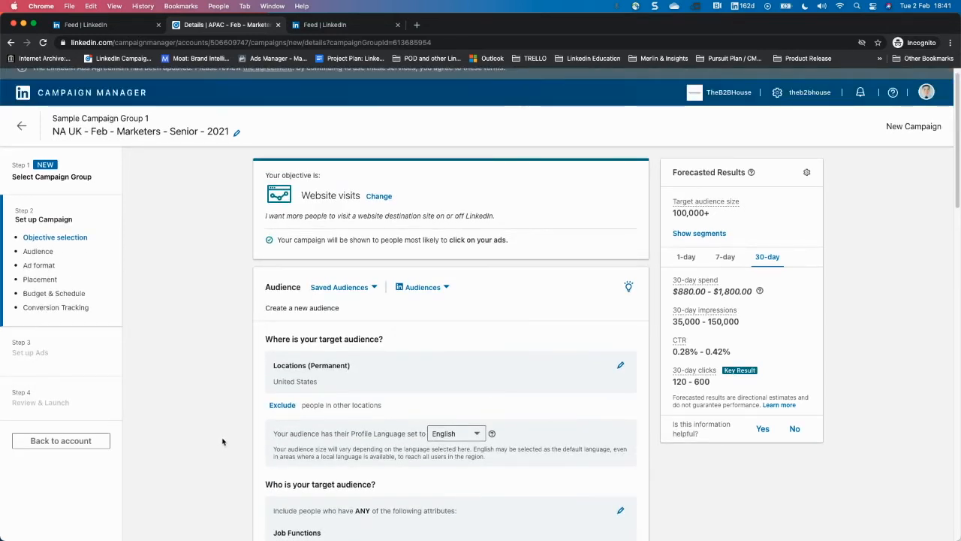
scroll(230, 441, "down", 10)
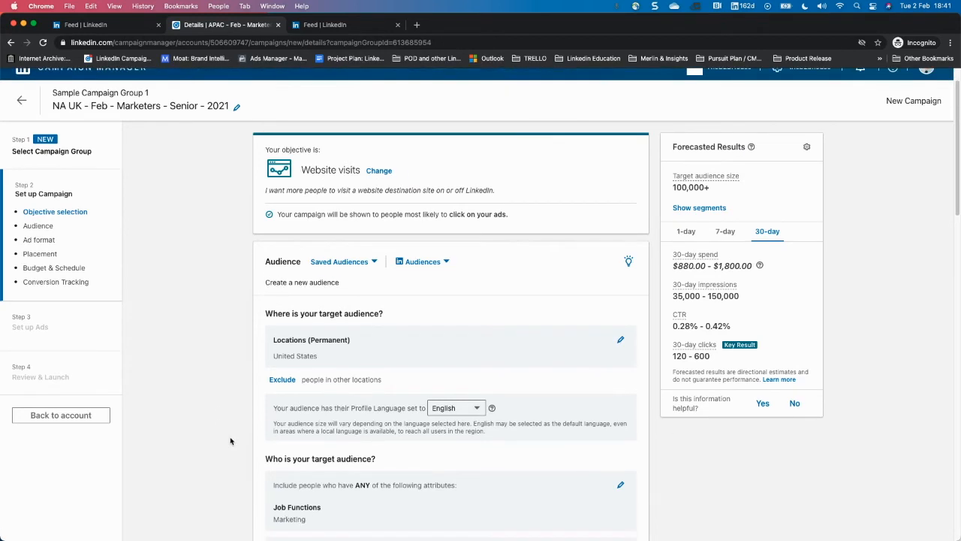
scroll(230, 438, "down", 5)
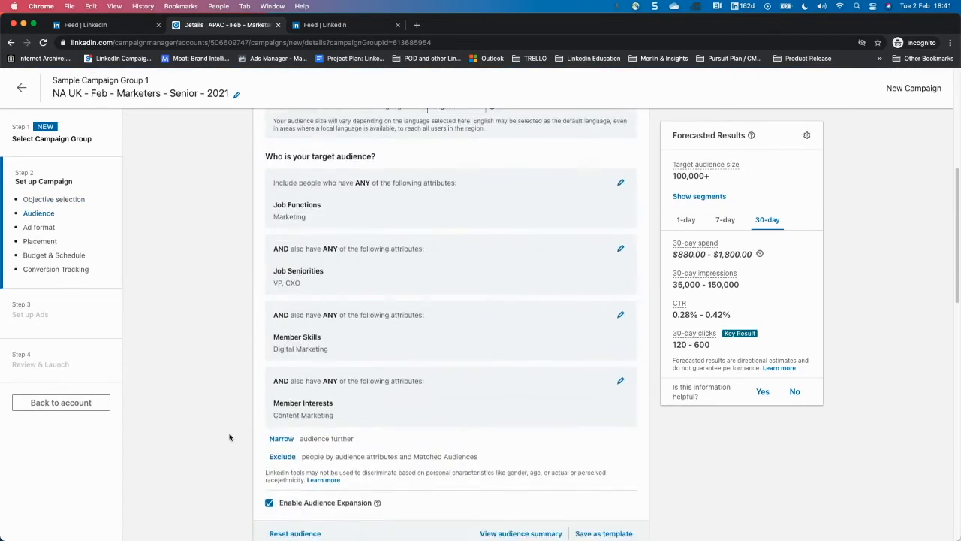
scroll(229, 437, "up", 3)
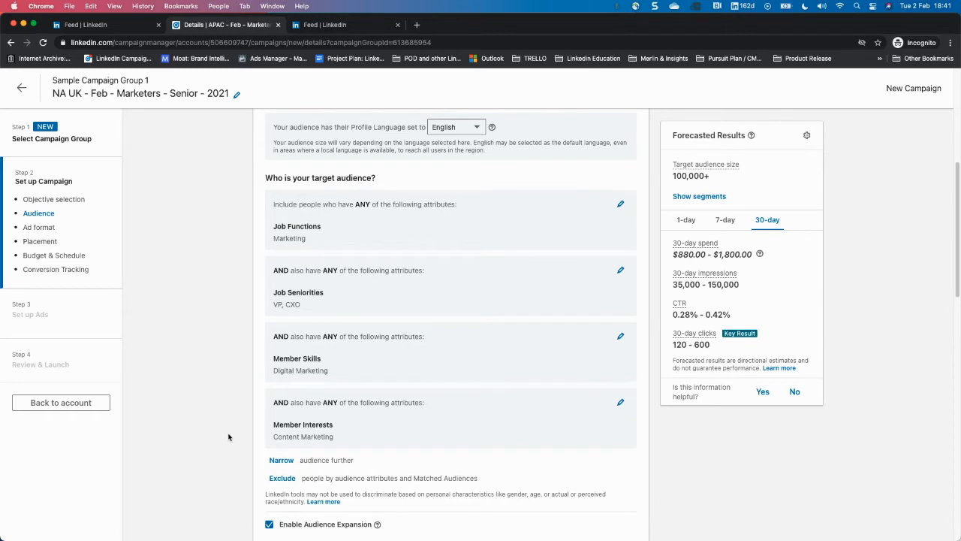
left_click(620, 401)
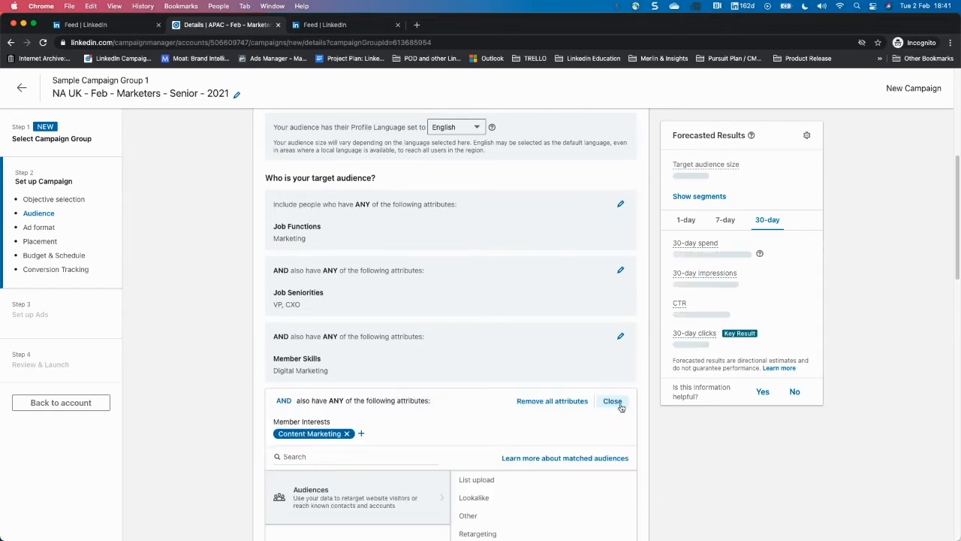
left_click(553, 402)
left_click(584, 373)
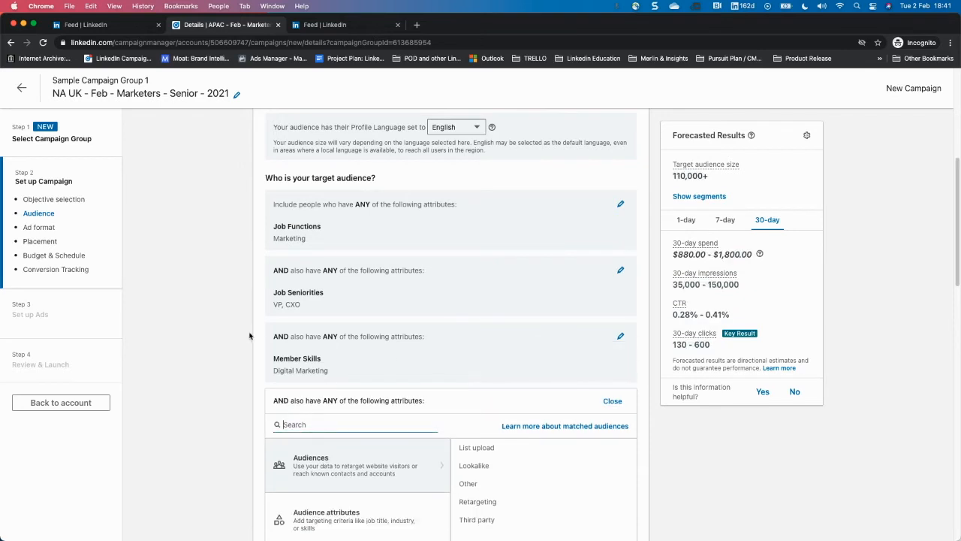
left_click(621, 336)
left_click(552, 334)
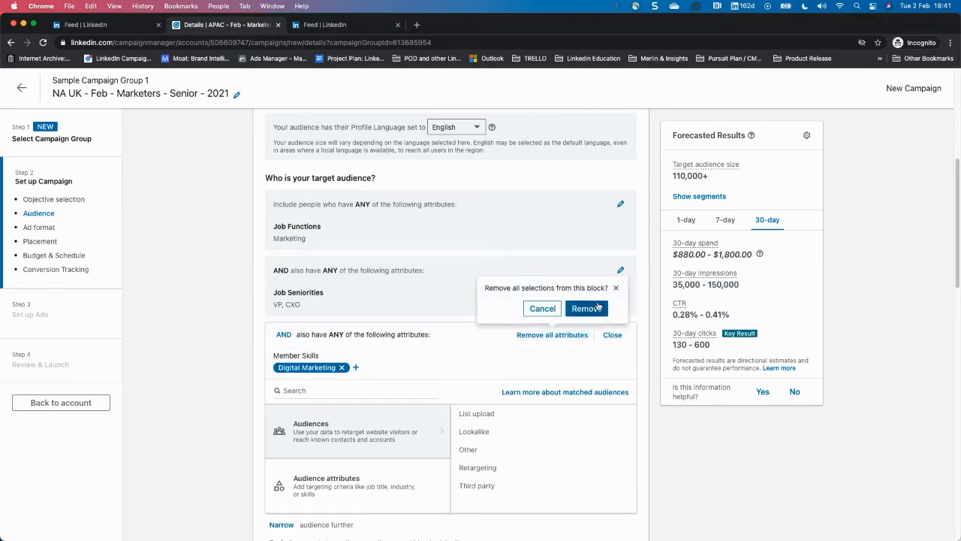
left_click(587, 308)
left_click(620, 270)
left_click(551, 269)
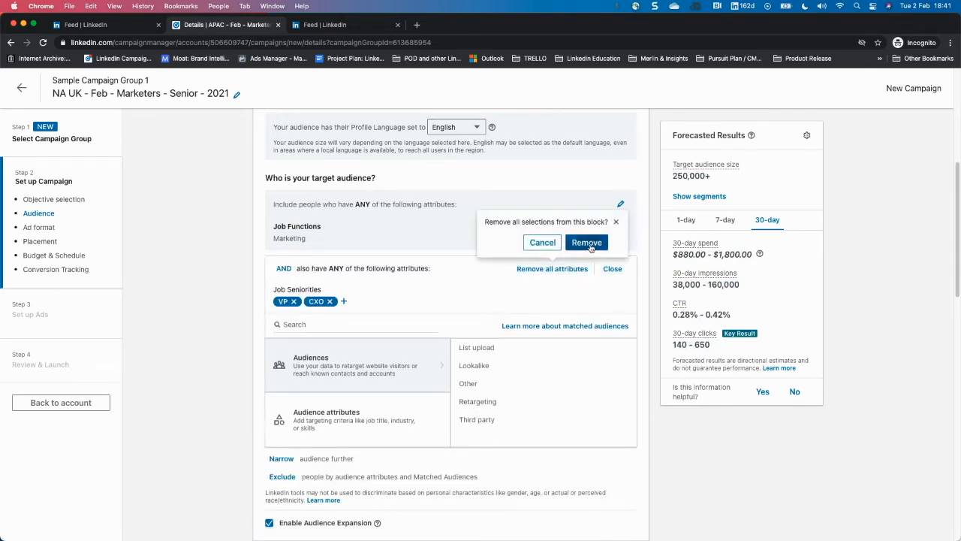
left_click(589, 245)
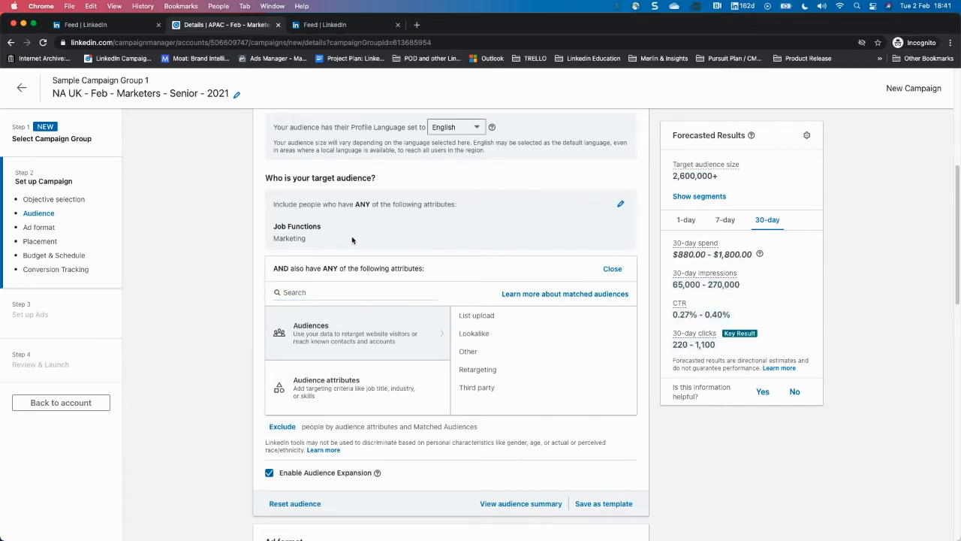
- Add the VP job seniority as an OR attribute in the same group as the Marketing job function
left_click(620, 204)
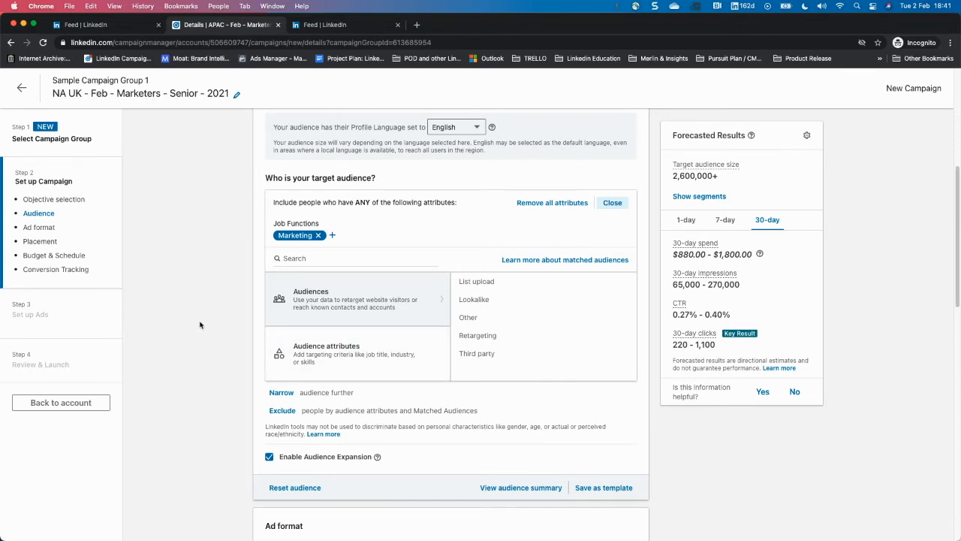
left_click(333, 259)
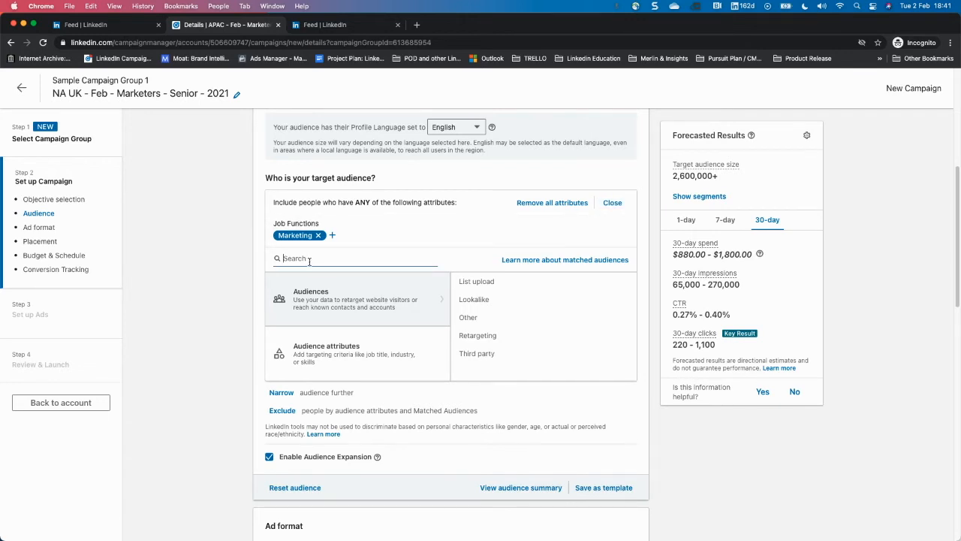
type("vi")
key("BackSpace")
key("BackSpace")
type("VP")
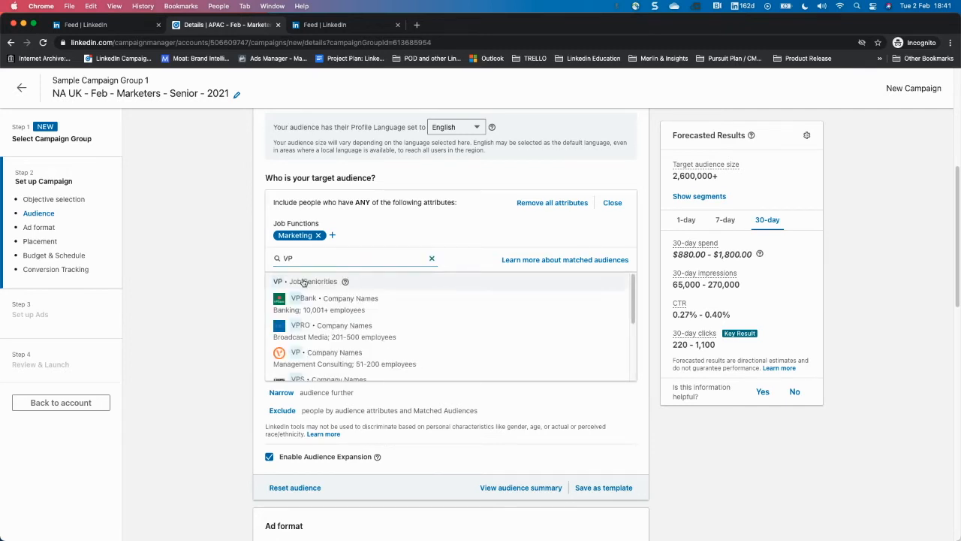
left_click(302, 281)
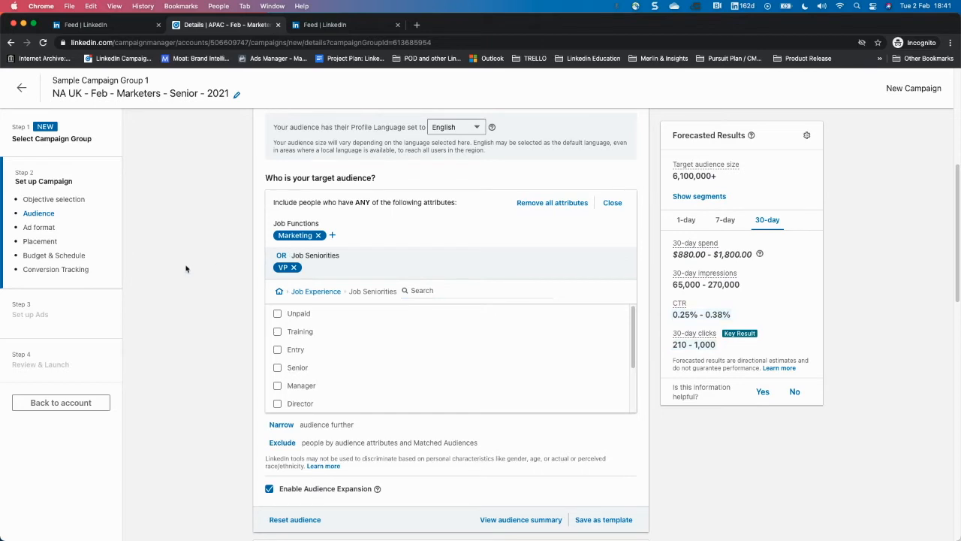
- Check the forecasted target audience size for the OR combination and remove all job seniorities selections from the group
mouse_move(295, 256)
left_mouse_down()
mouse_move(343, 259)
mouse_move(291, 257)
left_mouse_up()
left_click(335, 256)
left_click(212, 307)
left_click_drag(673, 175, 716, 177)
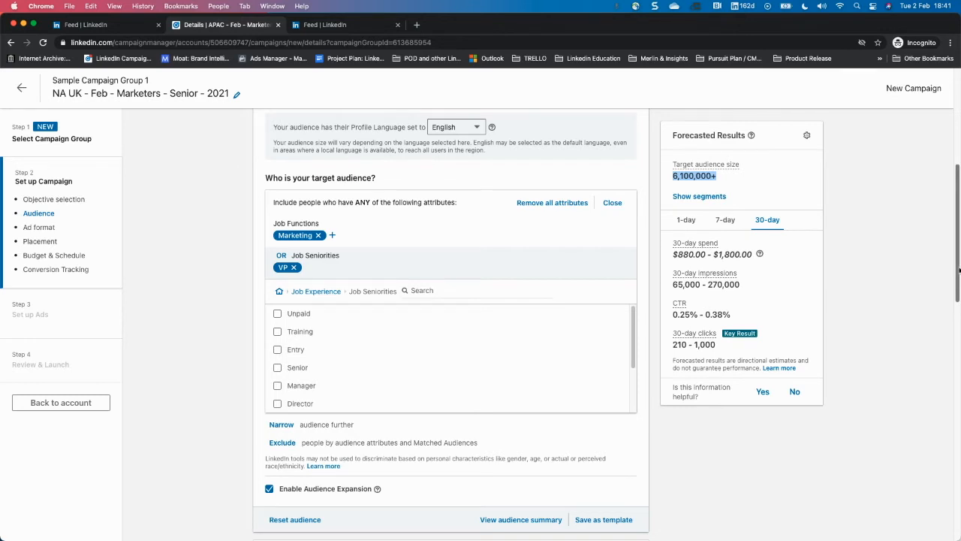
left_click(199, 284)
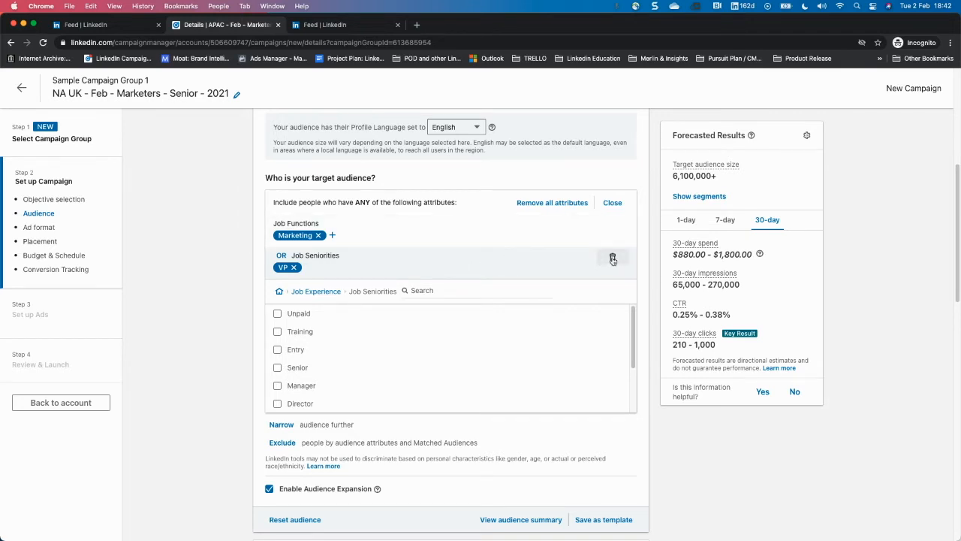
left_click(613, 258)
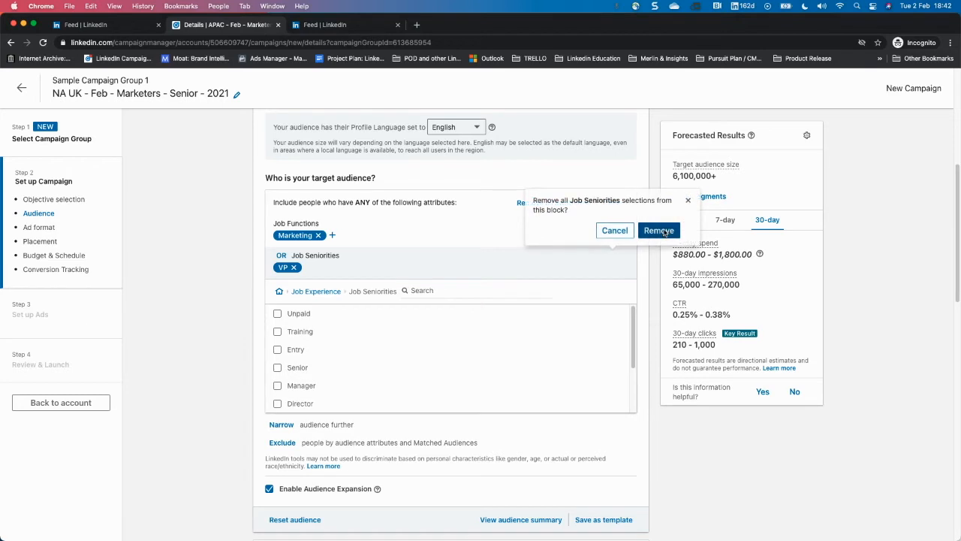
left_click(659, 231)
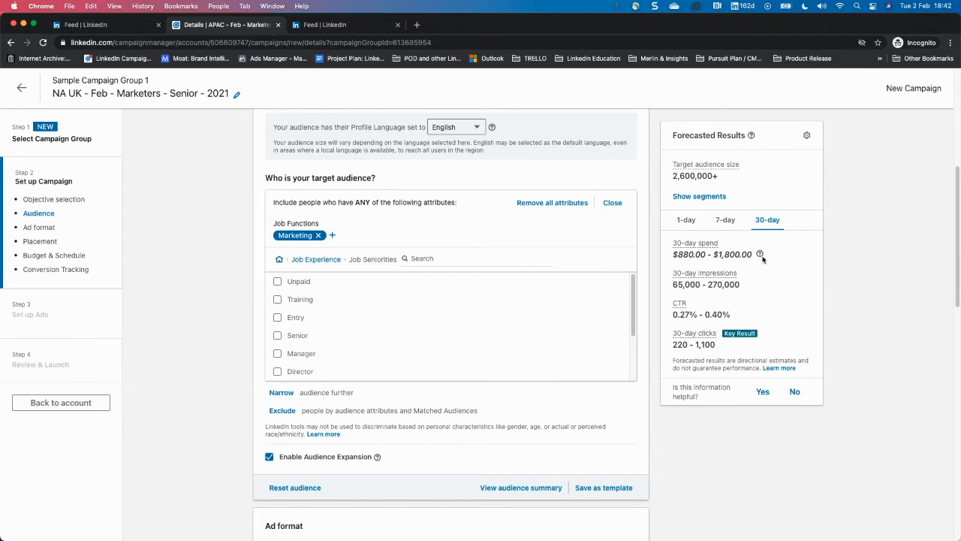
- Show the forecast's audience segments and examine the breakdown by function, including Business Development
left_click(695, 197)
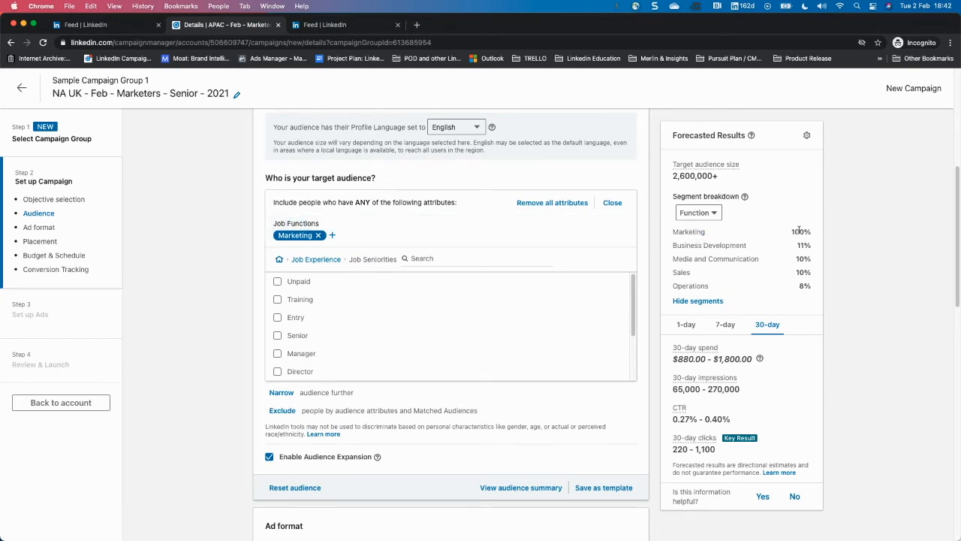
left_click_drag(793, 245, 826, 263)
left_click(827, 279)
left_click(871, 303)
left_click_drag(677, 246, 731, 246)
left_click(706, 225)
left_click(730, 246)
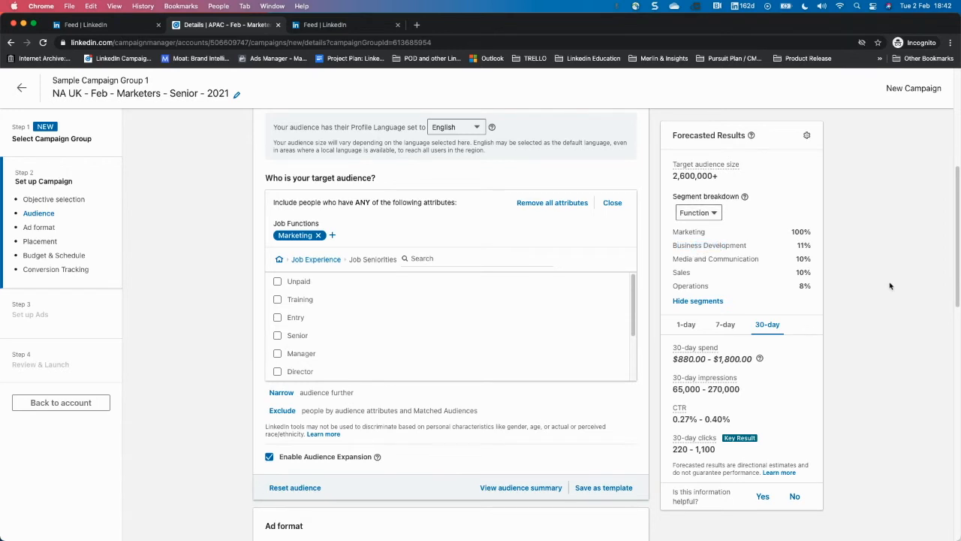
- View the segment breakdown by another category and return it to Function
left_click(698, 213)
left_click(711, 255)
left_click(710, 214)
left_click(695, 236)
- Start an audience exclusion and open the Company Names attribute for it
left_click(318, 260)
left_click(280, 259)
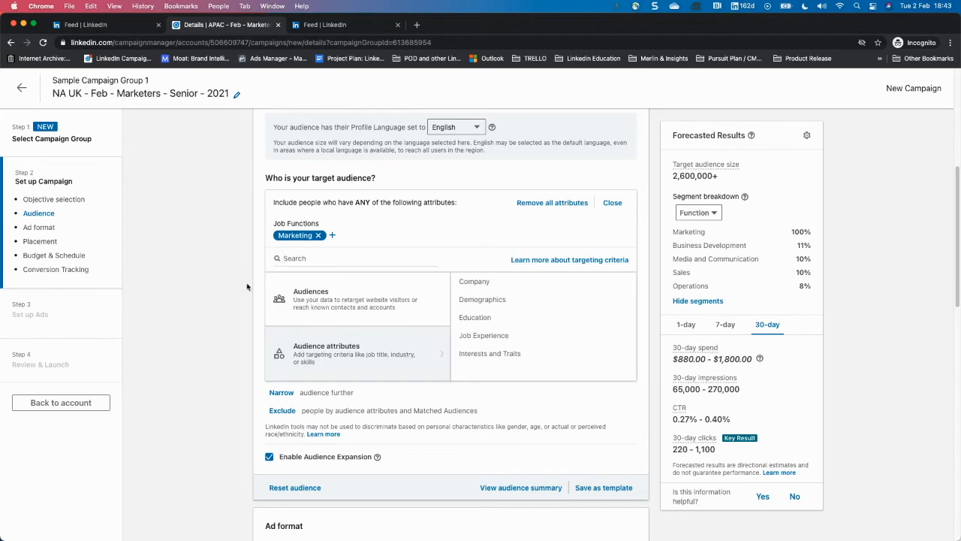
left_click(283, 410)
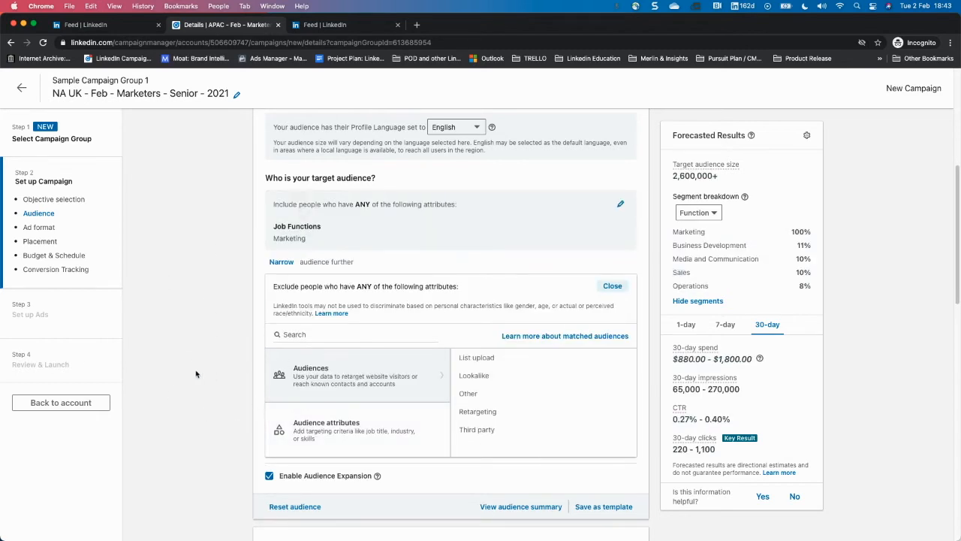
left_click(306, 335)
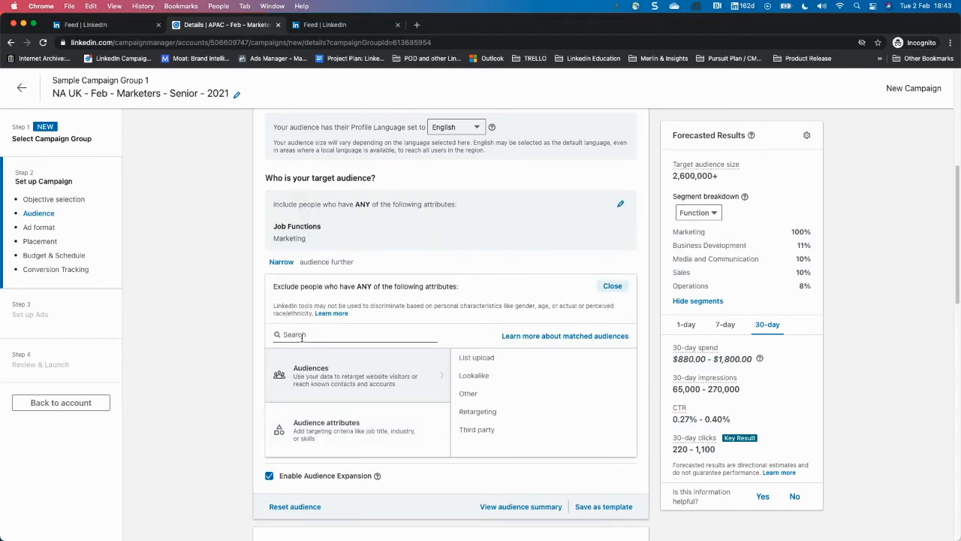
left_click(339, 428)
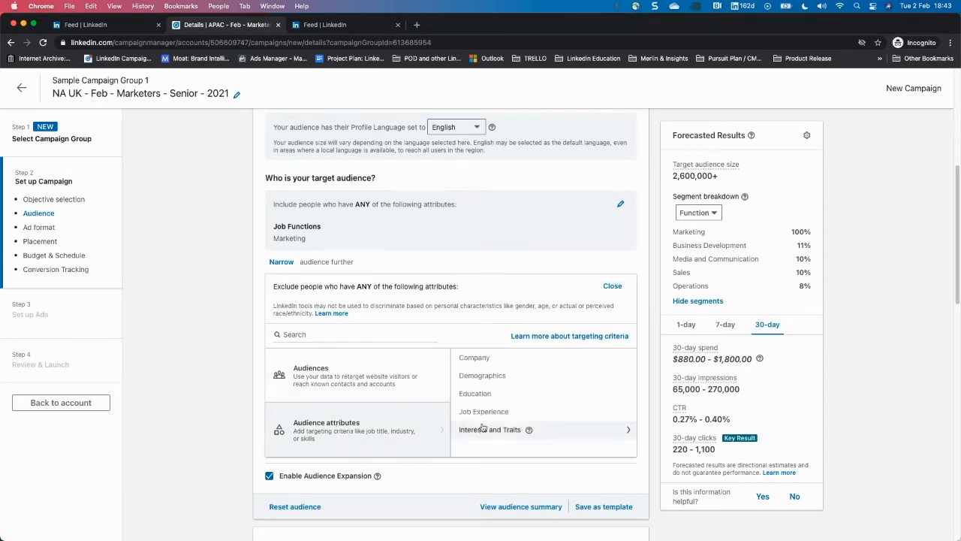
left_click(480, 358)
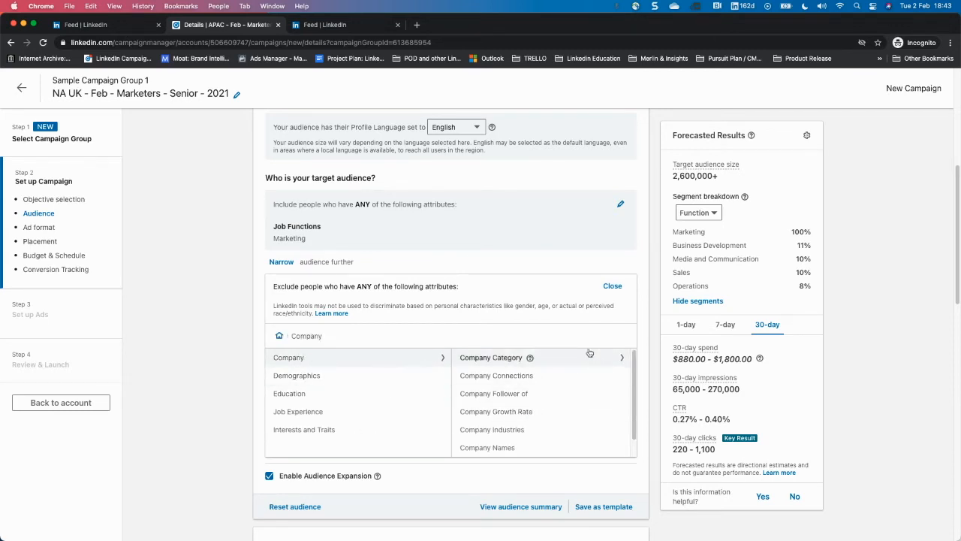
left_click(486, 449)
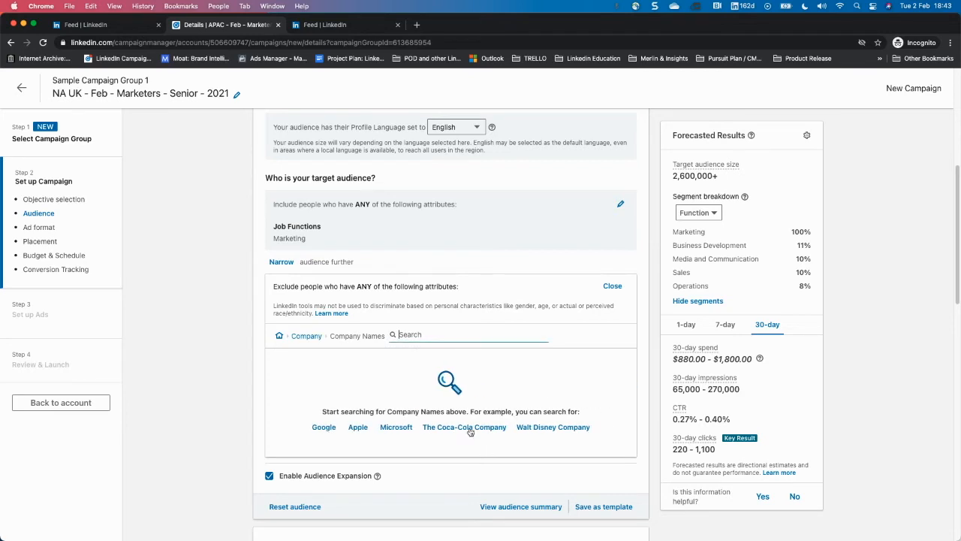
- Search for "Microsoft", exclude the company Microsoft, and return to the start of the attribute browser
type("Microsoft")
left_click(277, 374)
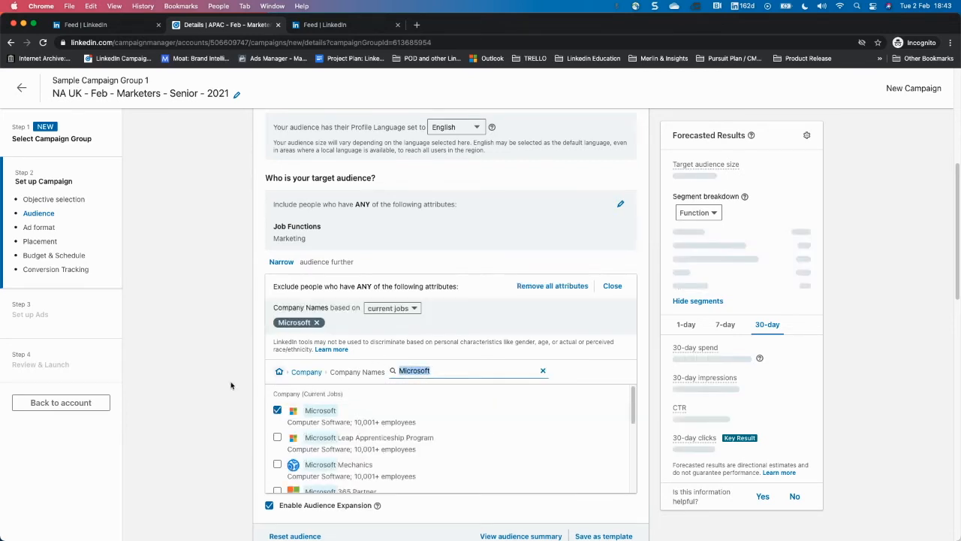
left_click(279, 371)
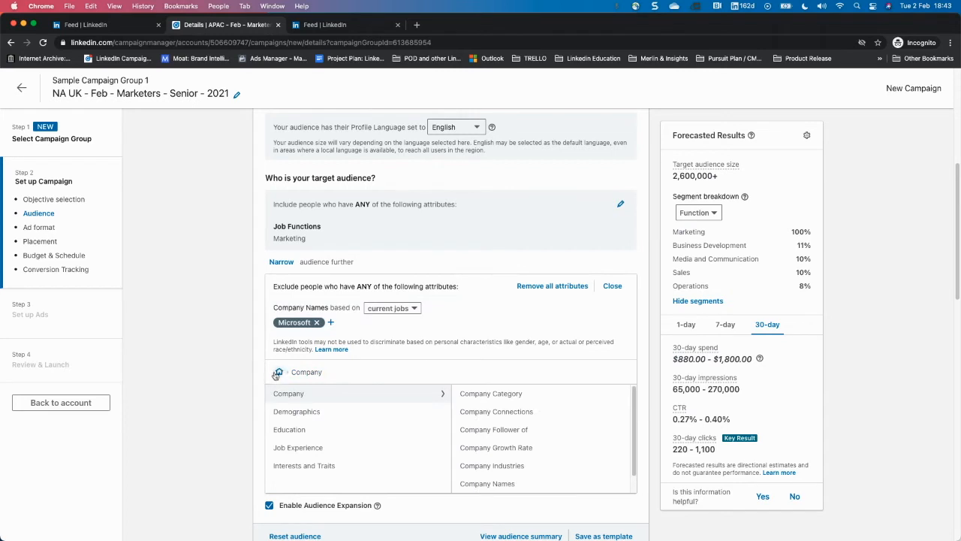
left_click(278, 372)
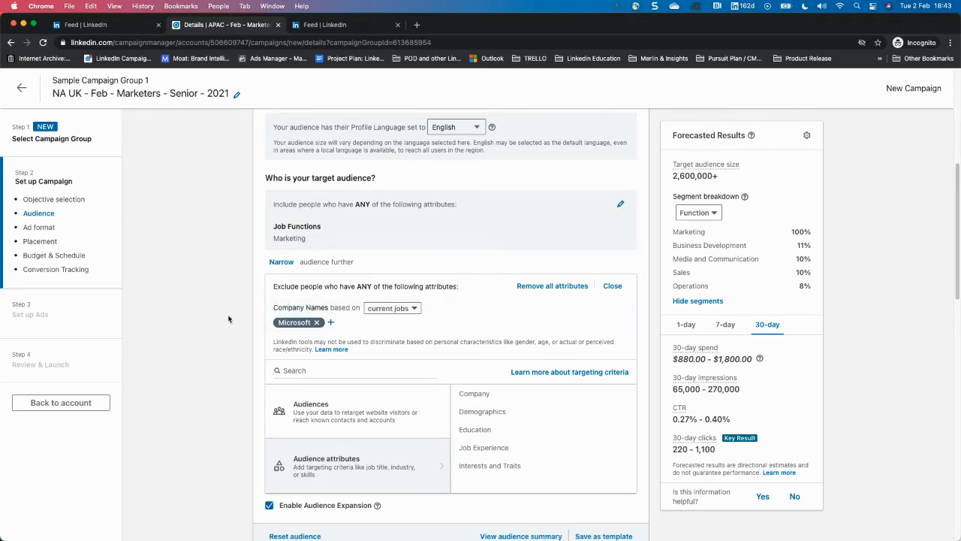
- Try basing the Microsoft exclusion on past jobs and on current or past jobs, and set it back to current jobs
left_click_drag(276, 306, 328, 308)
left_click(403, 311)
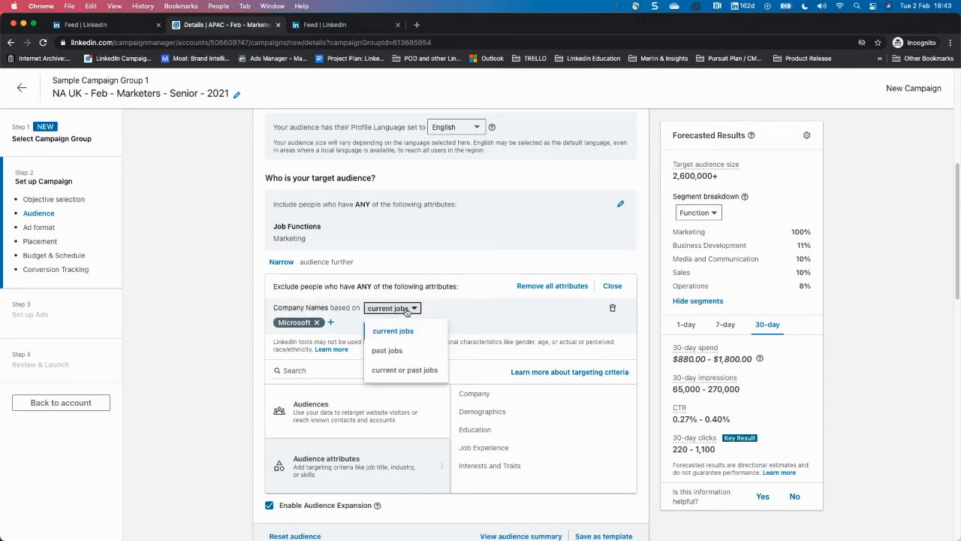
left_click(402, 352)
left_click(402, 308)
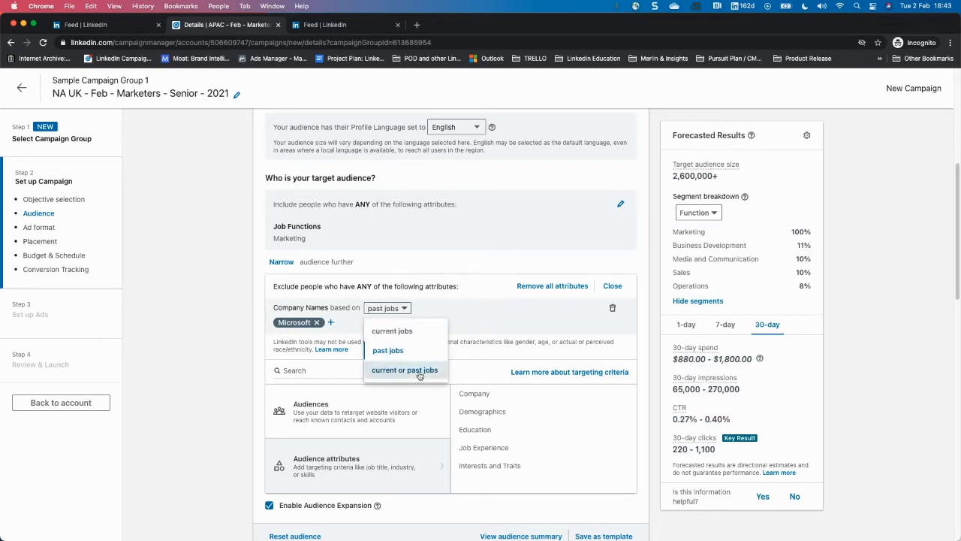
left_click(419, 372)
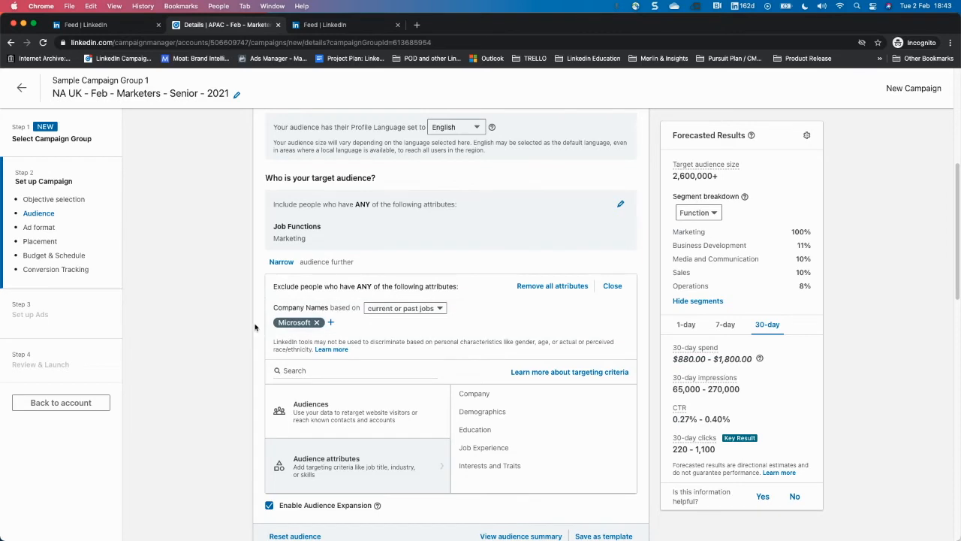
left_click(419, 308)
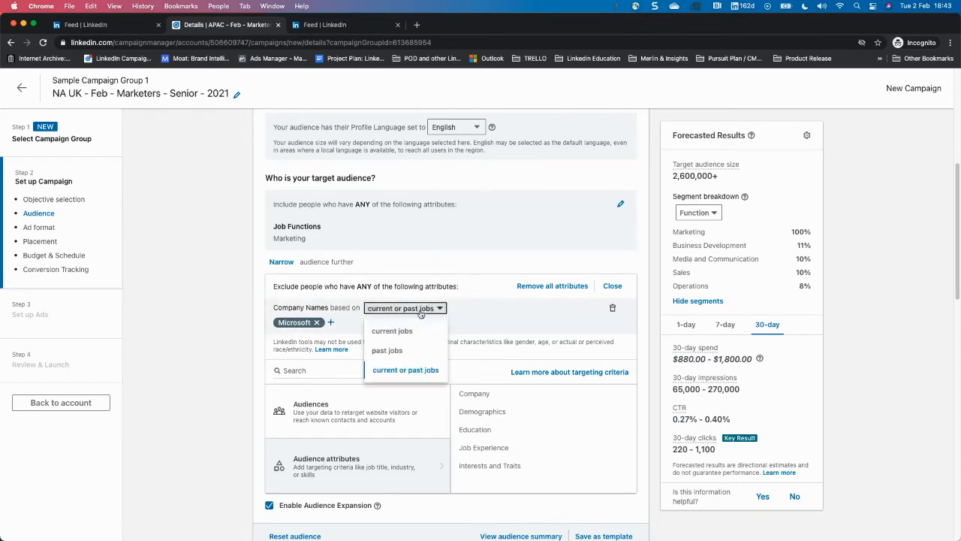
left_click(397, 328)
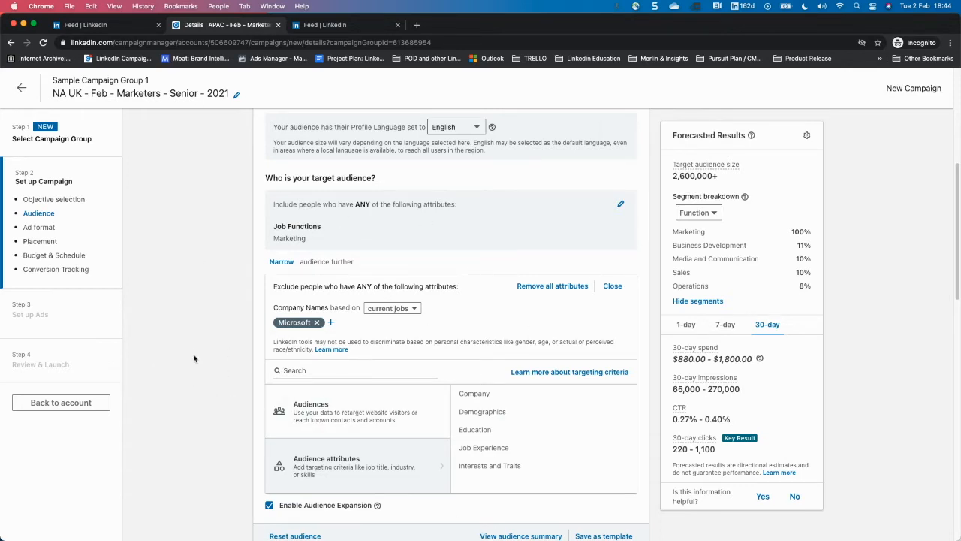
- Turn off Audience Expansion for the campaign's target audience
scroll(248, 334, "down", 1)
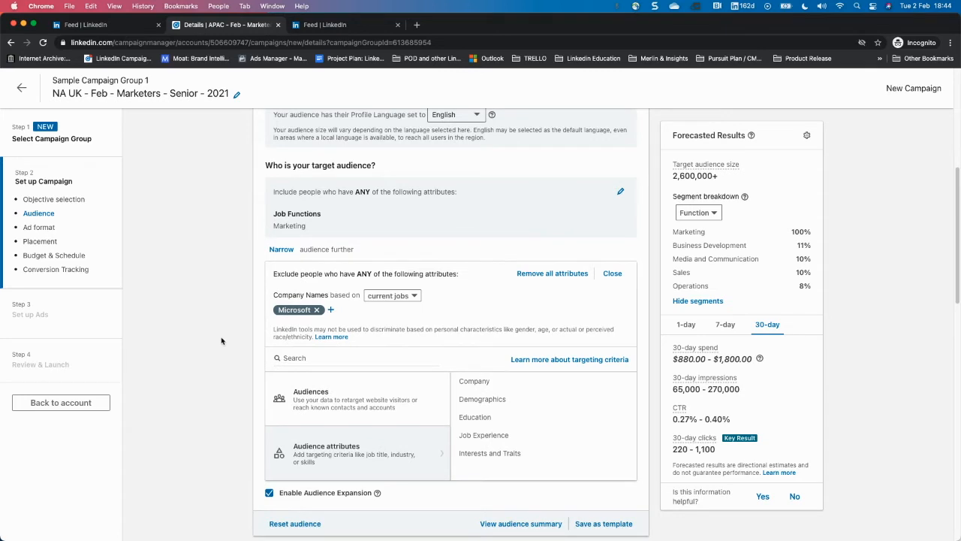
scroll(222, 340, "down", 3)
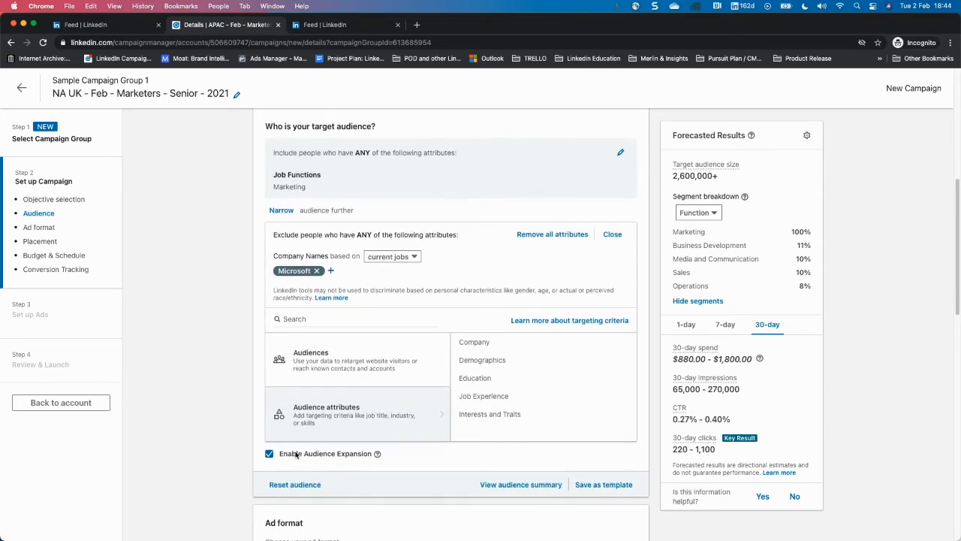
left_click_drag(292, 454, 364, 455)
left_click(269, 454)
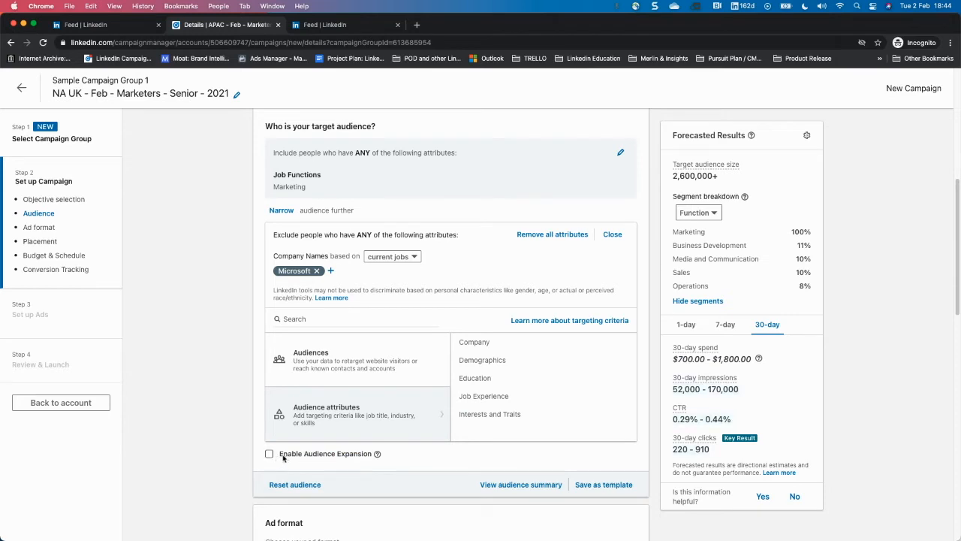
left_click(269, 455)
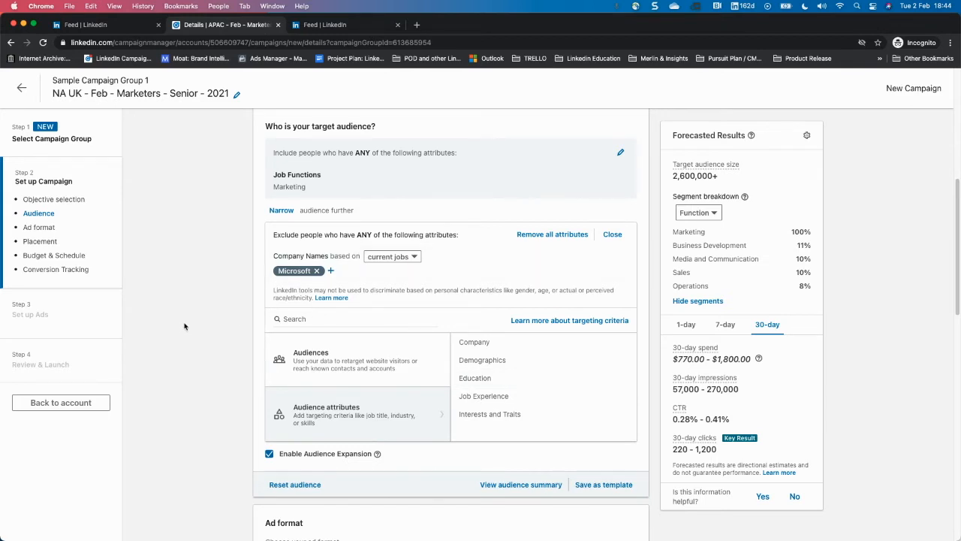
left_click(269, 455)
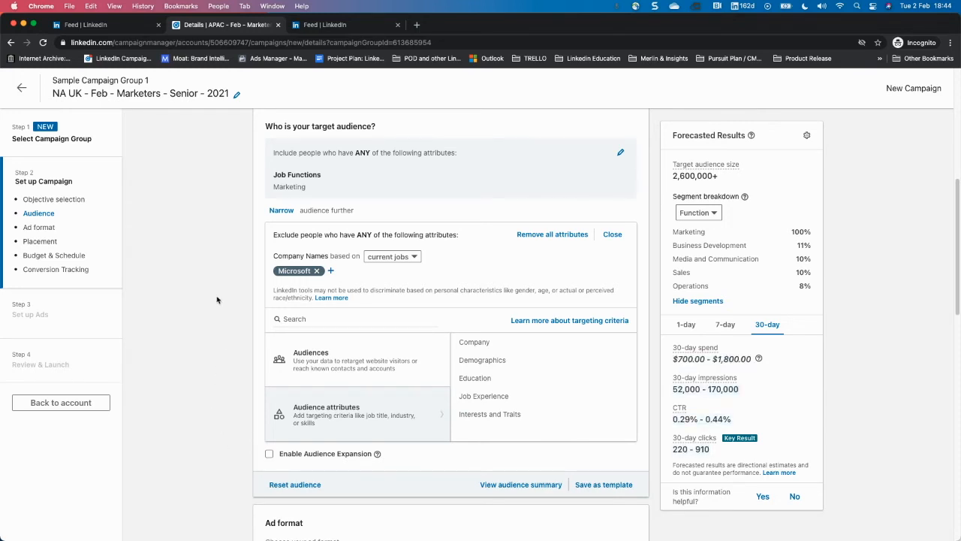
- Open the included audience attributes for editing and remove the Marketing job function
left_click_drag(289, 174, 321, 174)
left_click(192, 196)
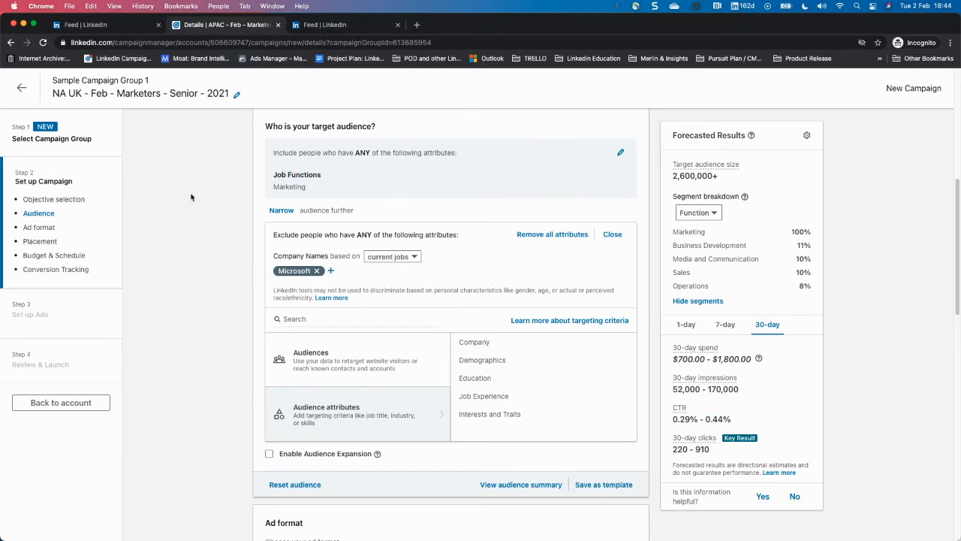
left_click(620, 153)
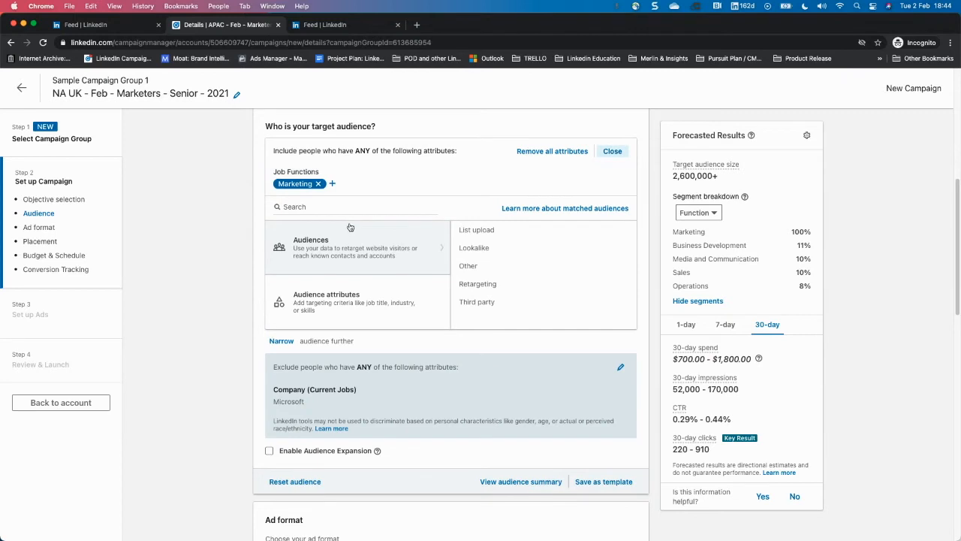
left_click(323, 205)
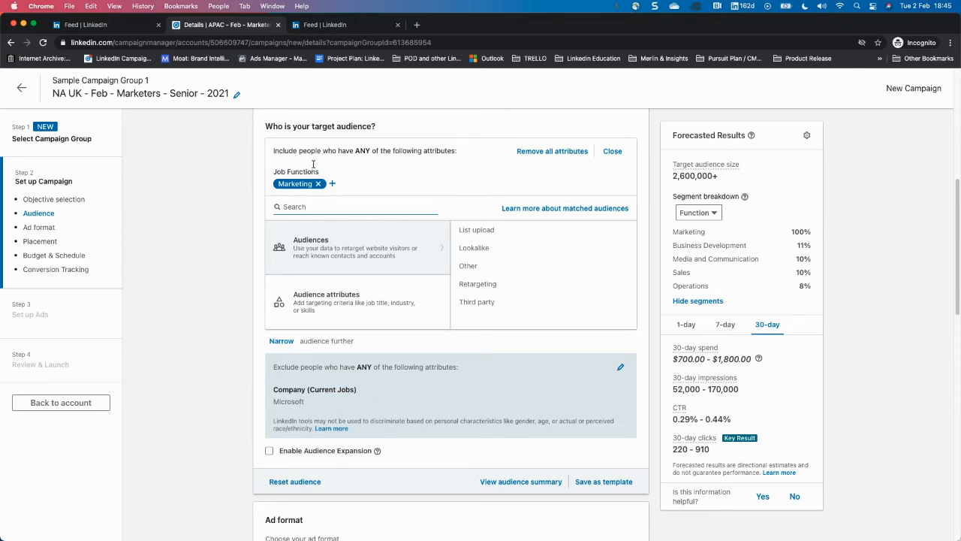
left_click(341, 300)
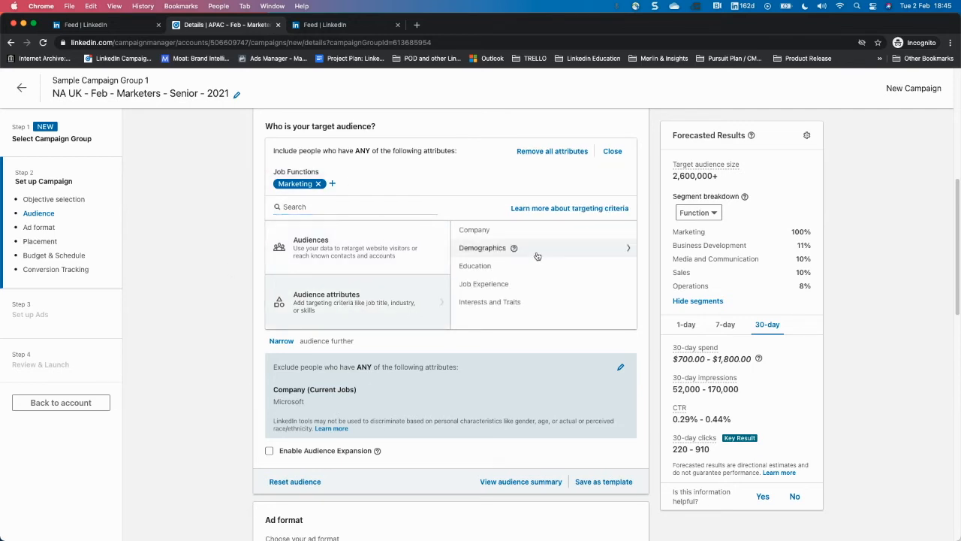
left_click(318, 183)
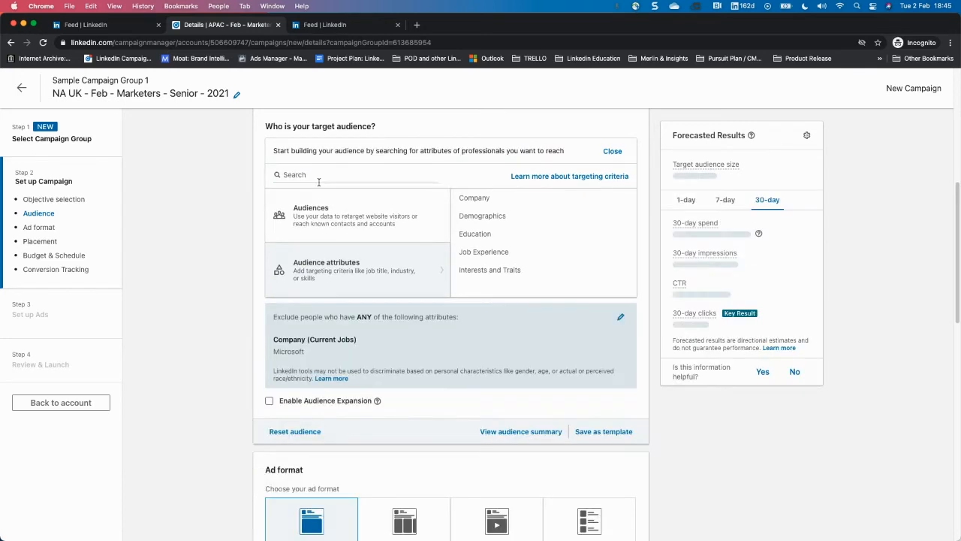
- Include people with the current job title Digital Marketing Manager and check the forecasted target audience size
left_click(483, 252)
left_click(480, 234)
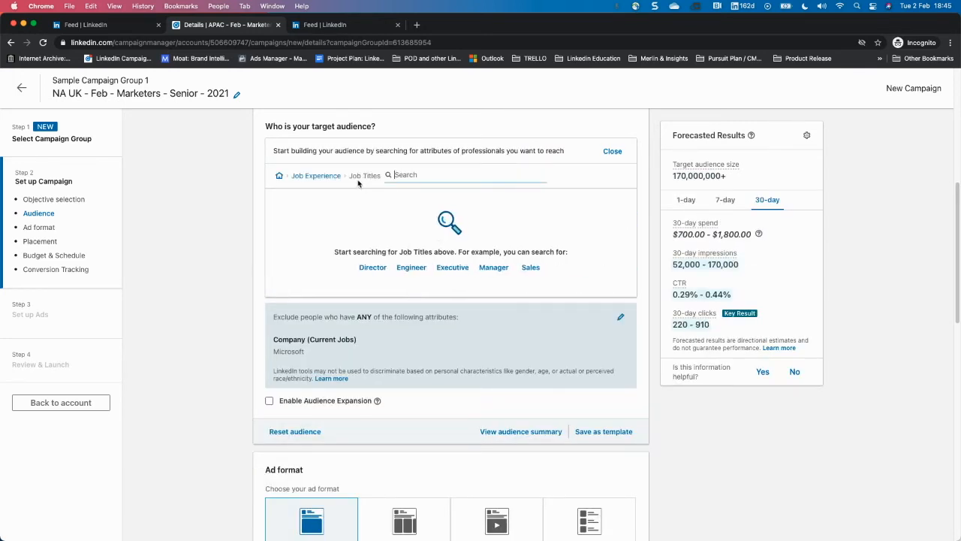
type("Digital marketing")
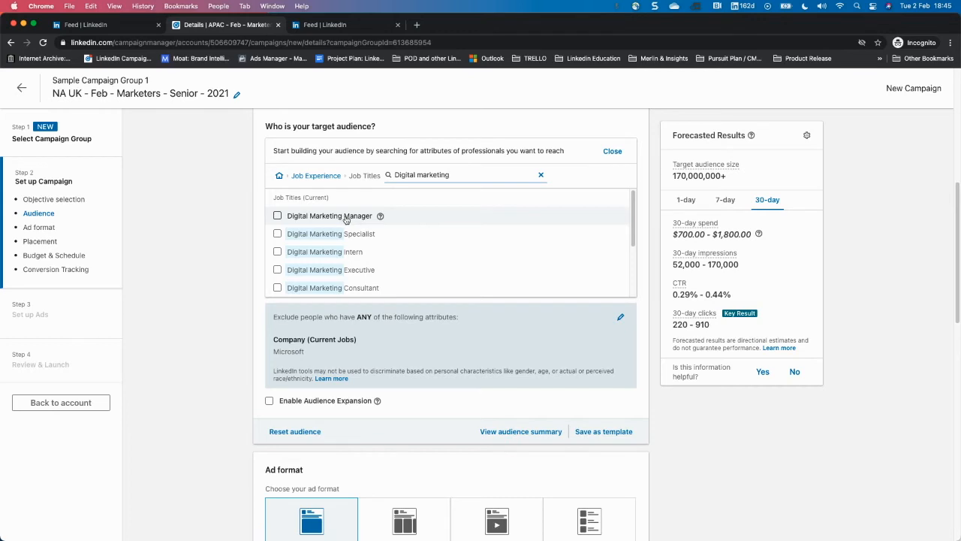
left_click(338, 217)
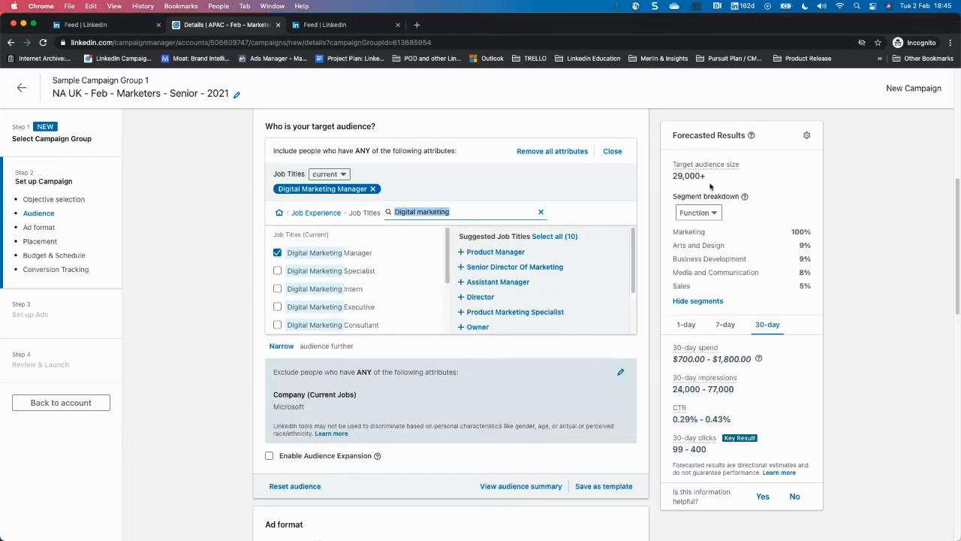
left_click_drag(674, 175, 718, 181)
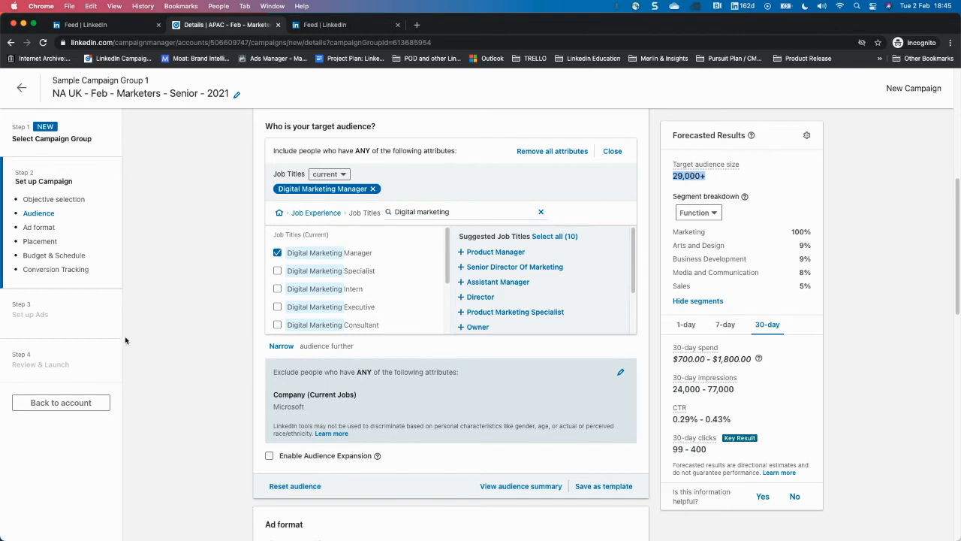
scroll(327, 316, "up", 4)
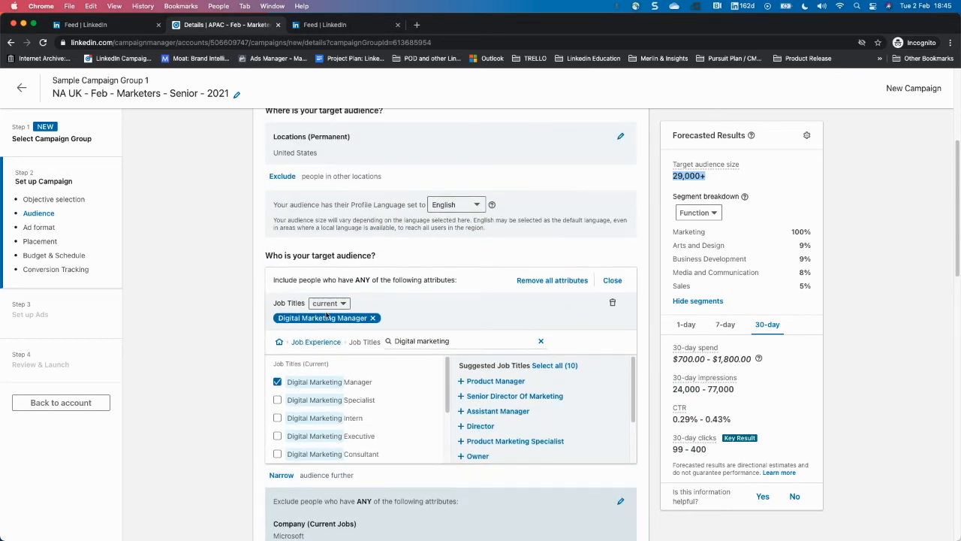
left_click(681, 178)
left_click_drag(674, 177, 723, 181)
left_click(208, 355)
- Add the current job title Growth Hacker to the included audience attributes
triple_click(452, 340)
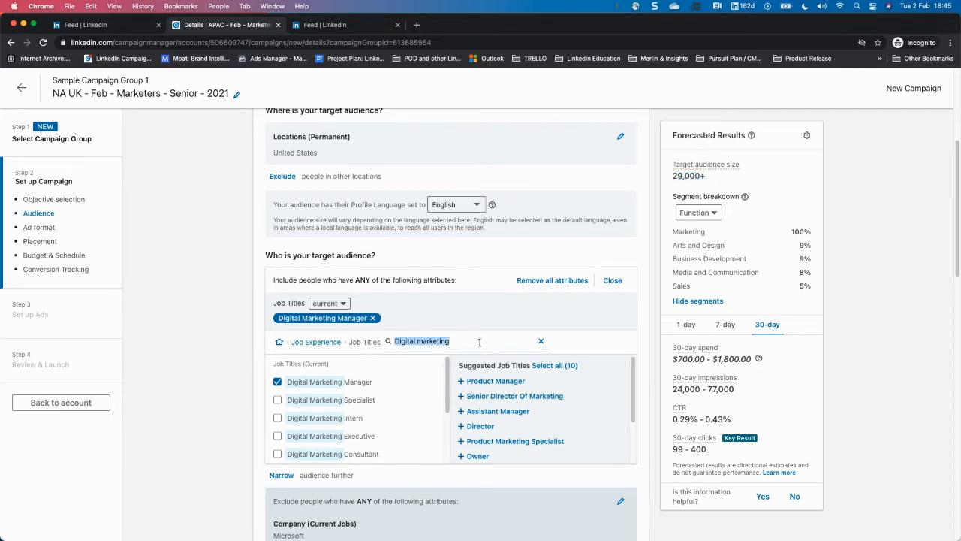
scroll(346, 433, "down", 1)
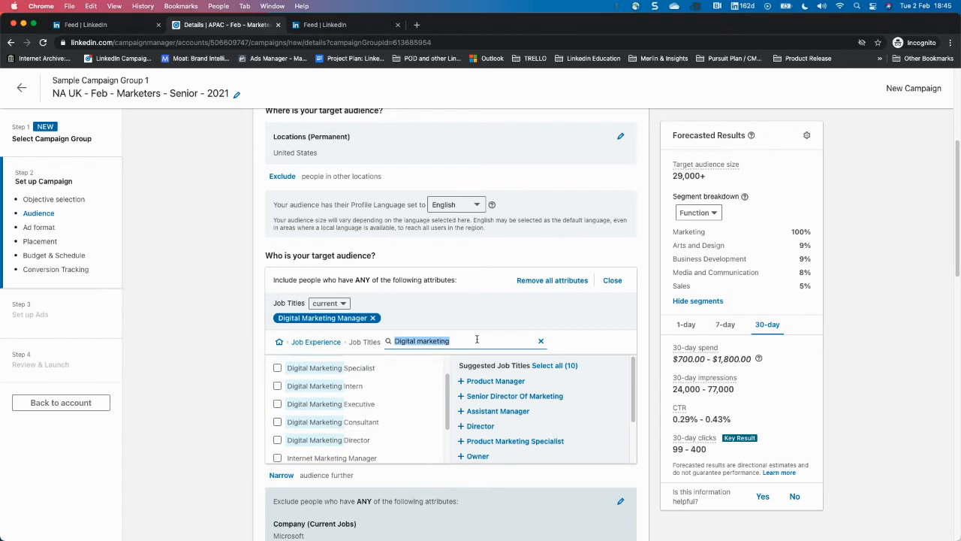
type("Growth hacker")
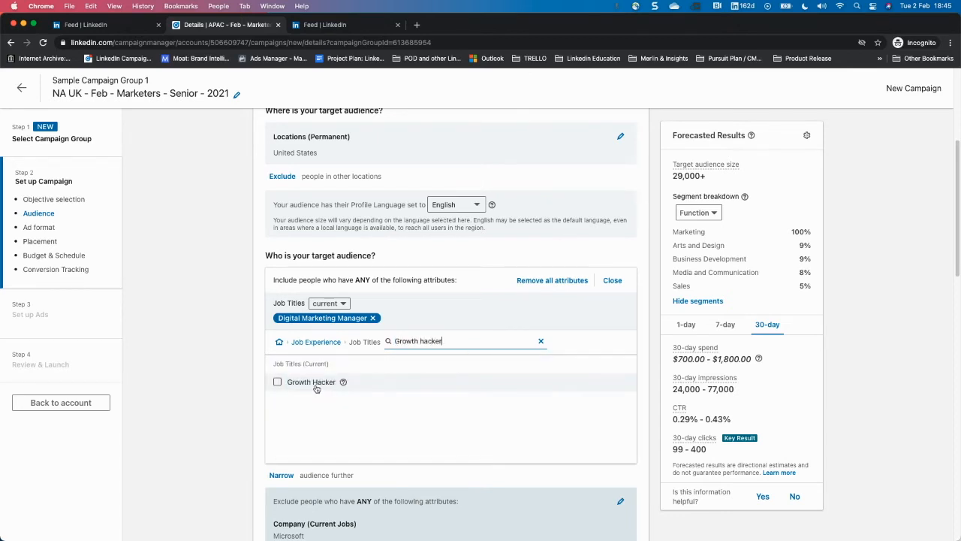
left_click(316, 388)
- Search the job titles for "Growth Lead"
left_click_drag(443, 341, 394, 342)
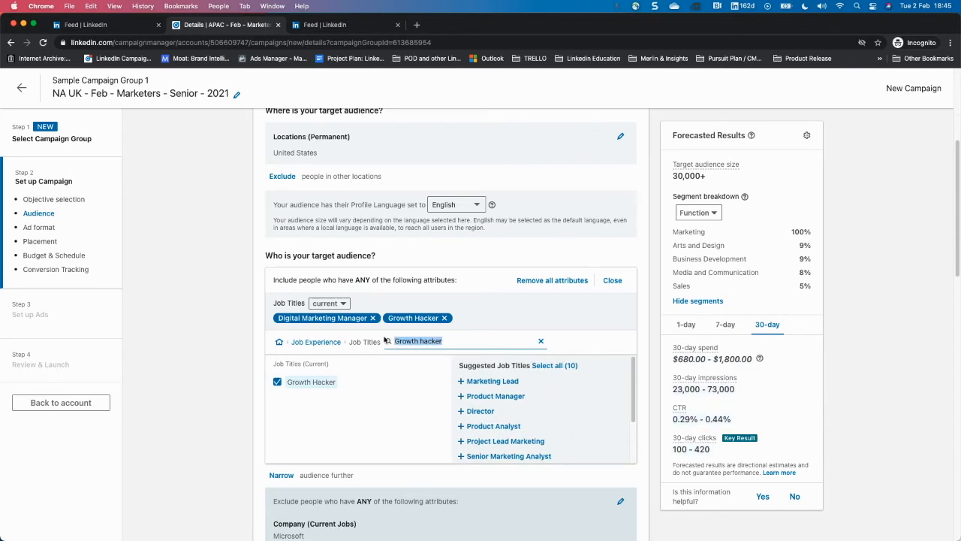
left_click(458, 342)
left_click_drag(455, 343, 418, 337)
left_click(422, 338)
left_click_drag(439, 343, 386, 343)
left_click(421, 340)
double_click(420, 339)
key("BackSpace")
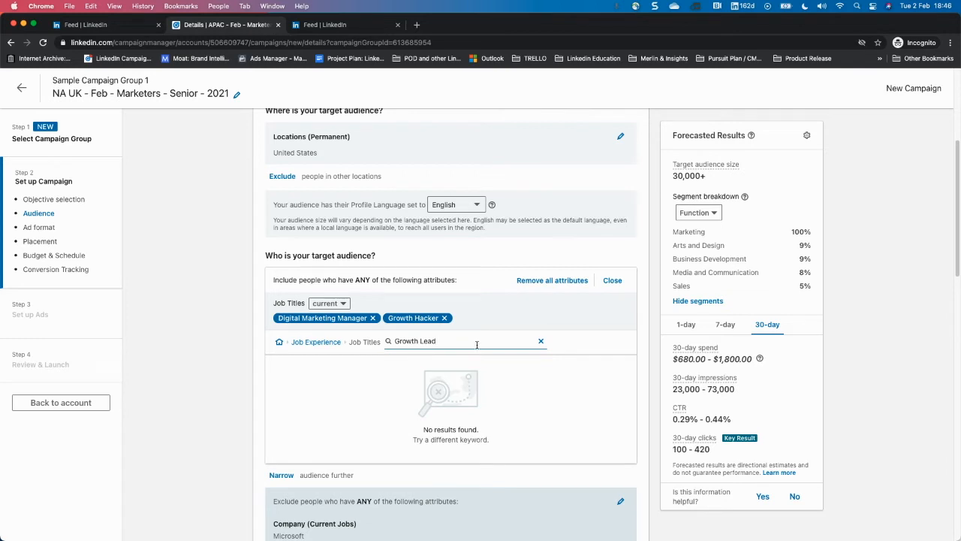
- Replace the included Digital Marketing Manager and Growth Hacker job titles with the Marketing job function
left_click(374, 318)
left_click(335, 319)
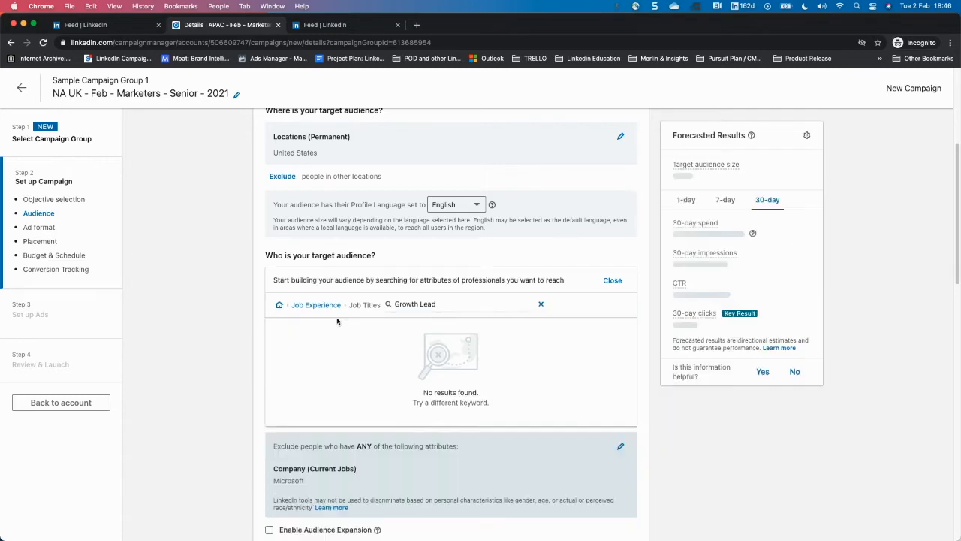
triple_click(458, 304)
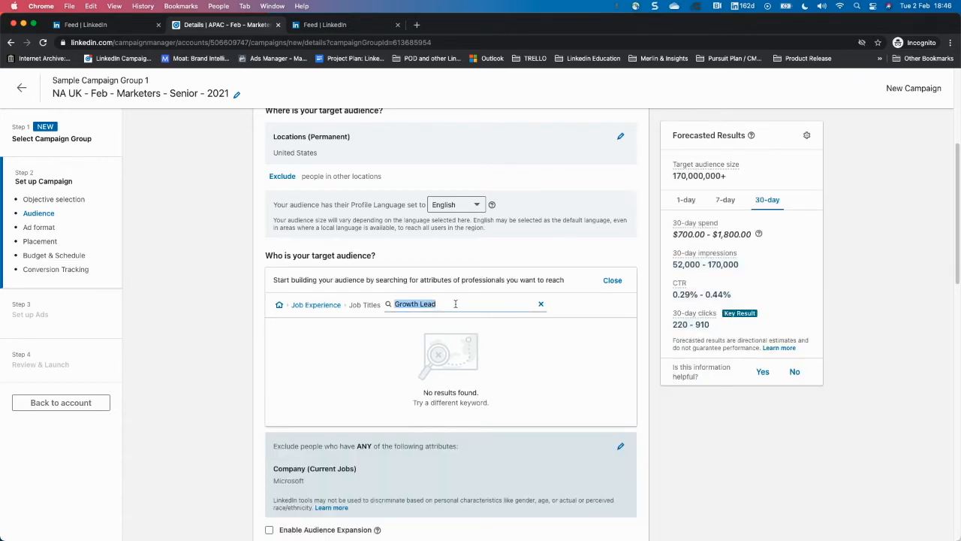
left_click(337, 306)
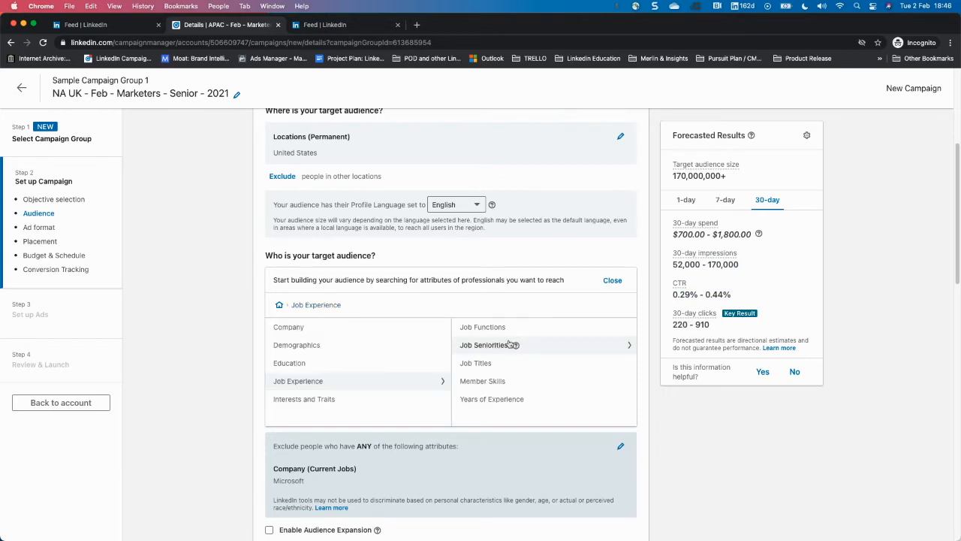
left_click(483, 327)
type("marketing")
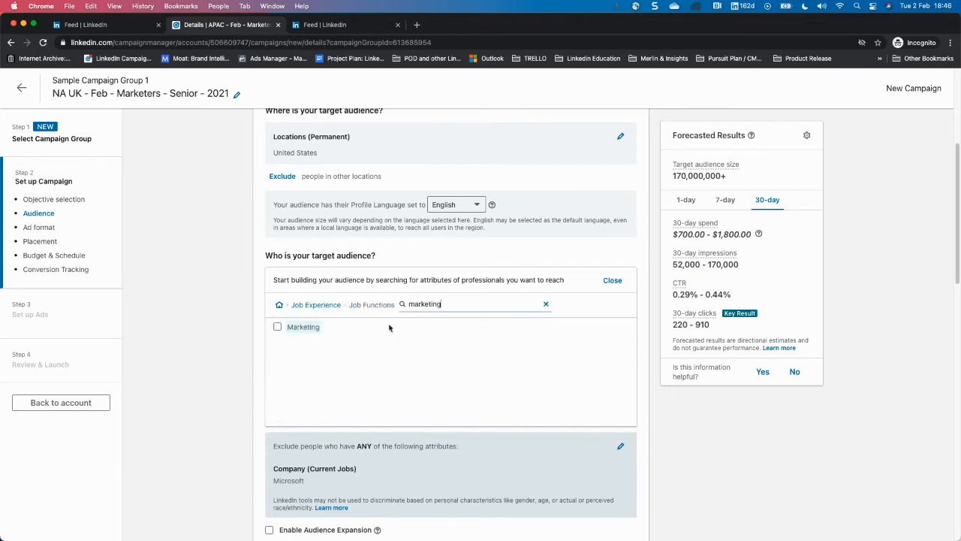
left_click(304, 327)
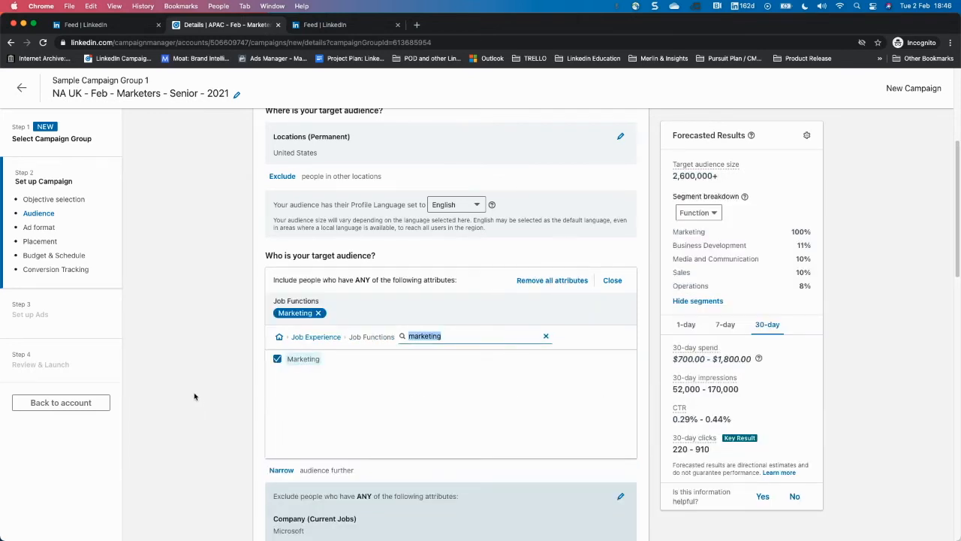
scroll(193, 371, "down", 2)
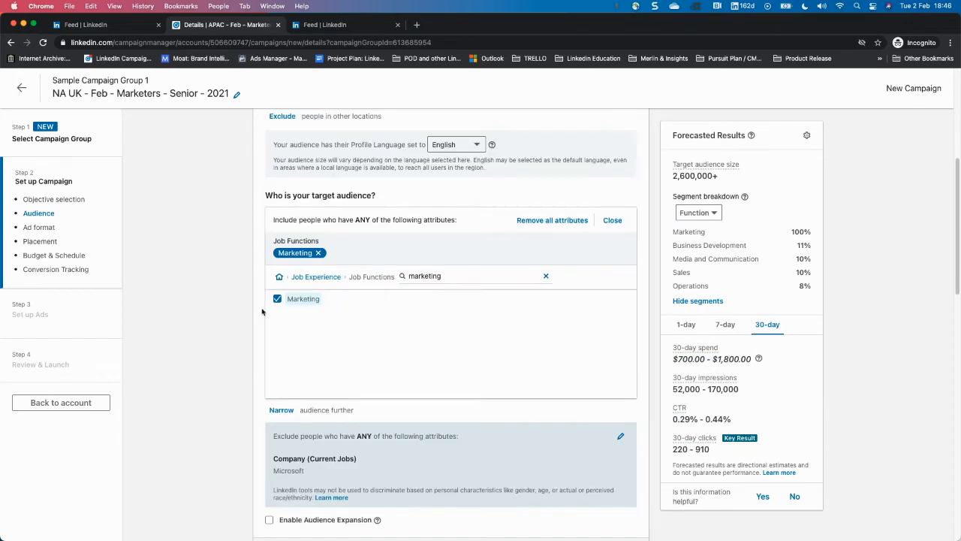
- Save the audience as a template, using "Template marketers 1" as both its name and its description
left_click(307, 277)
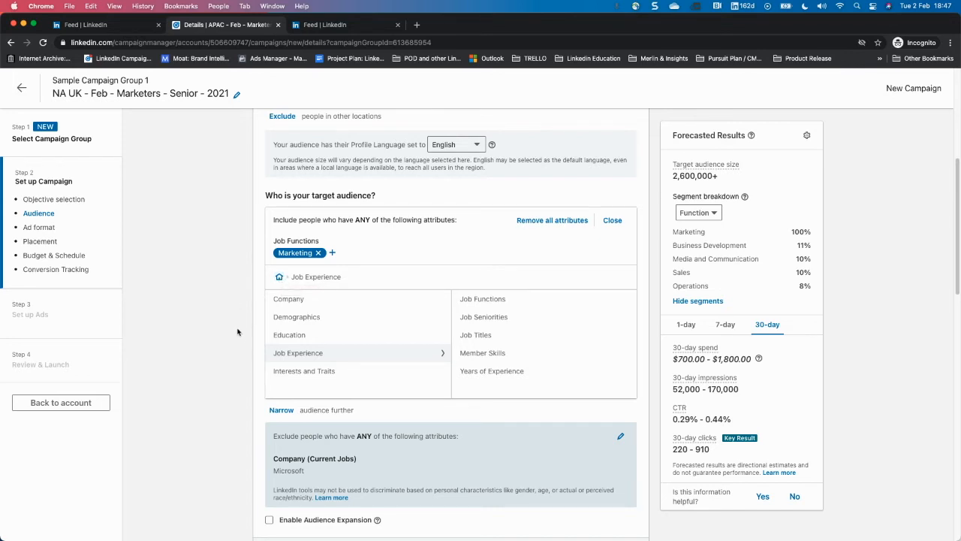
scroll(225, 339, "down", 2)
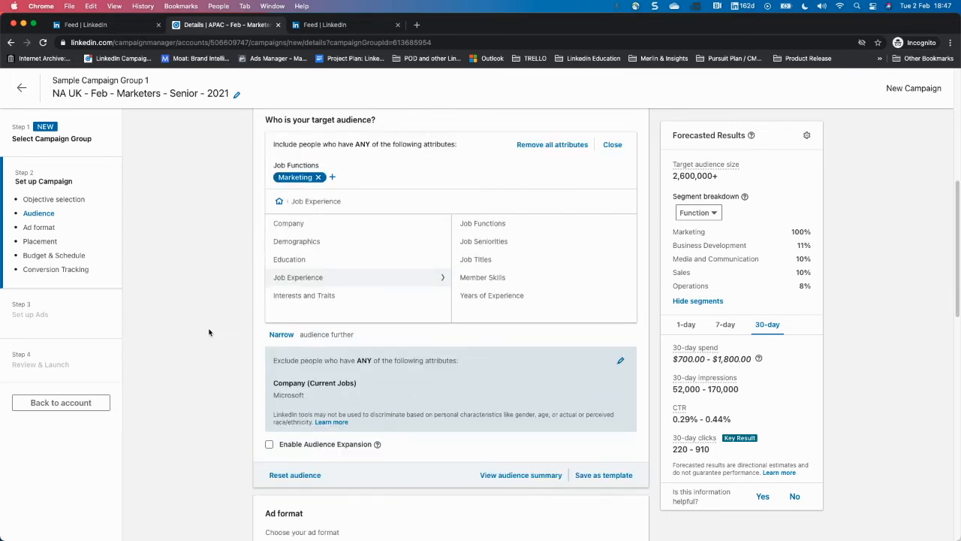
scroll(213, 335, "down", 3)
scroll(206, 348, "down", 2)
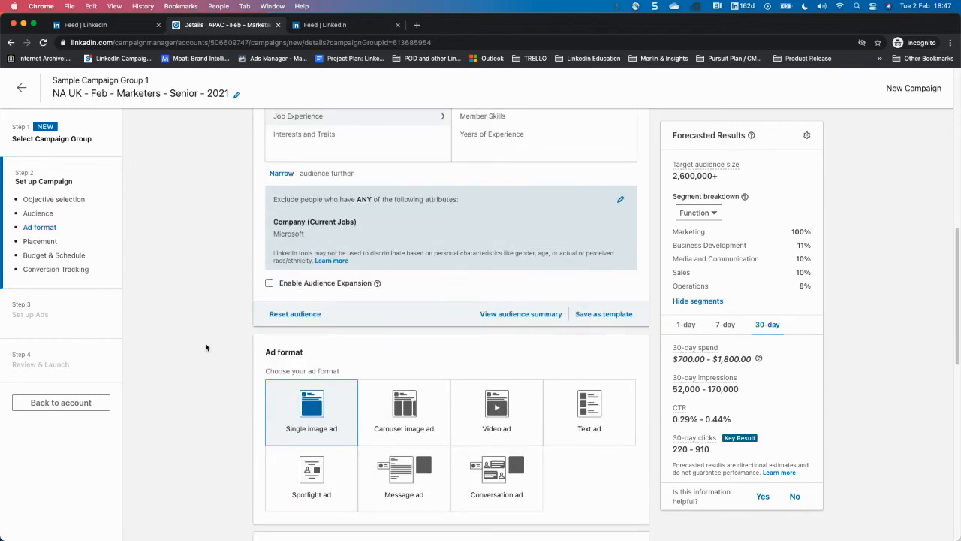
left_click(606, 314)
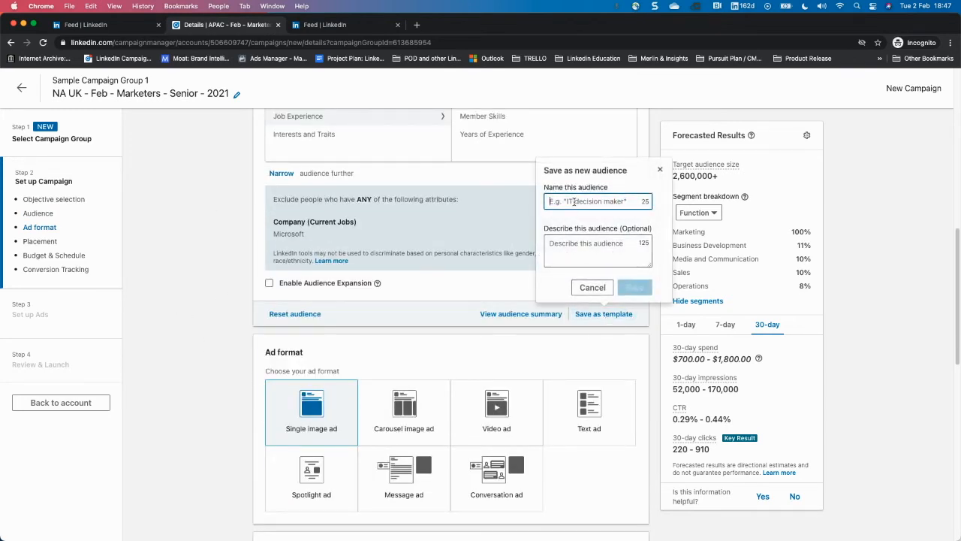
type("Template marketers 1")
left_click(583, 244)
left_click(623, 200)
key("super+a")
key("super+c")
left_click(618, 240)
key("super+v")
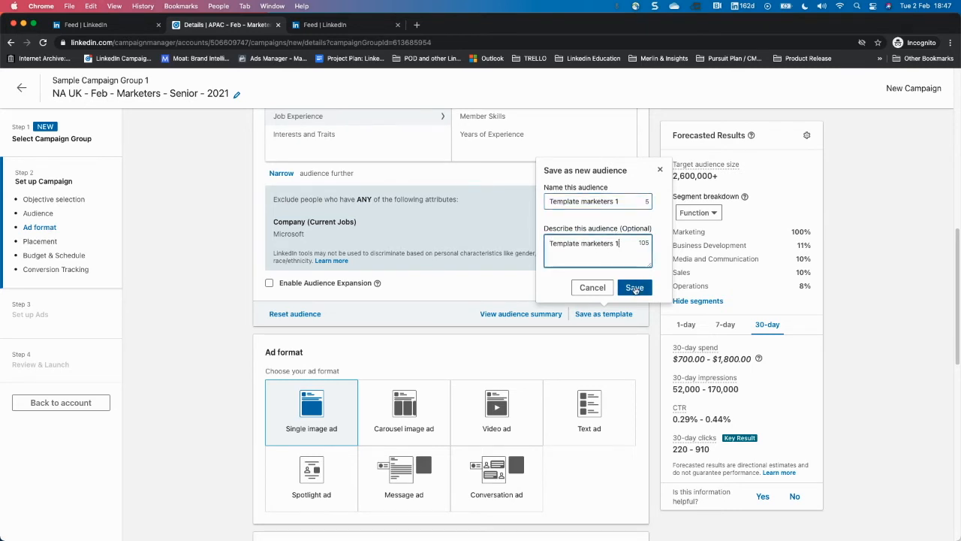
left_click(634, 288)
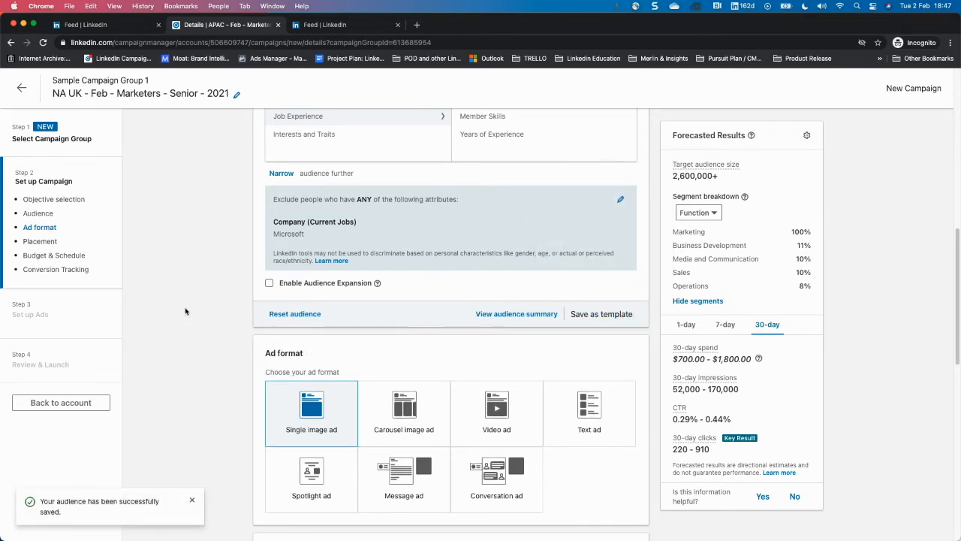
- Look back over the audience targeting settings and dismiss the saved-audience notification
scroll(202, 397, "up", 5)
scroll(202, 396, "up", 6)
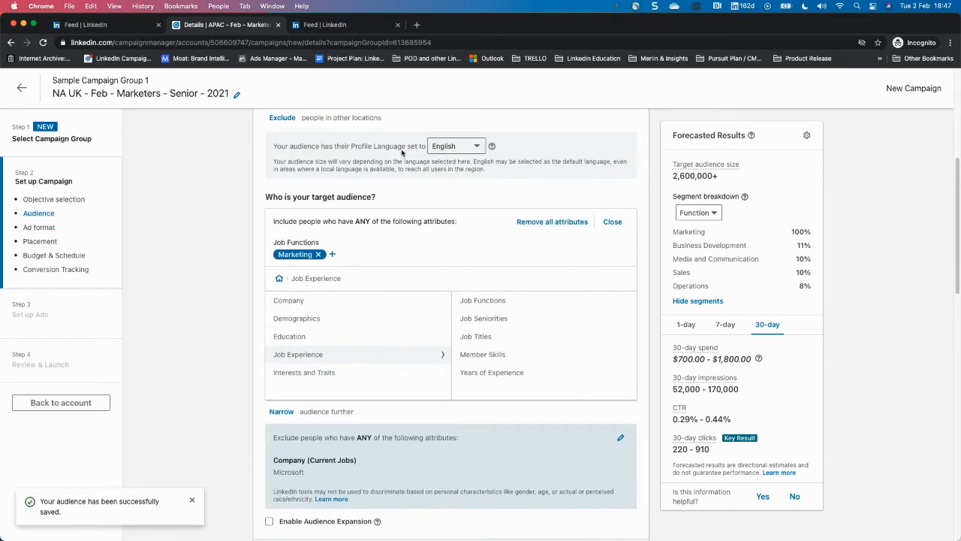
scroll(215, 393, "down", 7)
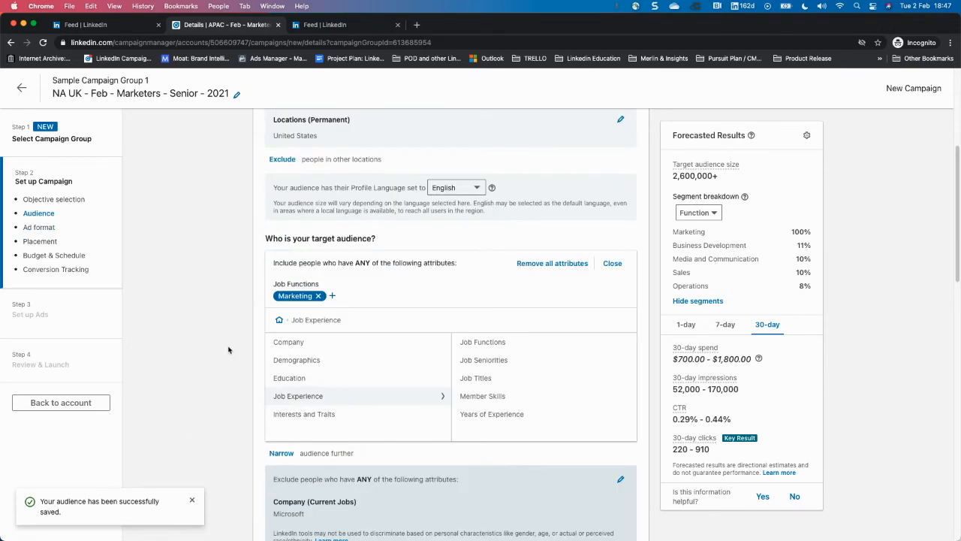
left_click(193, 500)
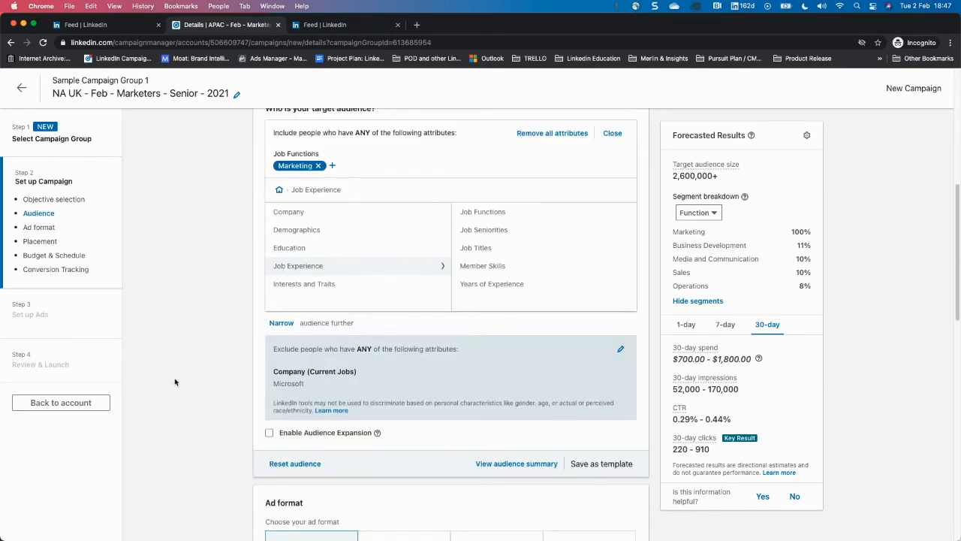
- Check the saved audiences list for the Template marketers 1 template
scroll(196, 401, "up", 9)
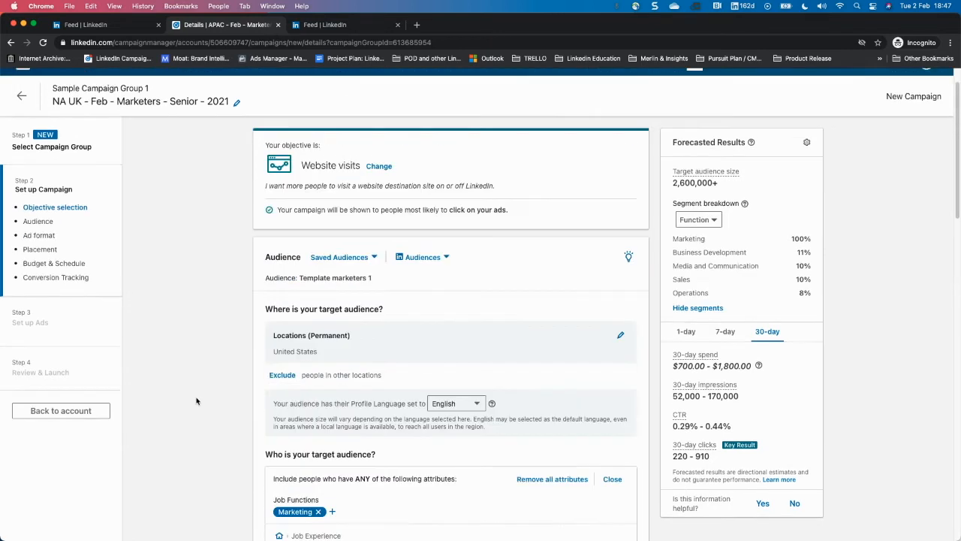
left_click(365, 262)
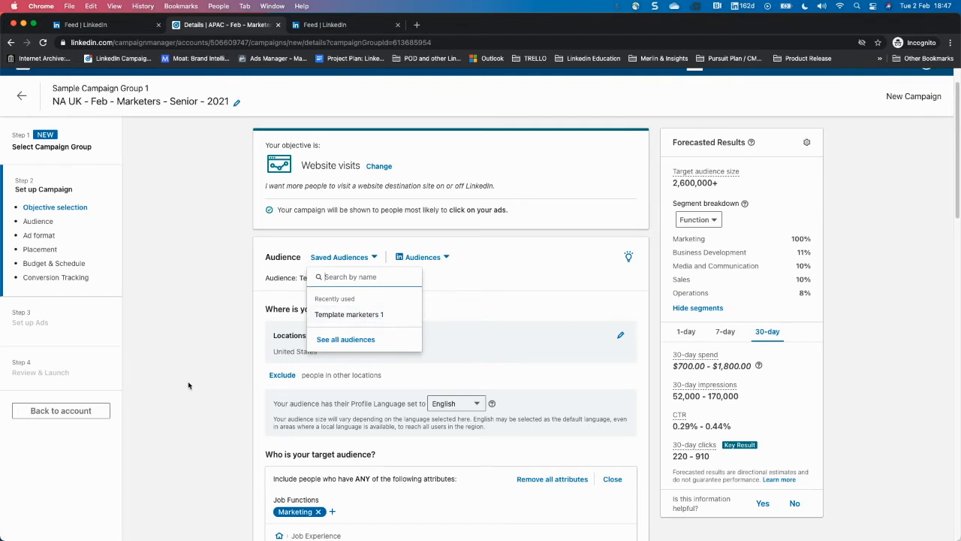
left_click(211, 386)
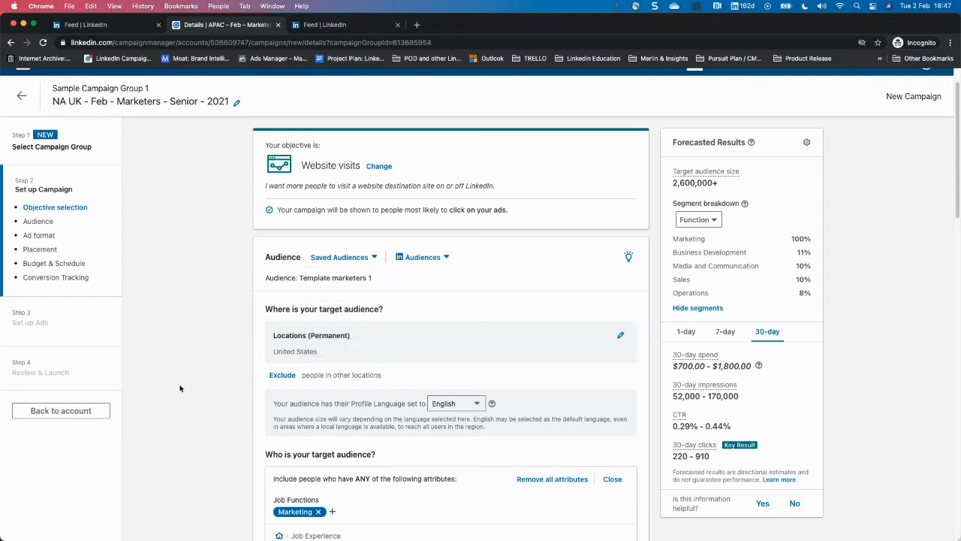
- Disable the LinkedIn Audience Network in the campaign's Placement section, leaving Single image ad as the ad format
scroll(218, 353, "down", 3)
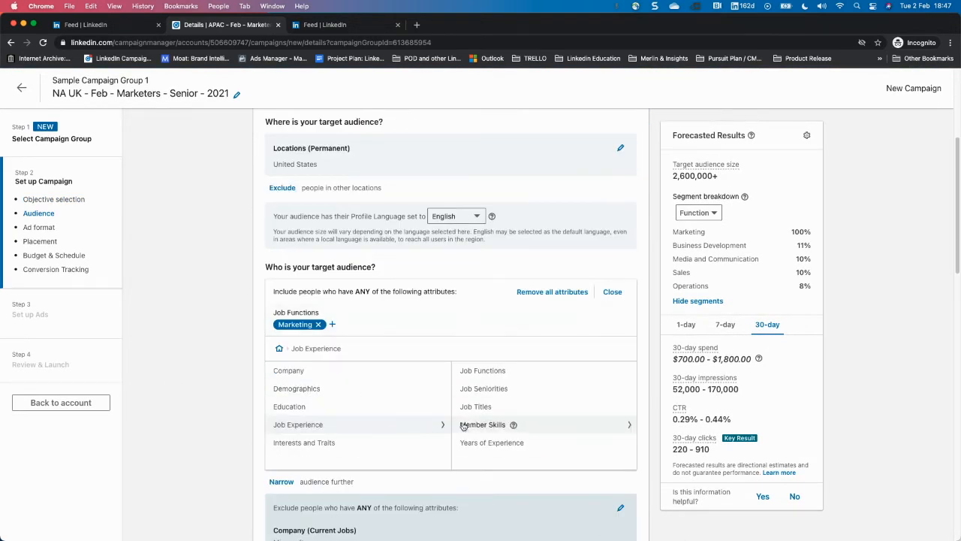
scroll(464, 425, "down", 5)
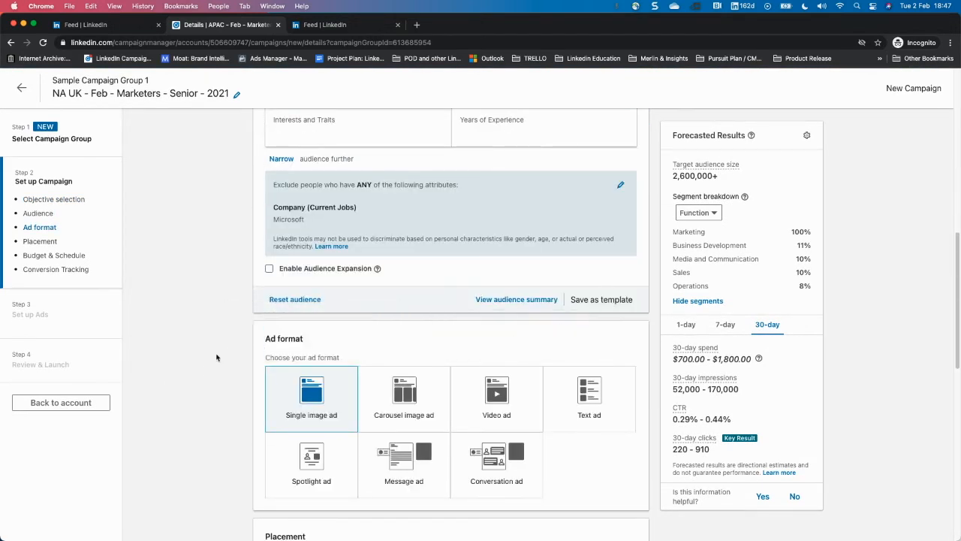
scroll(216, 357, "down", 1)
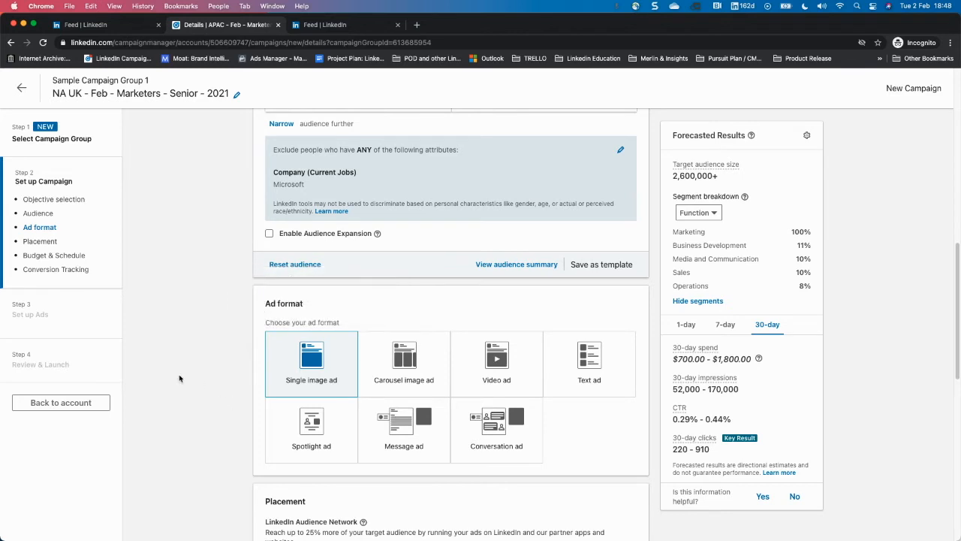
scroll(180, 379, "down", 2)
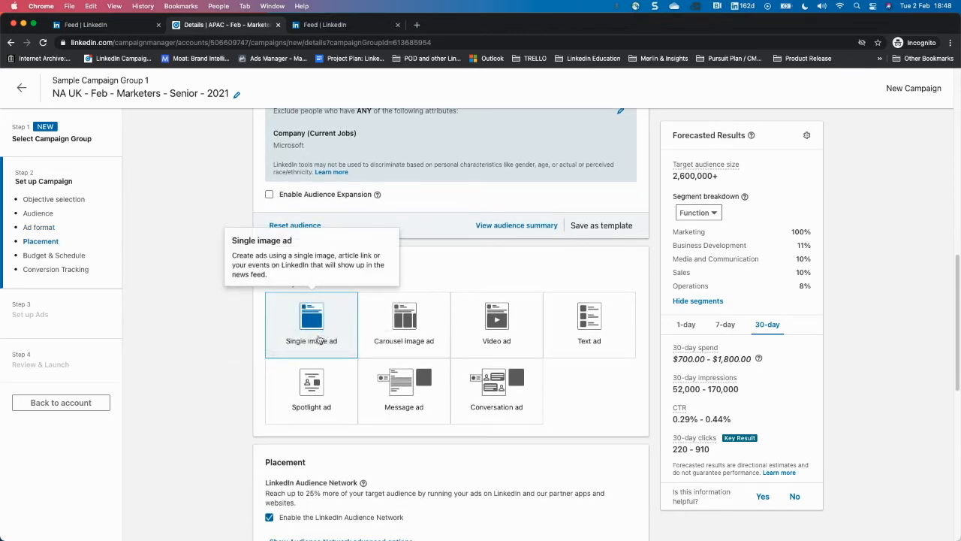
scroll(196, 401, "down", 2)
scroll(196, 401, "down", 2)
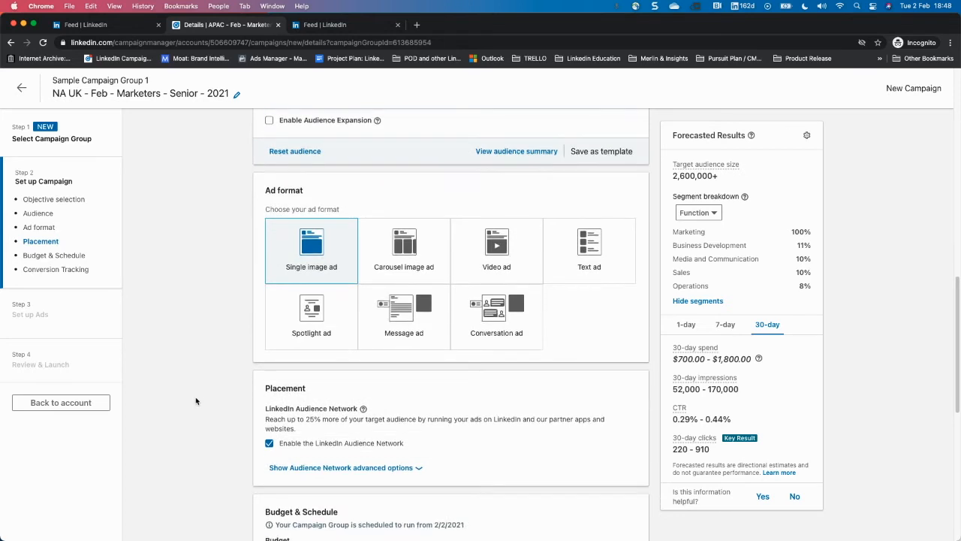
left_click_drag(274, 368, 349, 368)
left_click(206, 390)
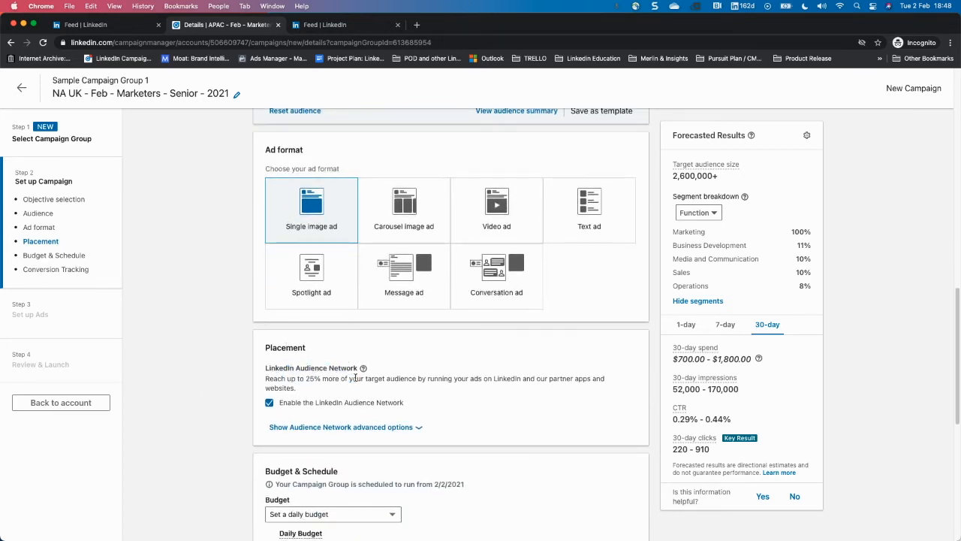
left_click(269, 403)
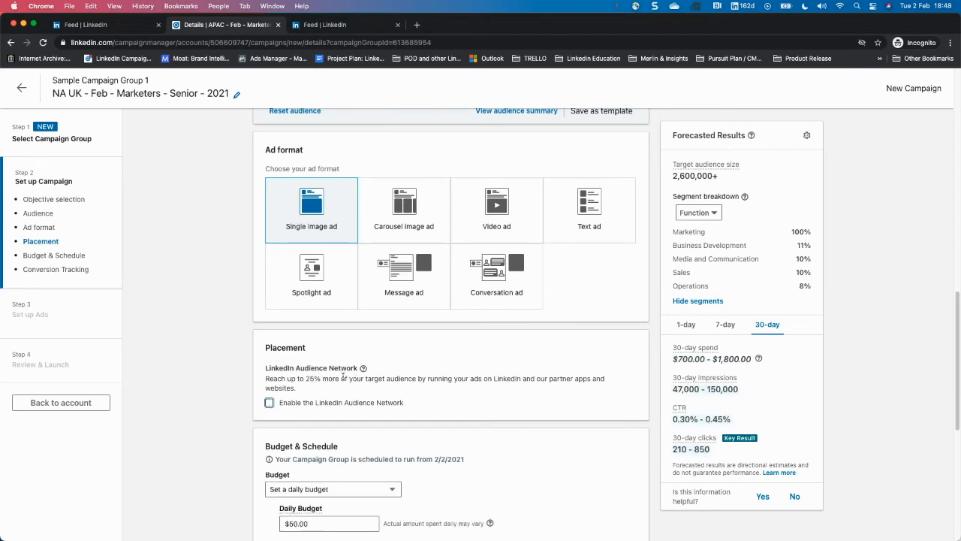
- Read through the description of the LinkedIn Audience Network in the Placement section
left_click_drag(322, 378, 434, 378)
left_click(377, 378)
left_click(373, 380)
left_click_drag(366, 380, 466, 380)
left_click(394, 381)
left_click_drag(390, 382, 507, 380)
left_click(457, 380)
left_click(480, 381)
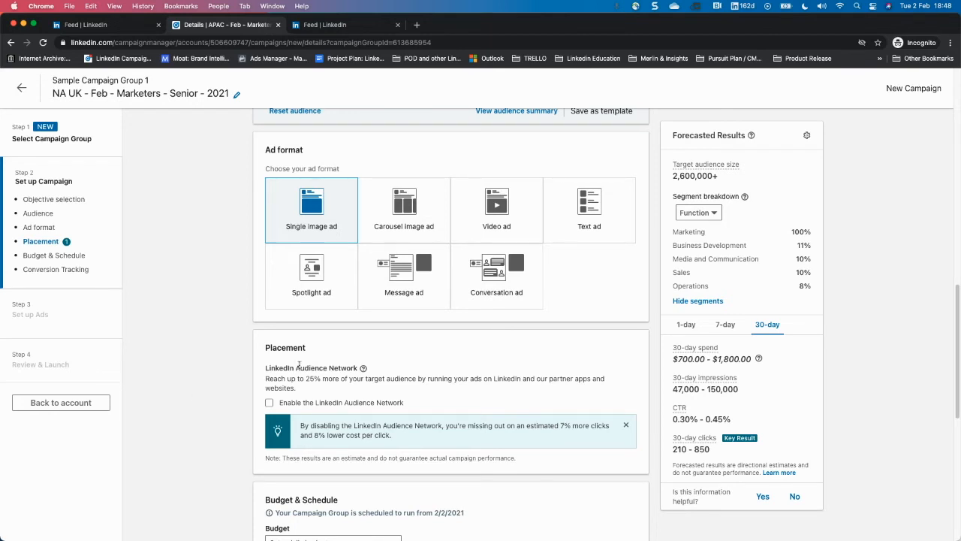
left_click_drag(266, 366, 362, 368)
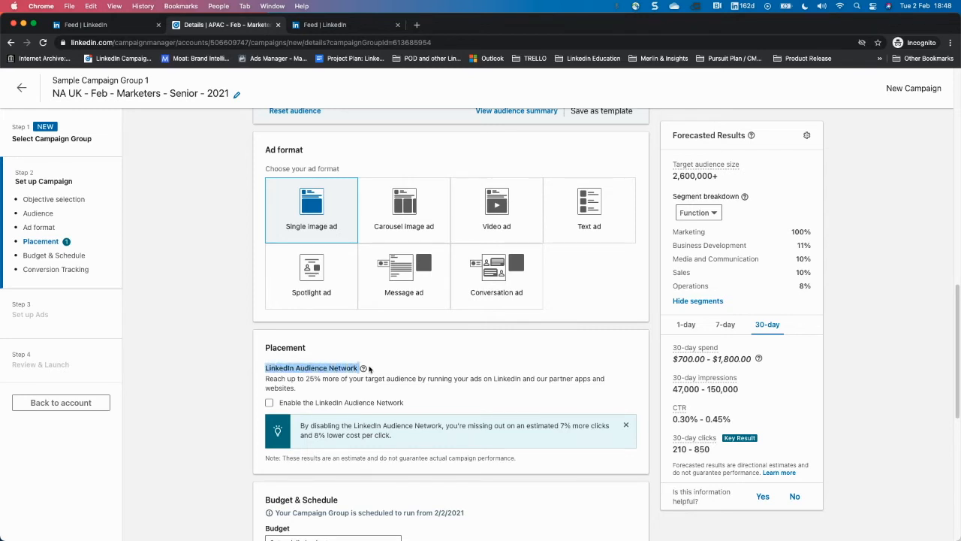
left_click(300, 386)
left_click_drag(285, 380, 442, 379)
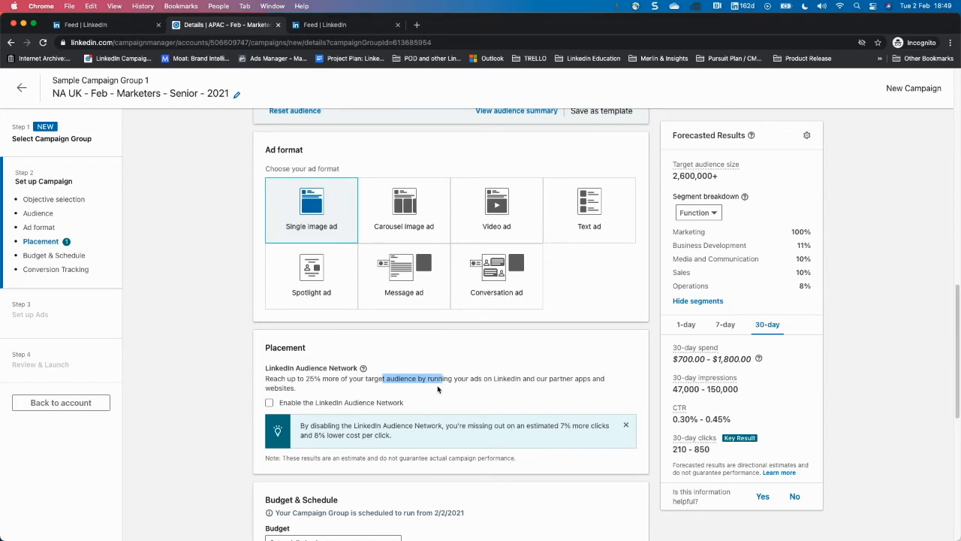
left_click(440, 393)
- Turn the LinkedIn Audience Network on for a trial and switch it back off
left_click(270, 403)
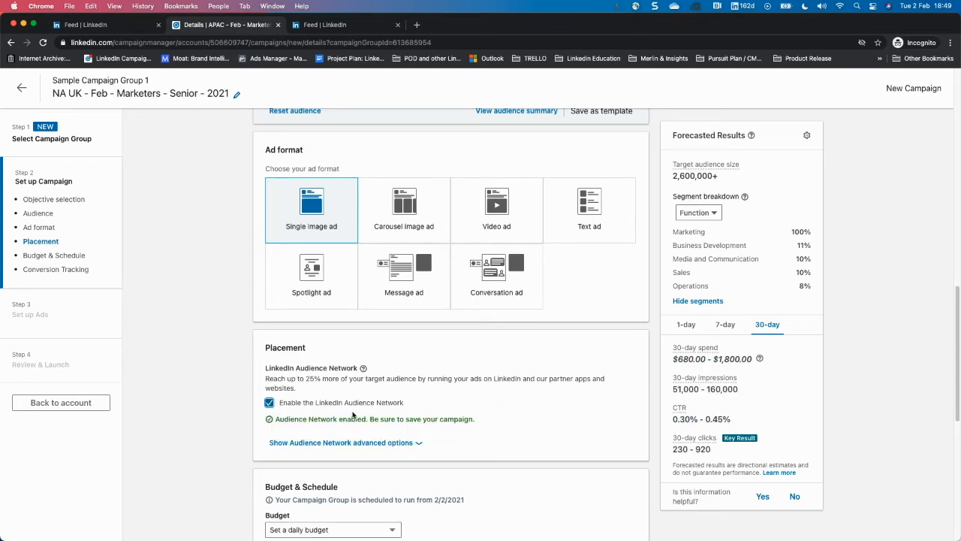
left_click_drag(324, 404, 422, 405)
left_click(180, 419)
left_click(270, 403)
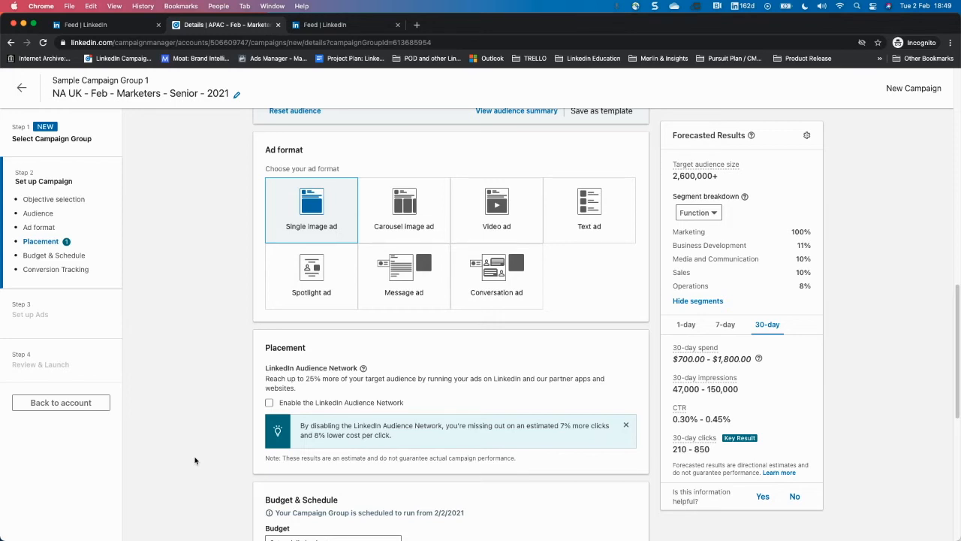
- Review the available budget types in the Budget & Schedule section, keeping the daily budget
scroll(204, 432, "down", 5)
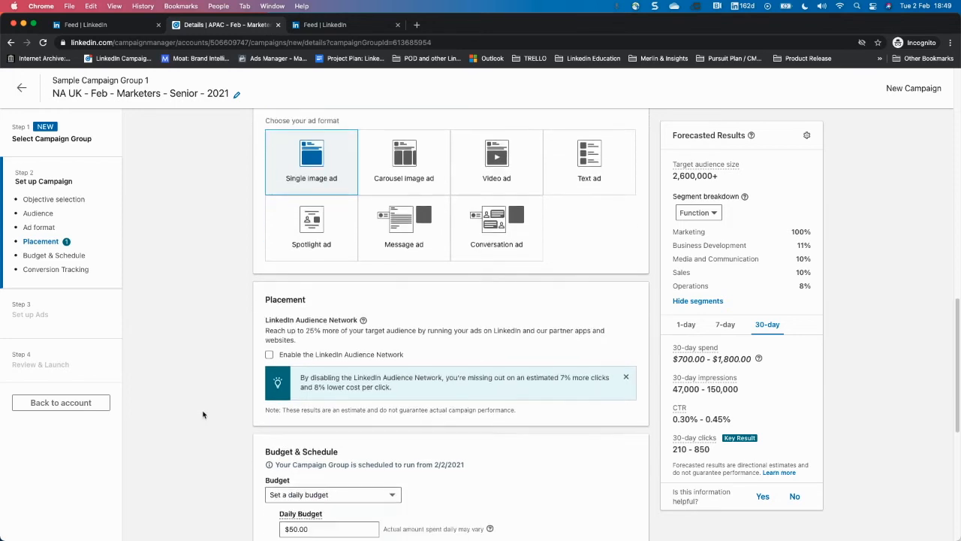
scroll(203, 415, "down", 2)
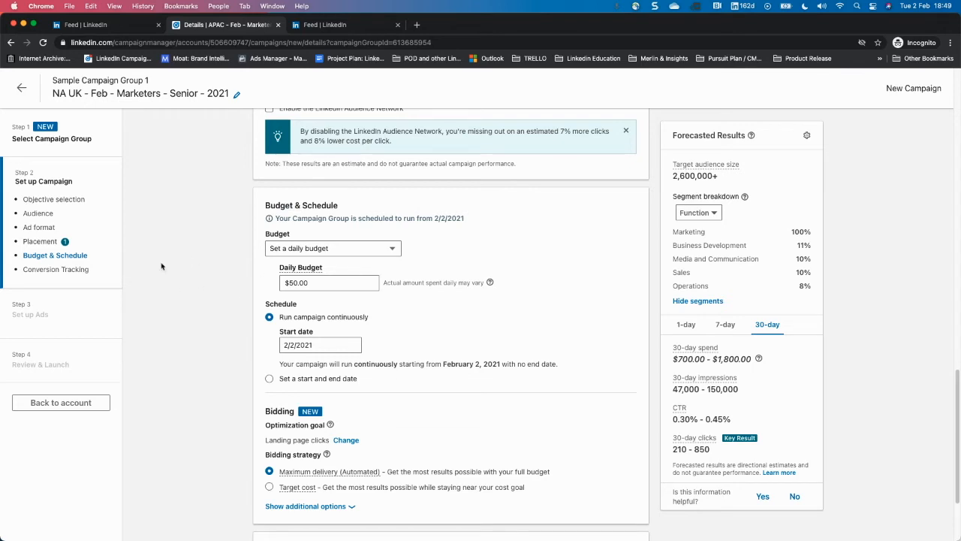
left_click(354, 253)
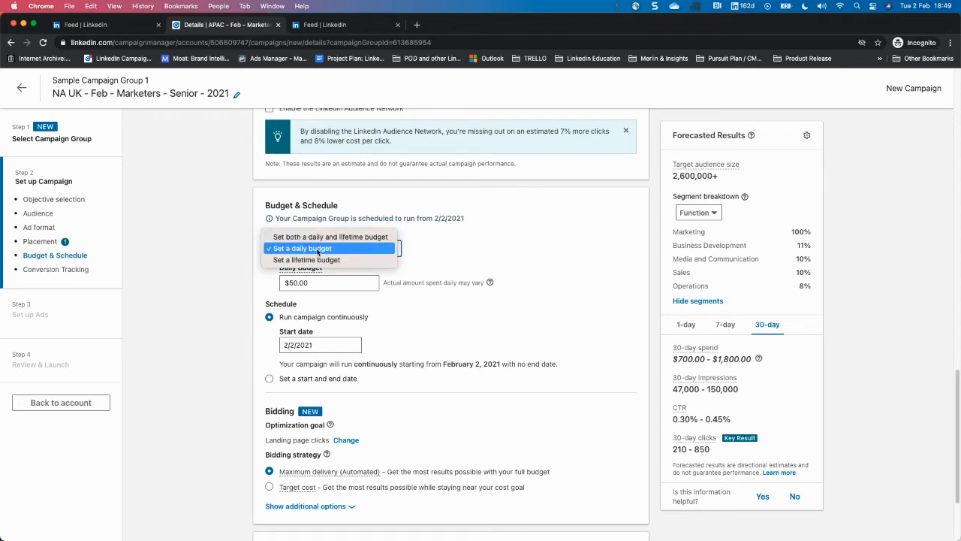
left_click(353, 251)
key("Tab")
left_click(234, 286)
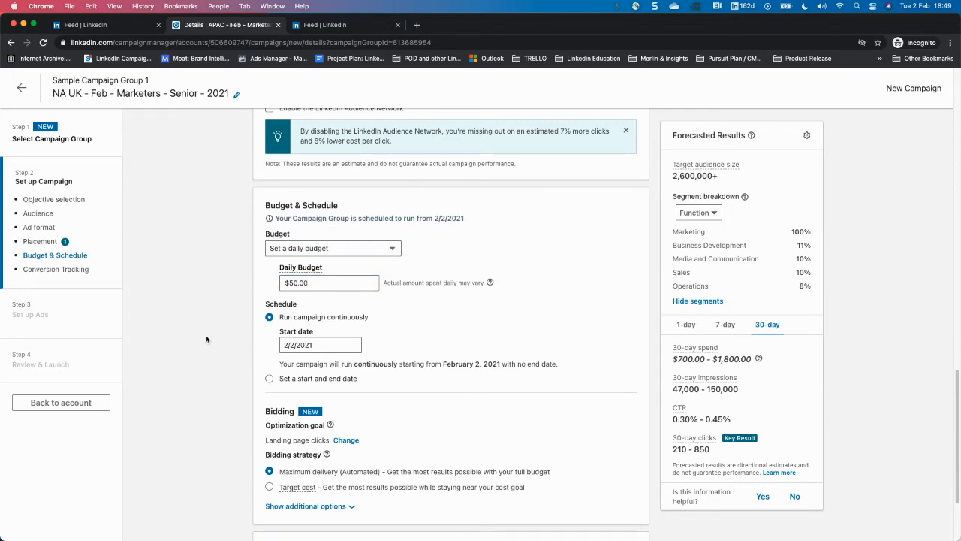
- Calculate 100*30 in Spotlight Search to work out a monthly spend
key("super+space")
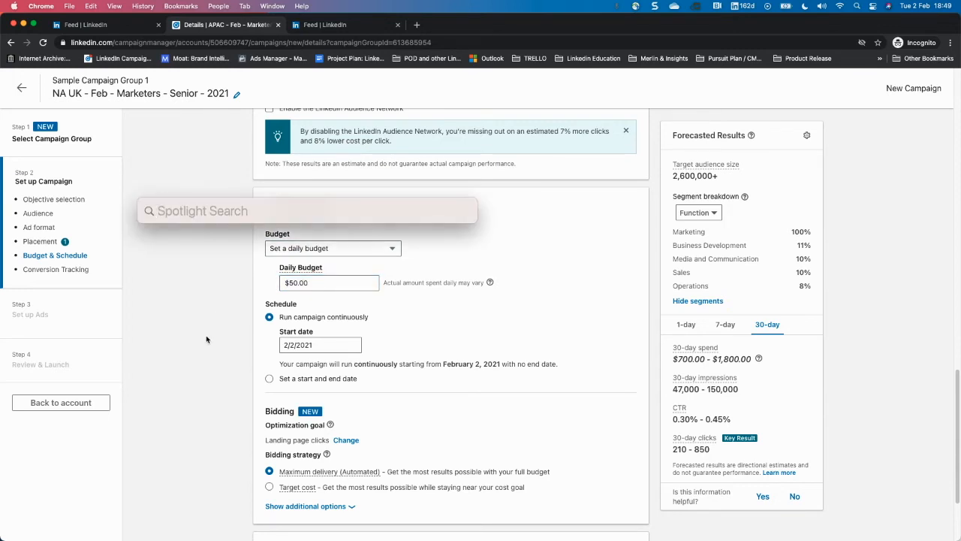
type("100")
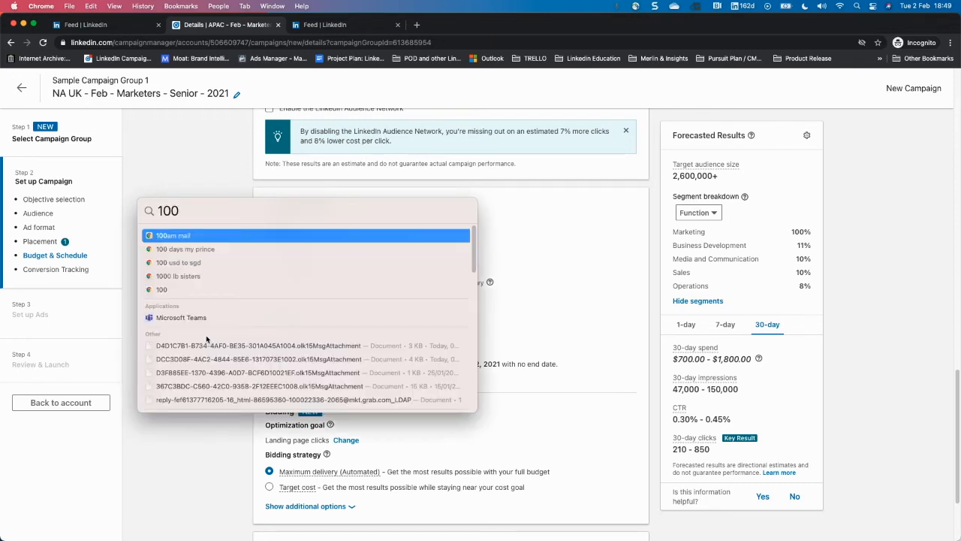
type("*30")
key("Escape")
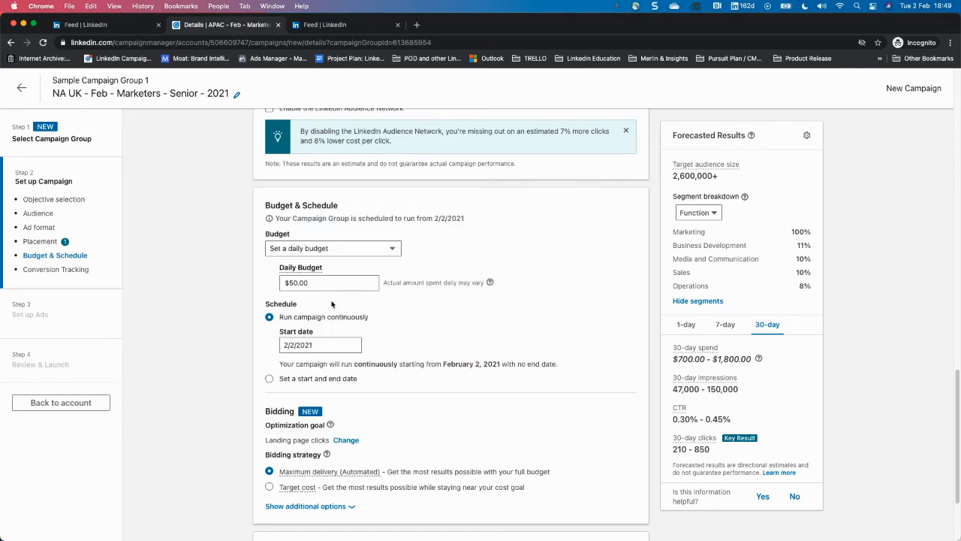
- Calculate 5000/30 in Spotlight Search and set the daily budget to $166
left_click(323, 283)
key("super+space")
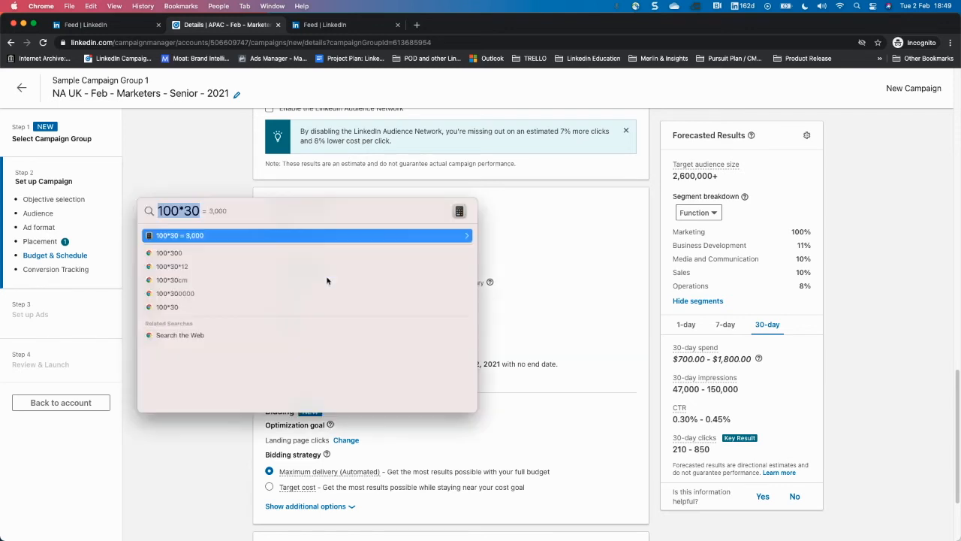
type("5000")
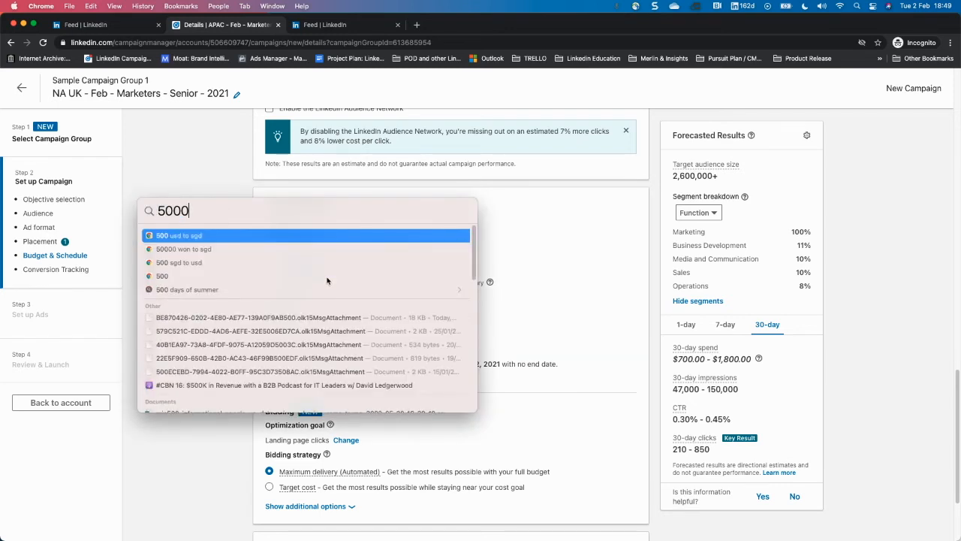
type("/30")
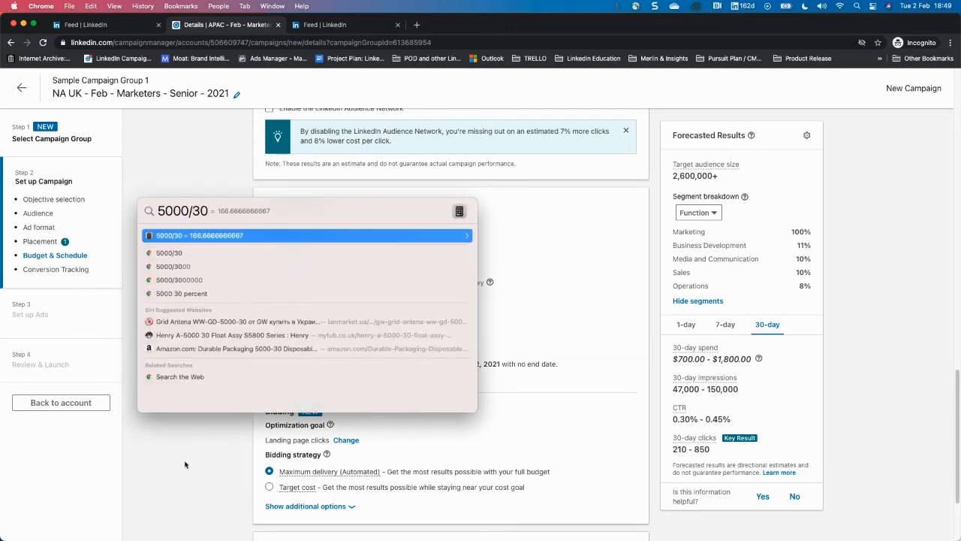
key("Escape")
key("BackSpace")
key("BackSpace")
type("166")
left_click(202, 346)
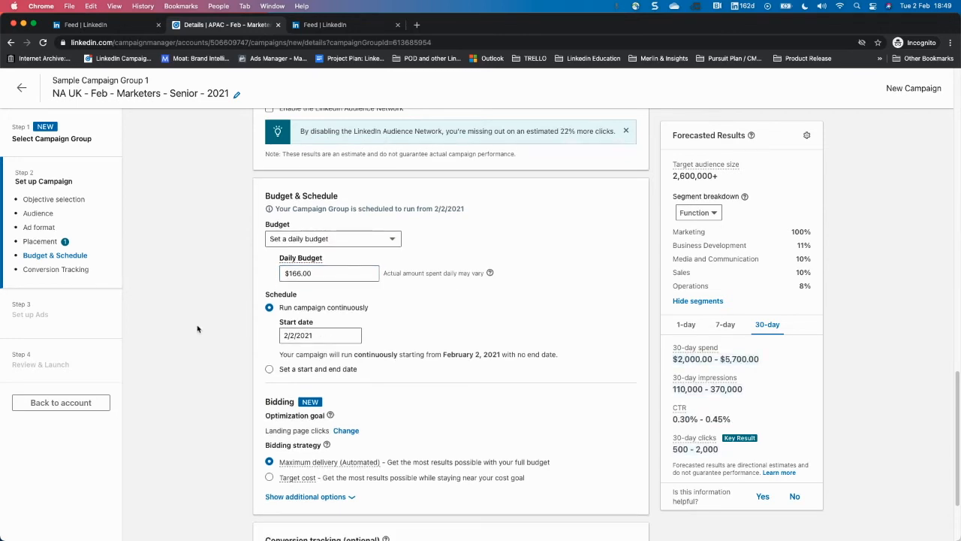
- Switch the schedule to a set start and end date, keeping the proposed dates of 2/2/2021 and 3/1/2021
left_click(269, 368)
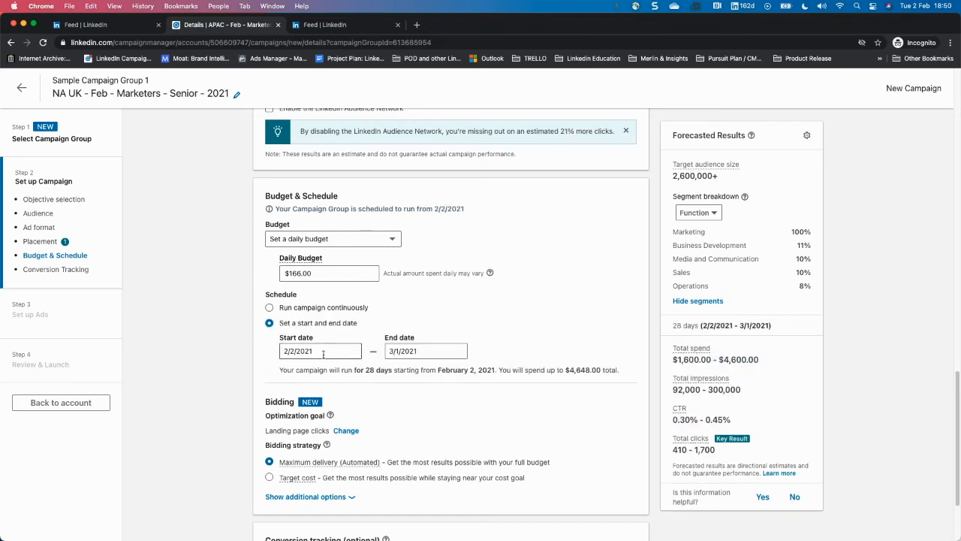
left_click(430, 350)
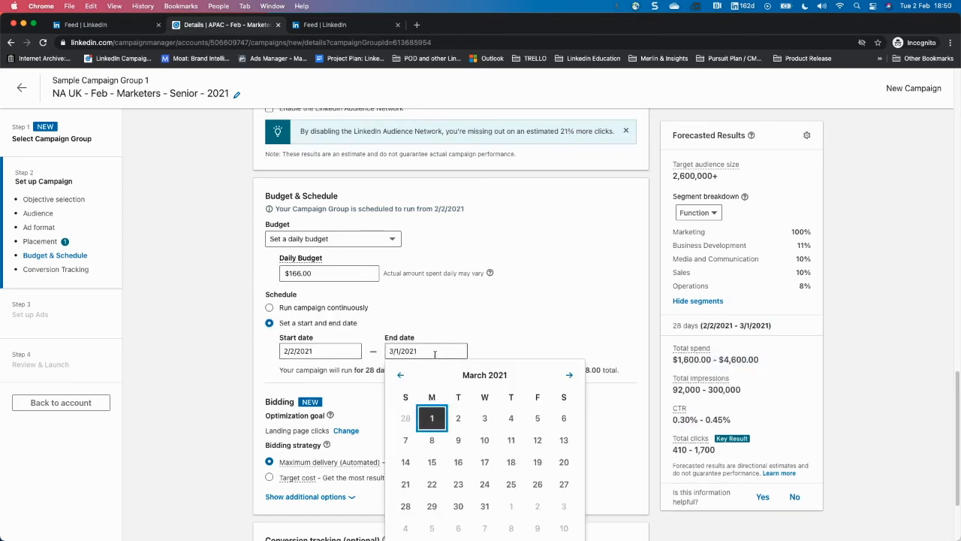
left_click(225, 375)
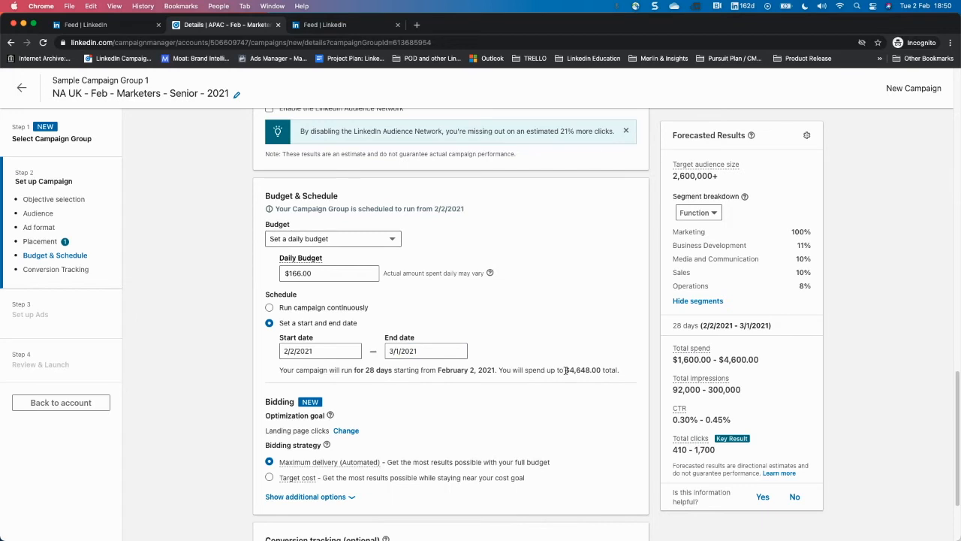
- Examine the maximum total spend for the schedule and look back over the audience settings
mouse_move(565, 370)
left_mouse_down()
mouse_move(604, 371)
mouse_move(565, 368)
left_mouse_up()
left_click(566, 370)
left_click_drag(601, 369, 567, 369)
left_click(565, 369)
left_click_drag(174, 373, 183, 395)
scroll(182, 397, "up", 10)
left_click(204, 380)
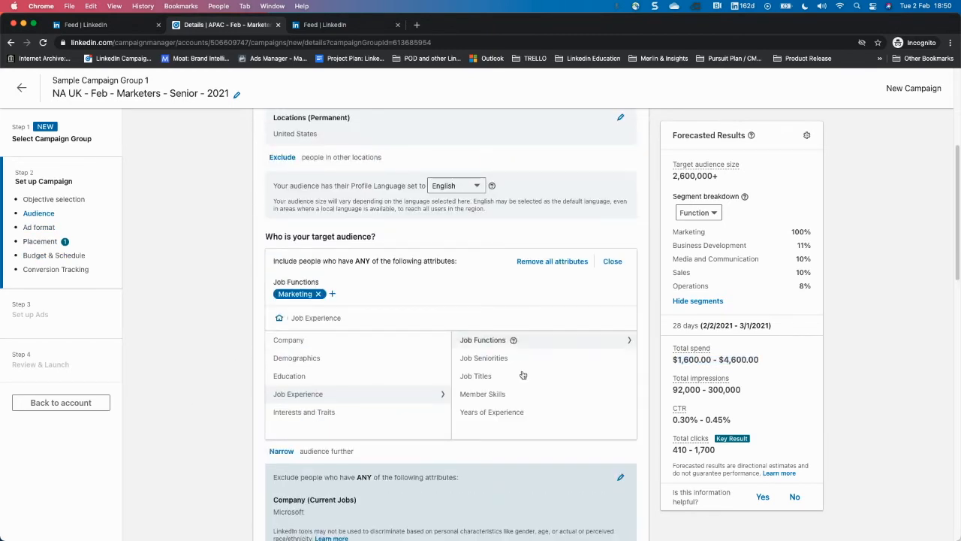
scroll(219, 433, "down", 7)
scroll(219, 433, "down", 3)
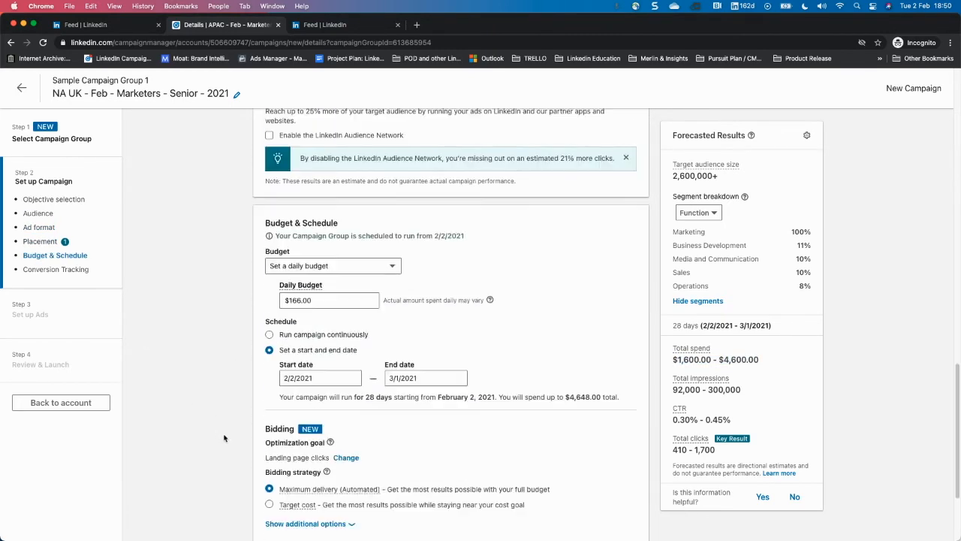
mouse_move(566, 397)
left_mouse_down()
mouse_move(601, 397)
mouse_move(565, 398)
left_mouse_up()
left_click(566, 397)
- Check the end date calendar without changing it and switch the campaign to a lifetime budget
left_click(434, 380)
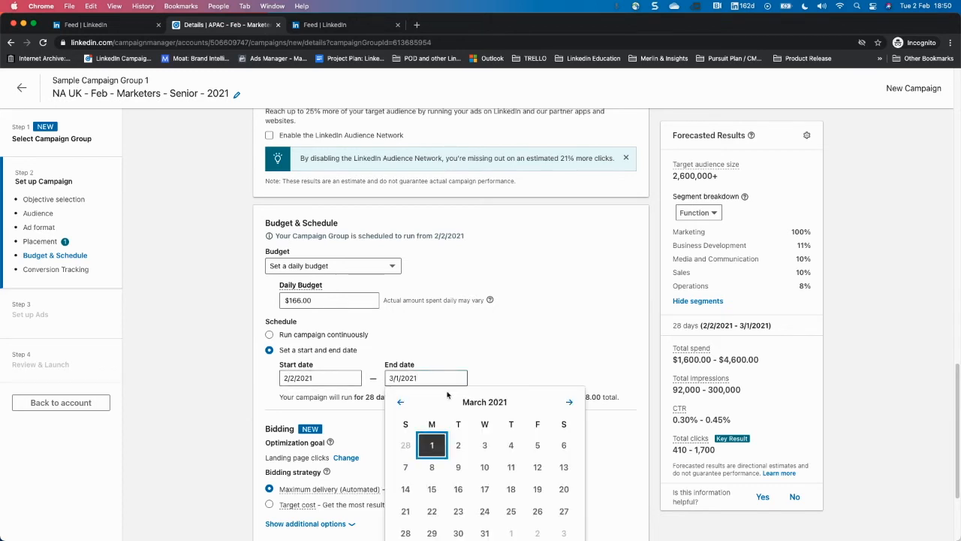
left_click(205, 378)
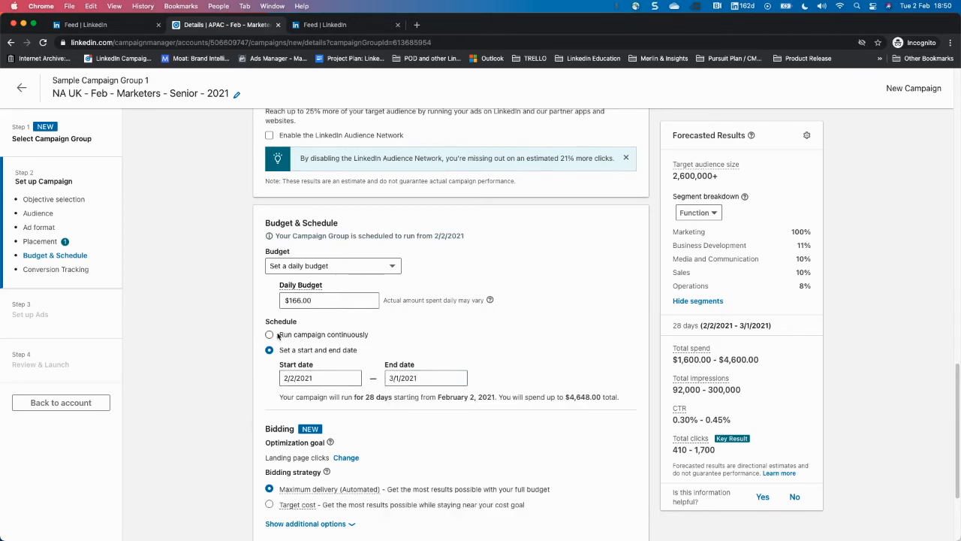
left_click(330, 268)
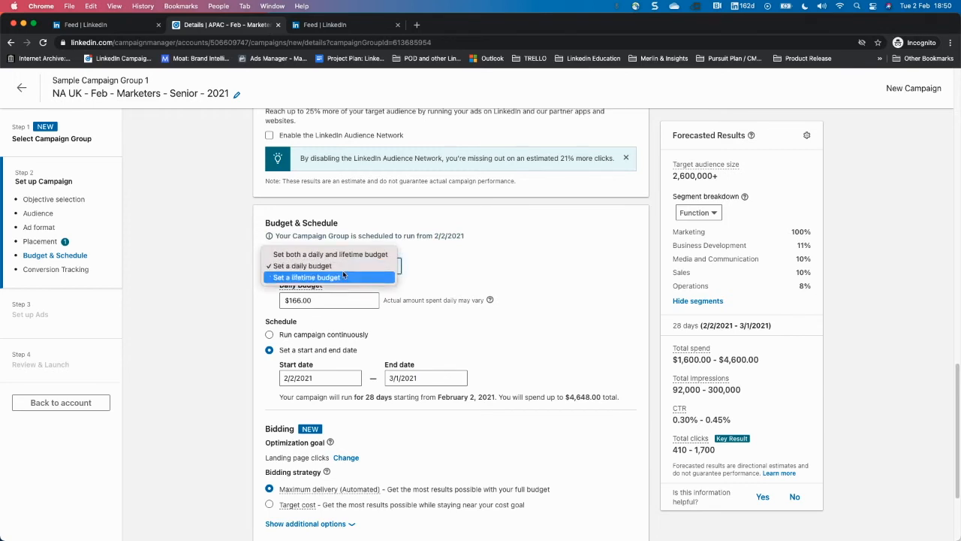
left_click(343, 278)
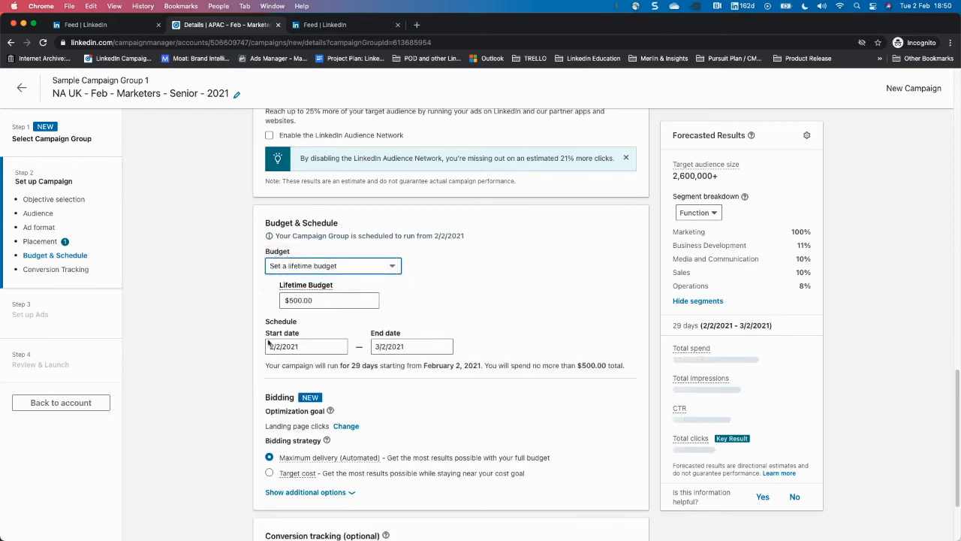
- Set the campaign's end date to 3/31/2021
scroll(218, 420, "up", 2)
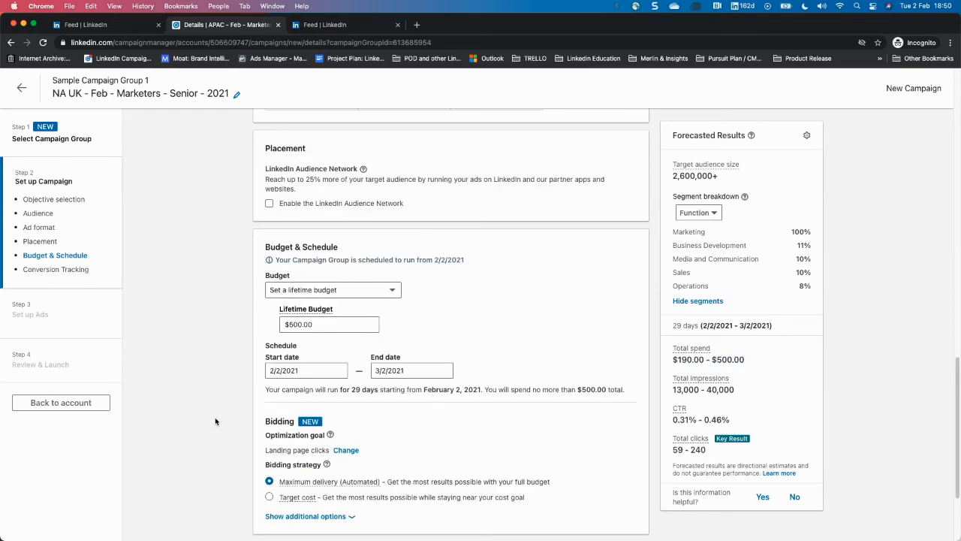
left_click(394, 370)
left_click(394, 370)
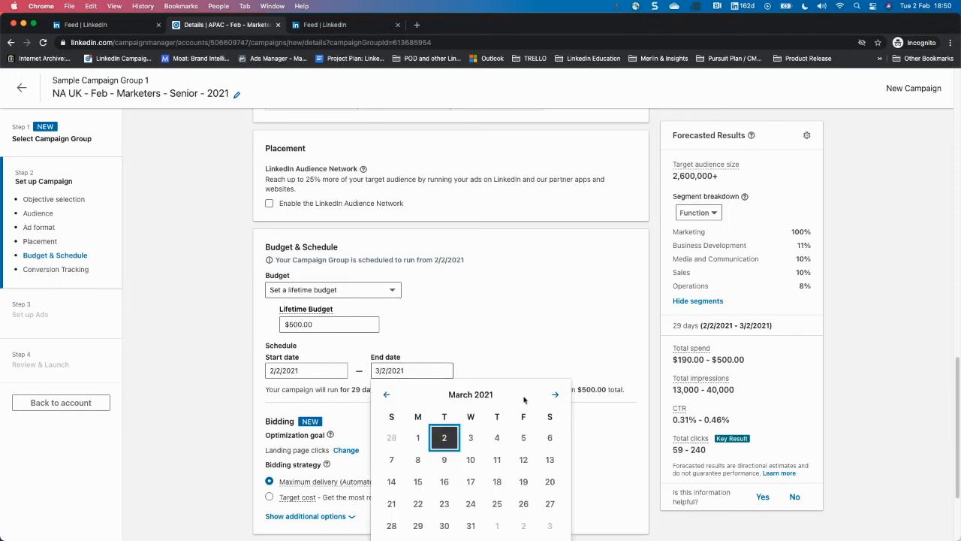
scroll(559, 432, "down", 1)
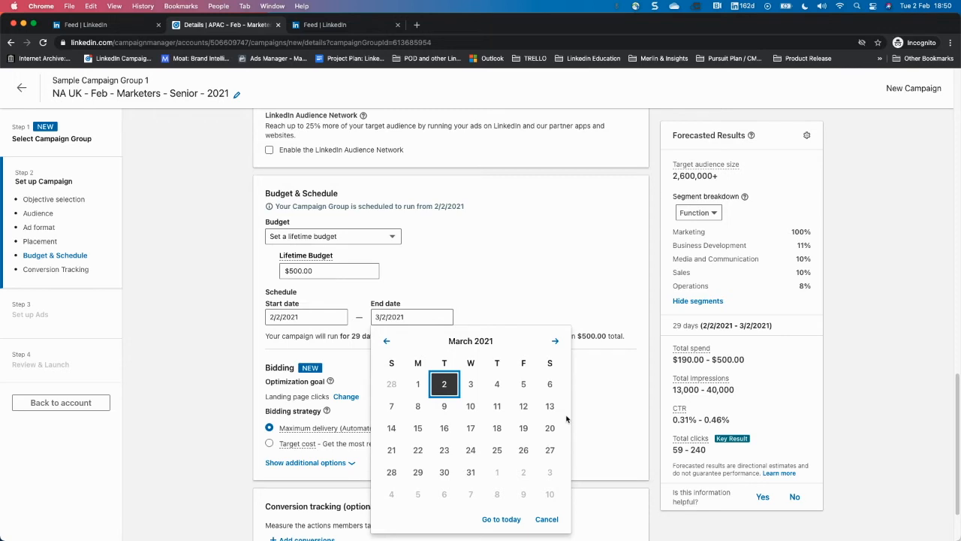
left_click(474, 477)
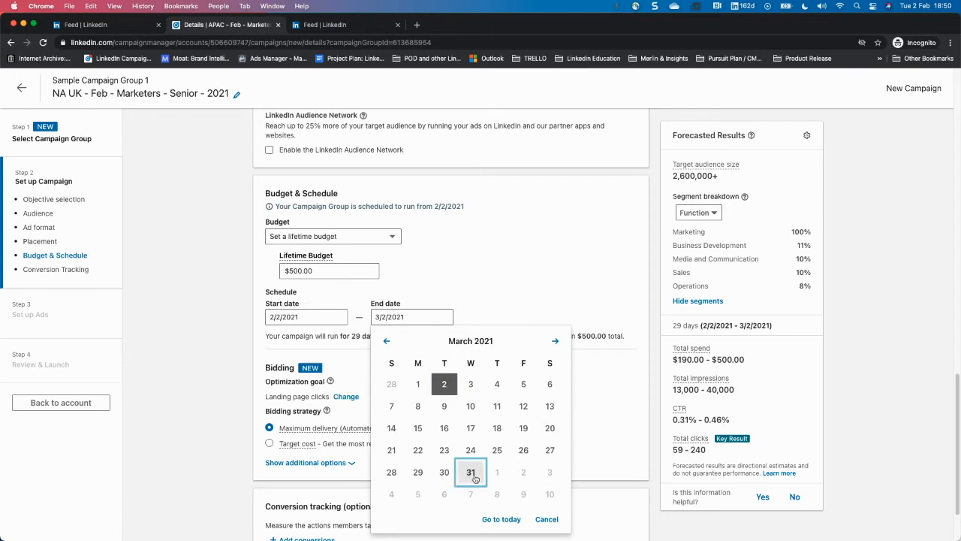
left_click(421, 332)
left_click(344, 328)
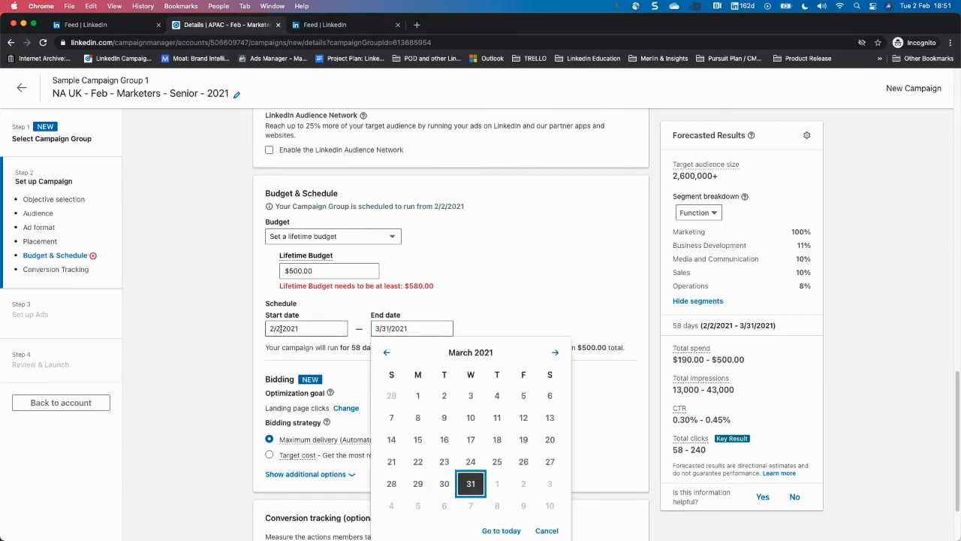
left_click(411, 328)
left_click(470, 483)
- Set the lifetime budget to $5,000 for the schedule ending 3/31/2021
left_click(337, 268)
type("1500")
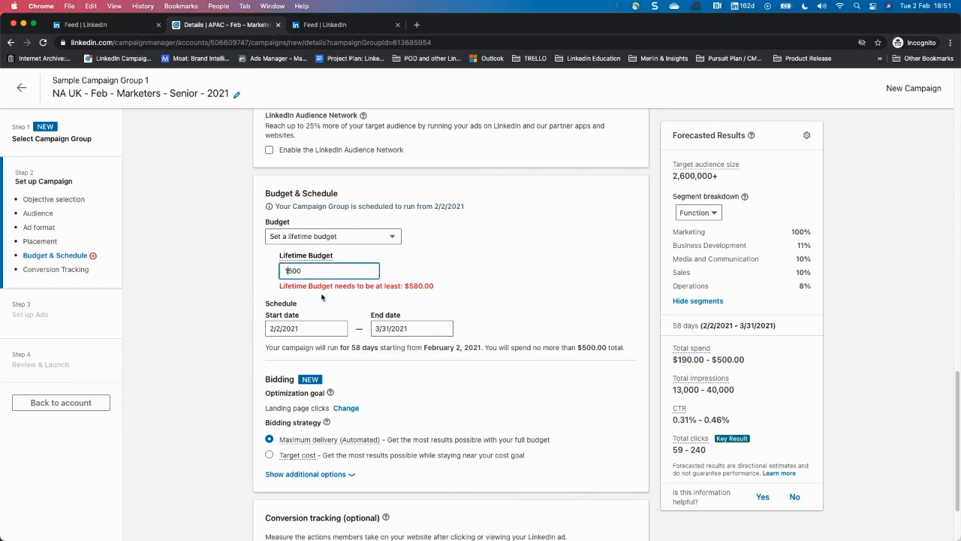
key("super+a")
type("5000")
left_click(187, 342)
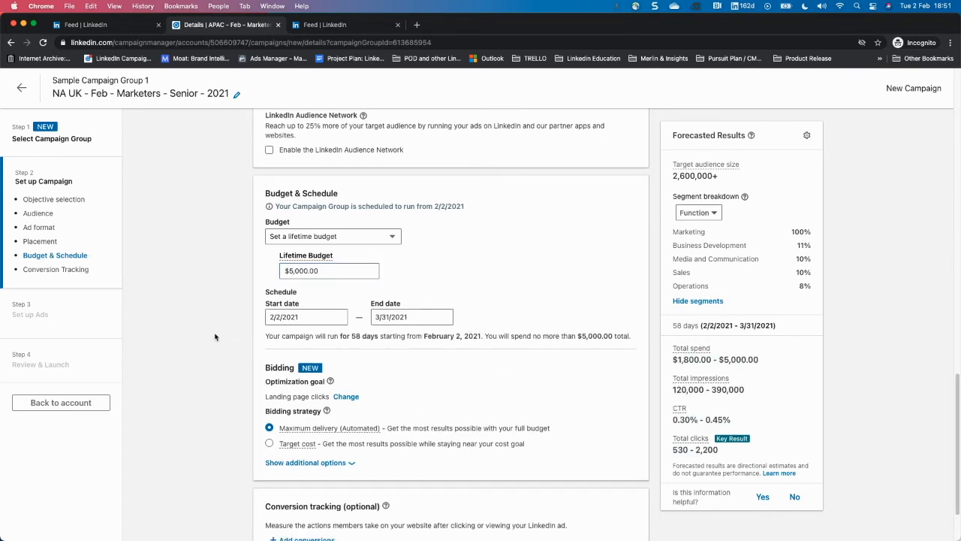
- Switch the campaign to a daily budget and set it to $100
left_click(297, 237)
left_click(297, 234)
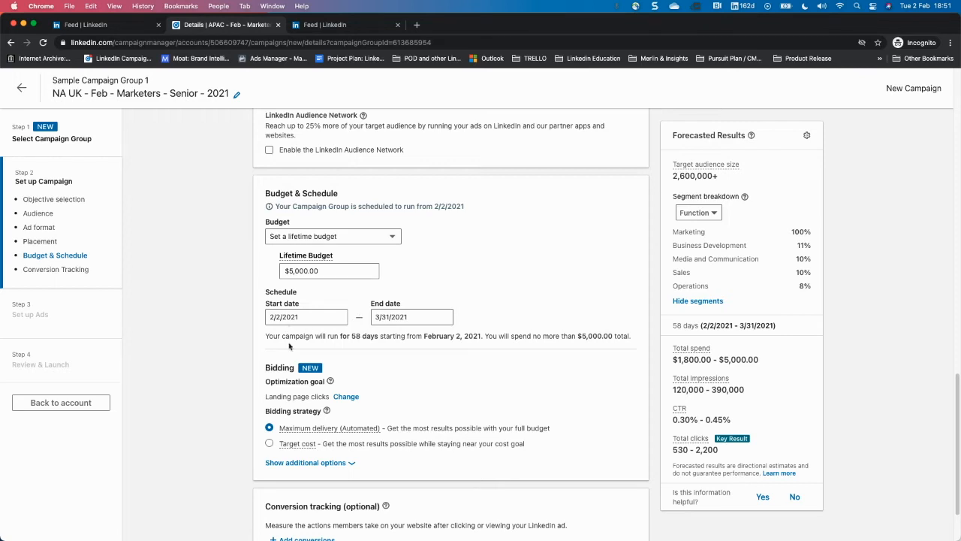
left_click(336, 239)
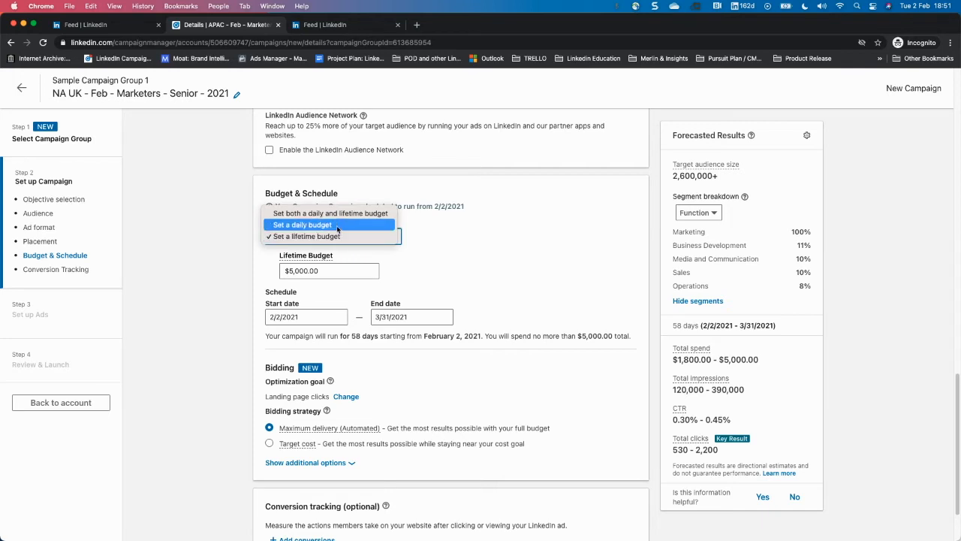
left_click(337, 229)
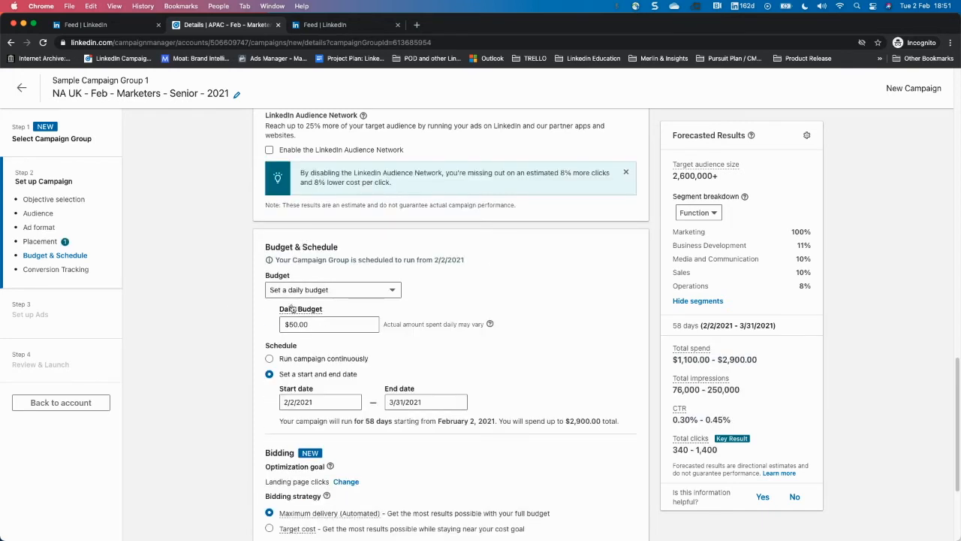
left_click_drag(322, 324, 212, 337)
type("100")
left_click(218, 344)
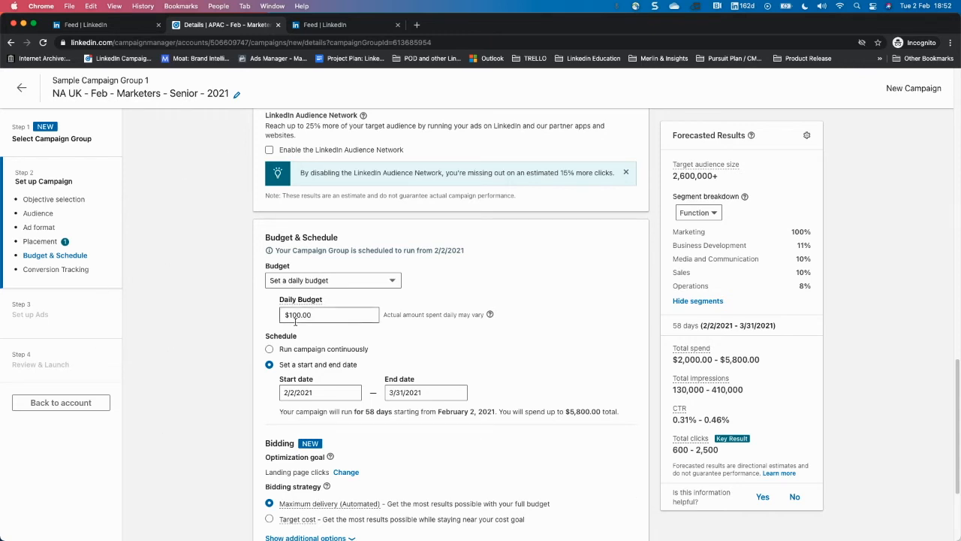
- Switch from the daily budget to a lifetime budget and set it to $5,000
left_click(323, 282)
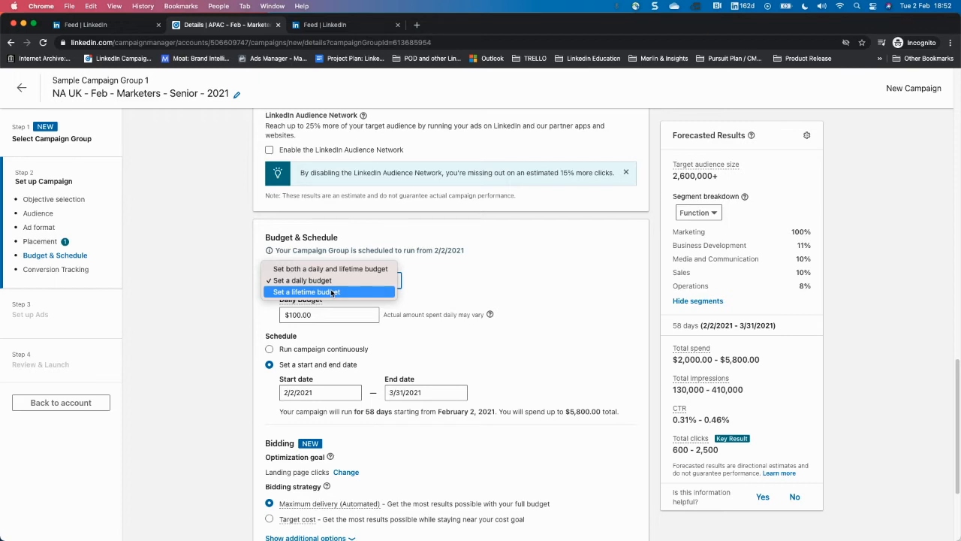
left_click(331, 292)
left_click(329, 270)
type("5000")
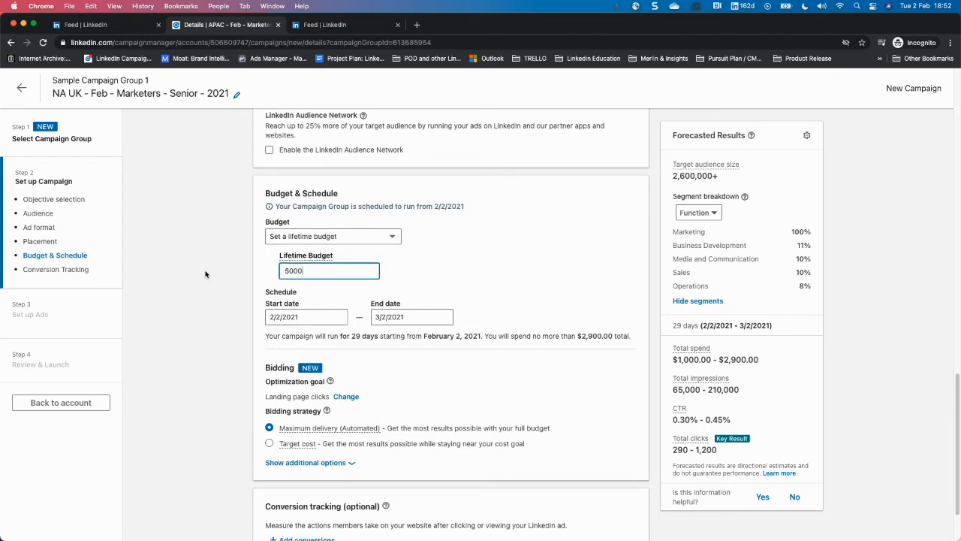
left_click(166, 297)
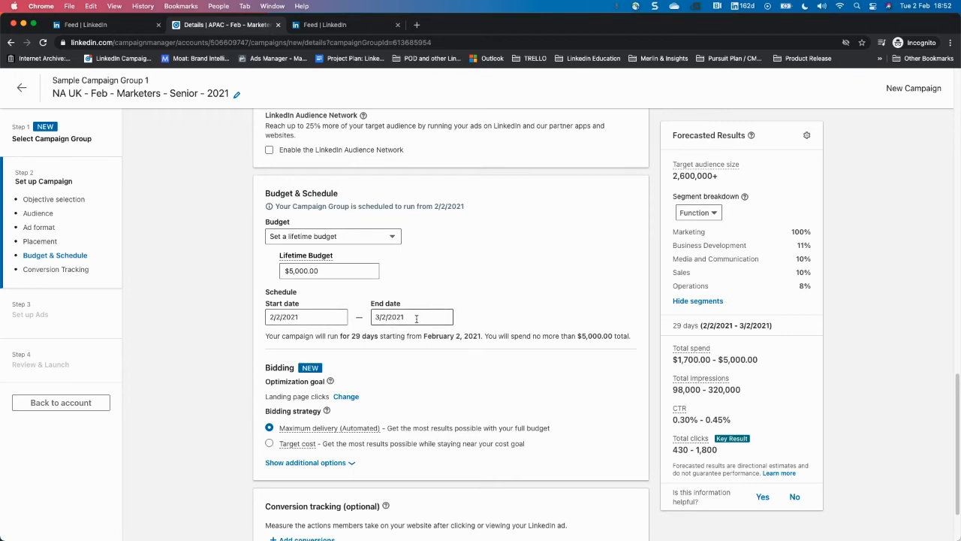
- Switch to both a daily and lifetime budget and set the daily budget to $100
left_click(362, 239)
left_click(331, 213)
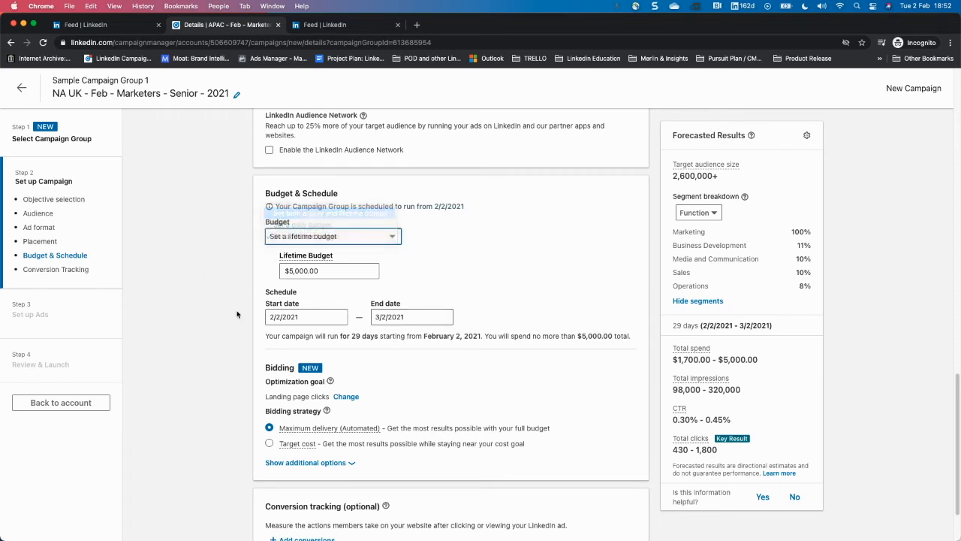
left_click(335, 323)
type("50")
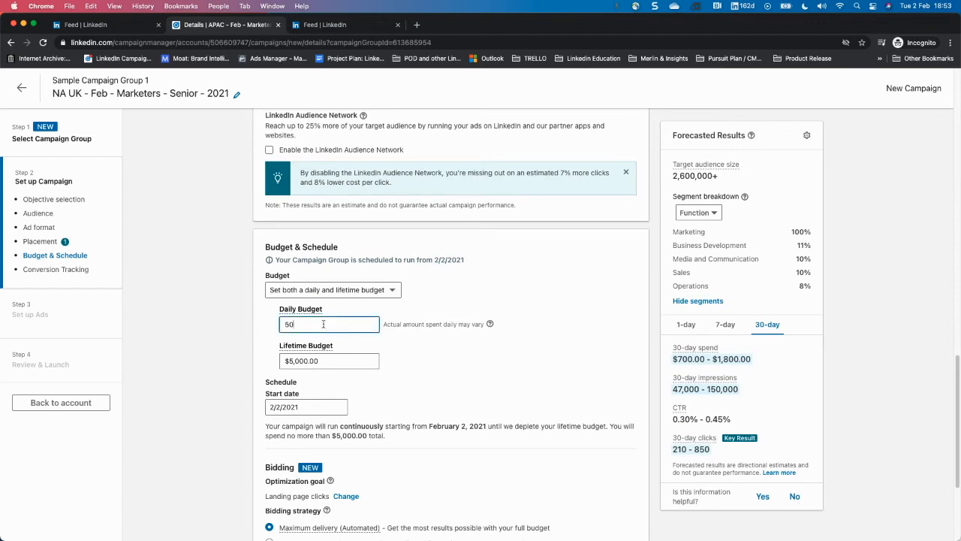
key("BackSpace")
key("BackSpace")
type("100")
left_click(195, 401)
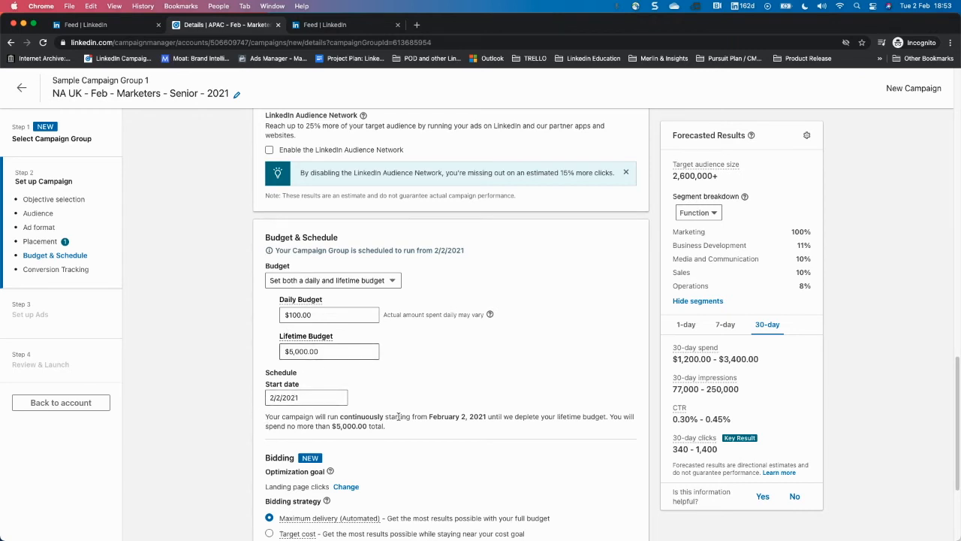
- Check the stated maximum total spend and return the campaign to a lifetime budget only
left_click_drag(331, 426, 367, 426)
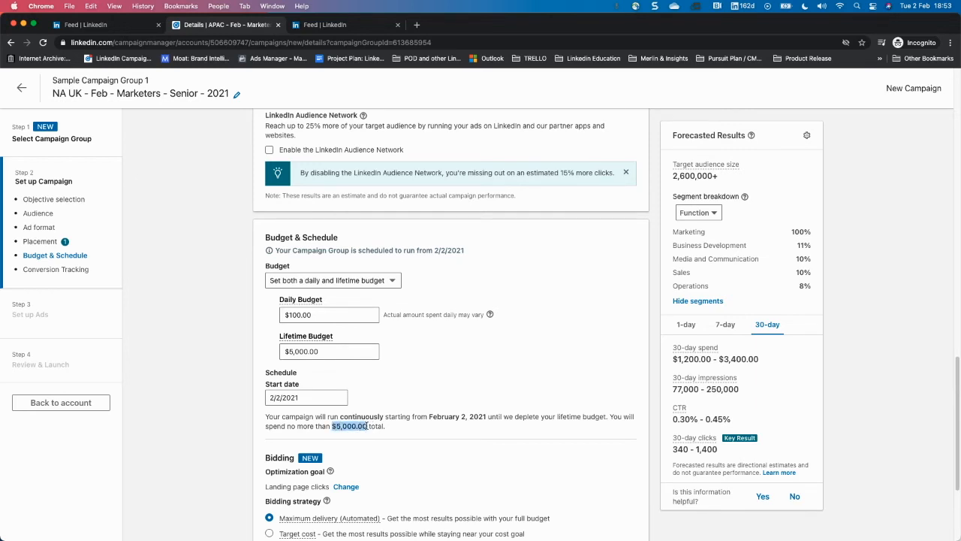
left_click(385, 425)
left_click(379, 280)
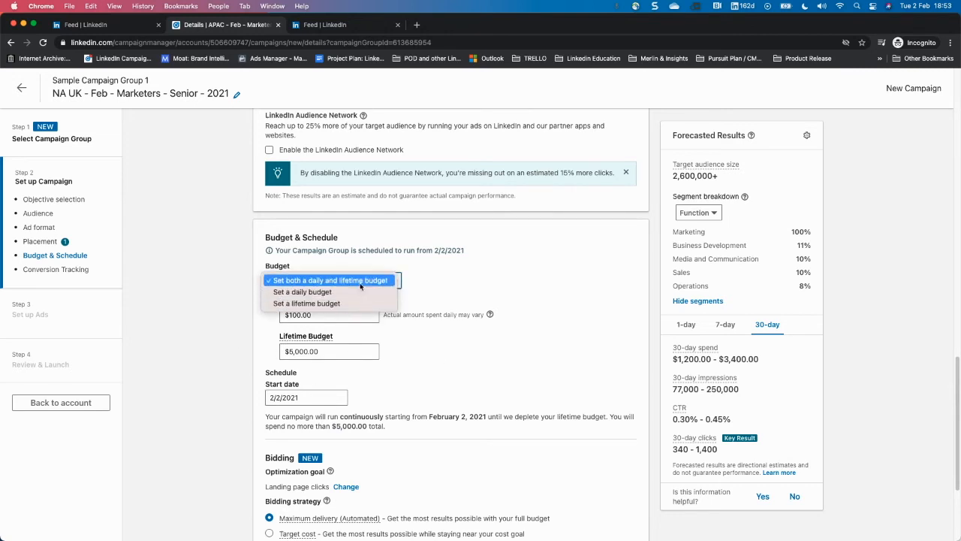
left_click(344, 303)
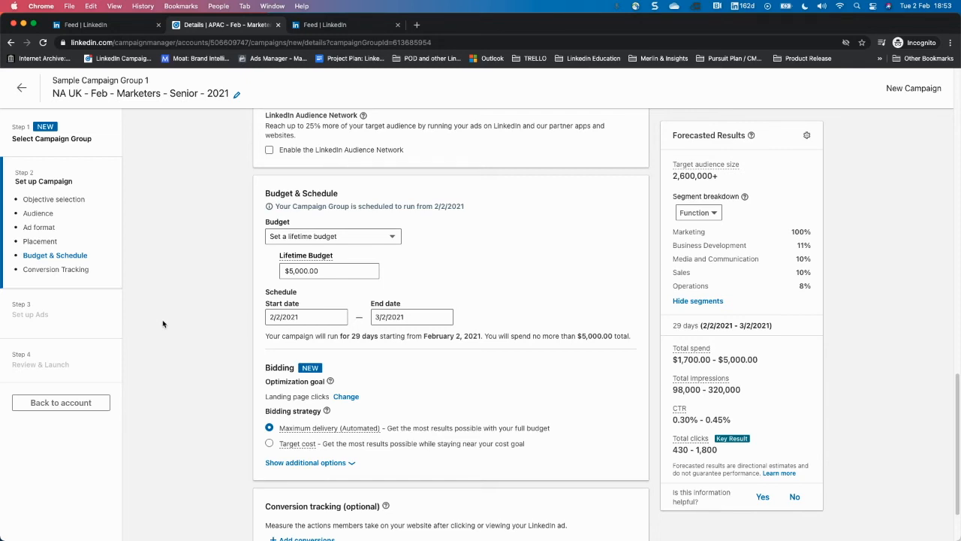
- Show the additional bidding options and review the available bidding strategies
scroll(234, 312, "down", 2)
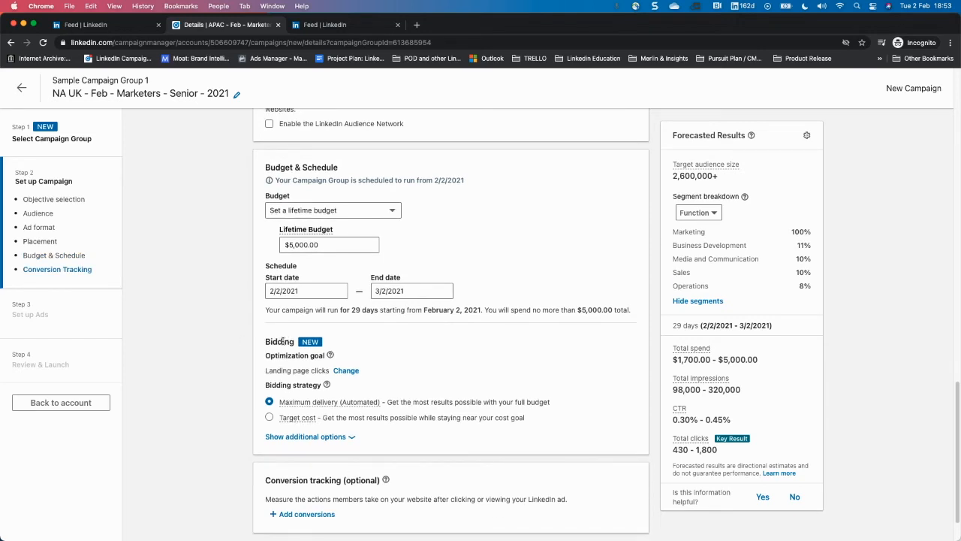
scroll(207, 389, "down", 2)
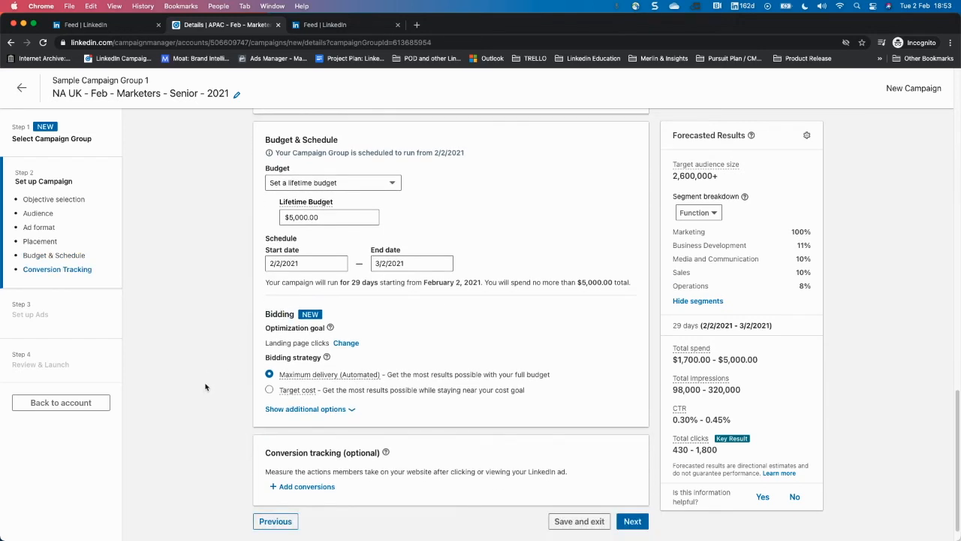
left_click(328, 411)
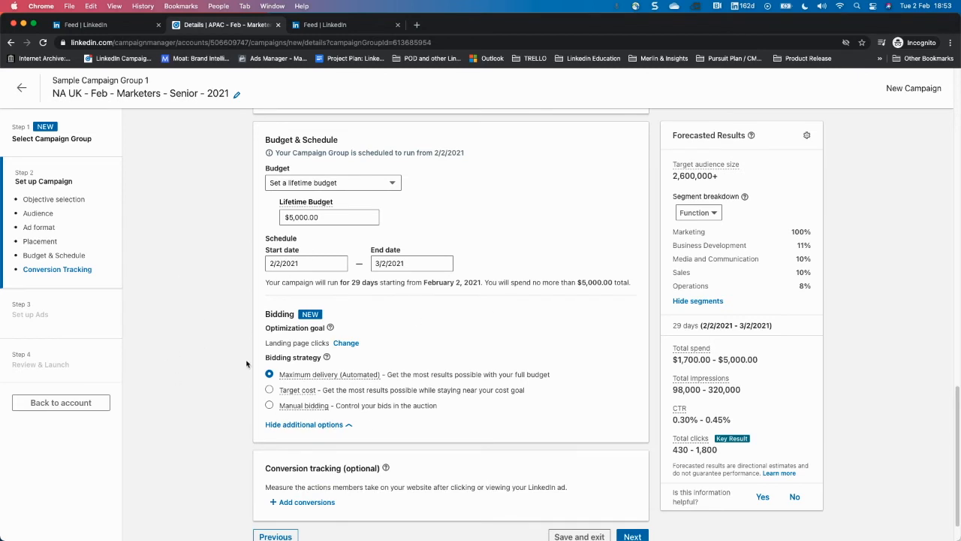
mouse_move(353, 375)
scroll(197, 391, "up", 2)
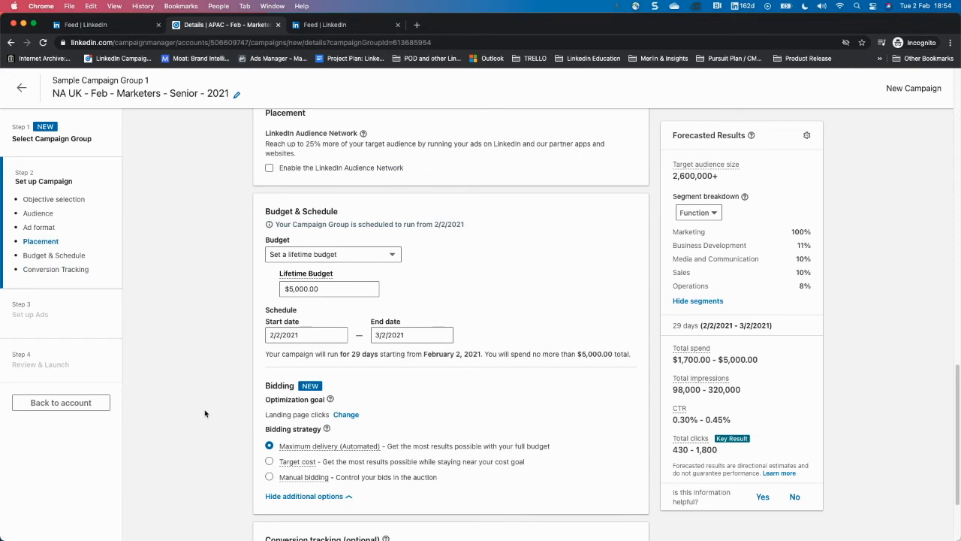
scroll(205, 413, "down", 1)
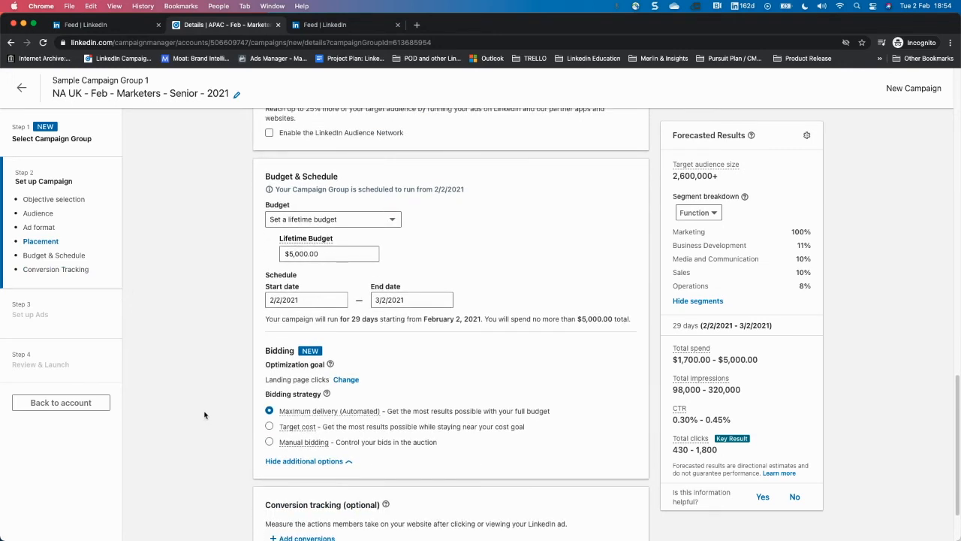
scroll(205, 413, "down", 1)
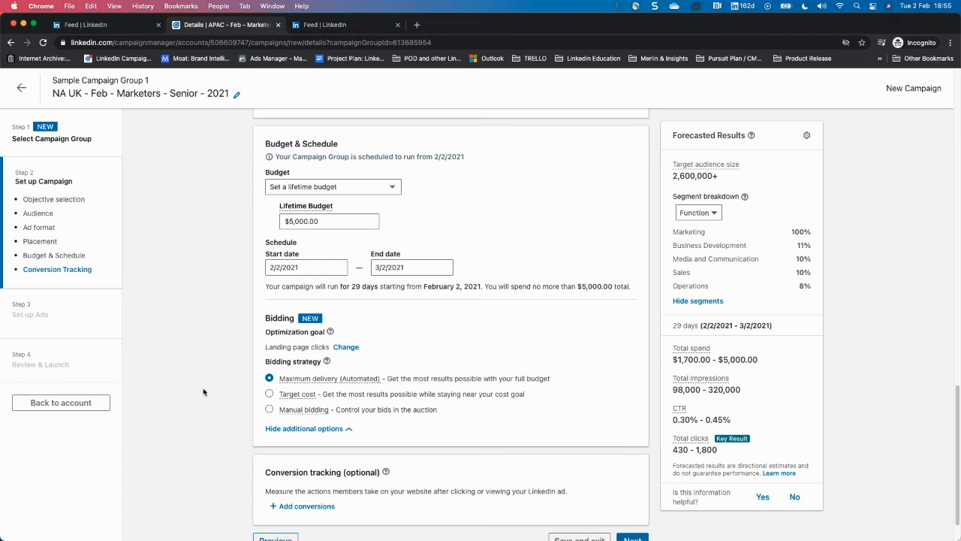
- Choose manual bidding as the bidding strategy, keeping bid adjustment for high-value clicks enabled
left_click(269, 409)
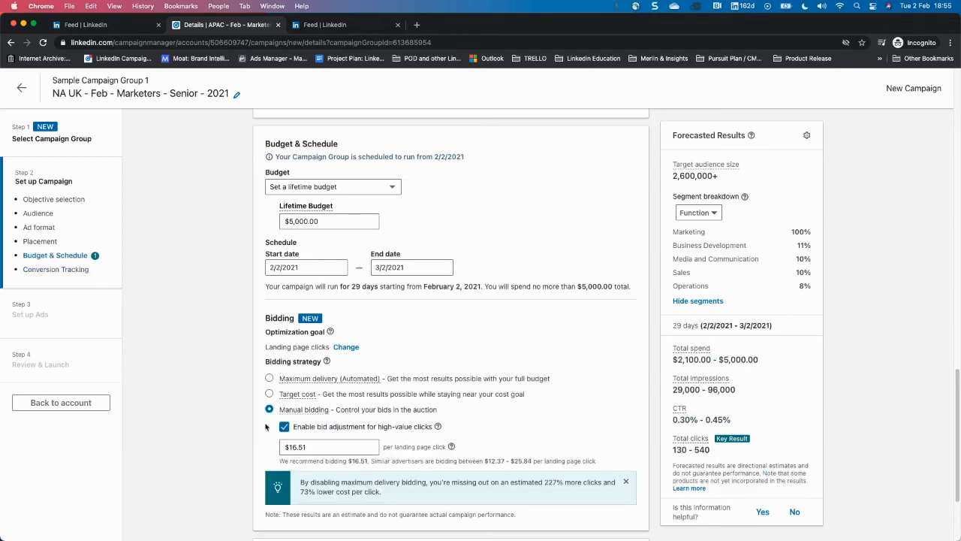
left_click(311, 427)
left_click(341, 429)
left_click(304, 426)
left_click(342, 446)
left_click(161, 475)
- Set the manual bid to $18.00 per landing page click
left_click(333, 446)
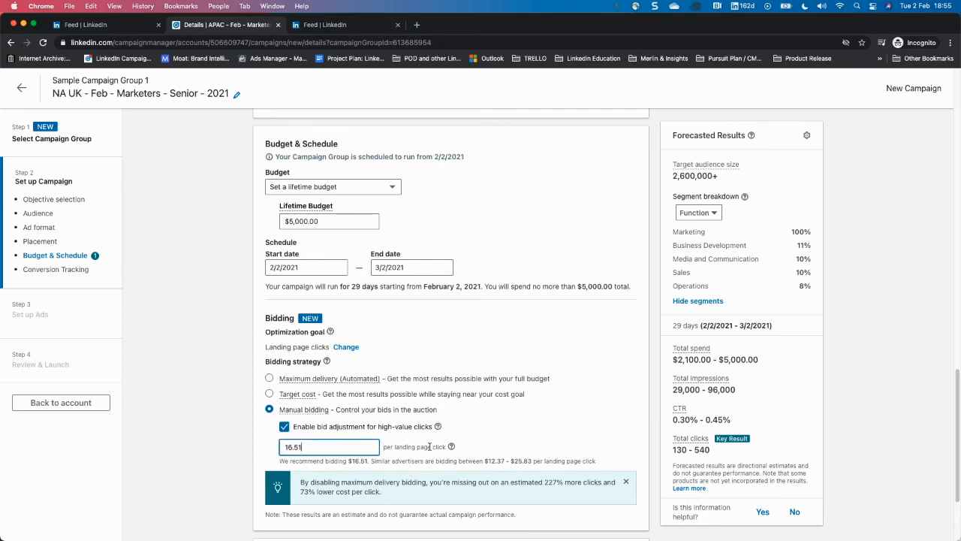
left_click_drag(331, 448, 255, 454)
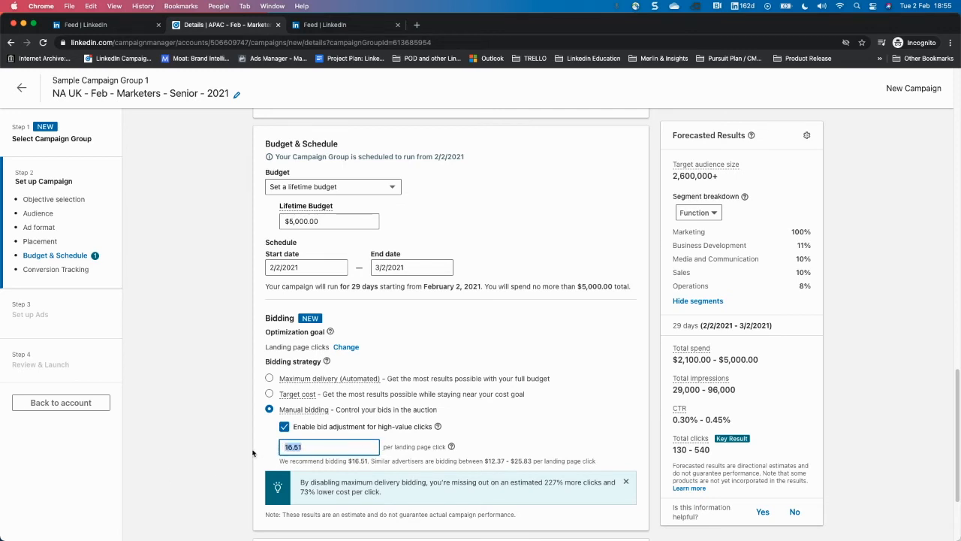
left_click(190, 438)
left_click(341, 446)
left_click_drag(339, 446, 277, 449)
left_click_drag(339, 444, 269, 452)
type("18.00")
left_click(185, 450)
- Examine the manual bid per landing page click against the recommended bid and similar advertisers' bidding range
scroll(185, 451, "down", 1)
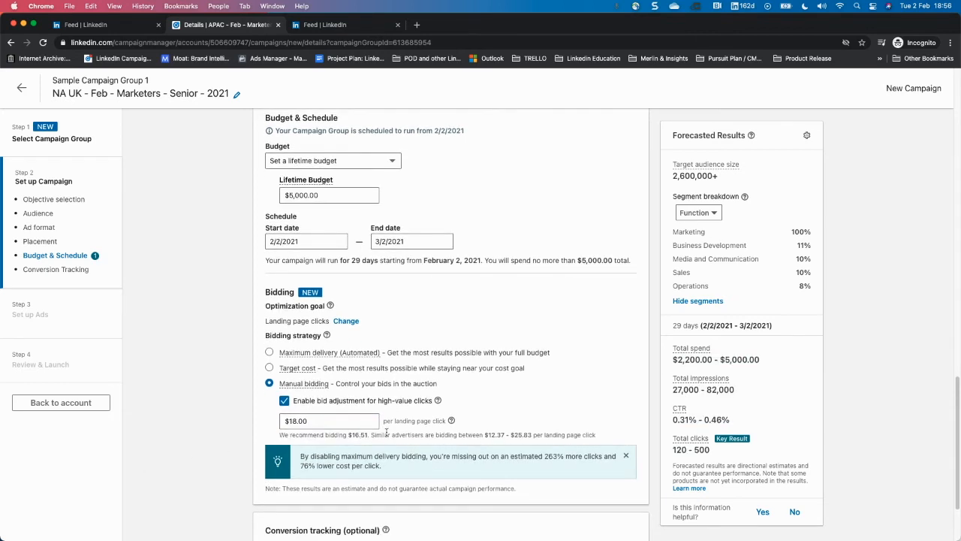
left_click_drag(399, 422, 432, 421)
left_click(432, 421)
left_click_drag(367, 434, 351, 434)
left_click(329, 422)
left_click(221, 427)
left_click_drag(322, 421, 250, 430)
left_click(213, 449)
- Raise the manual bid to $50 per landing page click
left_click_drag(327, 421, 170, 418)
type("50")
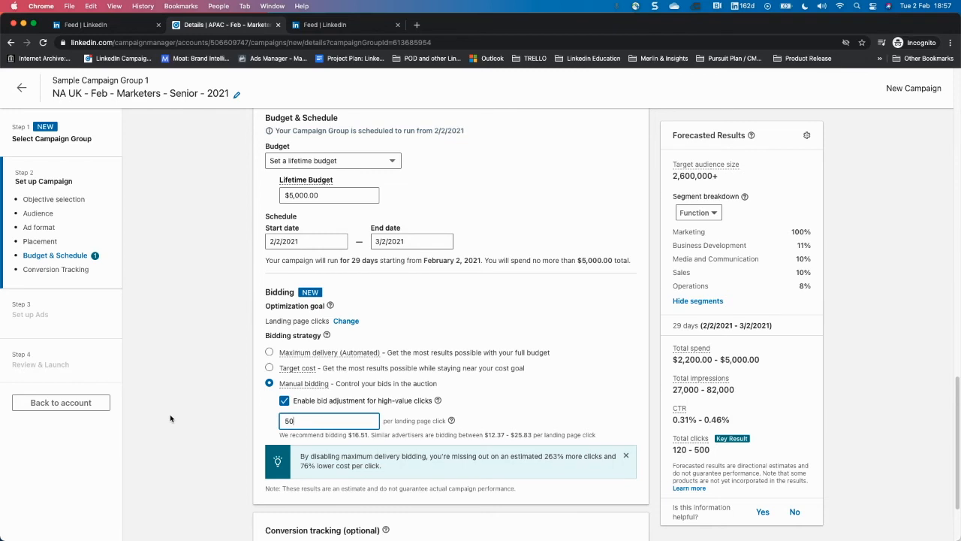
left_click(185, 433)
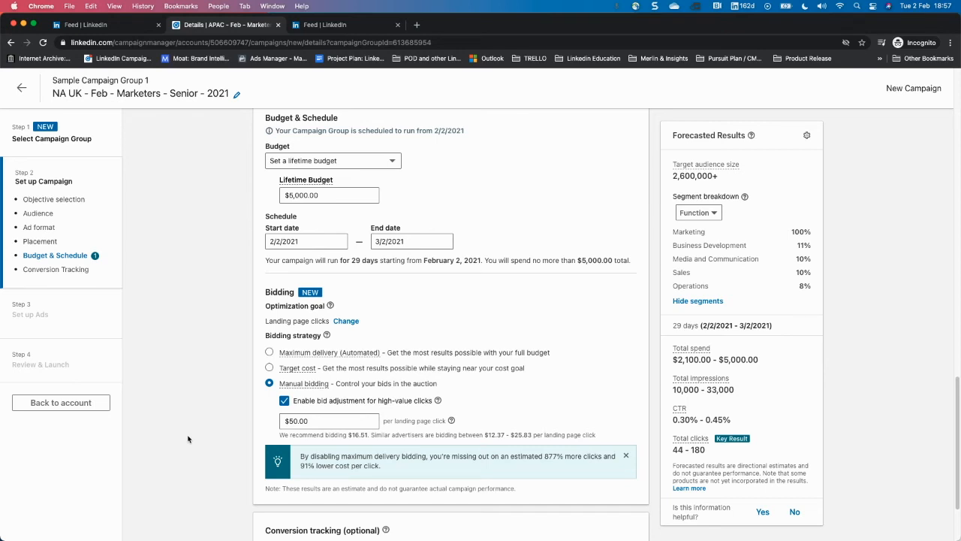
- Set the manual bid to $19 per landing page click
double_click(289, 420)
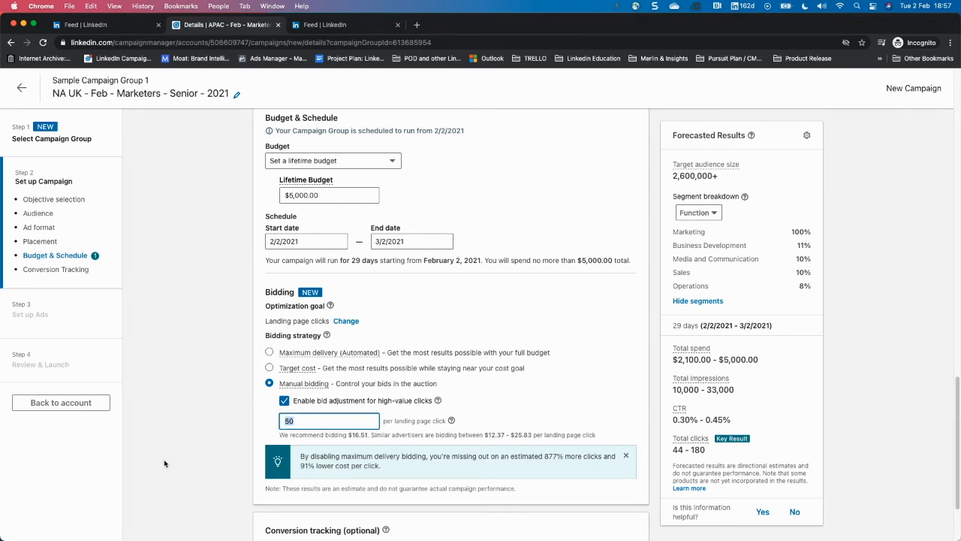
type("19")
left_click(162, 442)
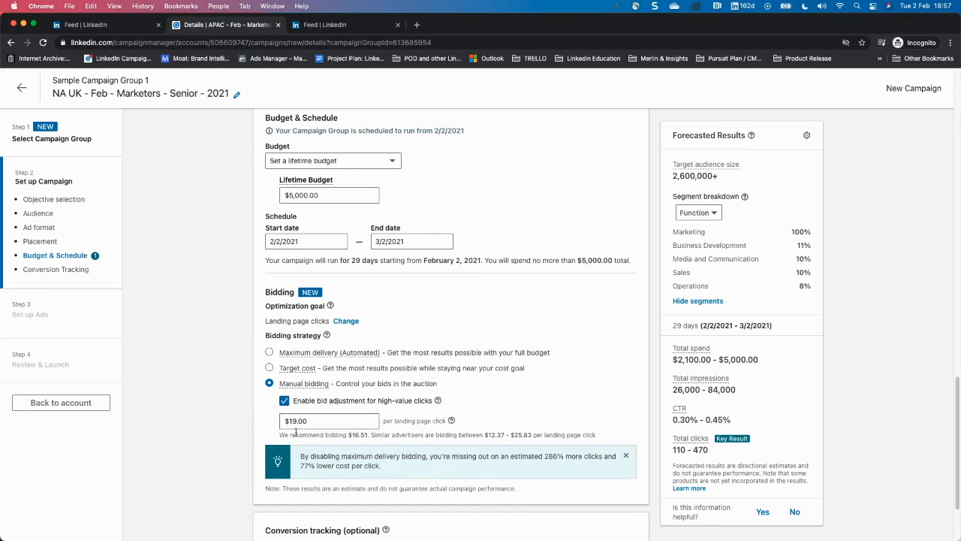
scroll(193, 444, "down", 1)
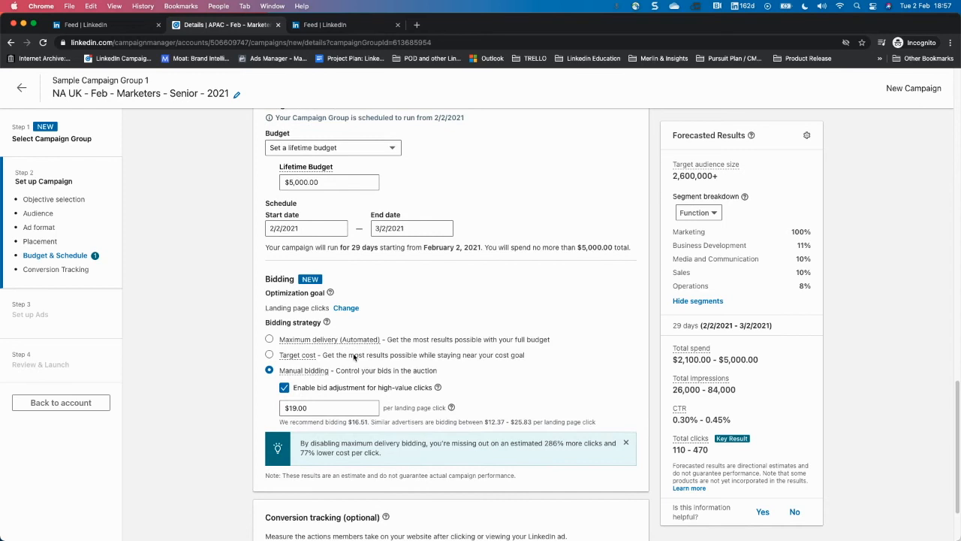
- Save the campaign settings without adding conversions and proceed to setting up the ads
scroll(197, 361, "down", 3)
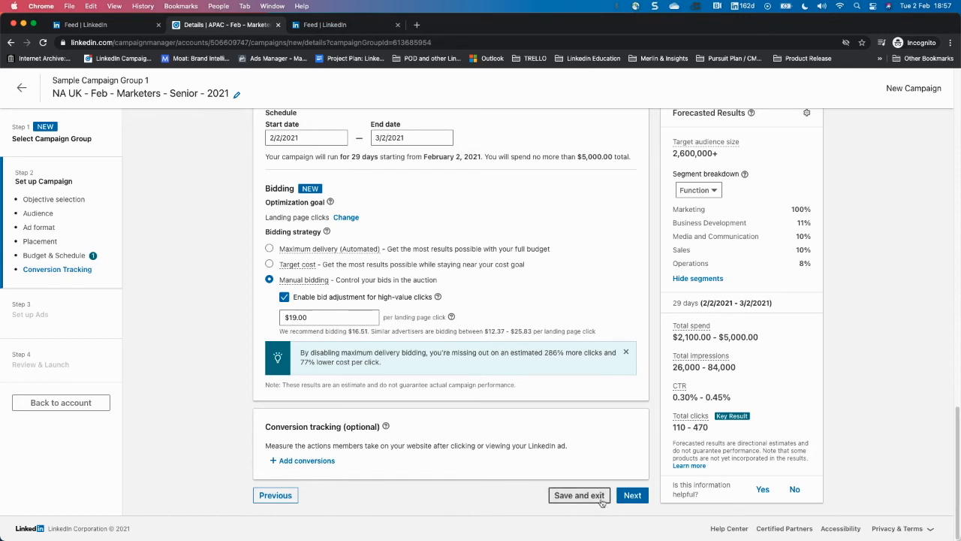
left_click(635, 496)
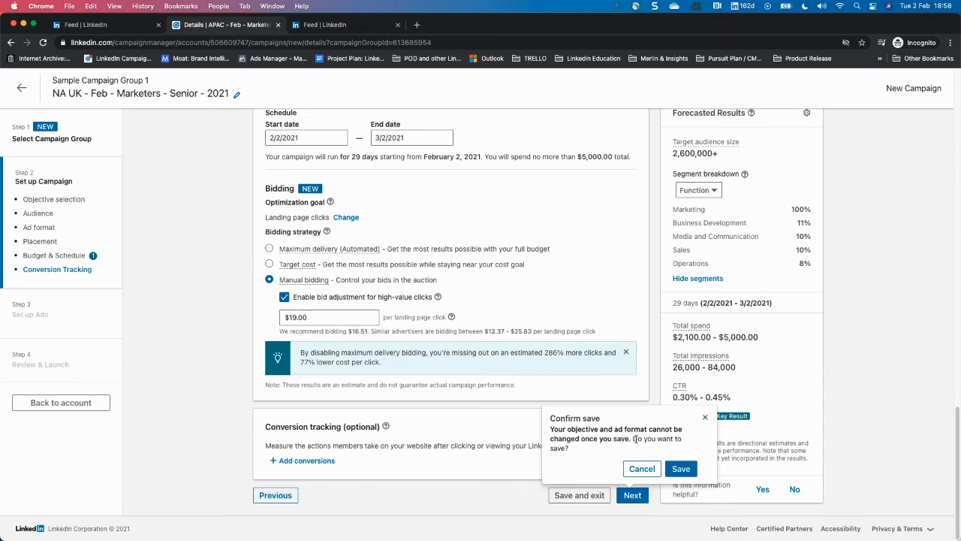
left_click(681, 470)
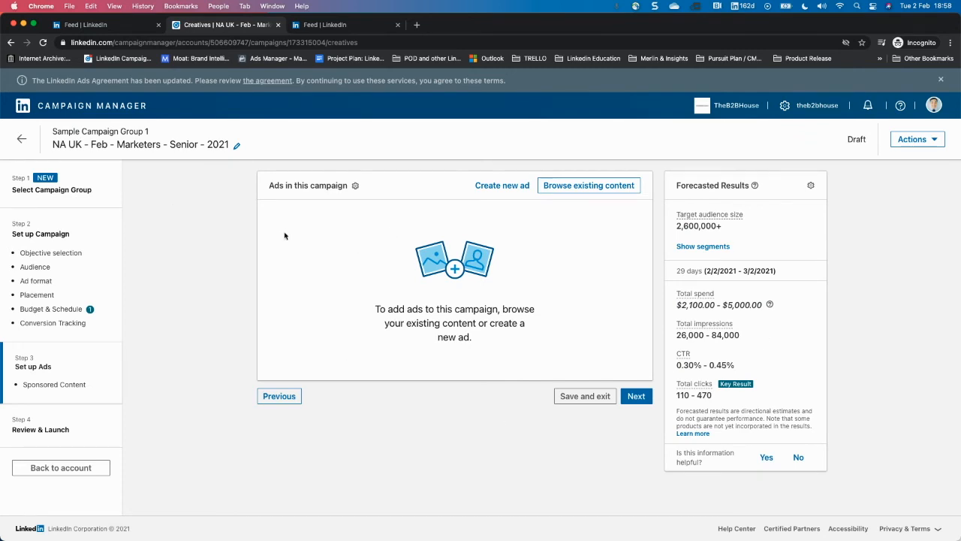
- Start a new single image ad named "Ad Sample 1" with the introductory text "This is a sample ad"
left_click(511, 188)
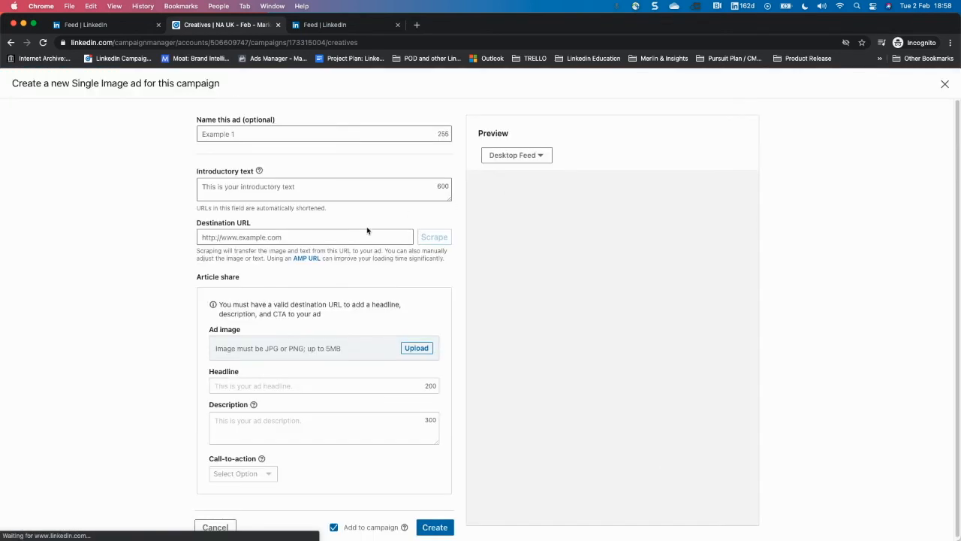
left_click(245, 137)
type("Ad ")
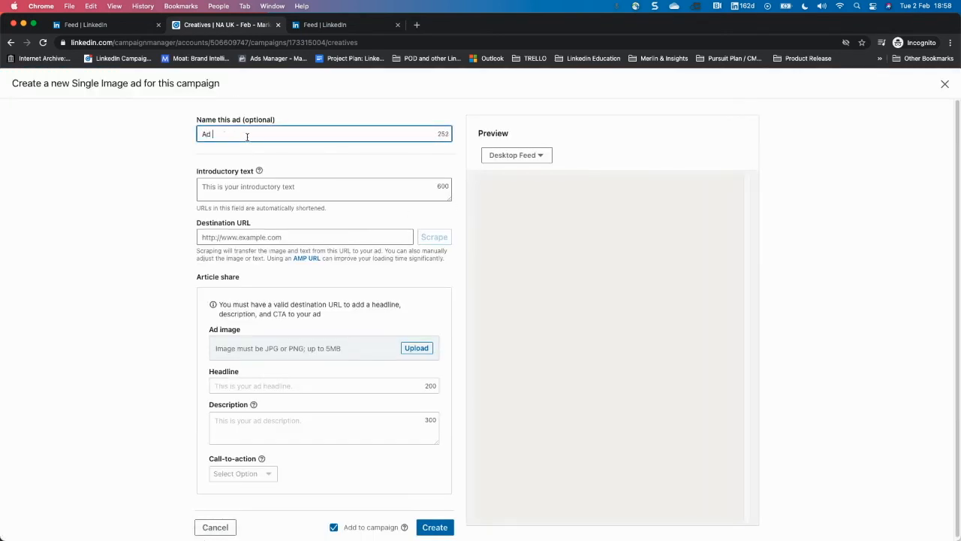
type("Sample 1")
left_click(261, 168)
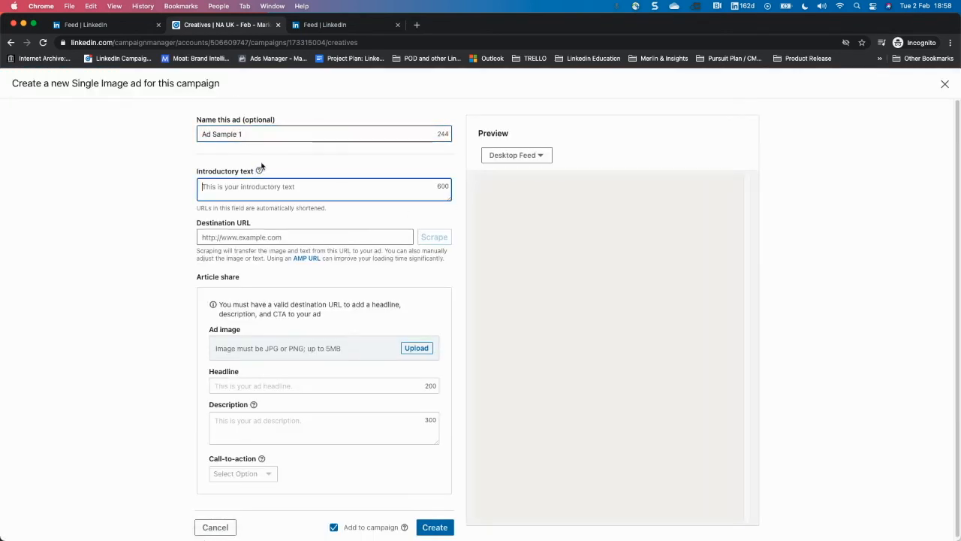
type("This is")
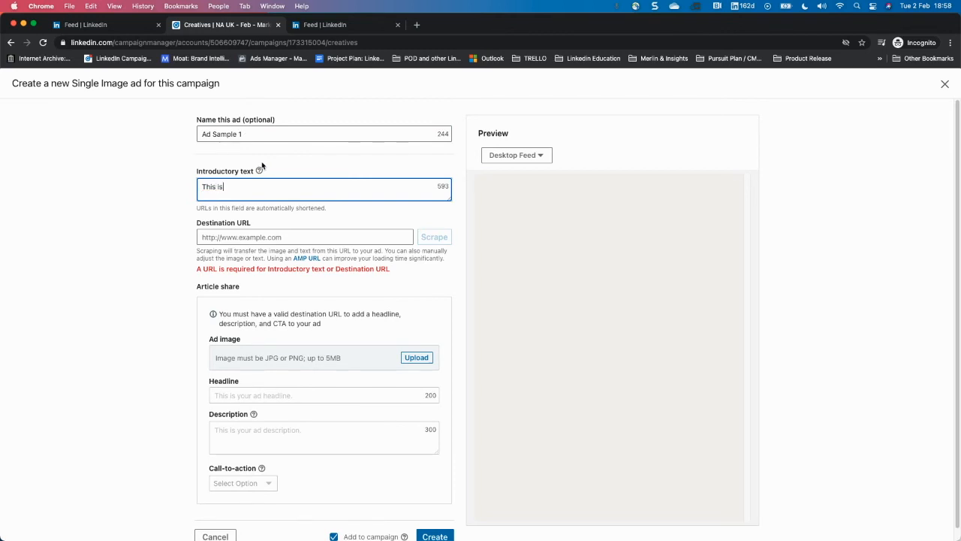
type(" a sample ad")
- Copy the address of business.linkedin.com into the ad's destination URL and scrape its image and text
left_click(269, 235)
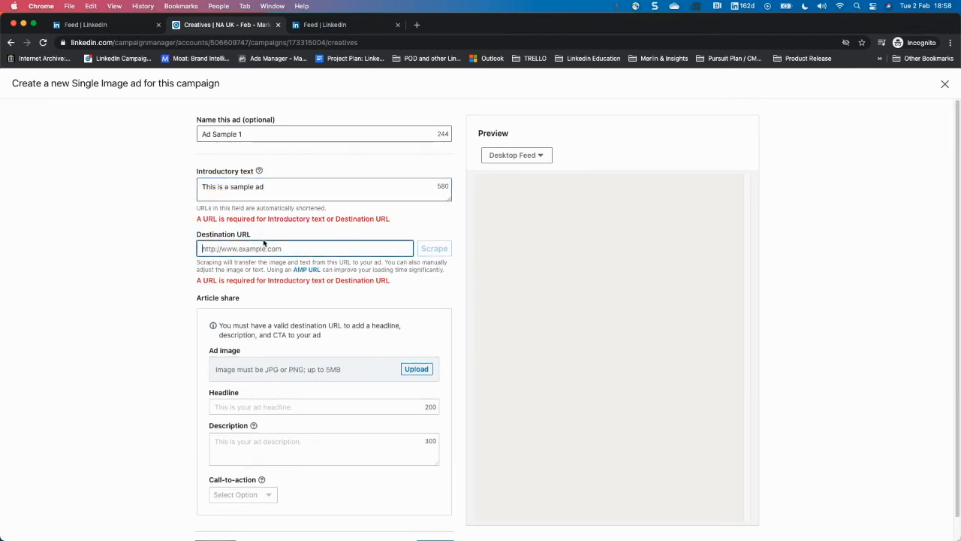
key("ctrl+t")
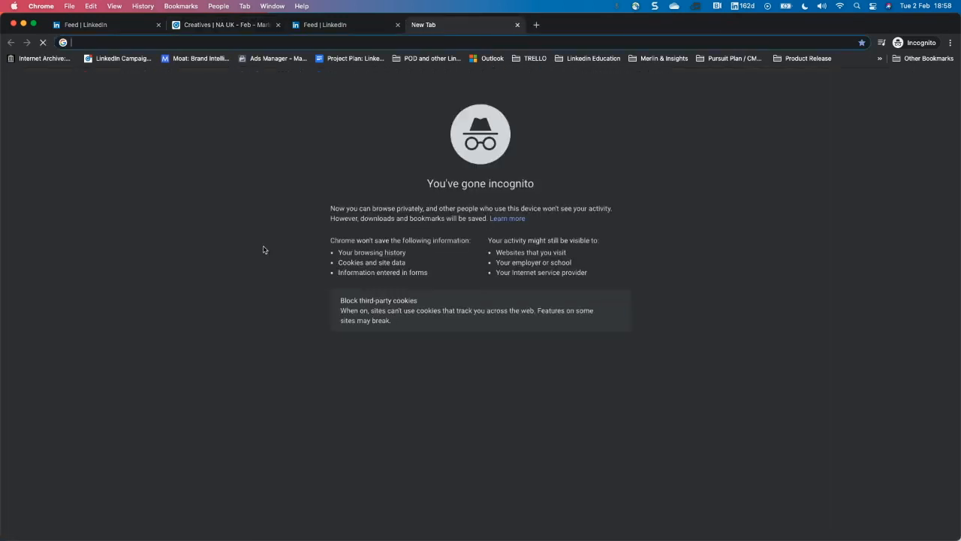
type("business.linkedin")
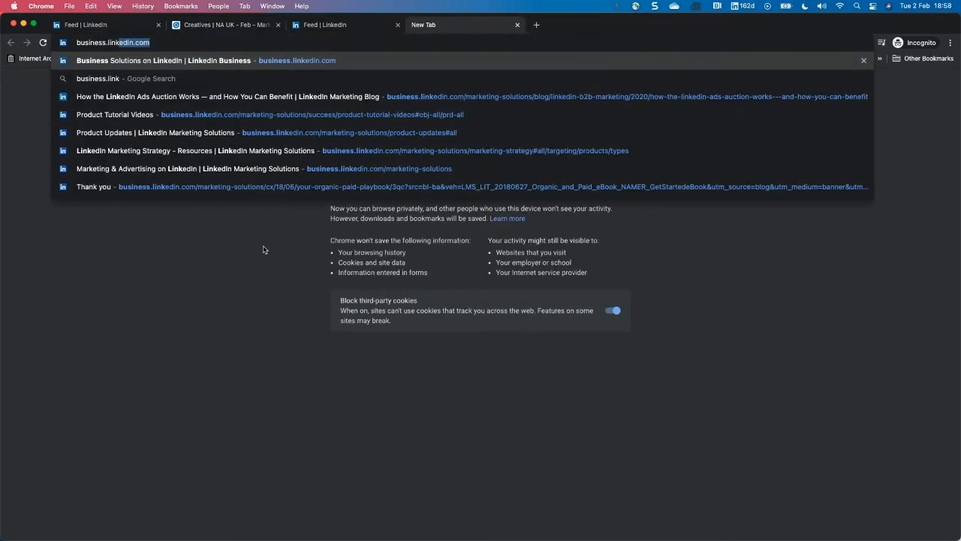
key("Return")
left_click(140, 43)
key("ctrl+c")
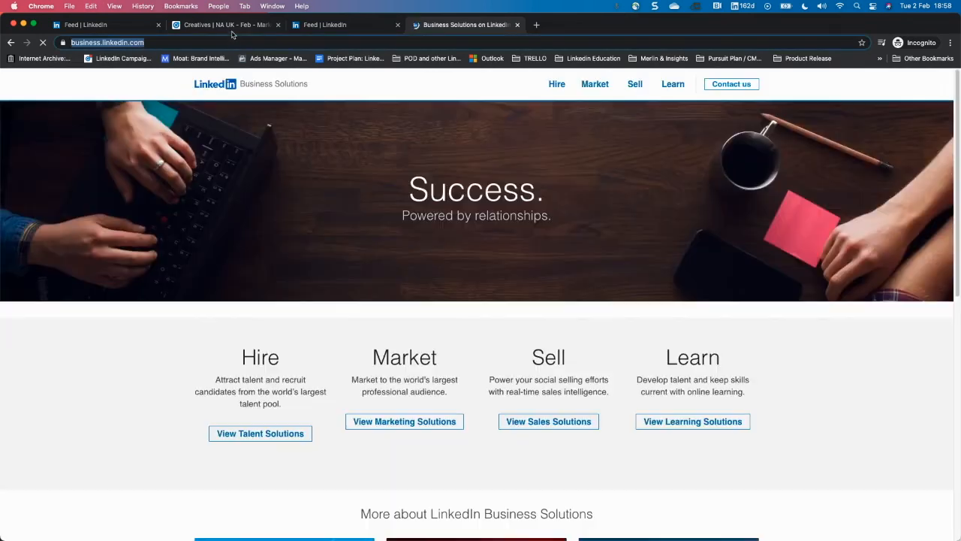
left_click(225, 25)
key("ctrl+v")
left_click(181, 249)
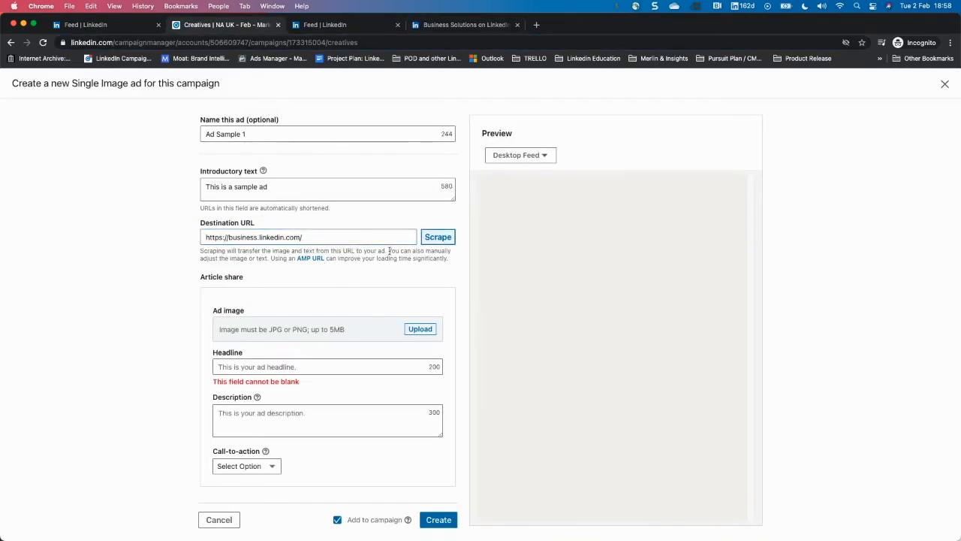
left_click(440, 239)
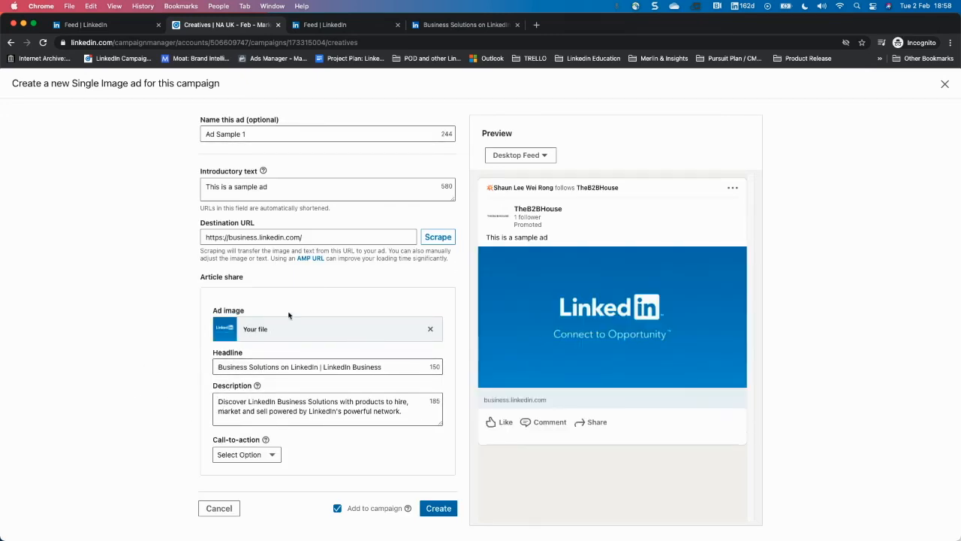
- End the ad's introductory text with a full stop
left_click(286, 186)
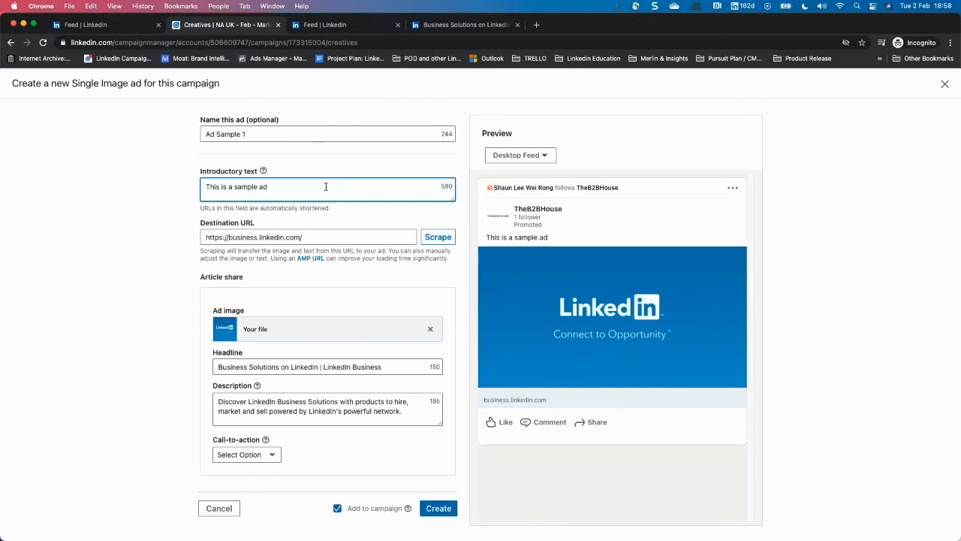
type(".")
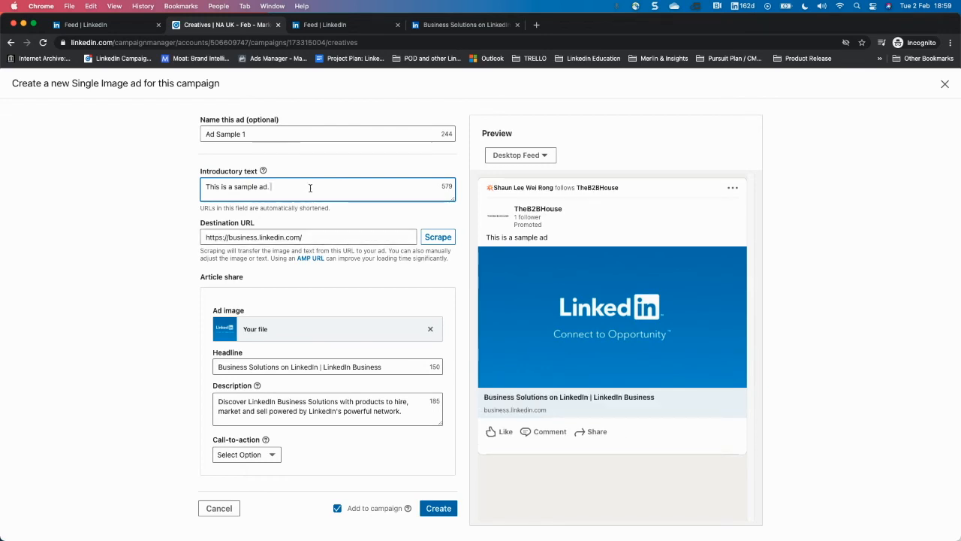
type(" @")
type("linked")
key("BackSpace")
key("BackSpace")
key("BackSpace")
key("BackSpace")
key("BackSpace")
key("BackSpace")
type("yourcompanyname")
left_click_drag(369, 184, 273, 186)
left_click(300, 190)
left_click_drag(368, 185, 272, 186)
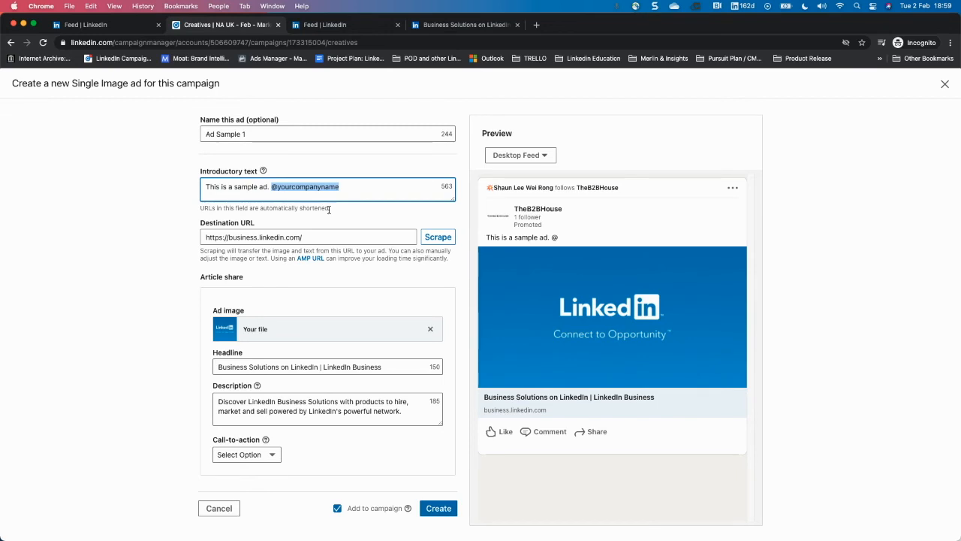
key("BackSpace")
left_click(110, 369)
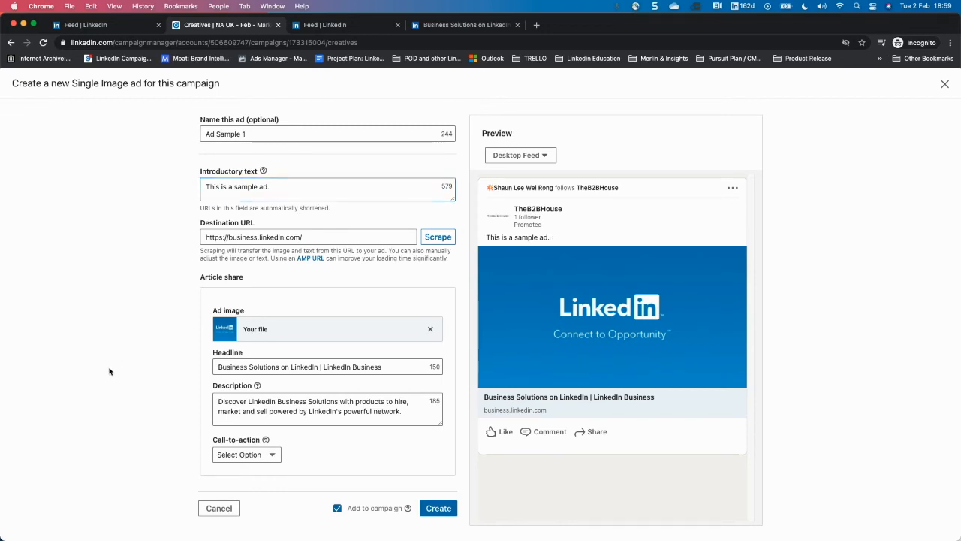
- Replace the scraped ad image with SAMPLE Creative - LMS_Banner_Refresh_Set3A_V6_FB_1200 x 628.jpg, found by searching the files for "sample"
left_click(431, 329)
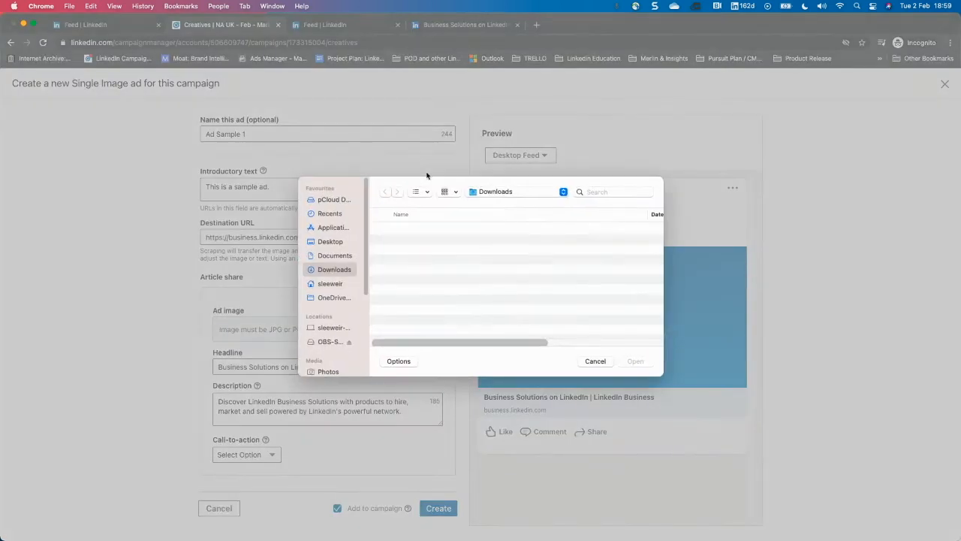
left_click(586, 193)
type("sample")
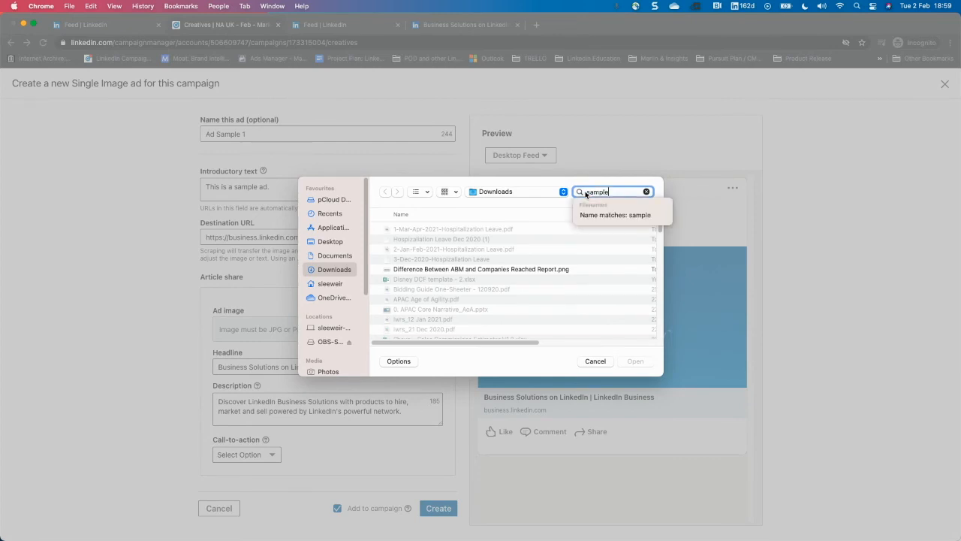
key("Return")
double_click(446, 245)
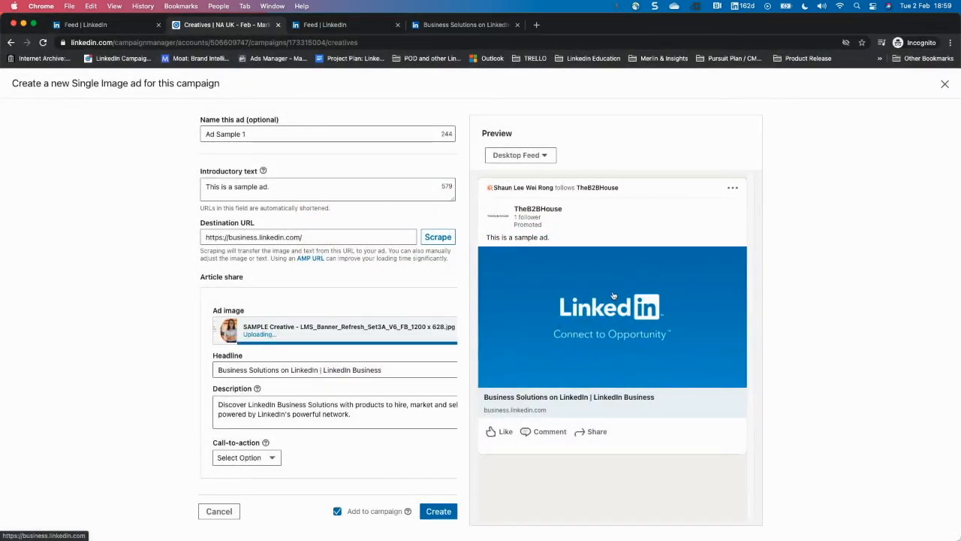
- Change the headline to "This is your headline - Make it stand out" and clear the ad description
left_click_drag(382, 369, 118, 365)
type("This is your headline - Make it")
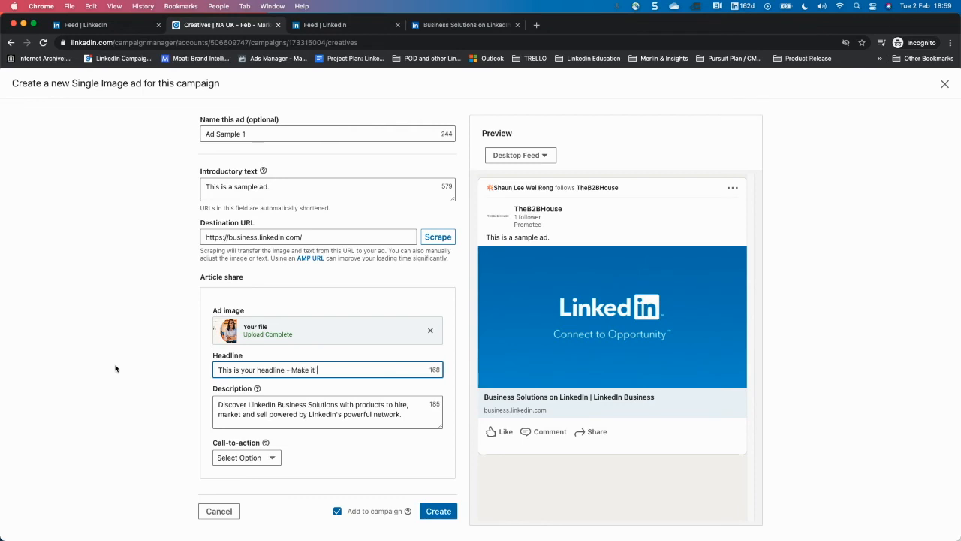
type(" stand out")
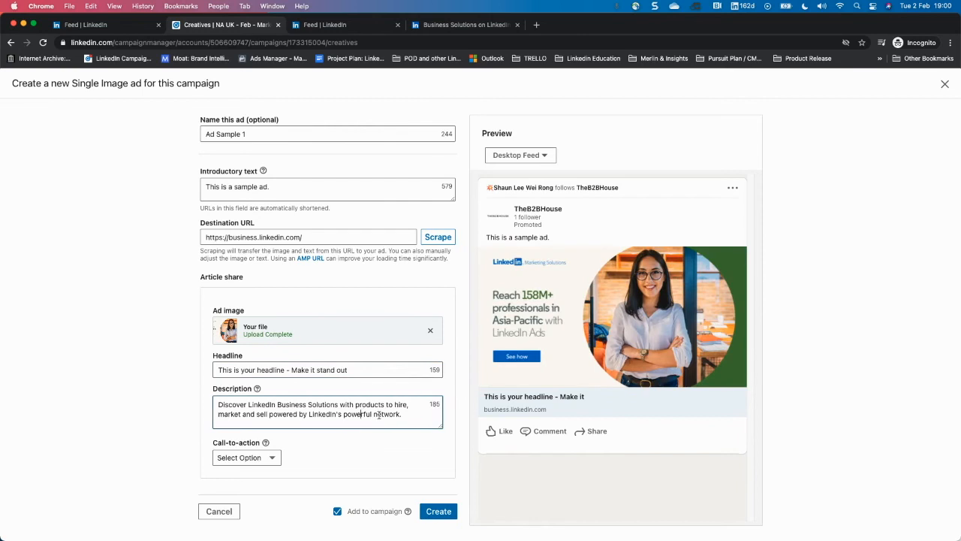
left_click_drag(403, 415, 207, 411)
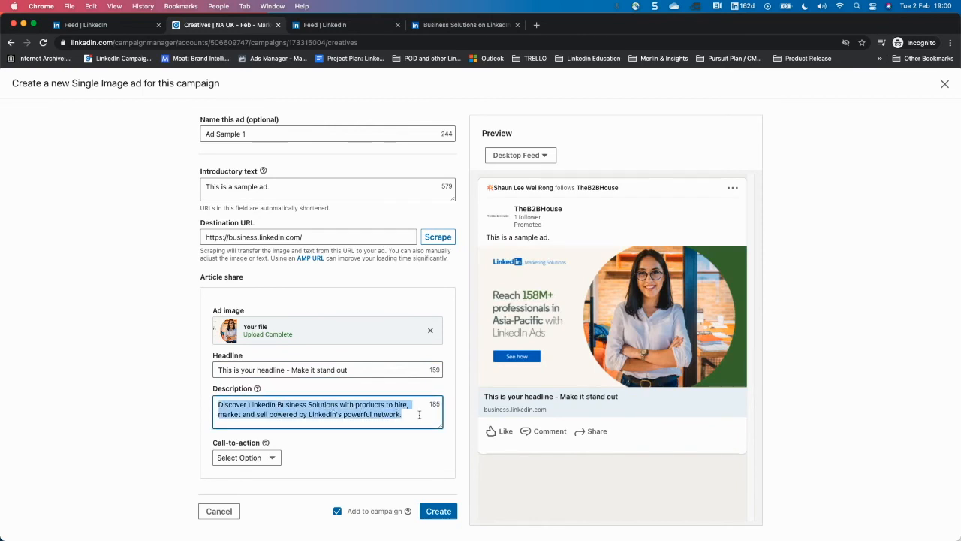
key("BackSpace")
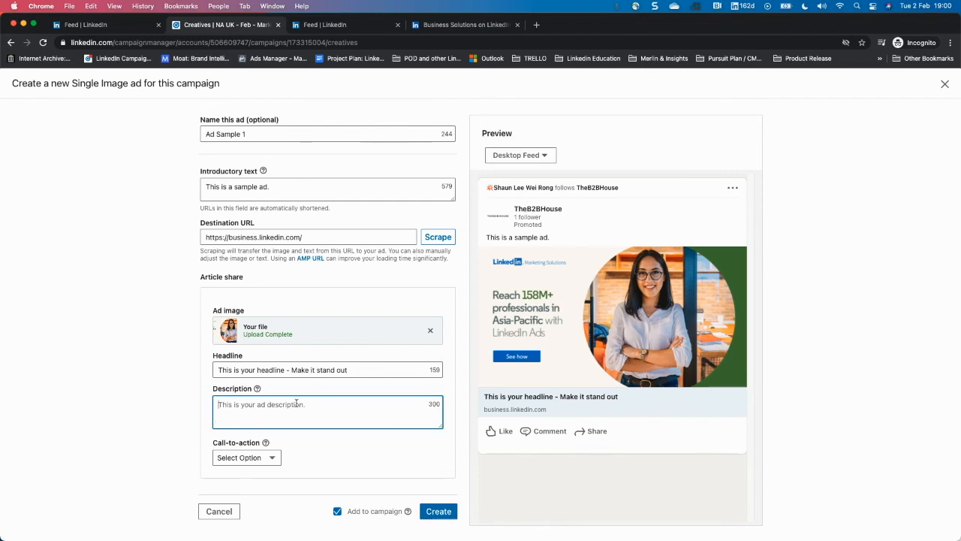
left_click(140, 416)
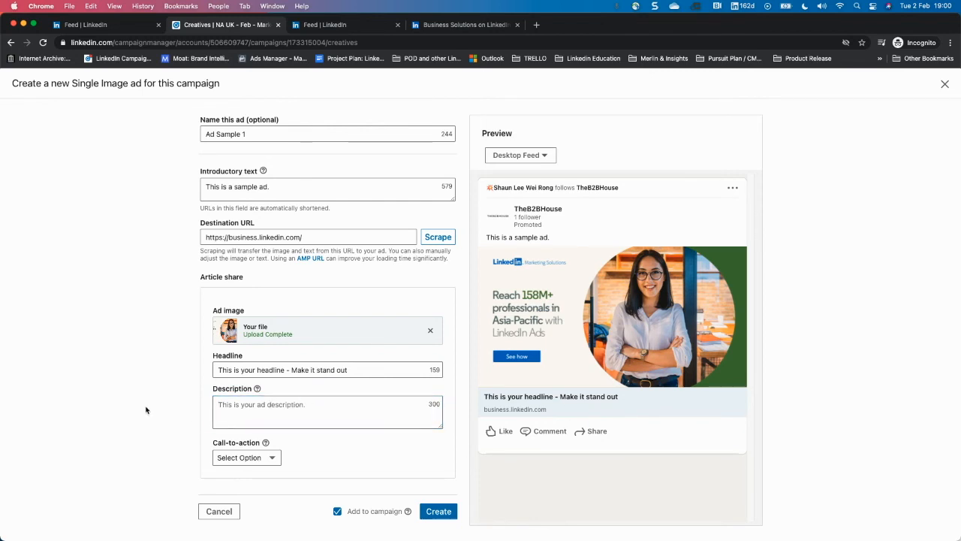
- Preview the ad in the Mobile Feed and return the preview to the Desktop Feed
left_click(536, 156)
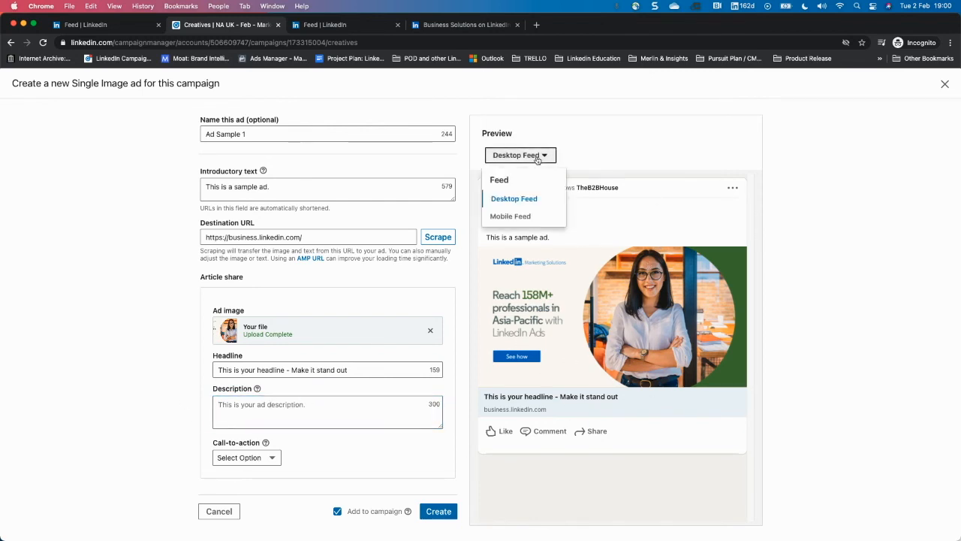
left_click(524, 216)
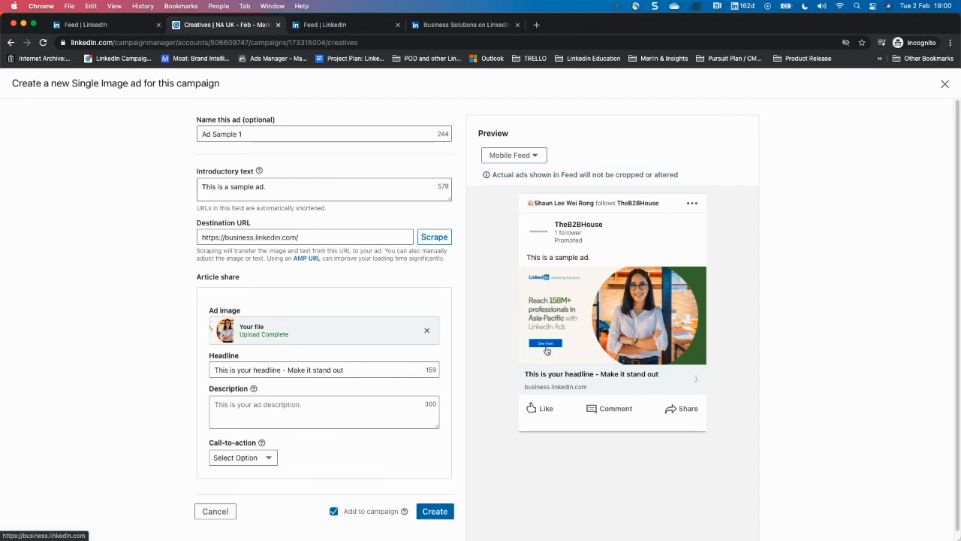
left_click(514, 154)
left_click(516, 198)
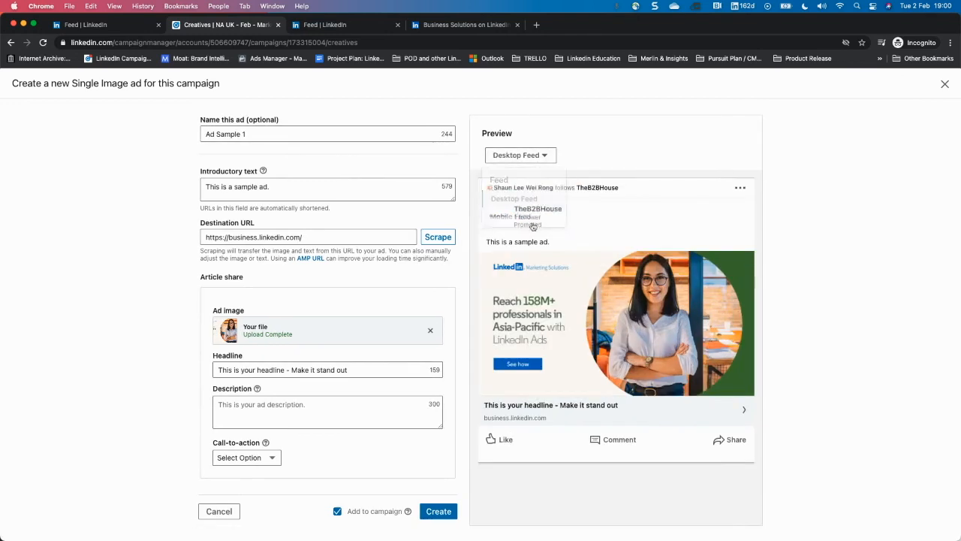
- Set the ad's call-to-action to Learn More and create the ad in the campaign
left_click_drag(224, 443, 256, 444)
left_click(248, 457)
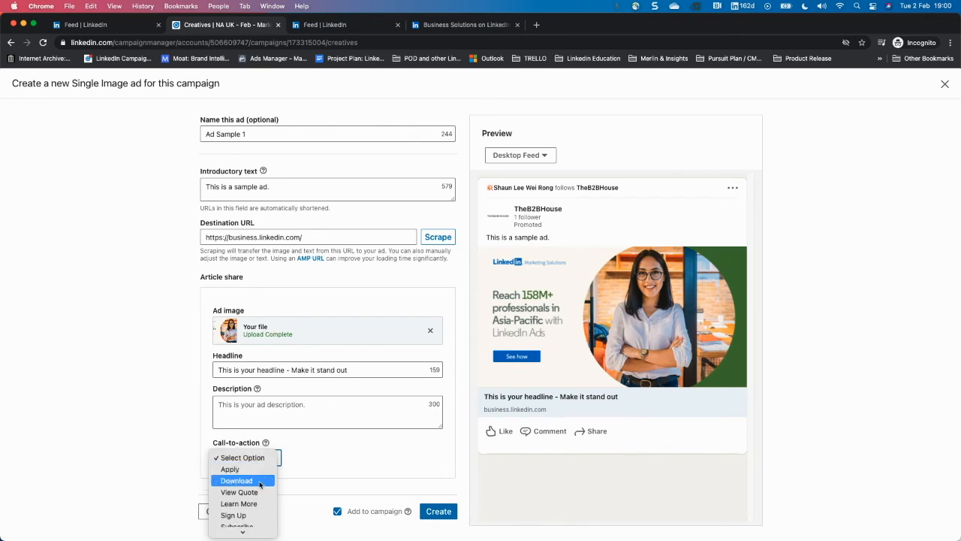
left_click(254, 504)
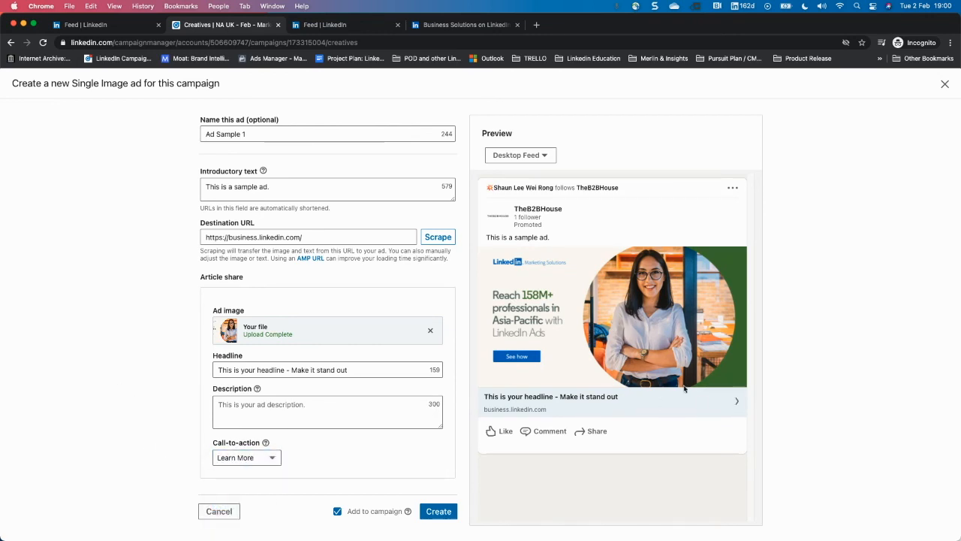
left_click(535, 156)
left_click(530, 155)
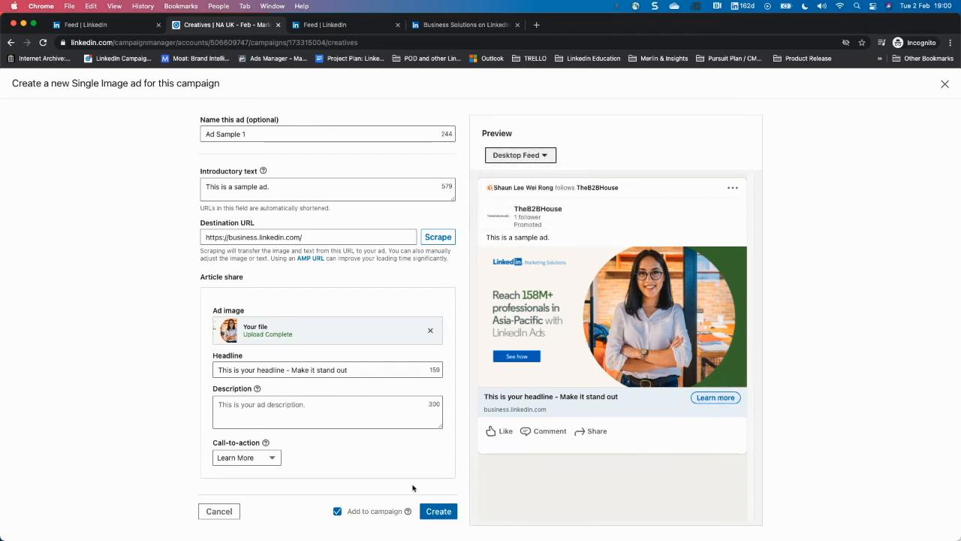
left_click(154, 439)
left_click(434, 515)
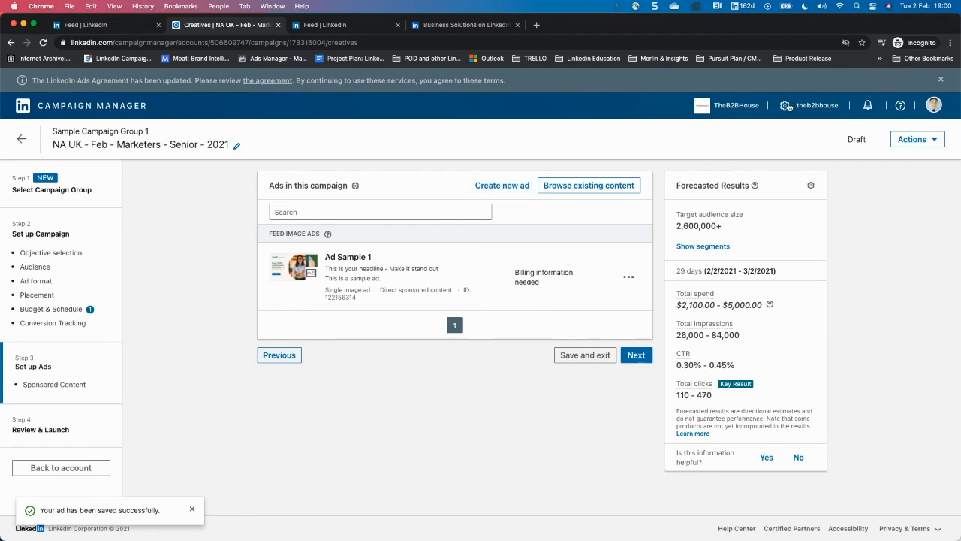
- Check the ad account's settings options and the billing status of Ad Sample 1
left_click(790, 107)
key("Escape")
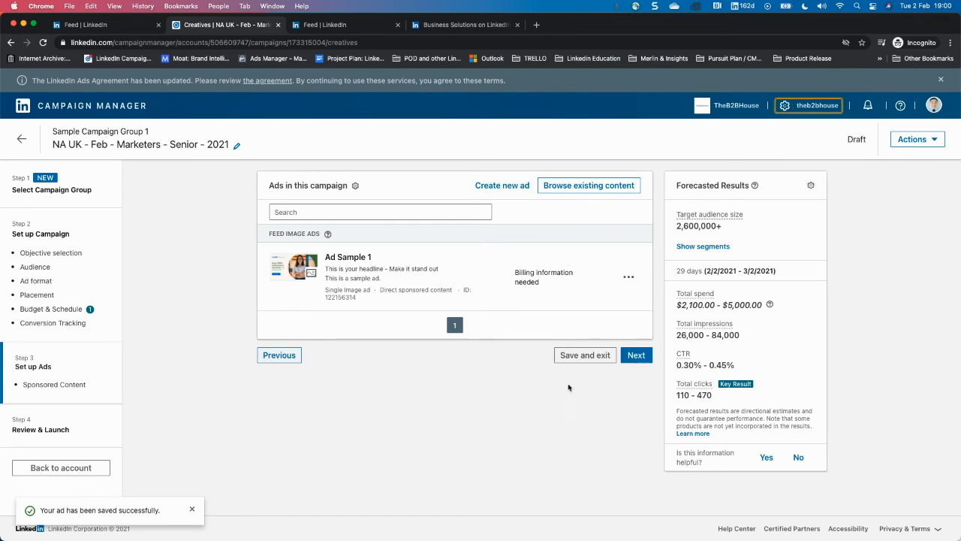
left_click_drag(517, 274, 552, 281)
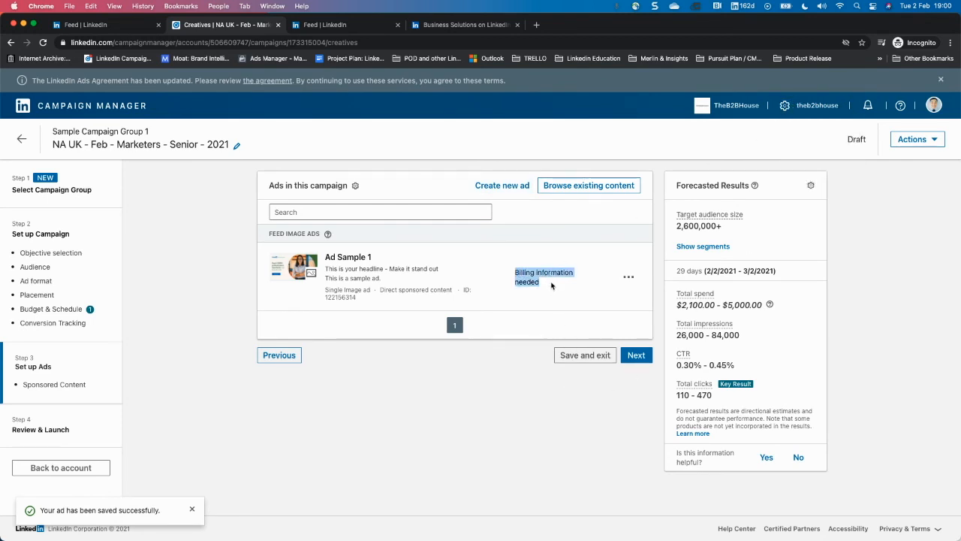
left_click(530, 276)
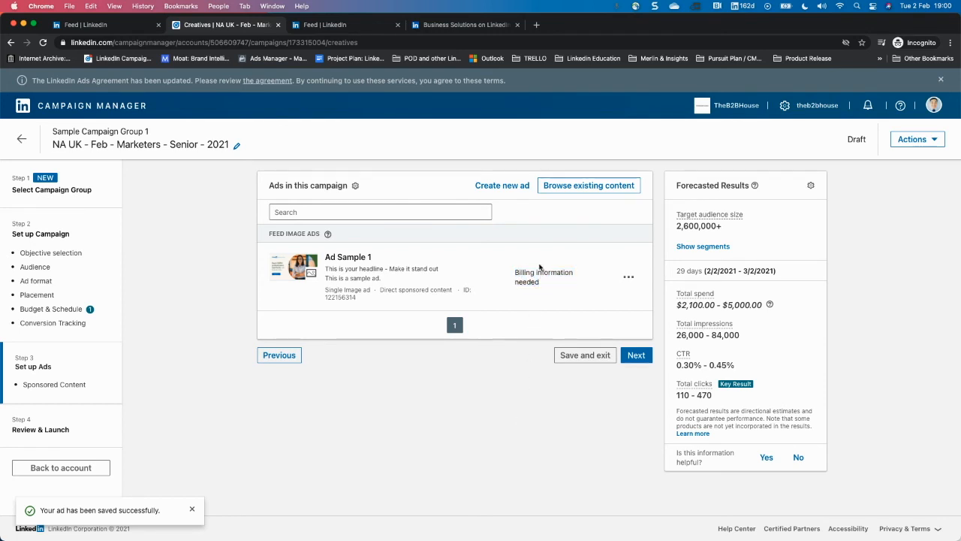
- Review the campaign settings, launch the campaign and go to the account overview
left_click(628, 277)
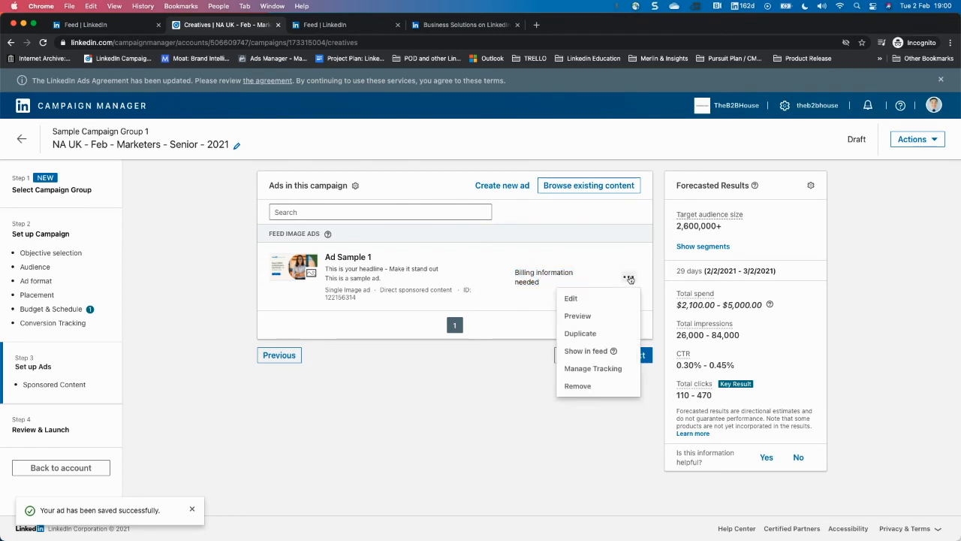
left_click(491, 401)
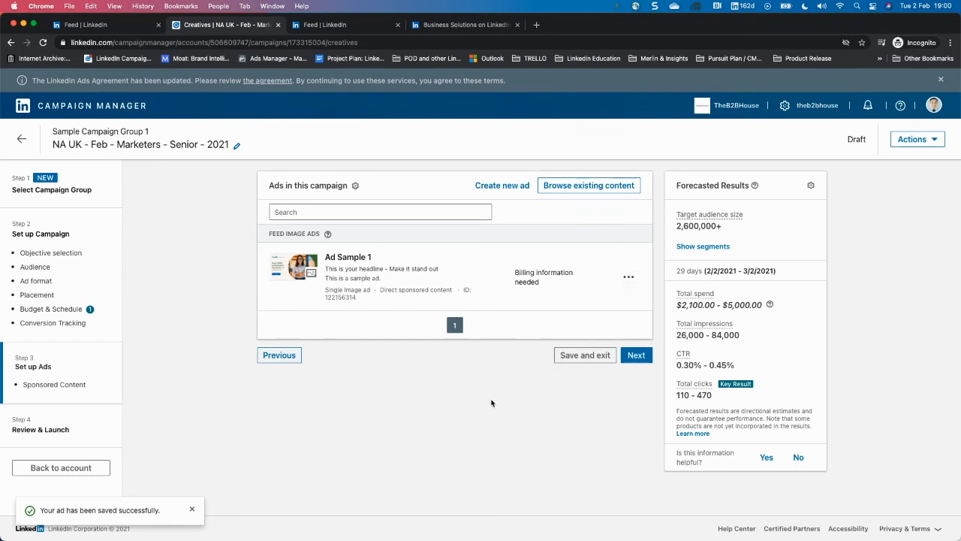
left_click(642, 360)
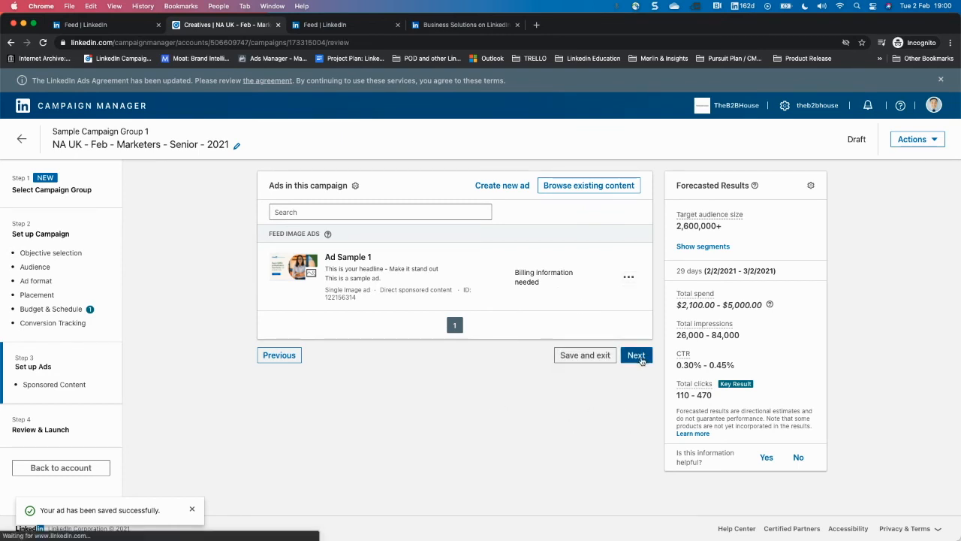
scroll(337, 356, "down", 2)
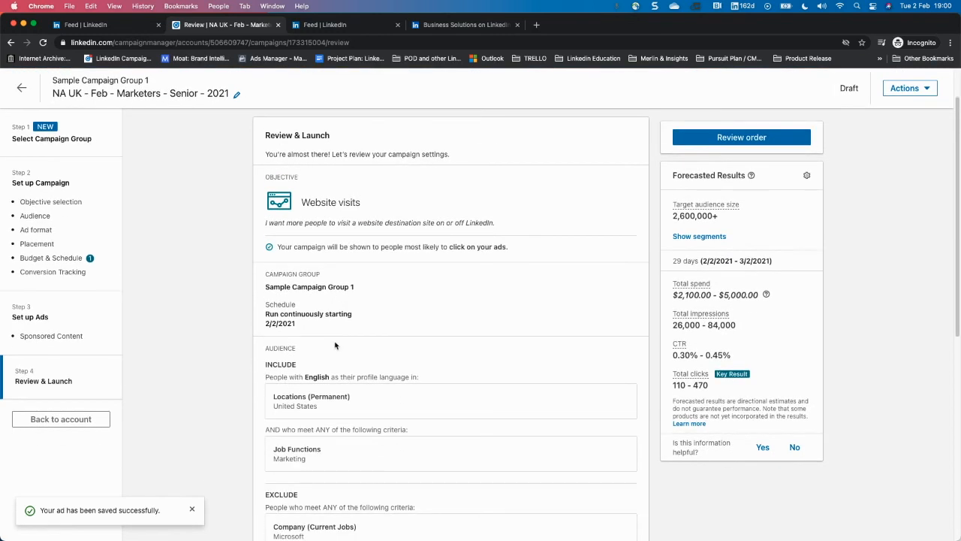
scroll(476, 435, "down", 10)
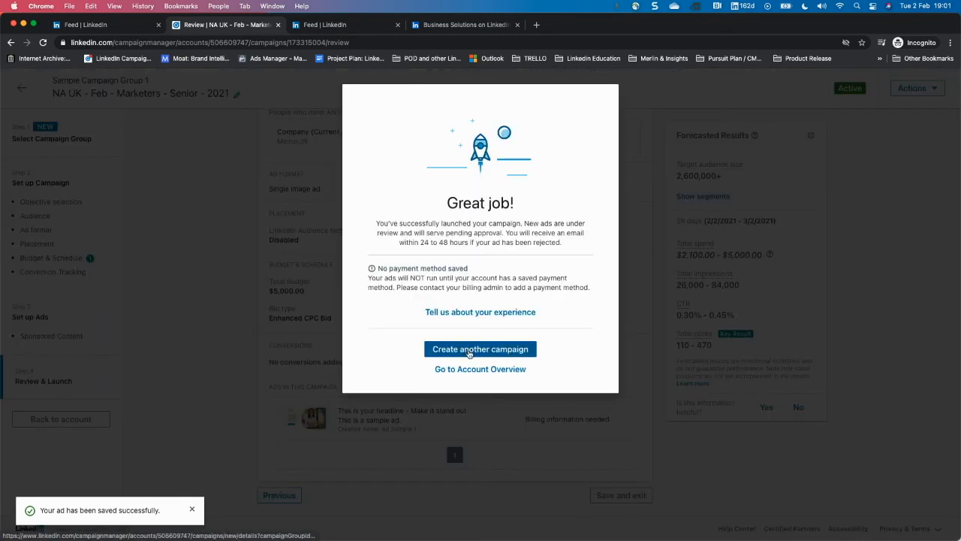
left_click(478, 374)
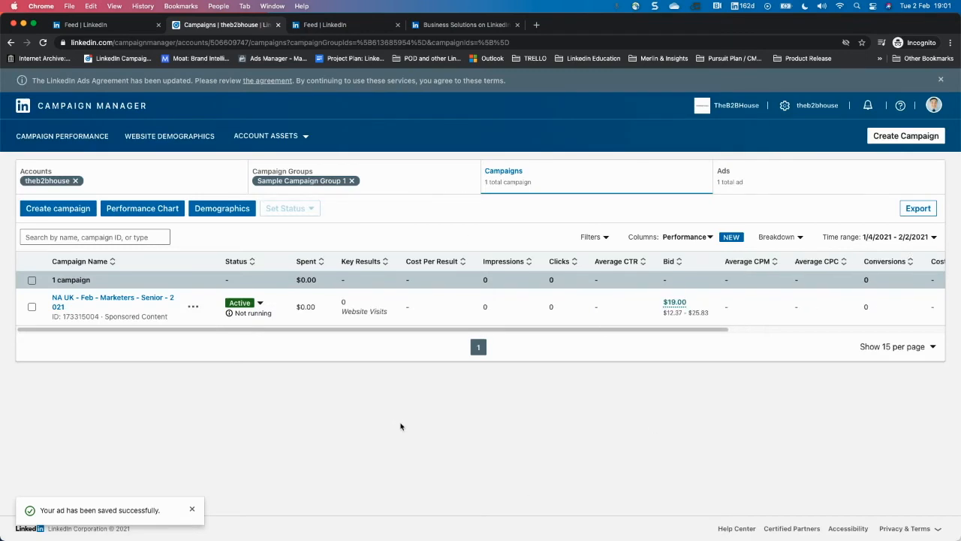
left_click(191, 509)
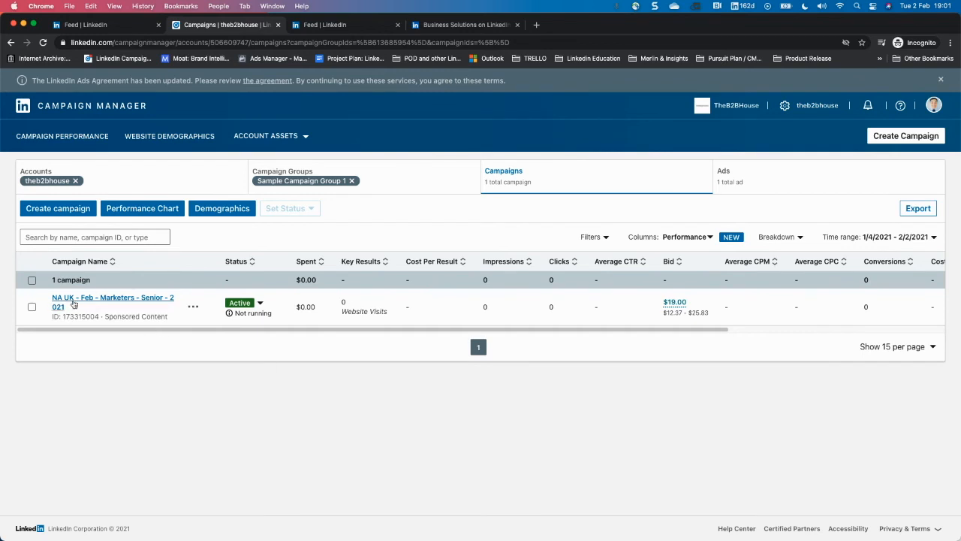
- Select the NA UK - Feb - Marketers - Senior - 2021 campaign, check its ad's status and return to the campaign list
left_click(31, 307)
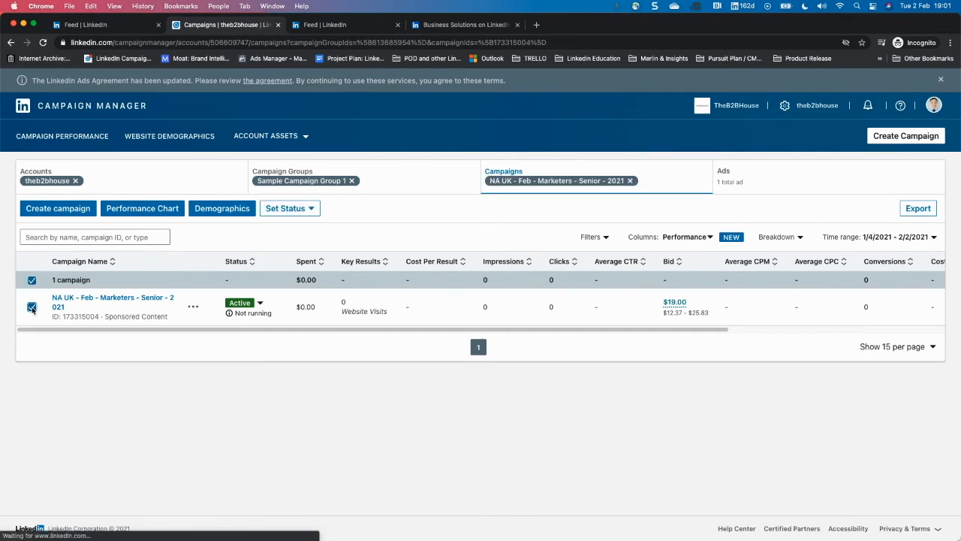
left_click(752, 183)
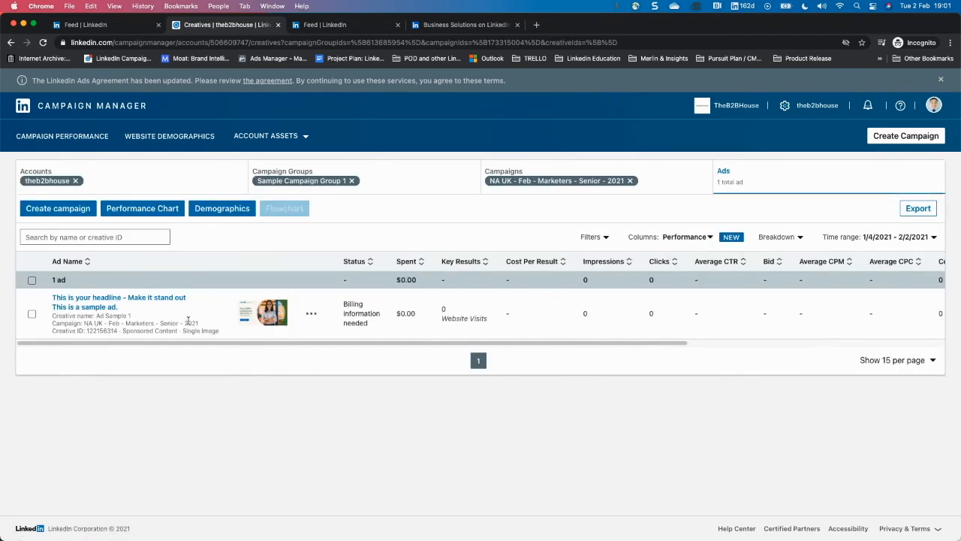
mouse_move(352, 305)
left_mouse_down()
mouse_move(362, 328)
mouse_move(352, 305)
left_mouse_up()
left_click(365, 323)
left_click(376, 369)
left_click(361, 326)
left_click(374, 387)
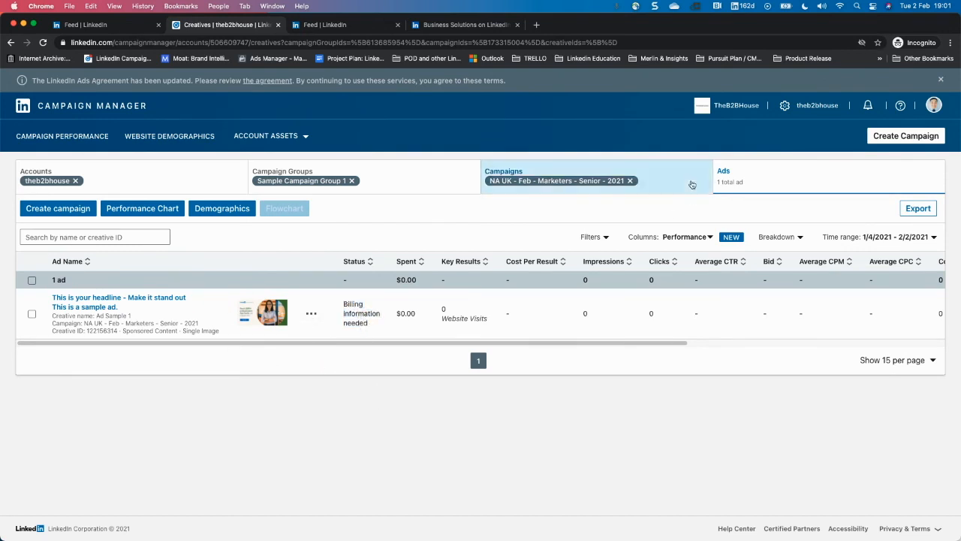
left_click(692, 184)
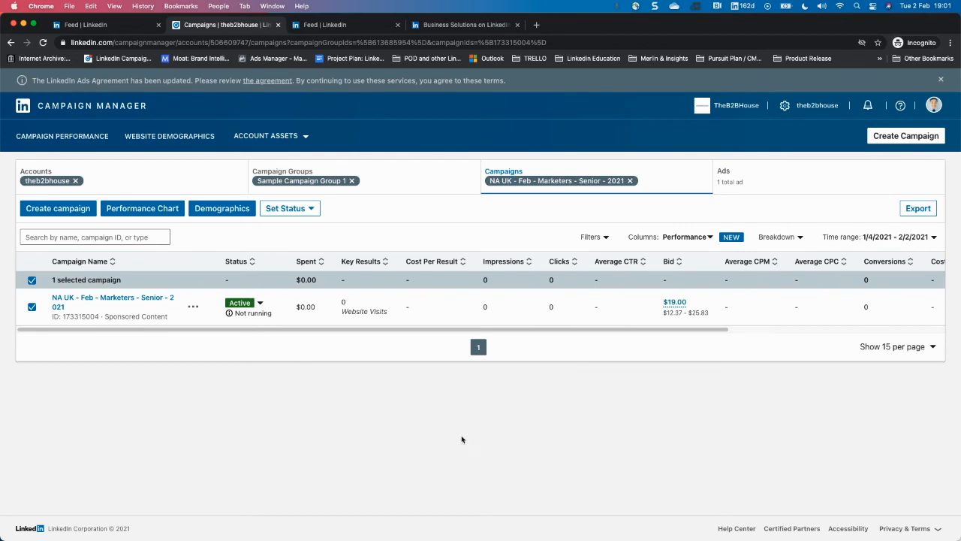
- Check the campaign's running status and the filters available for the campaign list
mouse_move(243, 310)
left_click(601, 237)
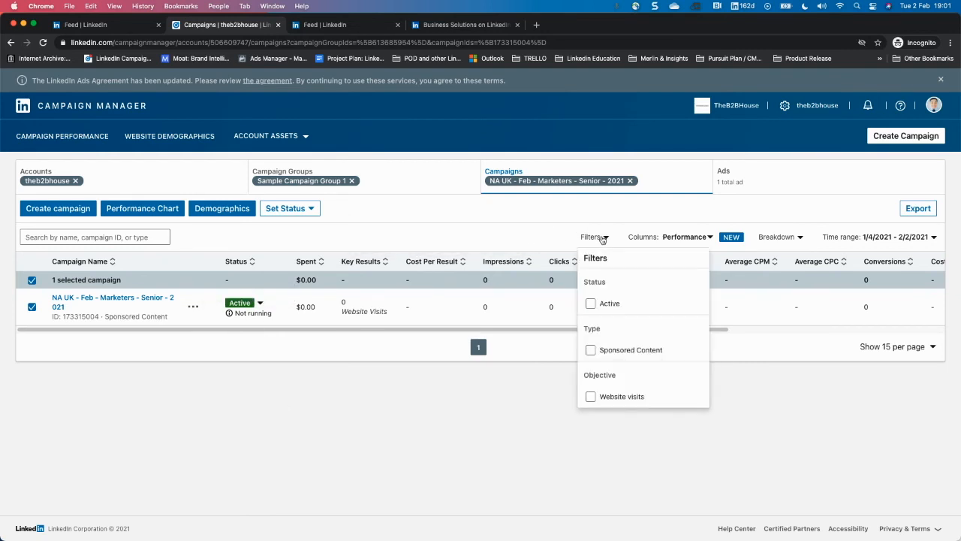
left_click(602, 237)
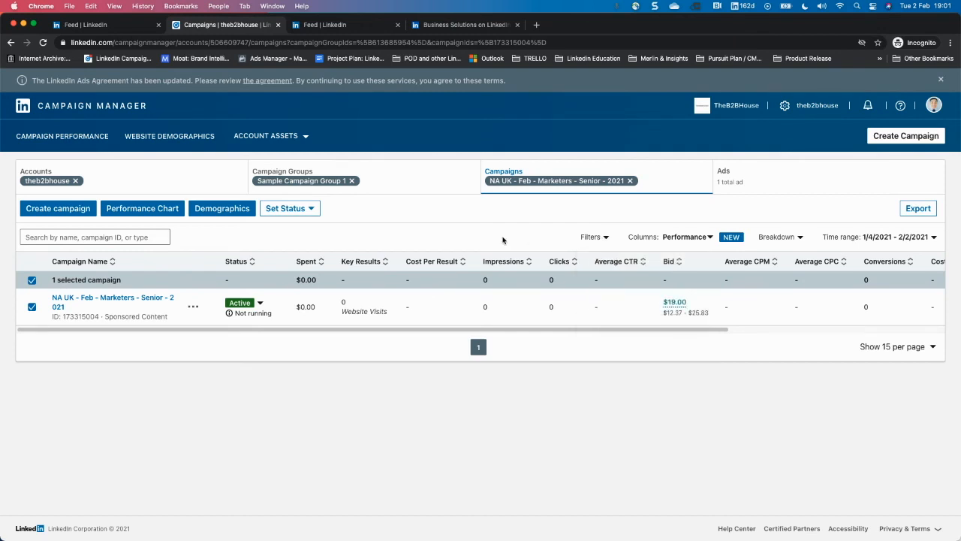
- Show the Delivery columns for the campaign and read the description of the Reach metric
left_click(682, 237)
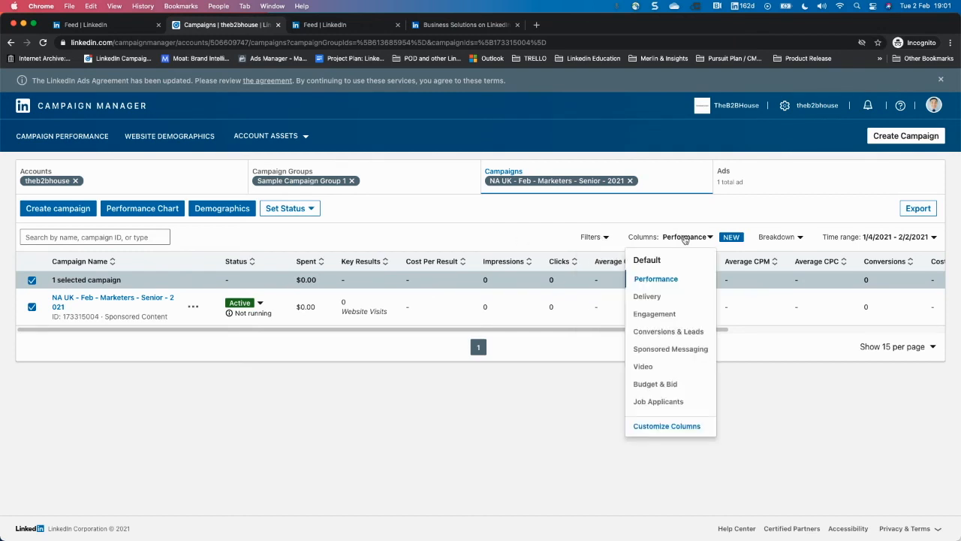
left_click(648, 296)
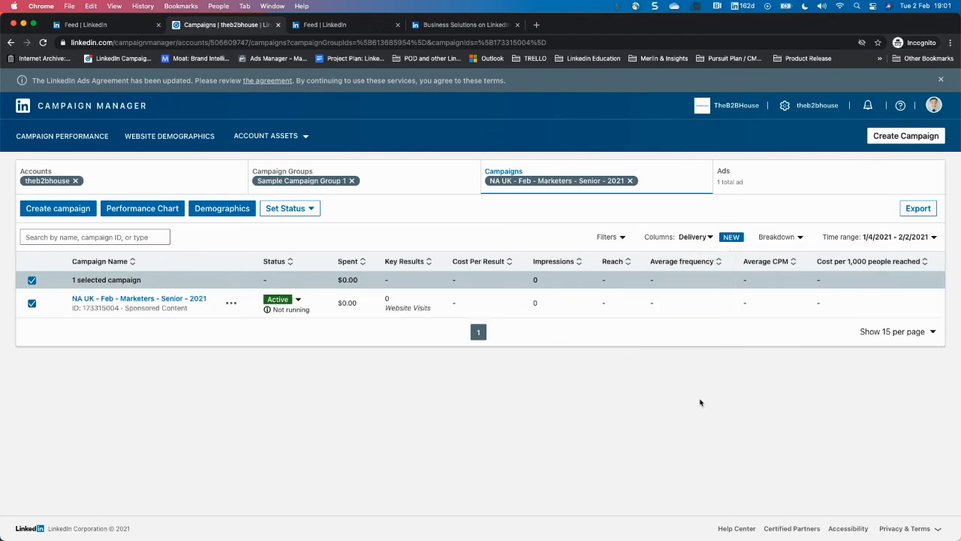
mouse_move(610, 263)
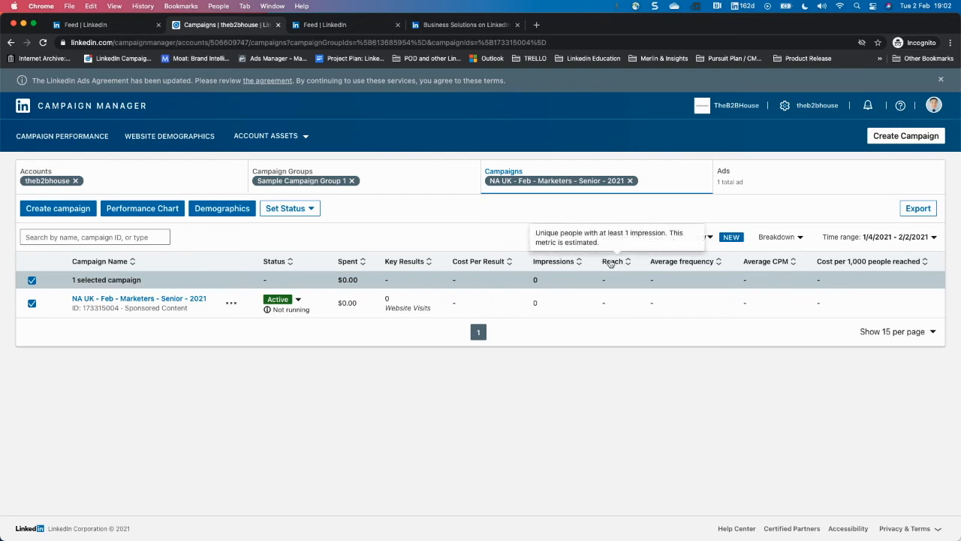
mouse_move(552, 263)
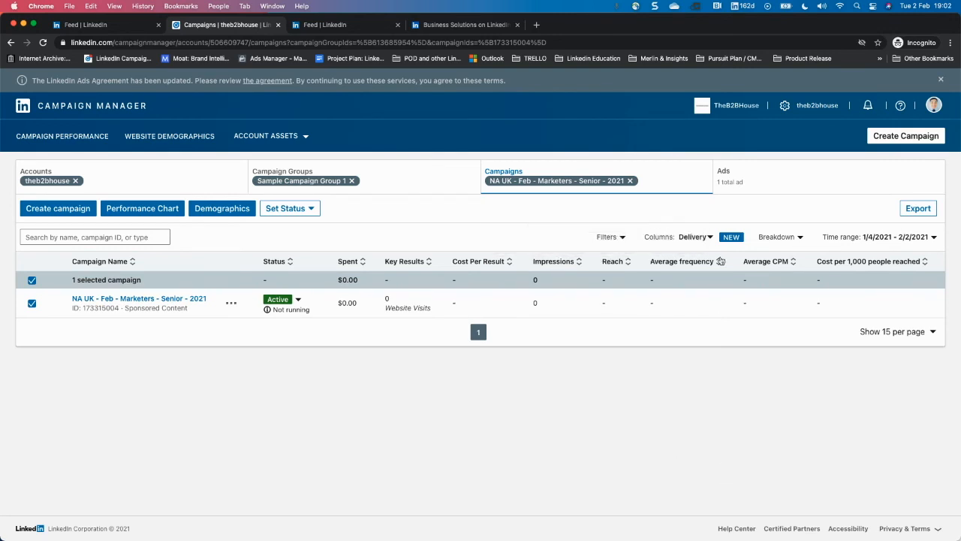
- Look through the metrics available for a custom column view, including Return on Ad Spend, and cancel without changes
left_click(704, 237)
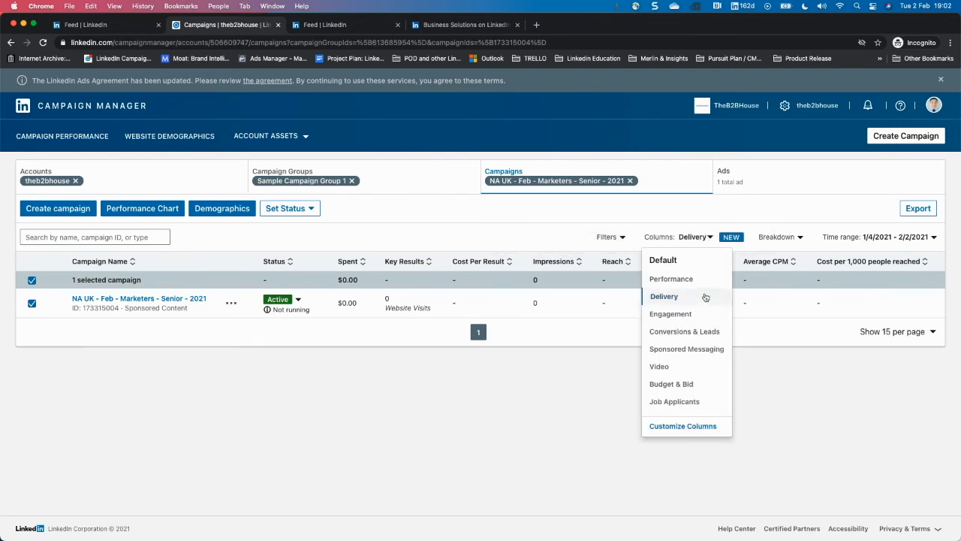
left_click(681, 426)
scroll(470, 307, "down", 10)
scroll(492, 346, "up", 5)
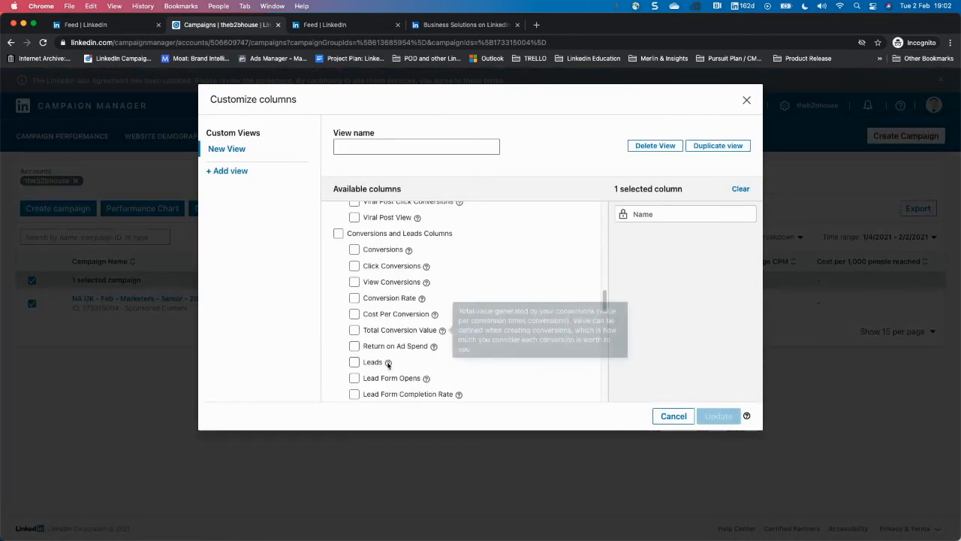
scroll(429, 333, "down", 1)
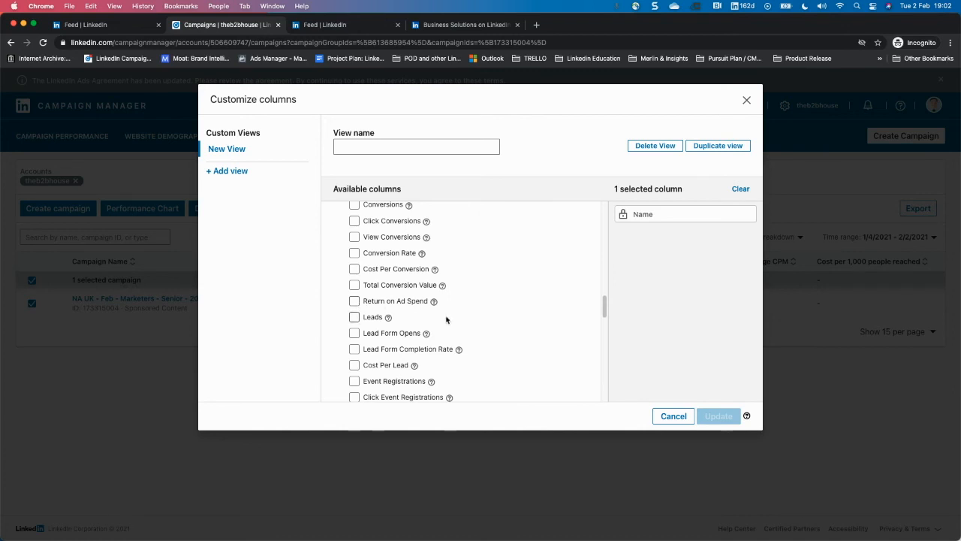
mouse_move(433, 301)
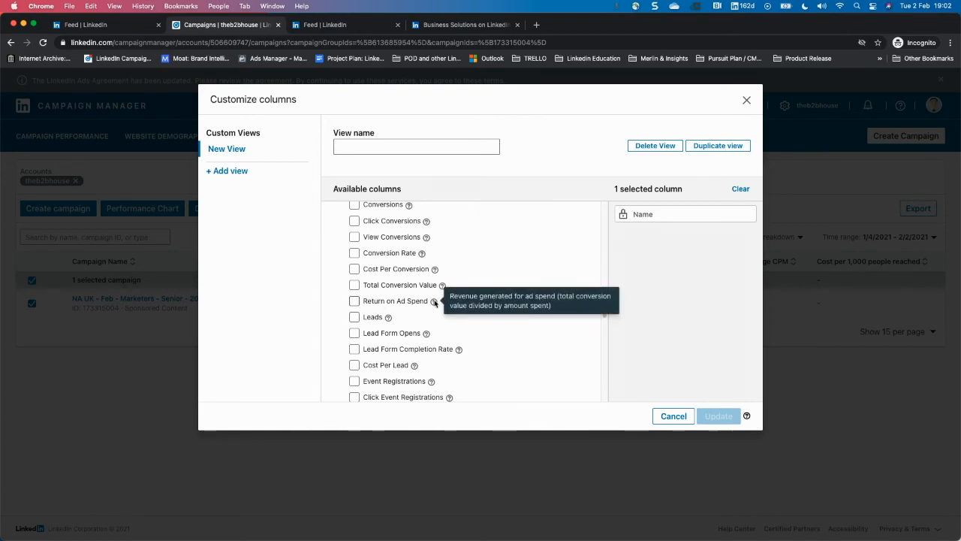
scroll(548, 345, "down", 10)
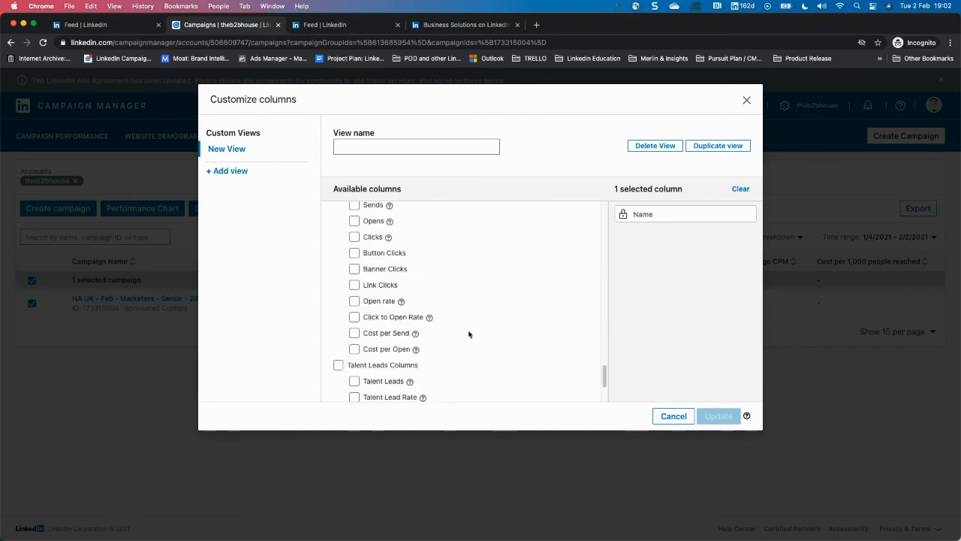
scroll(469, 334, "down", 3)
left_click(674, 416)
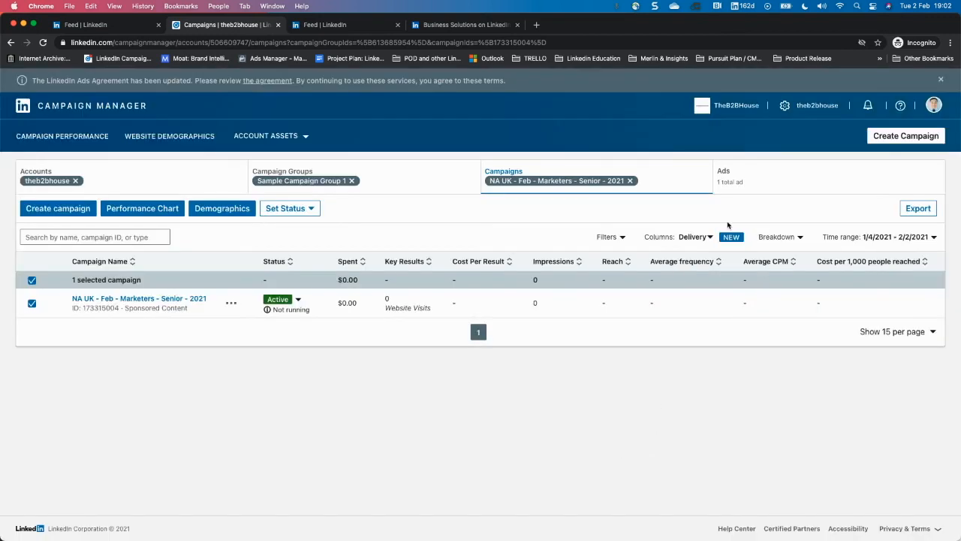
- Set the campaign table back to the Performance columns and clear its breakdown
left_click(701, 237)
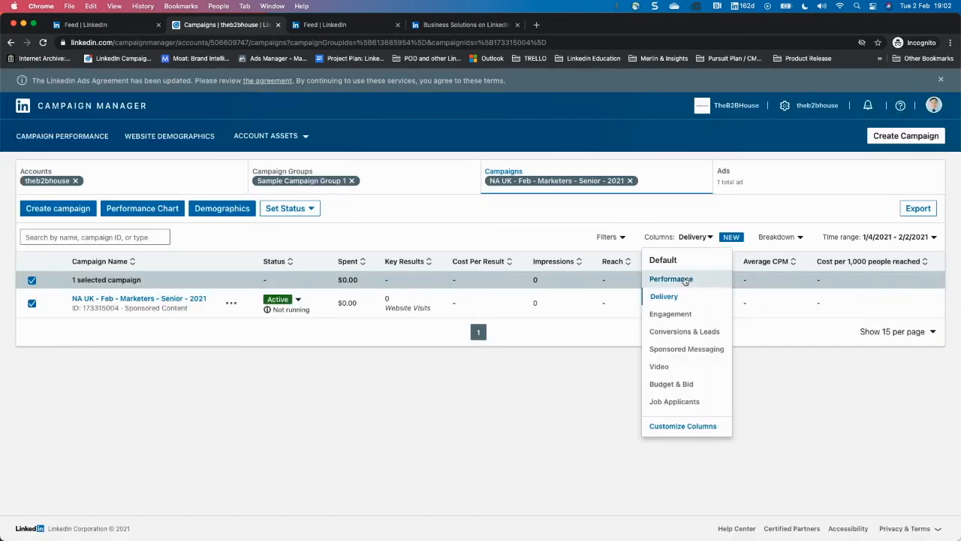
left_click(685, 279)
left_click(796, 238)
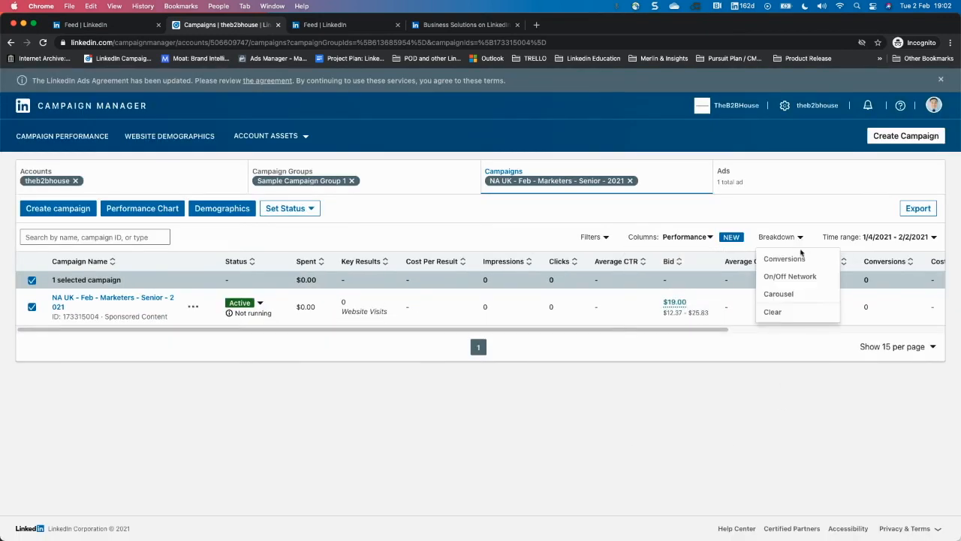
left_click(786, 313)
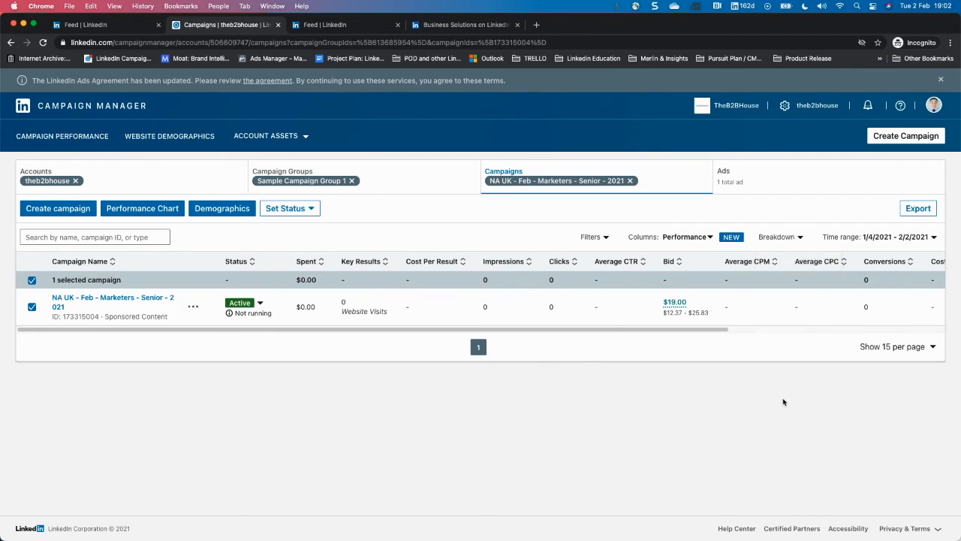
- Set the report's time range to the last 90 days and switch it to this month
left_click(883, 238)
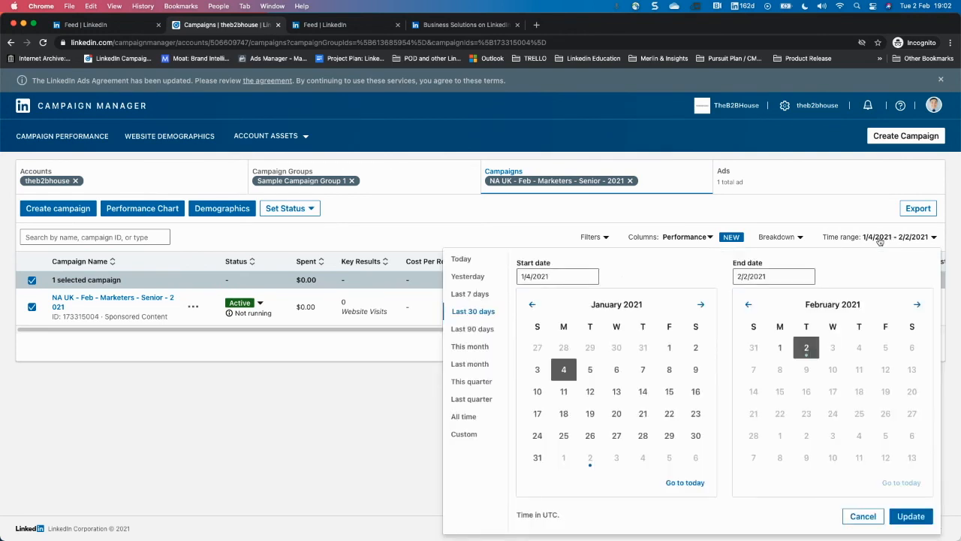
left_click(785, 276)
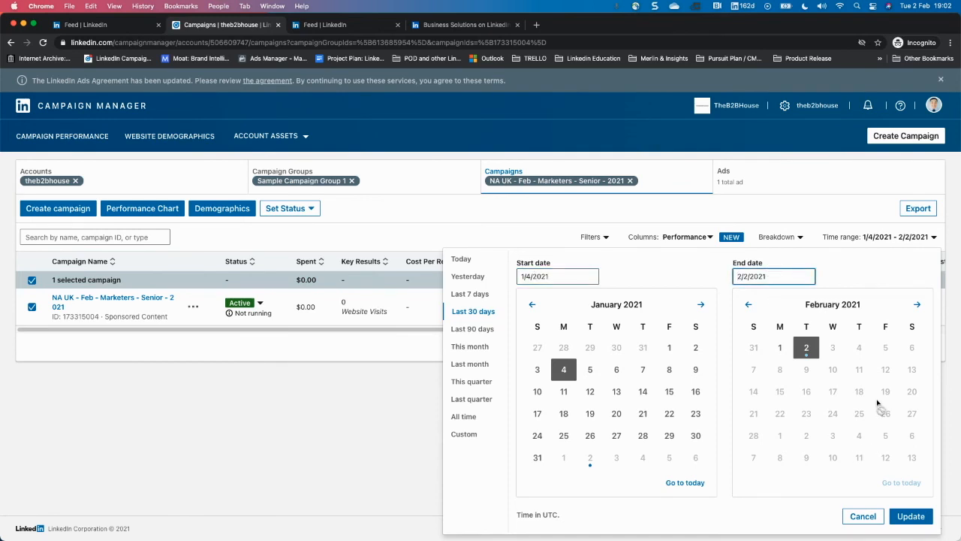
left_click(480, 329)
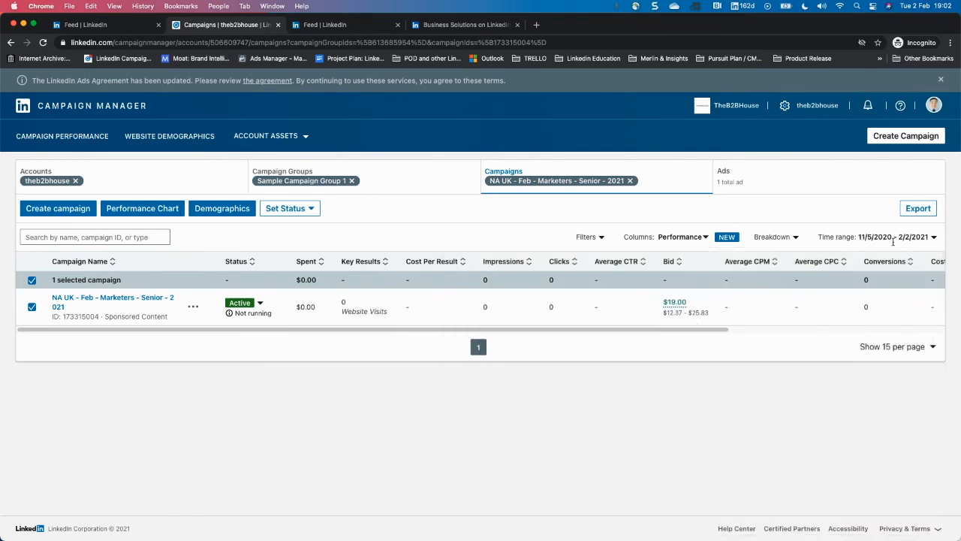
left_click(886, 237)
left_click(470, 346)
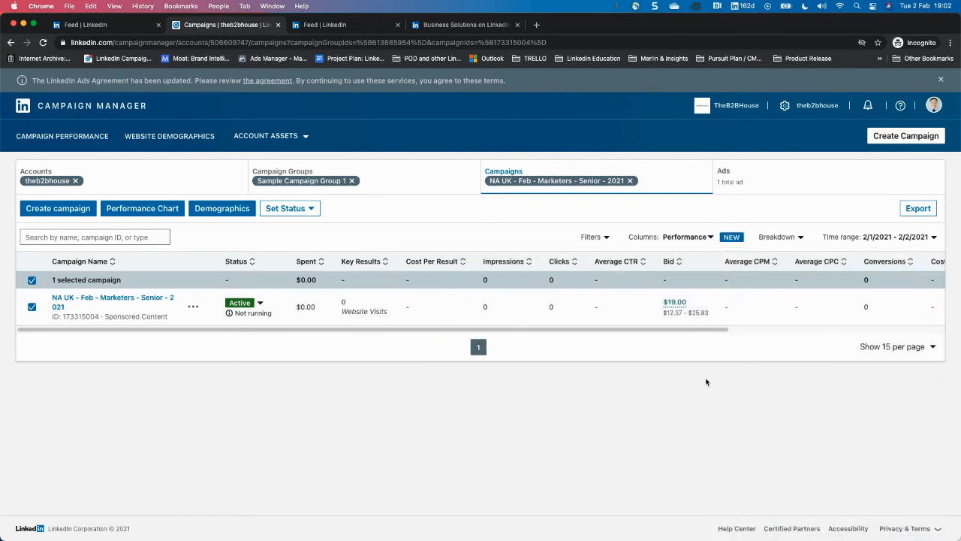
- Set a custom time range starting 11/1/2019 and ending 2/2/2021 for the campaign report
left_click(871, 236)
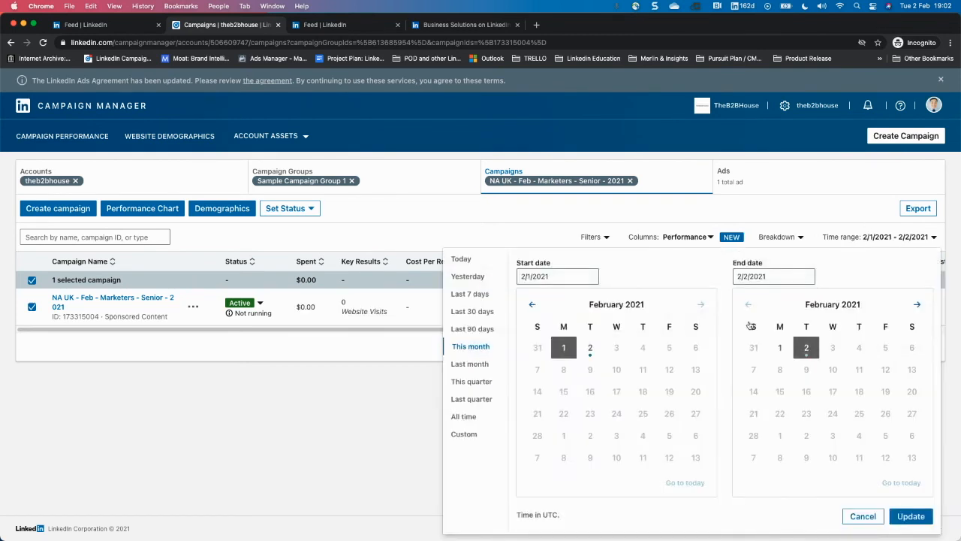
left_click(532, 304)
left_click(532, 304)
left_click(531, 304)
left_click(531, 304)
left_click(532, 304)
left_click(532, 304)
left_click(532, 304)
left_click(531, 304)
left_click(531, 304)
left_click(532, 304)
left_click(531, 304)
left_click(532, 304)
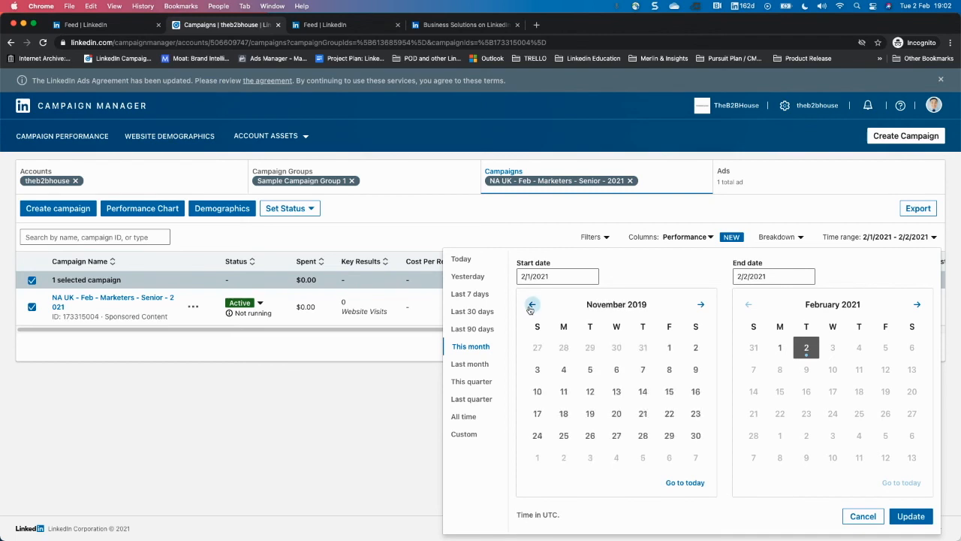
left_click(670, 348)
left_click(919, 517)
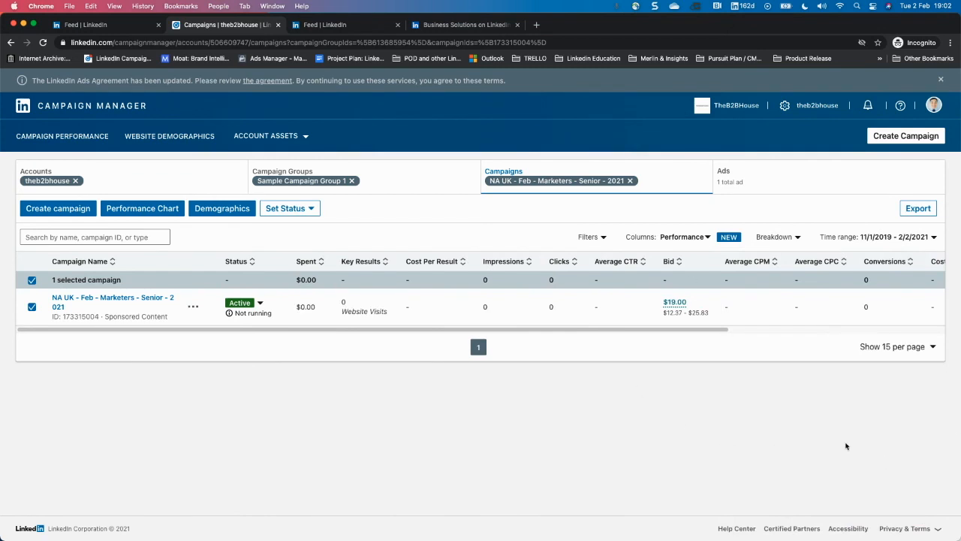
- Set the campaign report's time range to All time
left_click(864, 237)
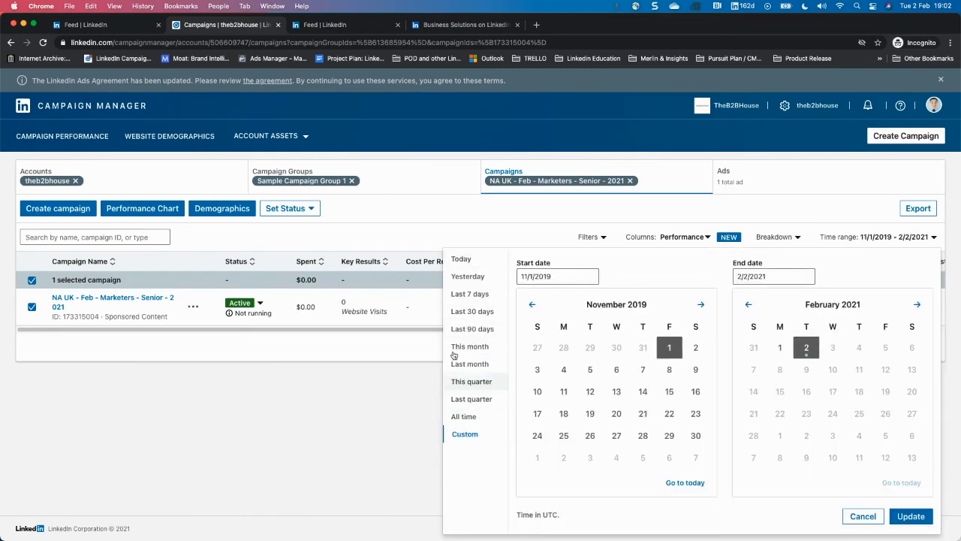
left_click(464, 417)
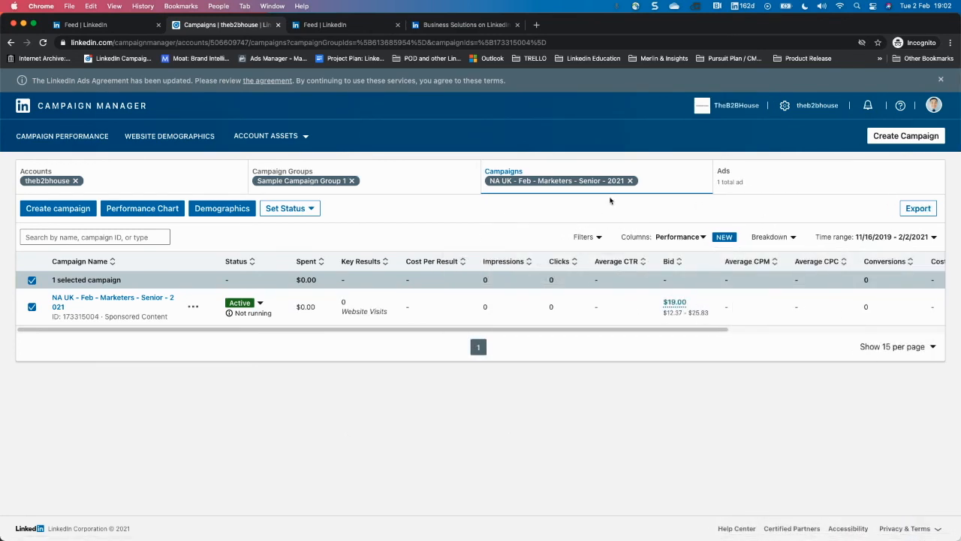
- Open the performance chart for the selected NA UK - Feb - Marketers - Senior - 2021 campaign
left_click_drag(545, 332, 481, 342)
left_click(151, 214)
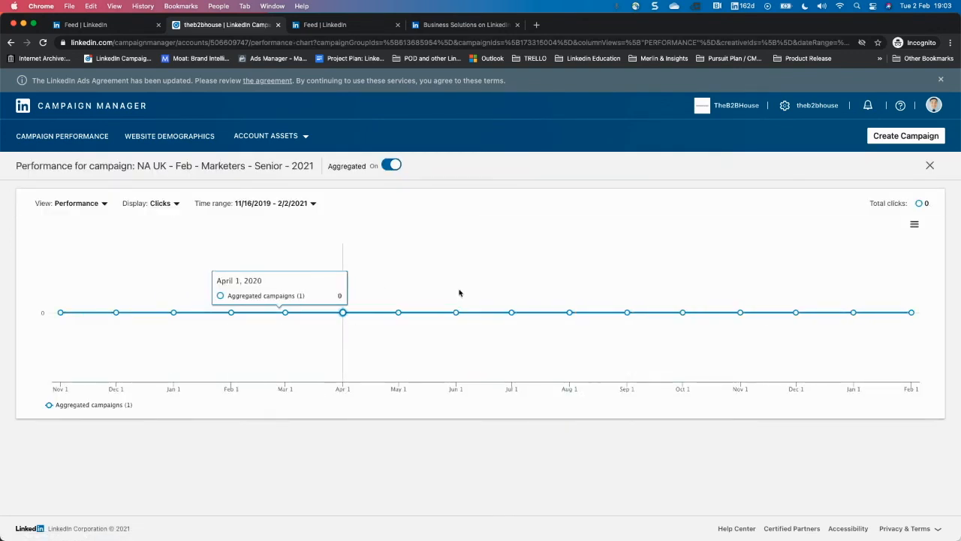
left_click(280, 204)
left_click(280, 203)
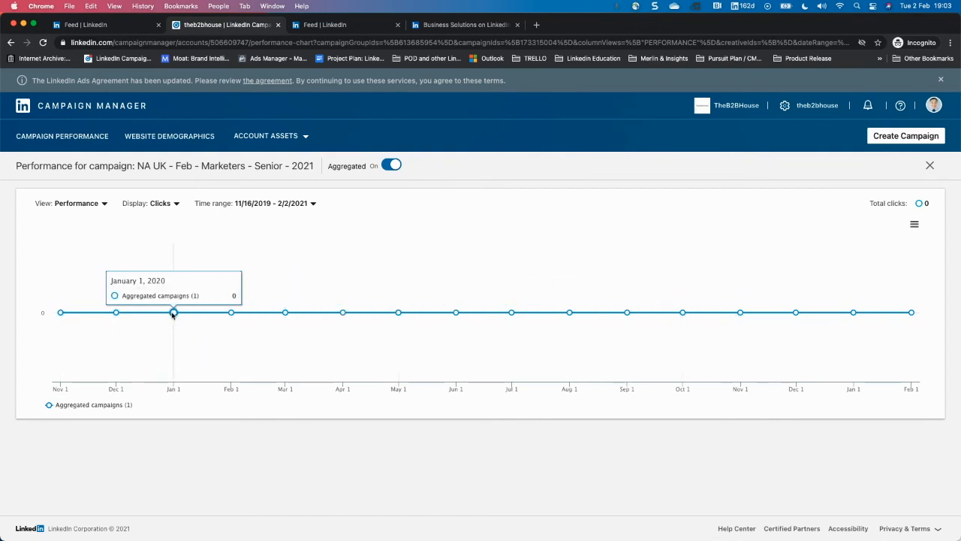
- Zoom the clicks chart in to about January through August 2020 and reset it to the All time range
mouse_move(171, 271)
left_mouse_down()
mouse_move(656, 264)
mouse_move(682, 286)
mouse_move(178, 298)
mouse_move(628, 282)
left_mouse_up()
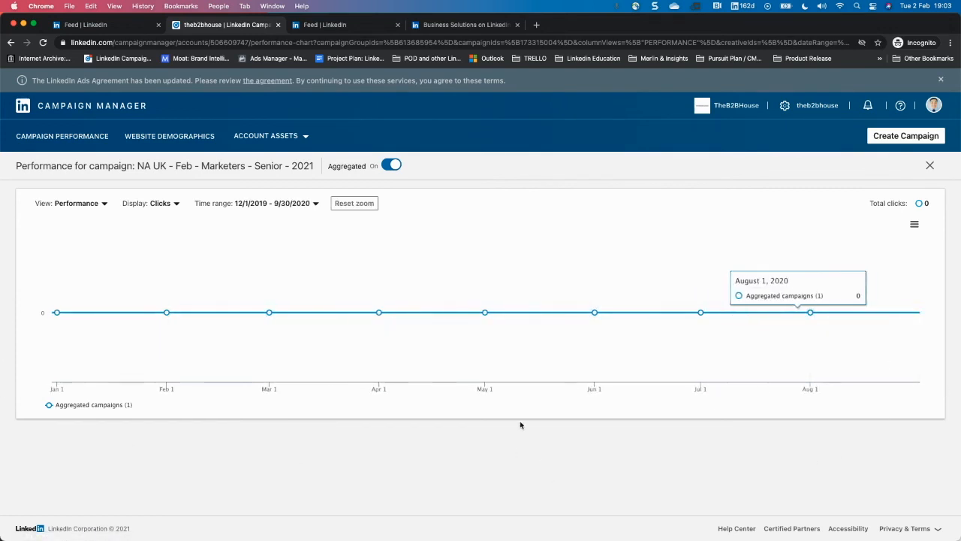
left_click(354, 204)
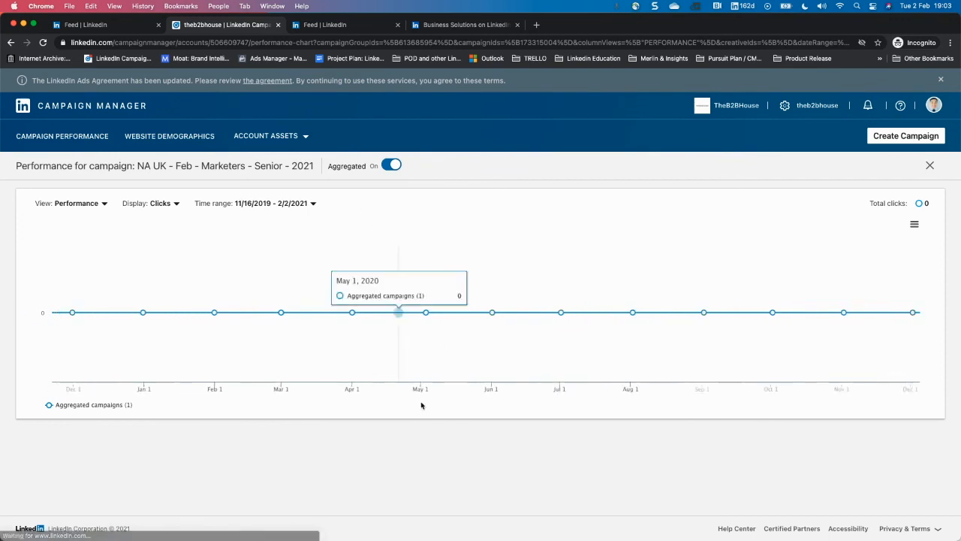
left_click(271, 203)
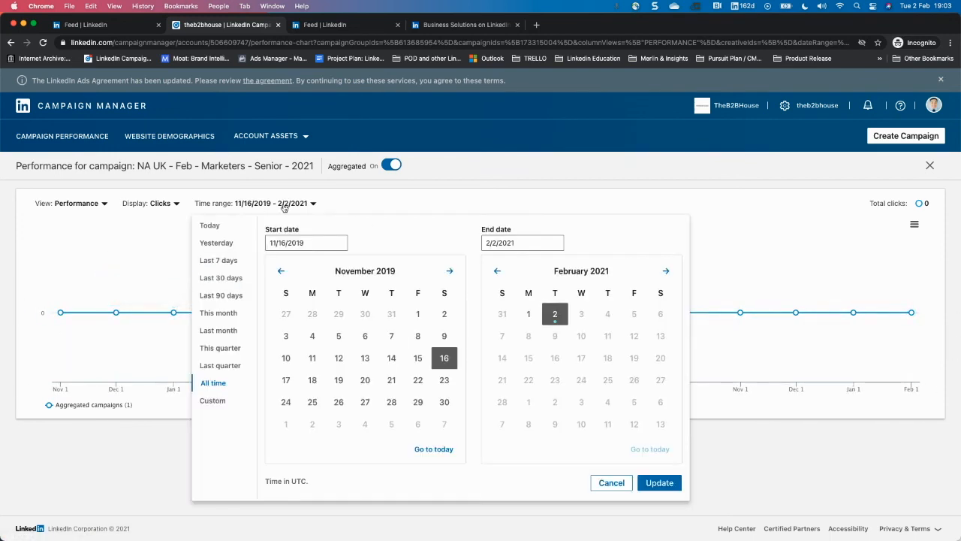
left_click(209, 384)
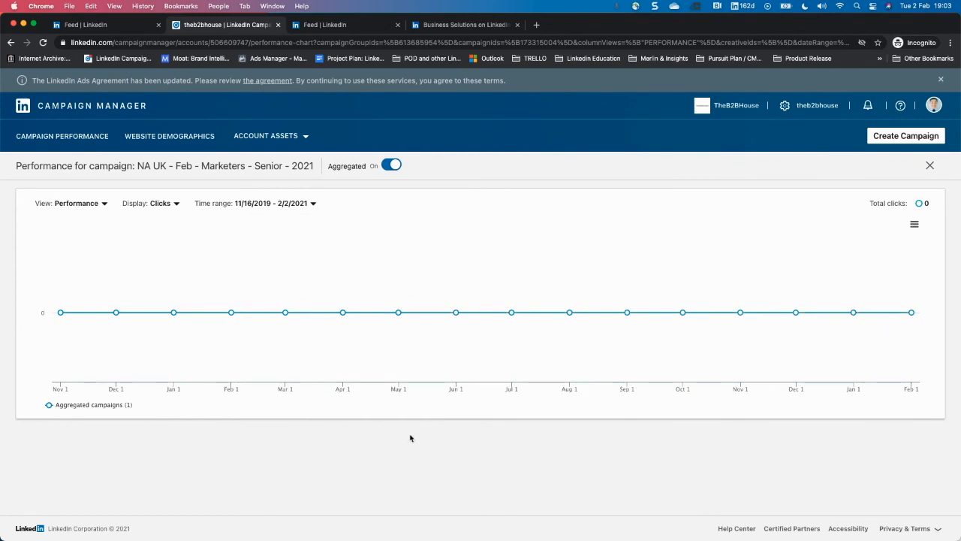
- Switch the campaign's performance report to the Demographics view
left_click(87, 205)
left_click(94, 204)
left_click(100, 203)
left_click(70, 241)
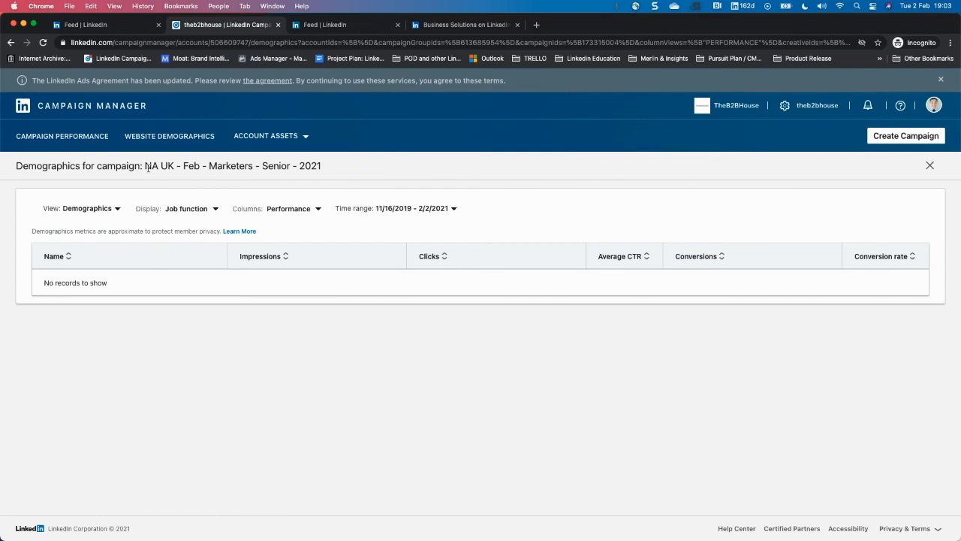
- Display the campaign's demographics by Company and check which campaign the report covers
left_click_drag(63, 165, 266, 175)
left_click(266, 174)
left_click_drag(140, 166, 298, 170)
left_click(166, 175)
left_click_drag(145, 165, 361, 167)
left_click(149, 398)
left_click(192, 209)
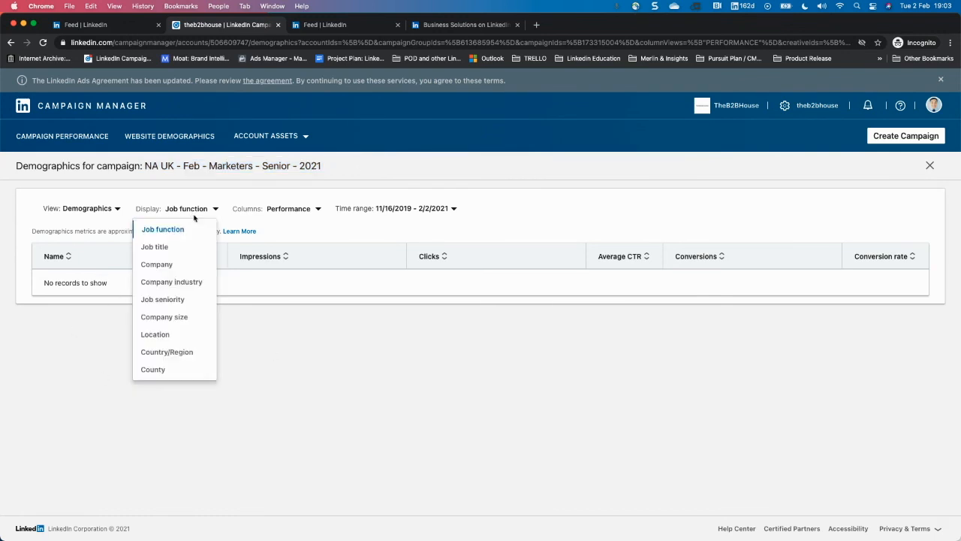
left_click(177, 267)
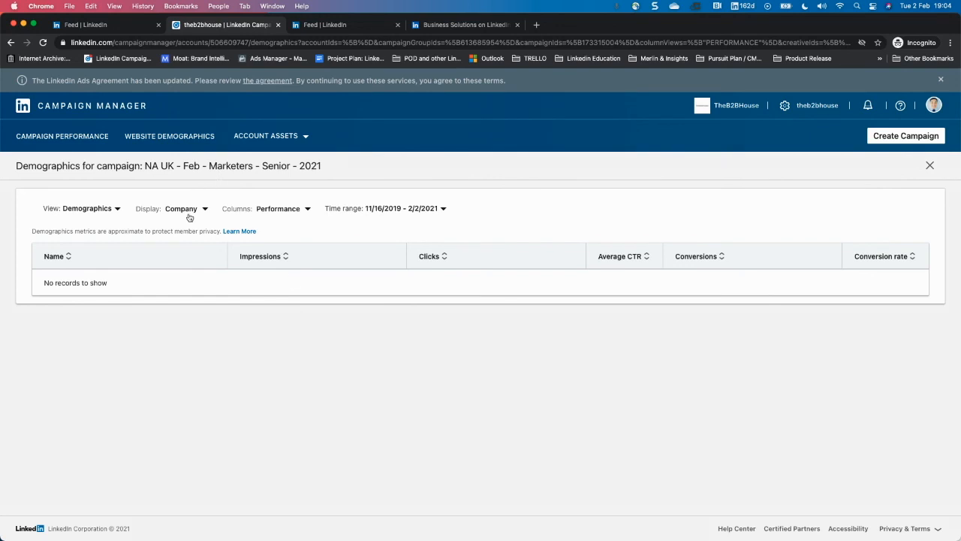
mouse_move(289, 211)
left_click_drag(146, 166, 322, 165)
left_click(335, 167)
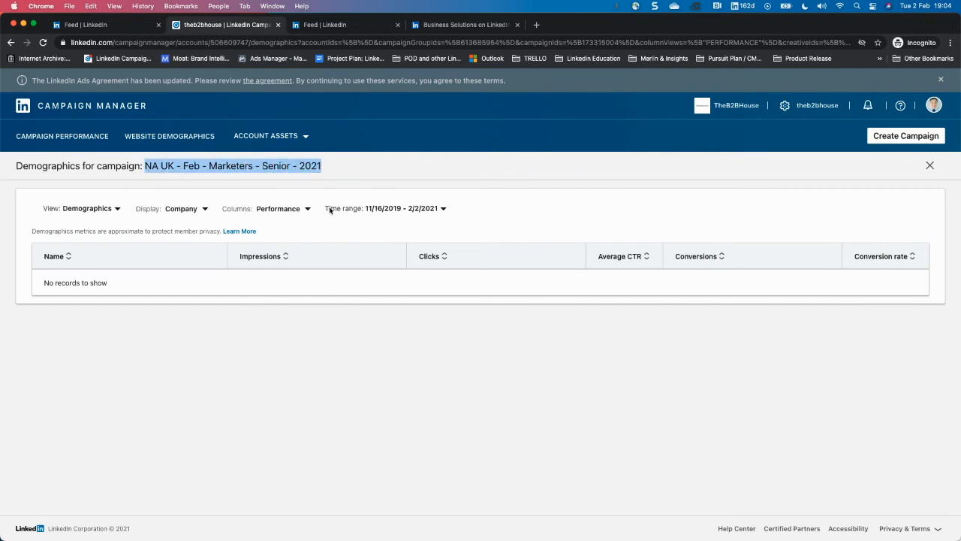
left_click(362, 407)
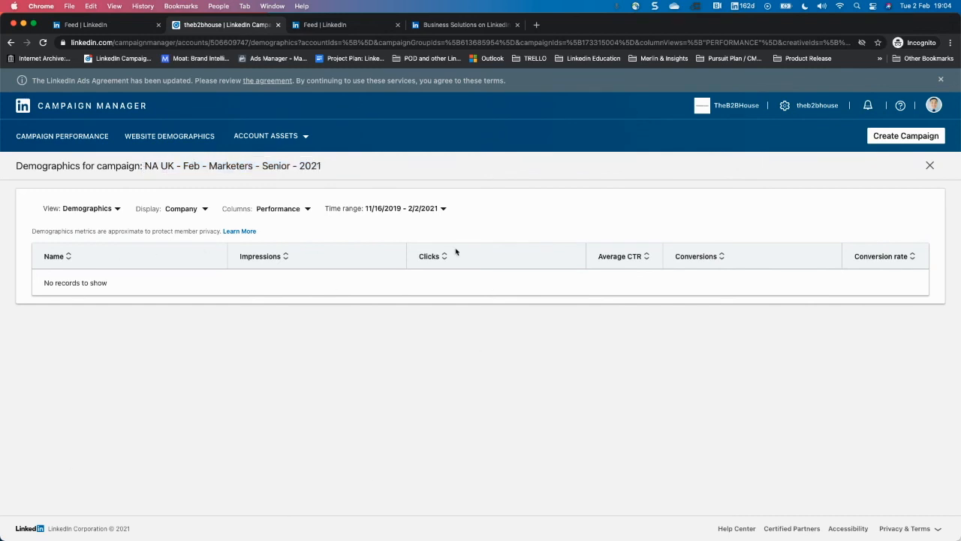
- Try the Company industry and Company displays for the campaign demographics, ending on Job seniority
left_click(188, 208)
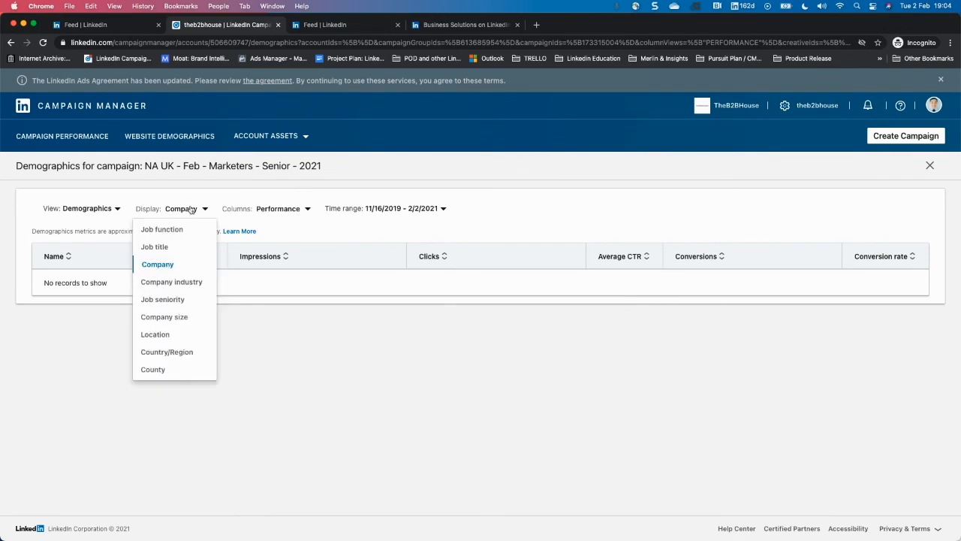
left_click(180, 283)
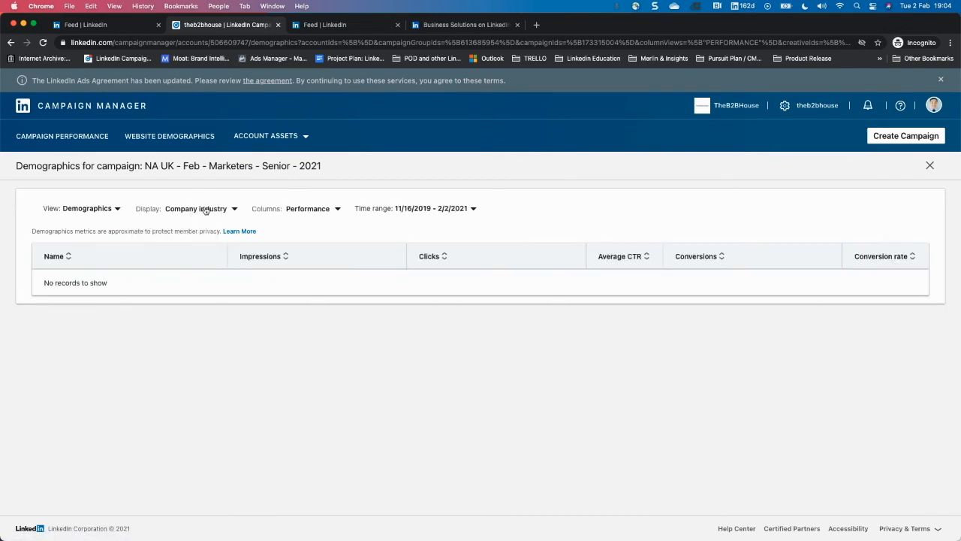
left_click(204, 208)
left_click(188, 268)
left_click(188, 209)
left_click(179, 300)
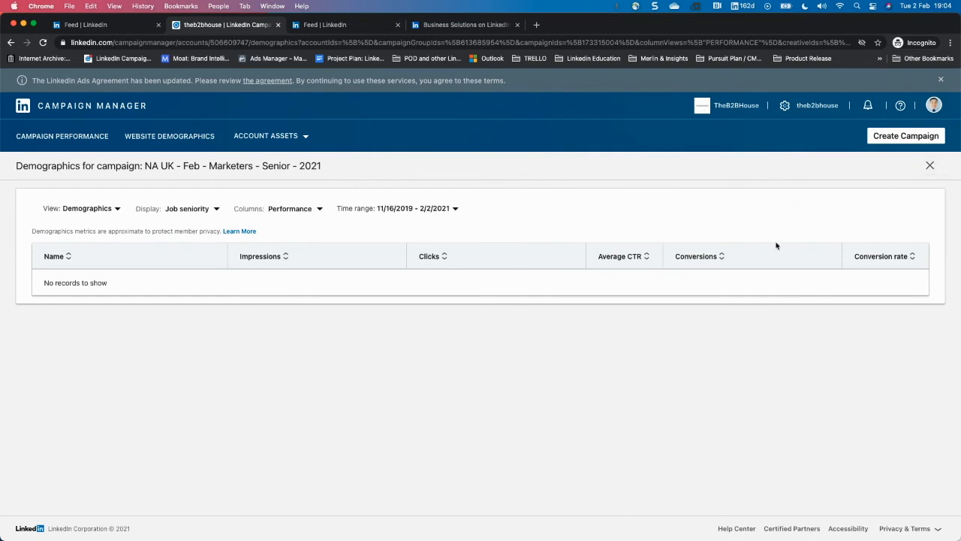
- Close the campaign demographics report and open the account's Website Demographics
left_click(929, 165)
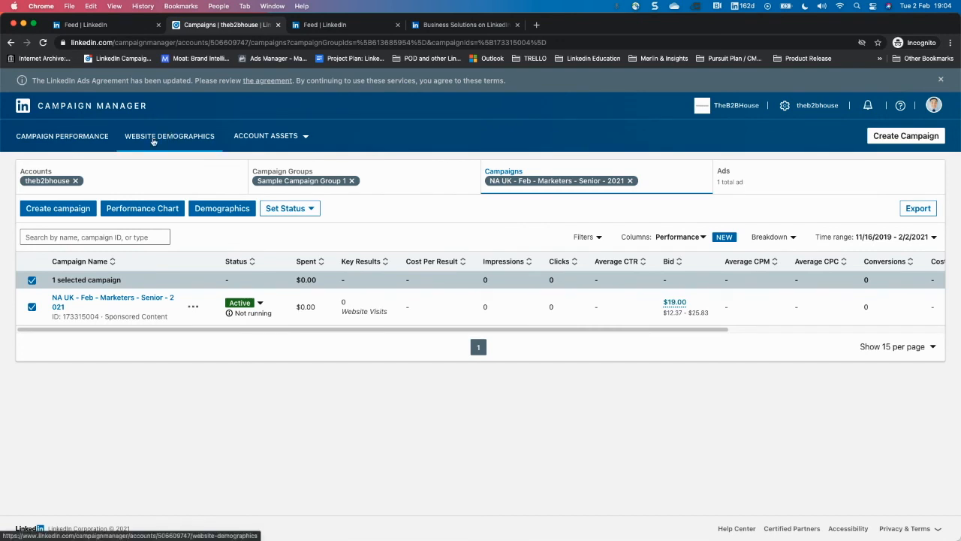
left_click(63, 137)
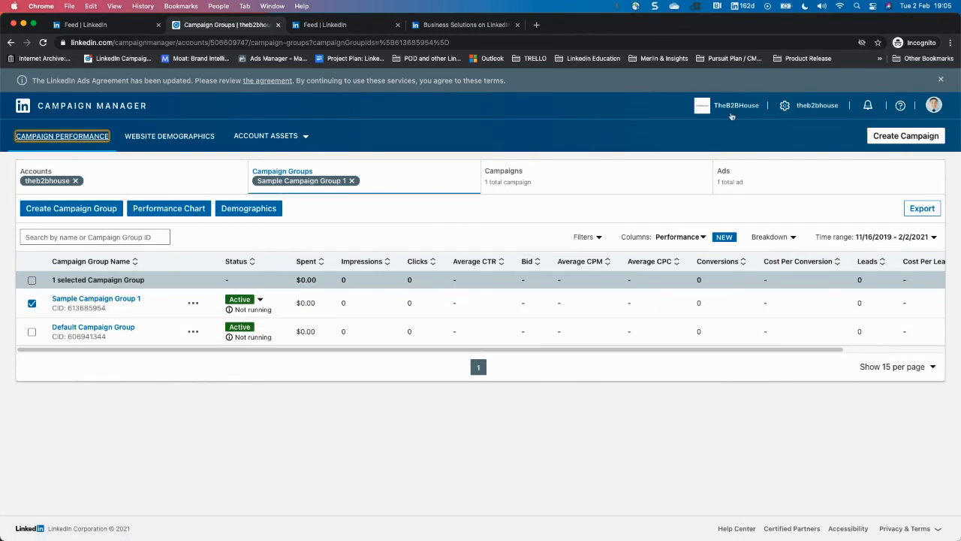
left_click(190, 142)
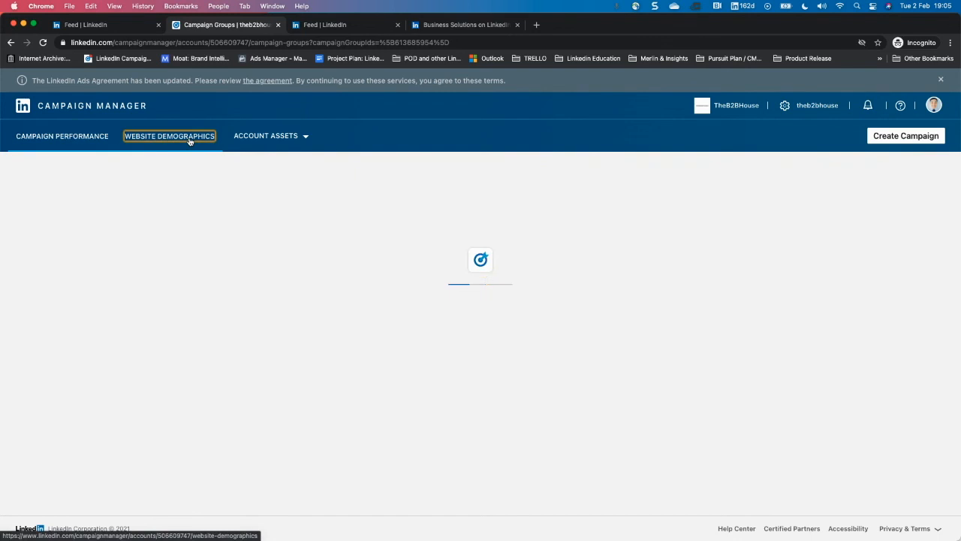
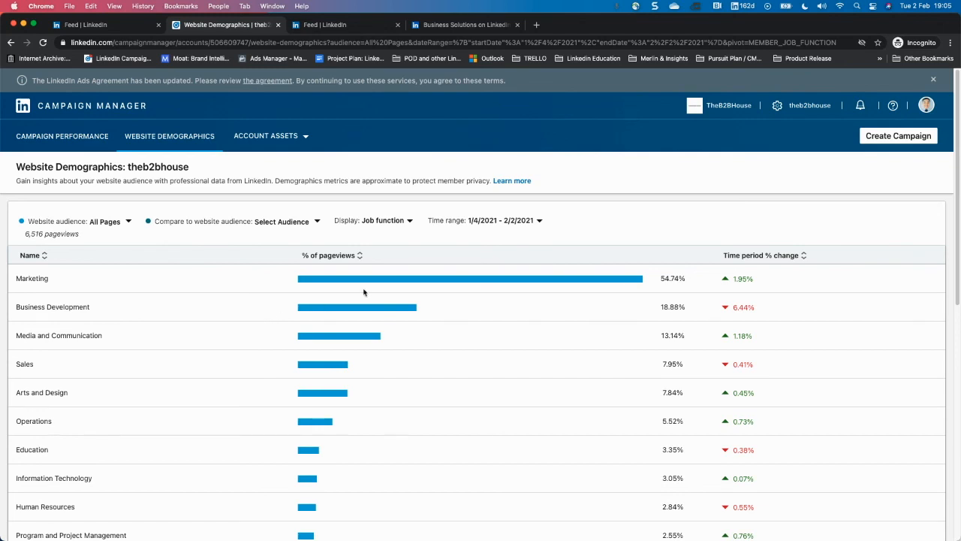
left_click(304, 137)
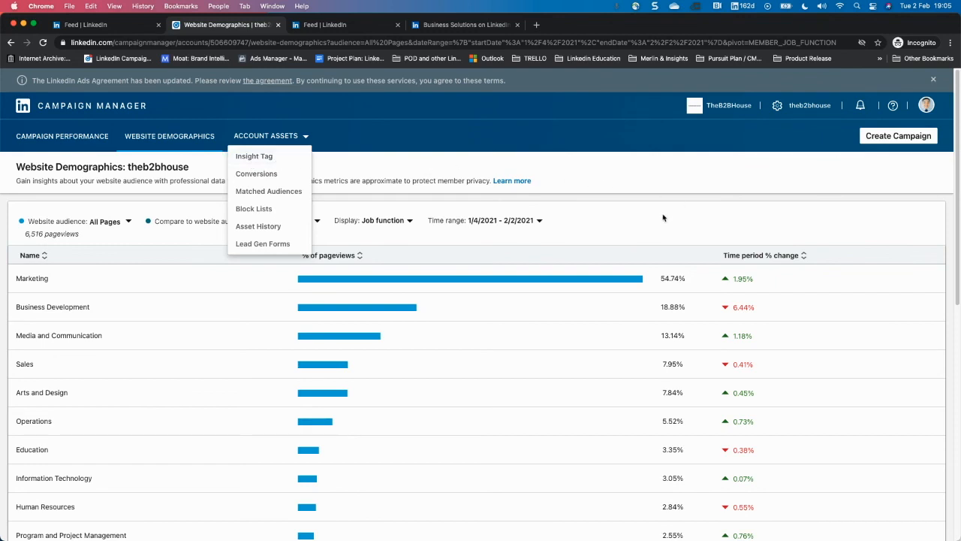
key("Escape")
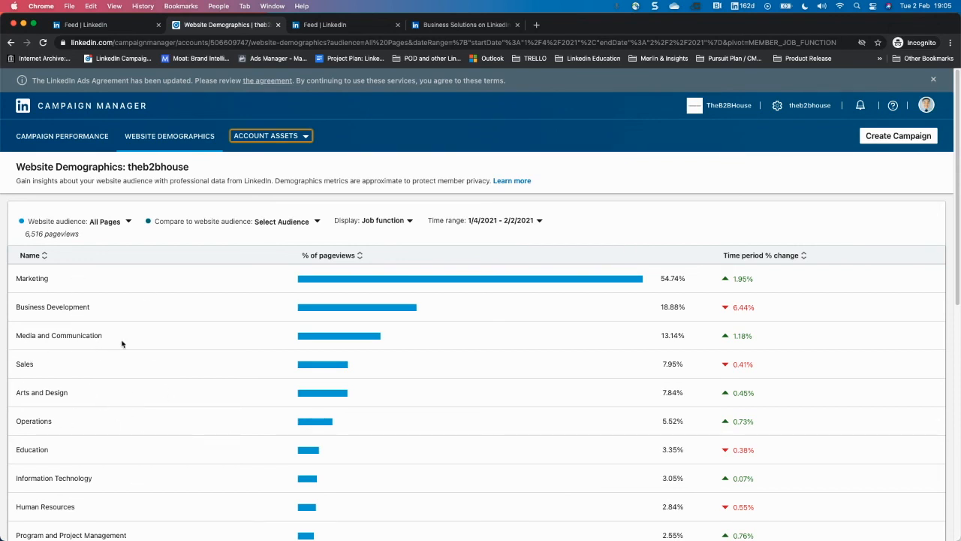
- Display the website demographics by Job title for the All Pages audience
left_click(123, 221)
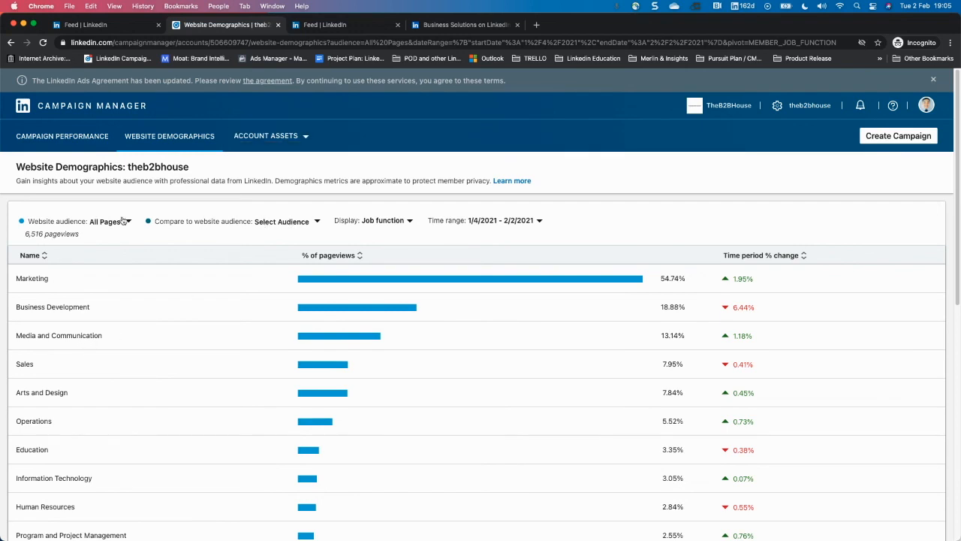
left_click(123, 223)
left_click(376, 227)
left_click(376, 260)
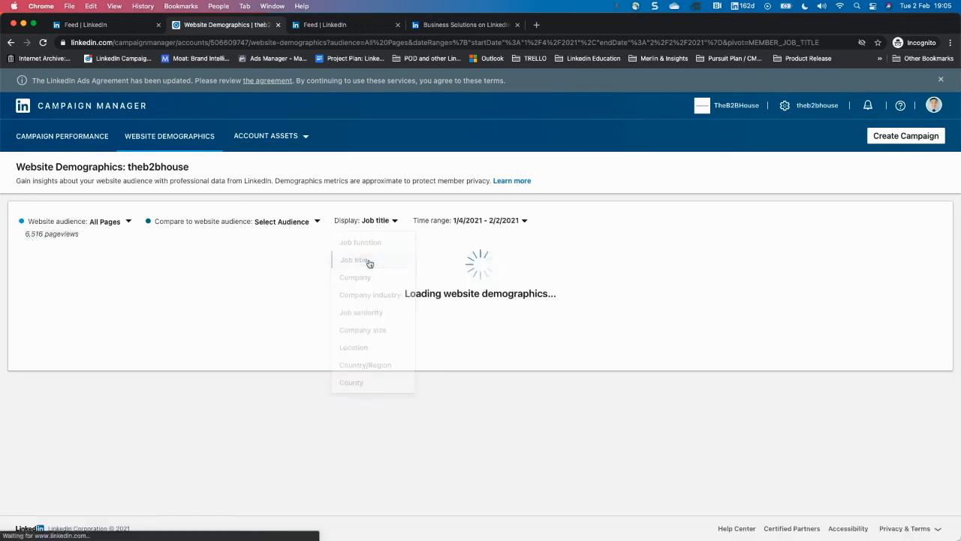
scroll(189, 374, "down", 1)
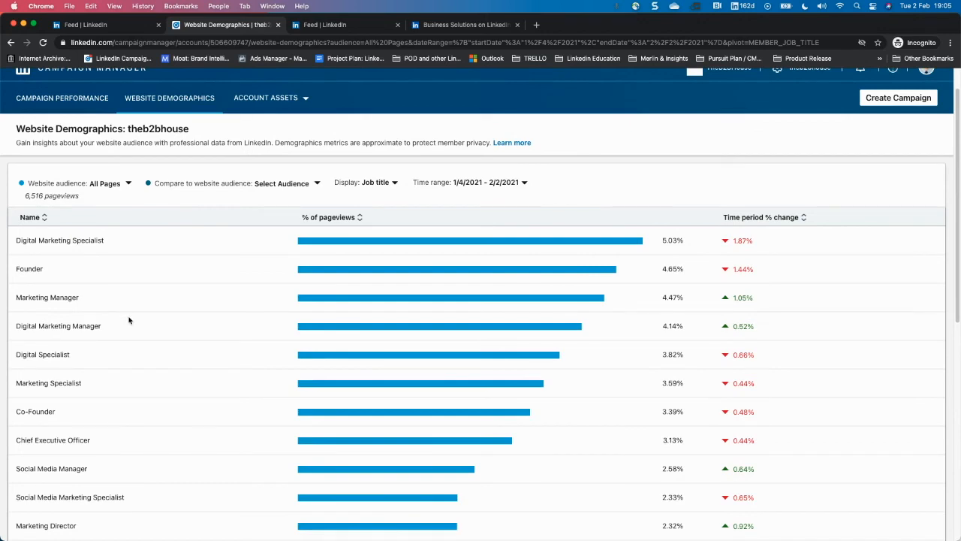
scroll(190, 413, "up", 1)
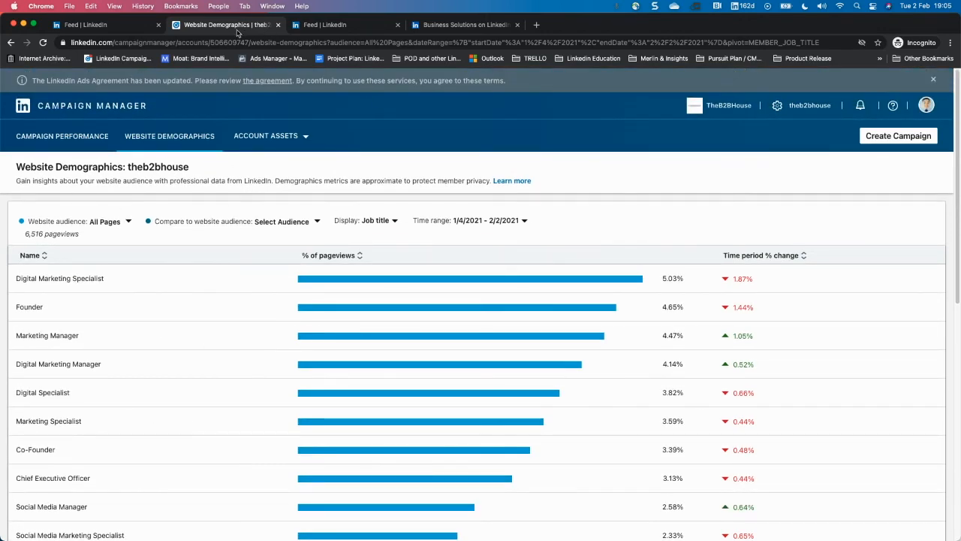
- Open theb2bhouse.com in a new browser tab beside Campaign Manager, skim its homepage and return to Website Demographics
key("super+t")
type("theb2bhouse.com")
key("Return")
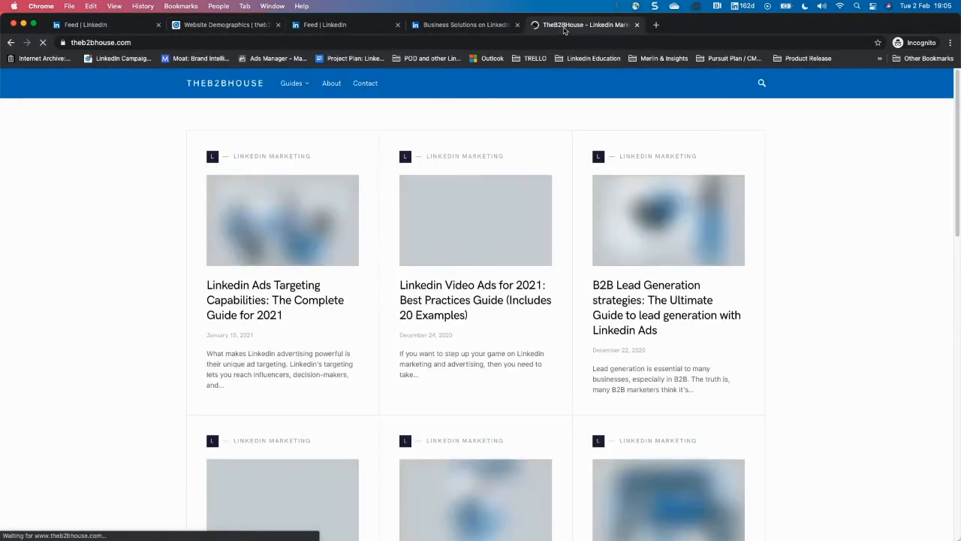
left_click_drag(560, 25, 361, 28)
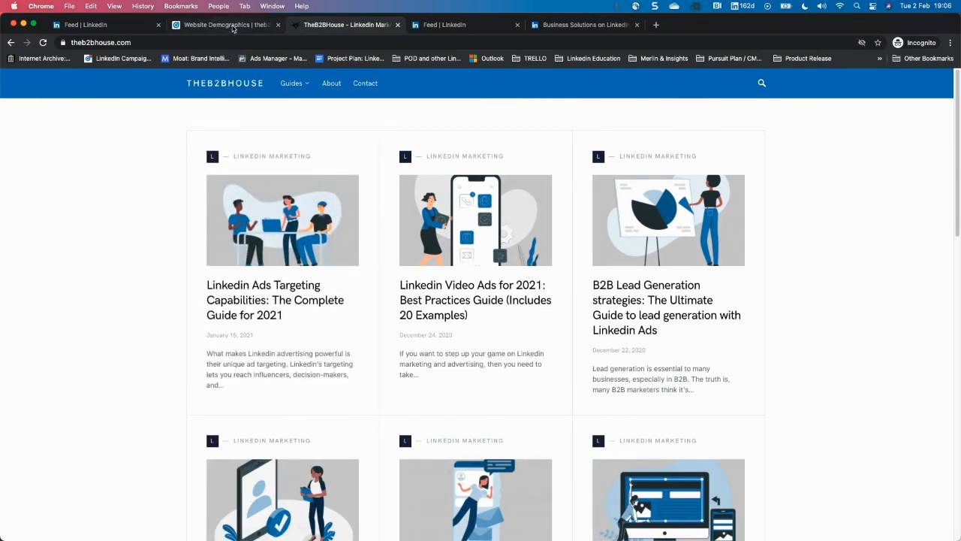
scroll(161, 337, "down", 12)
scroll(393, 360, "up", 12)
left_click(237, 27)
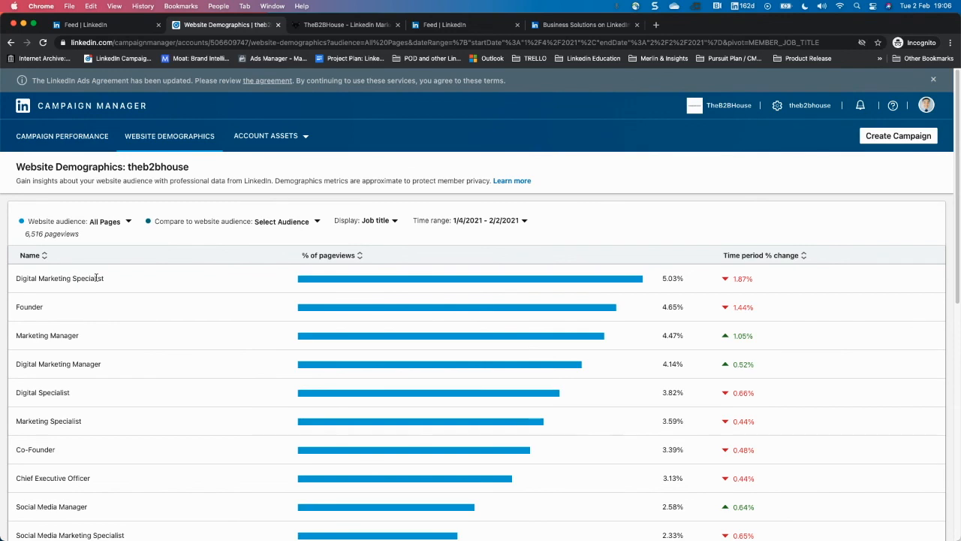
- Check the pageview total and the available website audience options in Website Demographics
left_click_drag(21, 236, 90, 237)
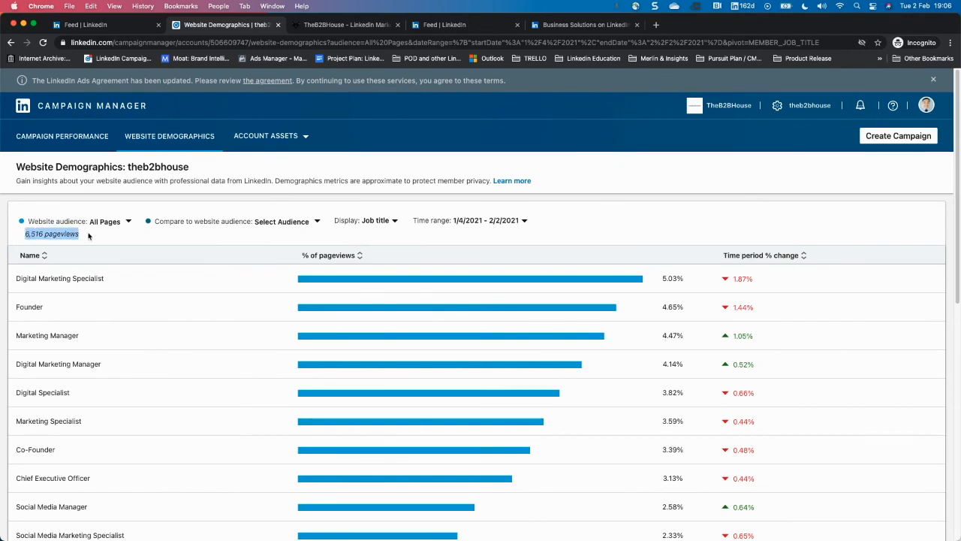
left_click(91, 238)
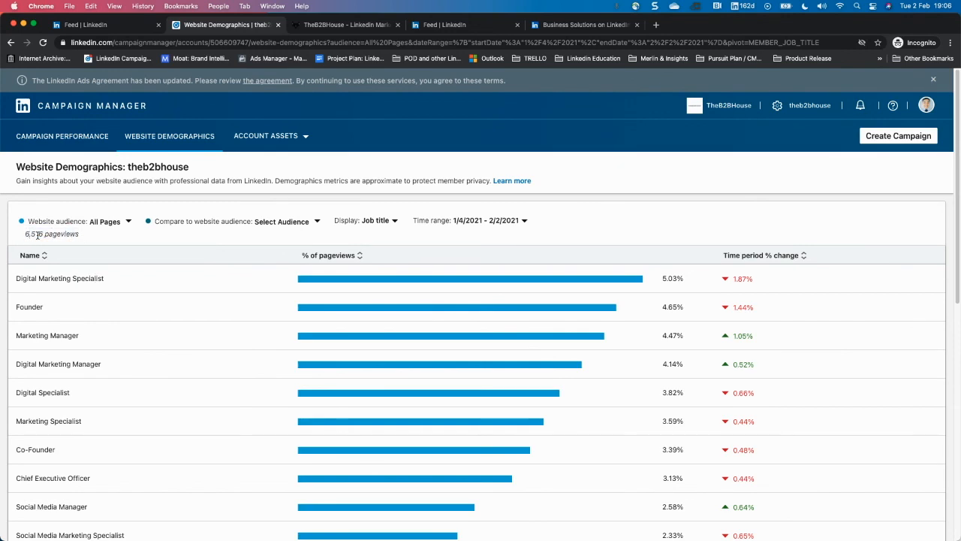
left_click_drag(42, 236, 31, 236)
left_click(86, 240)
left_click(109, 223)
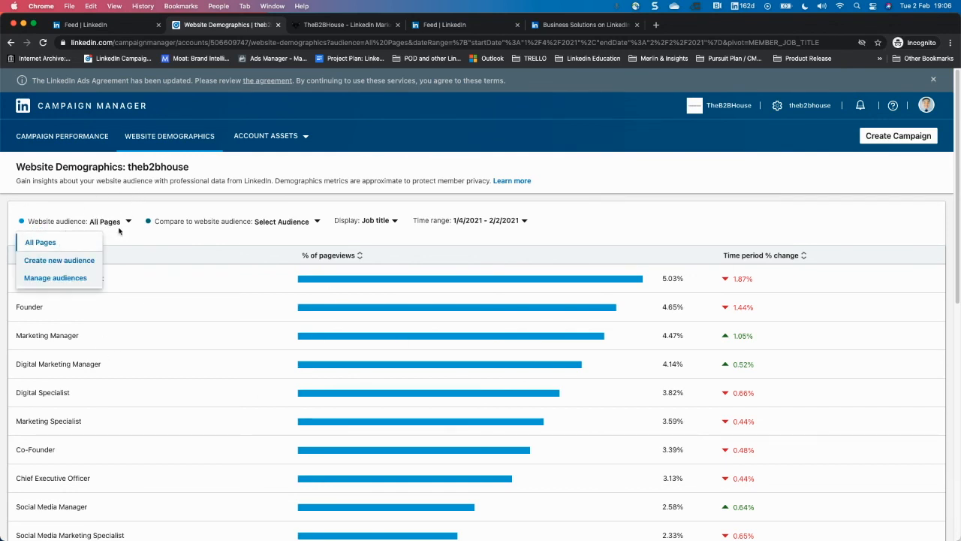
left_click(122, 235)
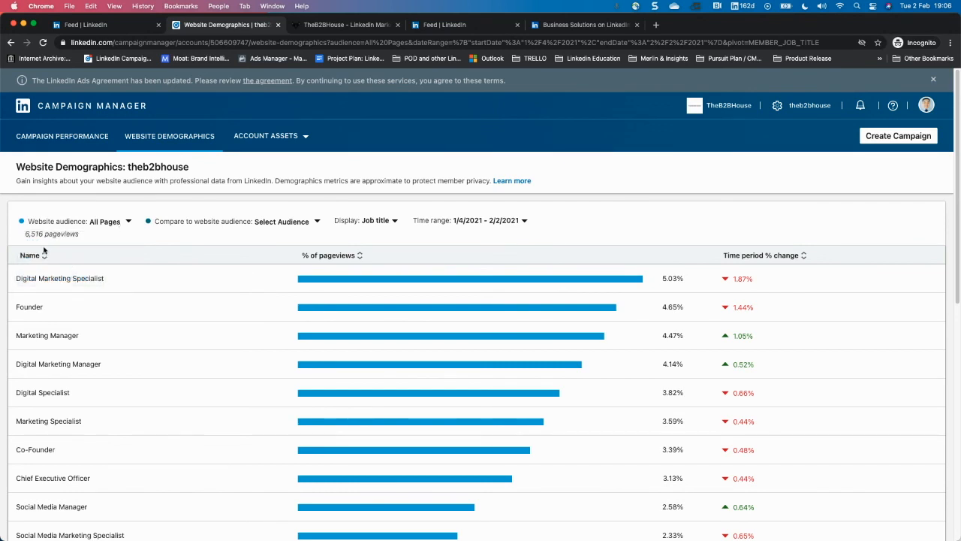
- Examine the website visitors' job titles with their shares of pageviews, from Digital Marketing Specialist down the list
left_click_drag(30, 235, 94, 239)
left_click(114, 305)
left_click_drag(34, 278, 102, 278)
left_click(78, 279)
left_click_drag(27, 279, 96, 279)
left_click(820, 302)
scroll(83, 358, "down", 1)
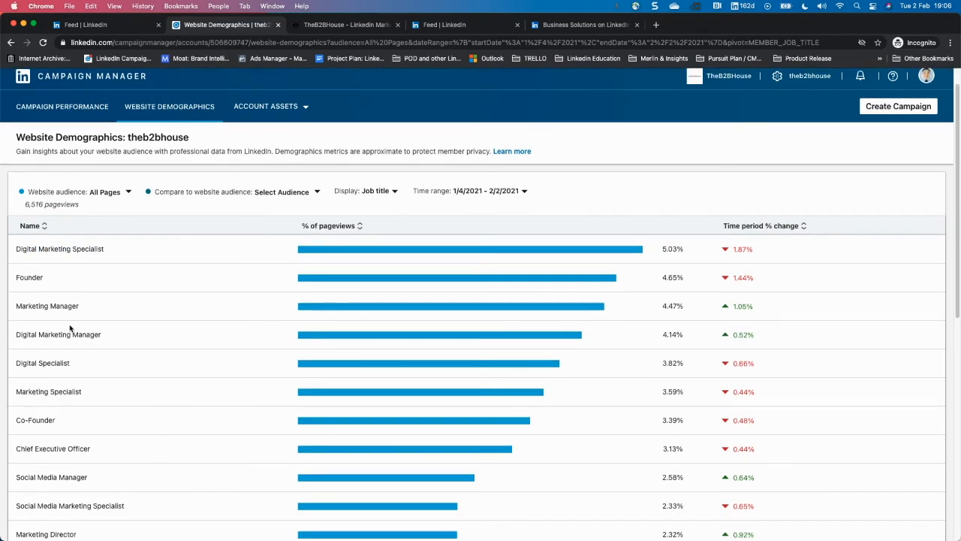
scroll(69, 334, "down", 1)
scroll(128, 366, "down", 2)
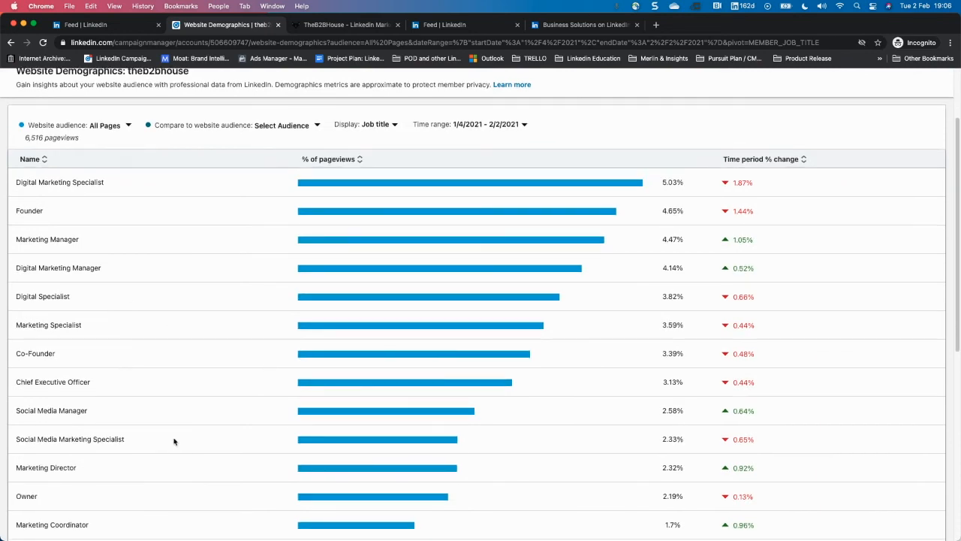
scroll(75, 347, "down", 1)
scroll(123, 403, "down", 5)
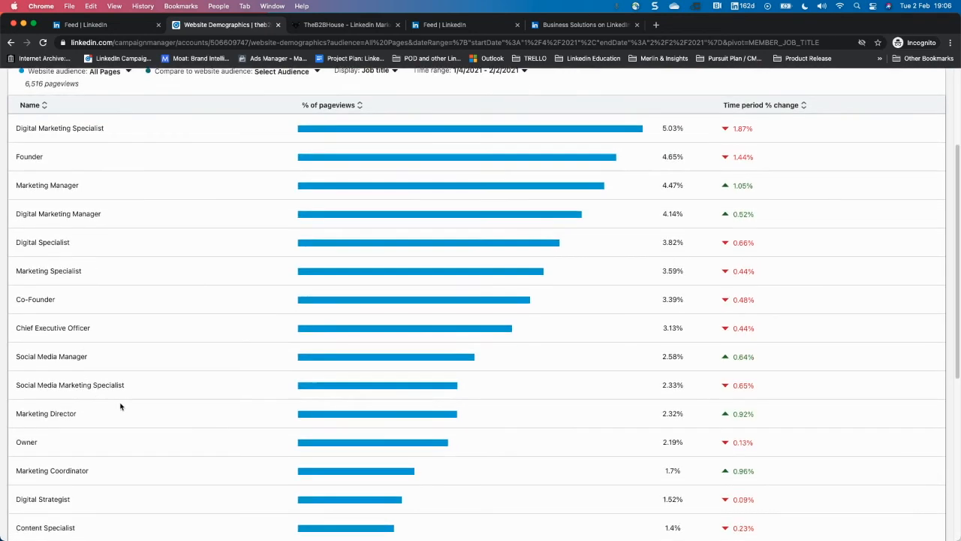
scroll(157, 434, "down", 4)
scroll(155, 434, "up", 10)
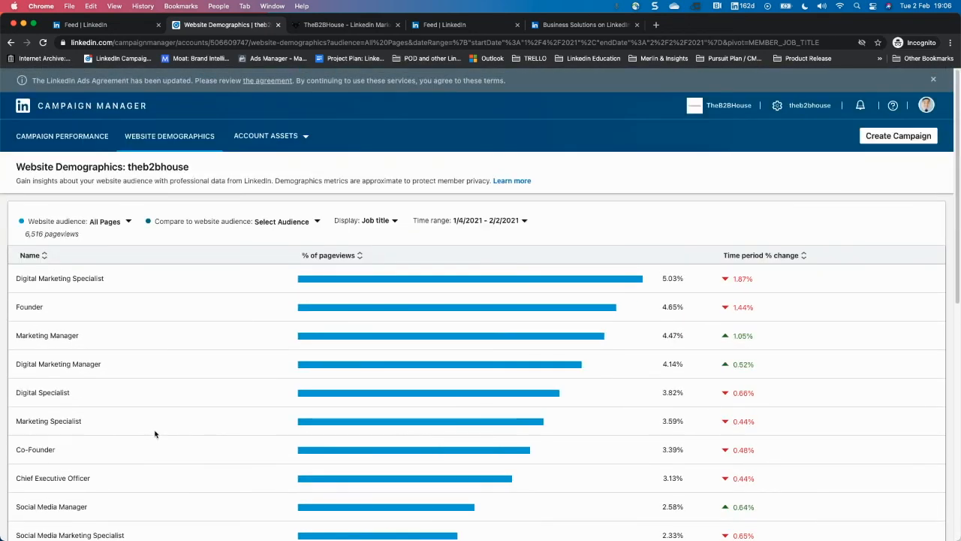
- Check the comparison audience options in Website Demographics after a brief look at the theb2bhouse.com tab
left_click(354, 24)
left_click(221, 24)
left_click(292, 222)
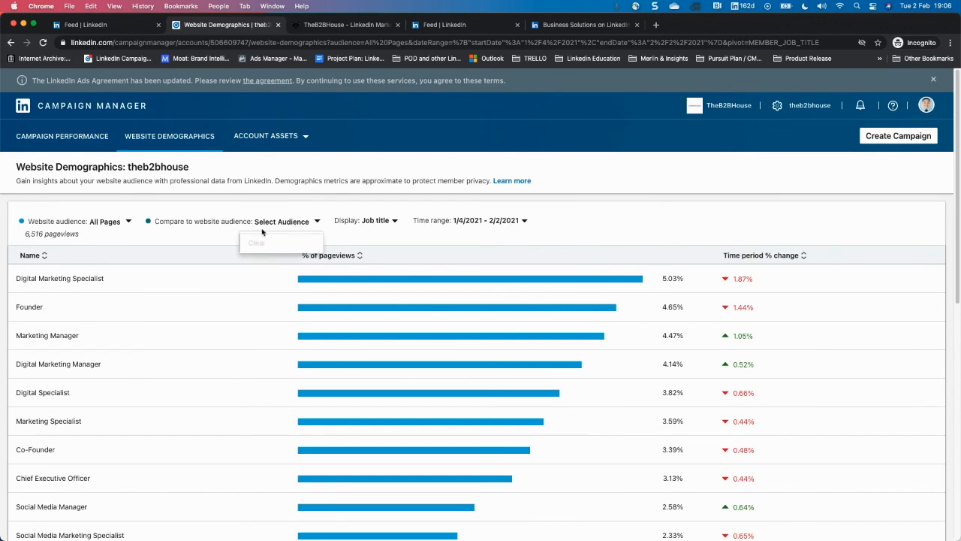
left_click(218, 221)
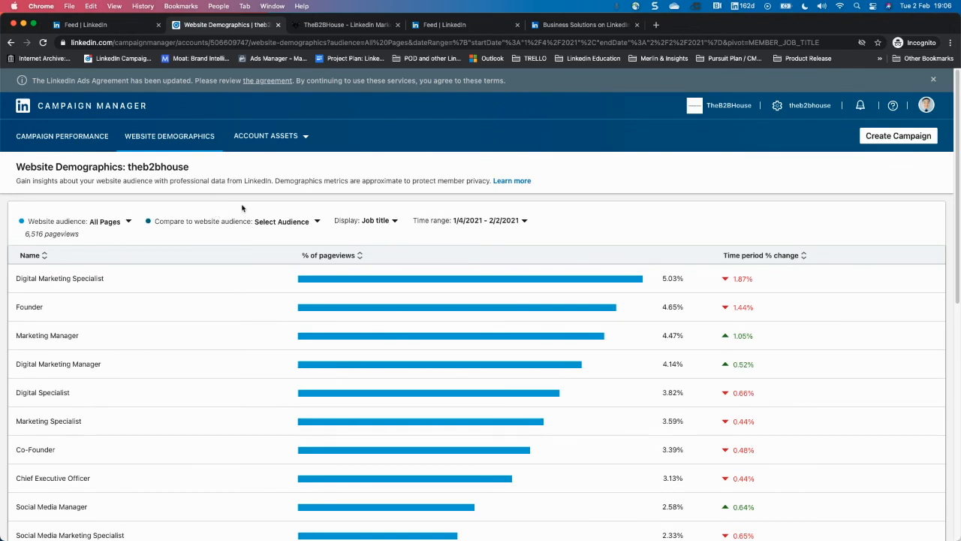
- Display the website demographics by Company and skim the list of visiting companies
left_click(392, 220)
left_click(355, 277)
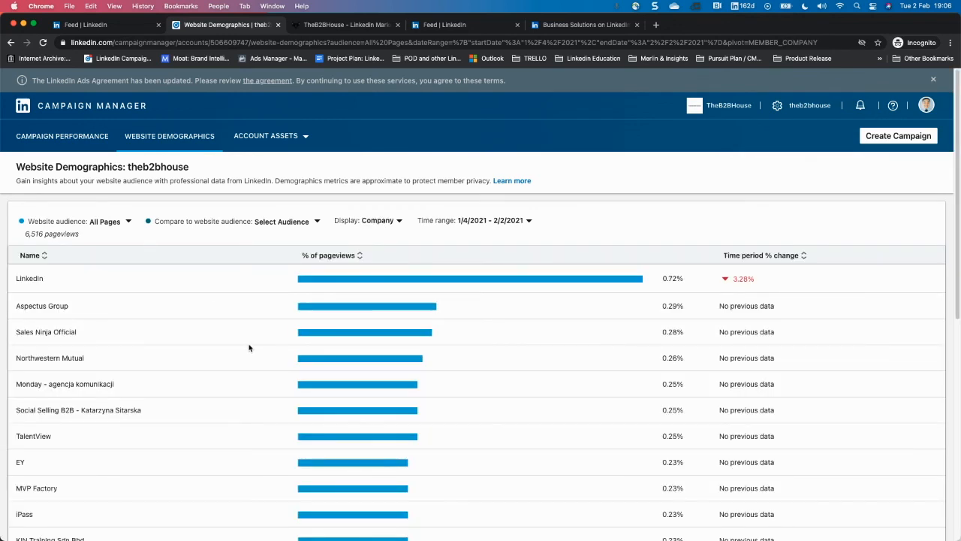
scroll(249, 348, "down", 2)
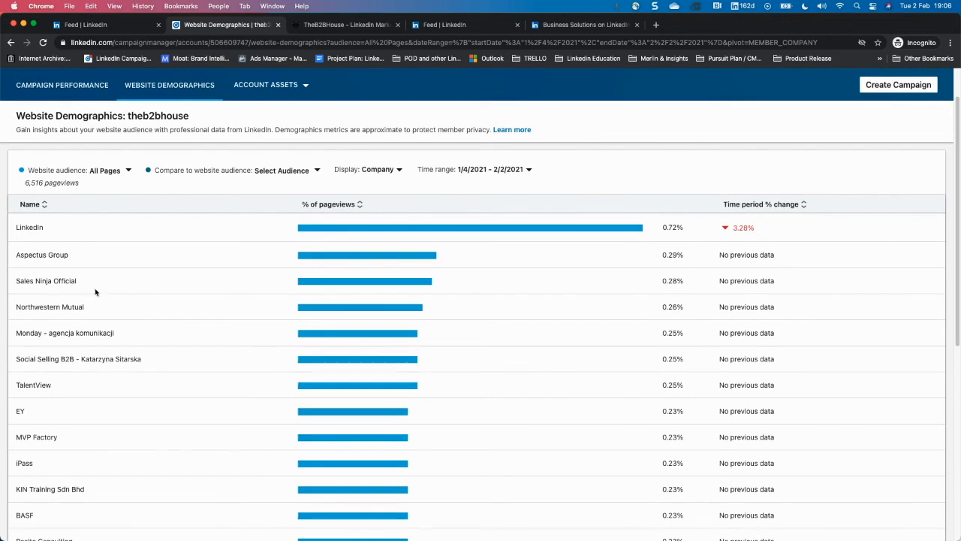
scroll(161, 360, "up", 2)
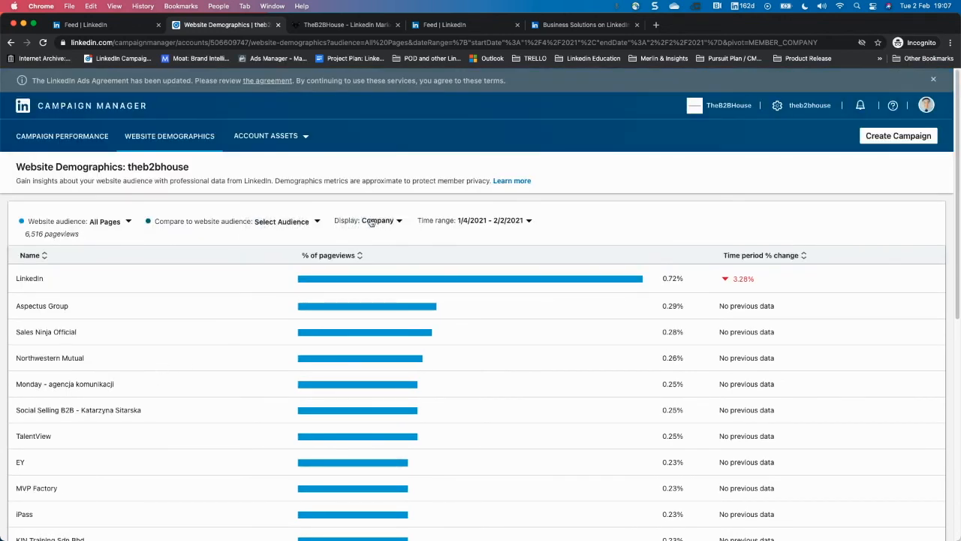
- View the website demographics by Company industry and return the display to Company
left_click(367, 221)
left_click(380, 296)
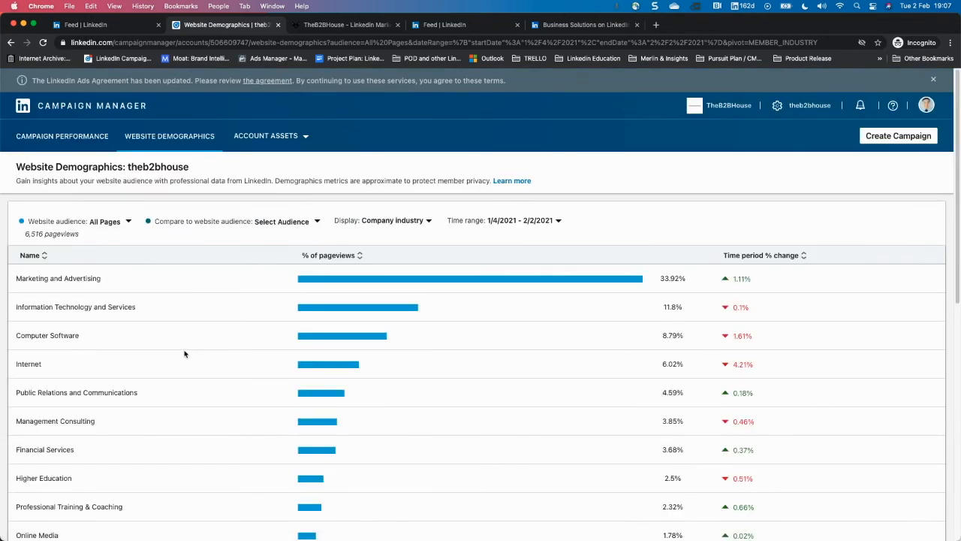
left_click(383, 221)
left_click(369, 277)
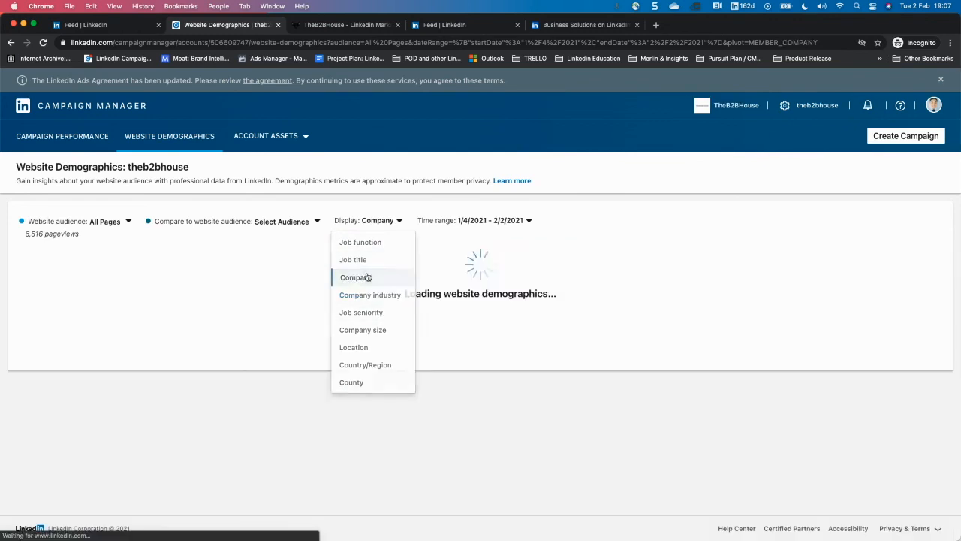
- Display the website demographics by Company size and examine the 11-50 employees row
left_click(386, 222)
left_click(380, 335)
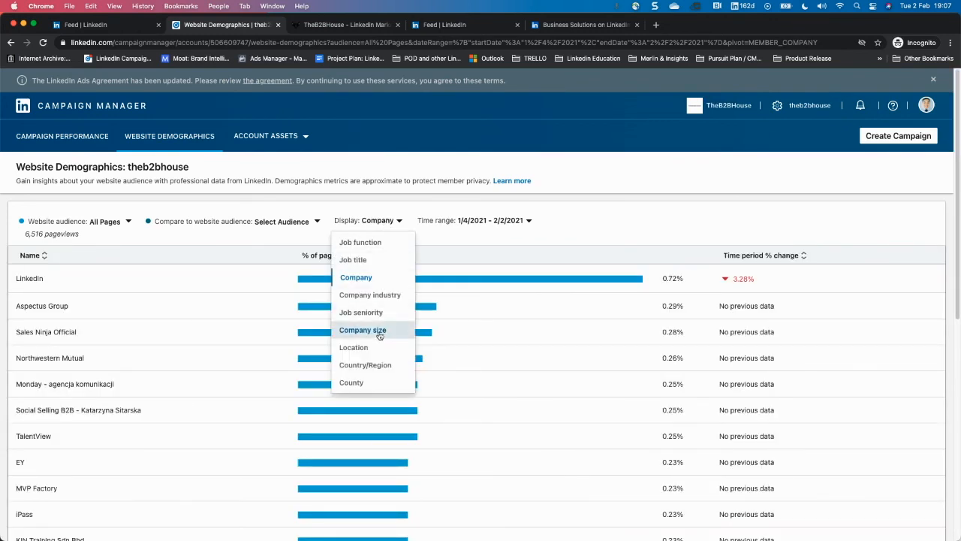
scroll(229, 354, "down", 1)
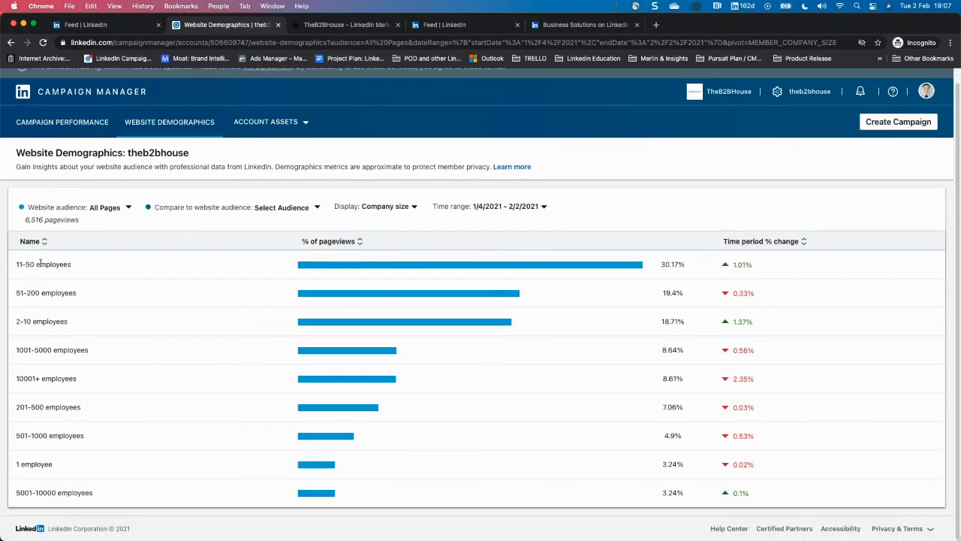
left_click_drag(24, 264, 79, 268)
left_click(30, 264)
left_click(34, 265)
- Open the account's Insight Tag page and view the tag's installation options
left_click(302, 125)
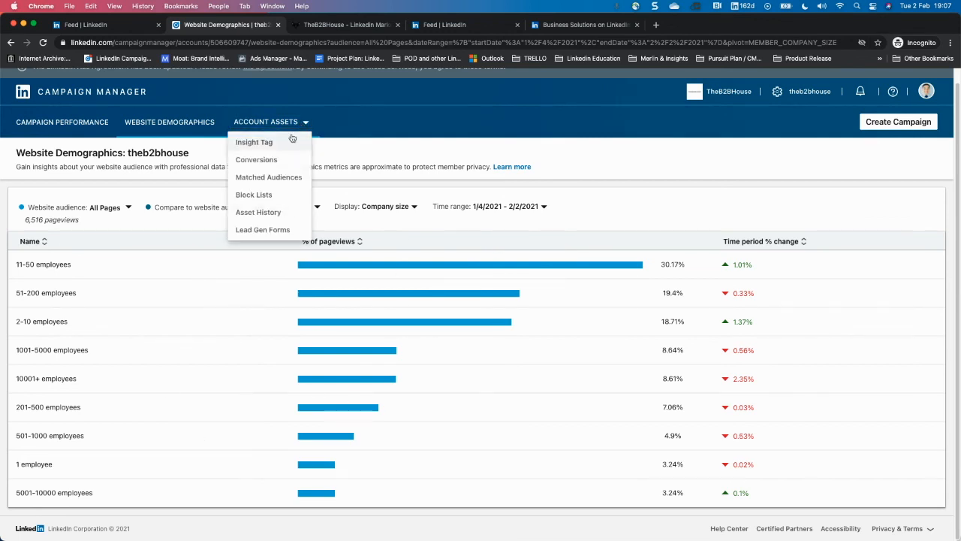
left_click(259, 142)
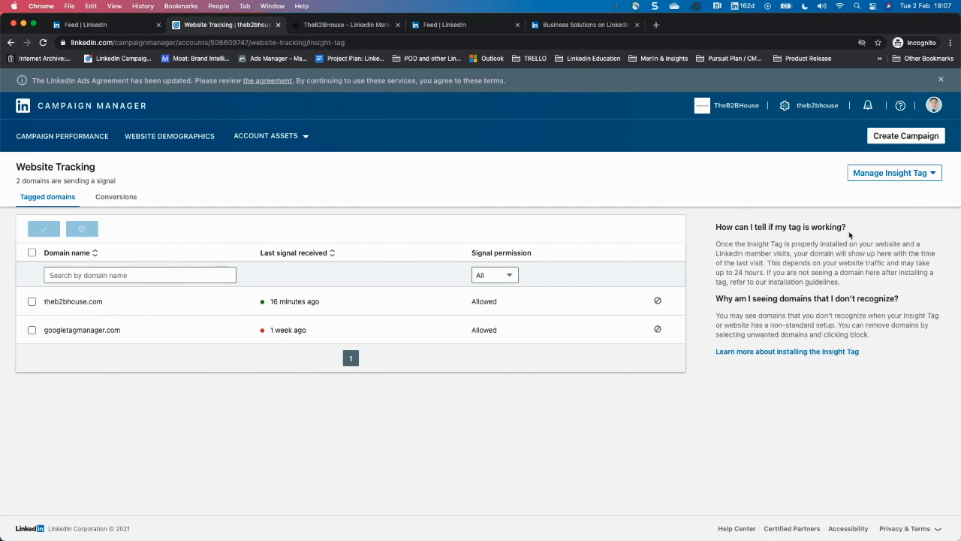
left_click(931, 174)
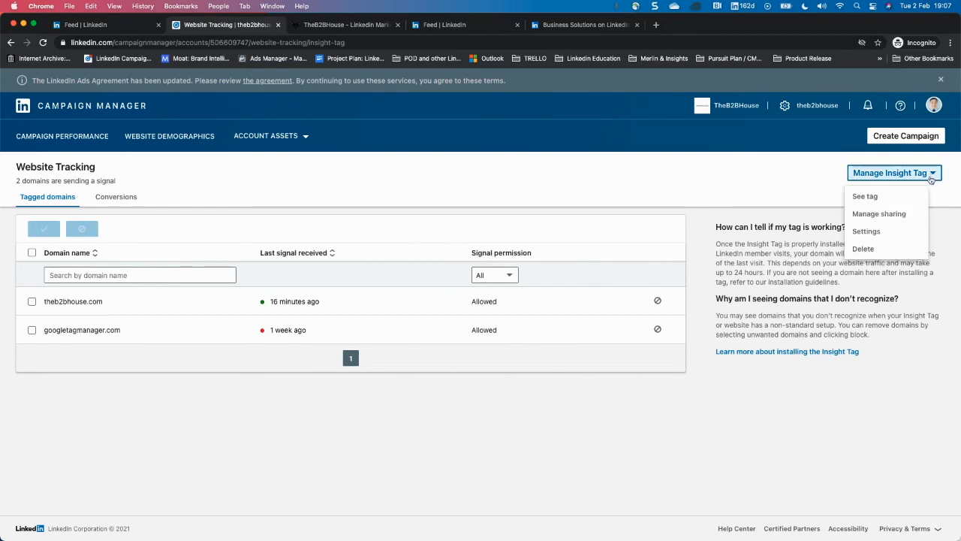
left_click(868, 197)
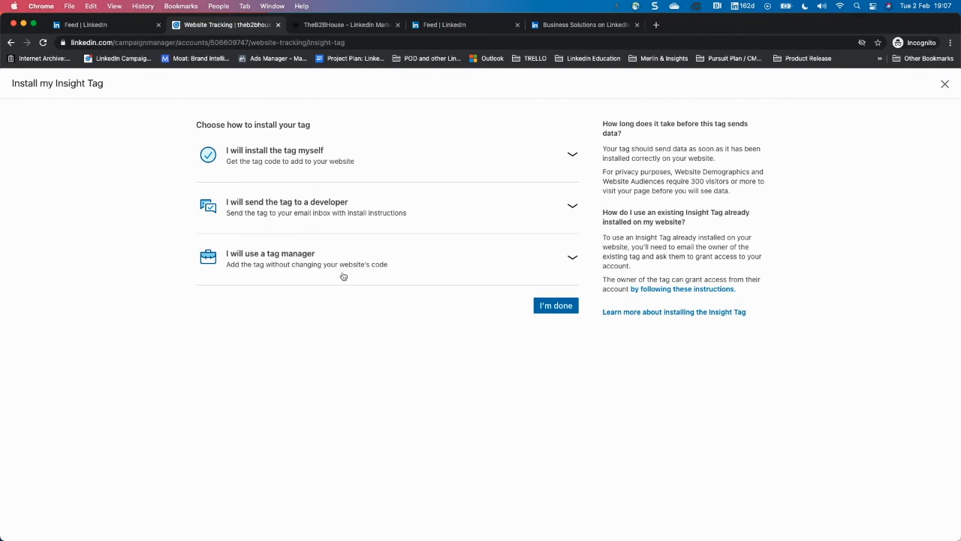
- Review the partner ID and tag manager links for installing the Insight Tag with a tag manager, and close the installation page
left_click(311, 257)
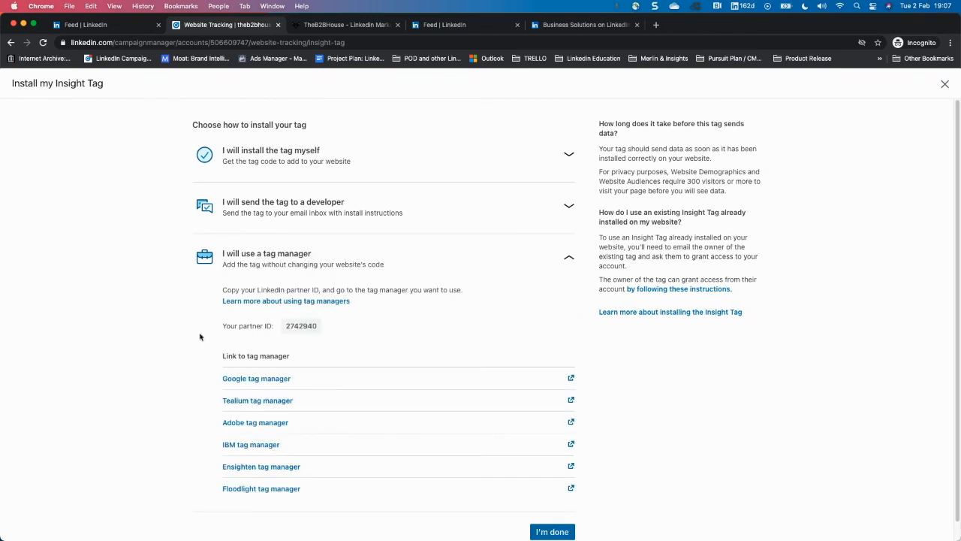
left_click(299, 329)
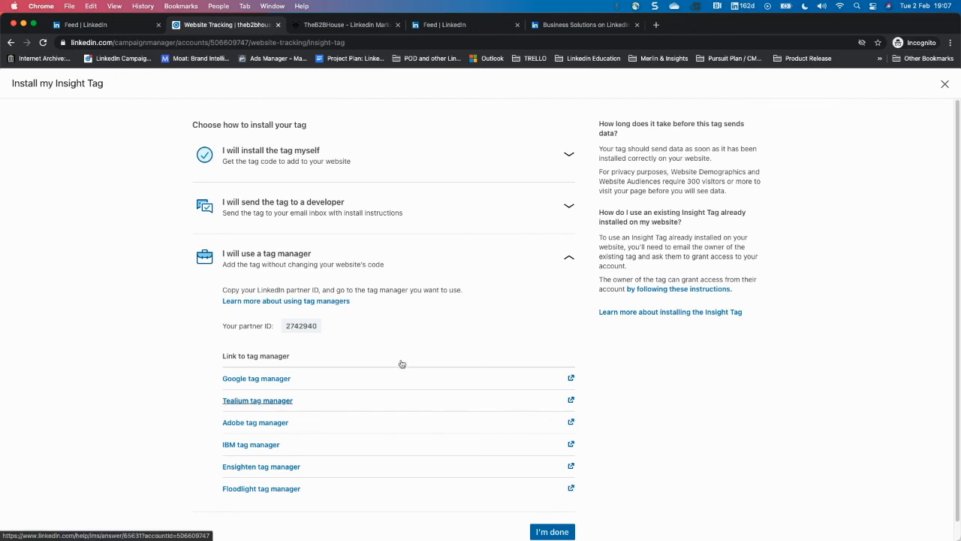
left_click(309, 329)
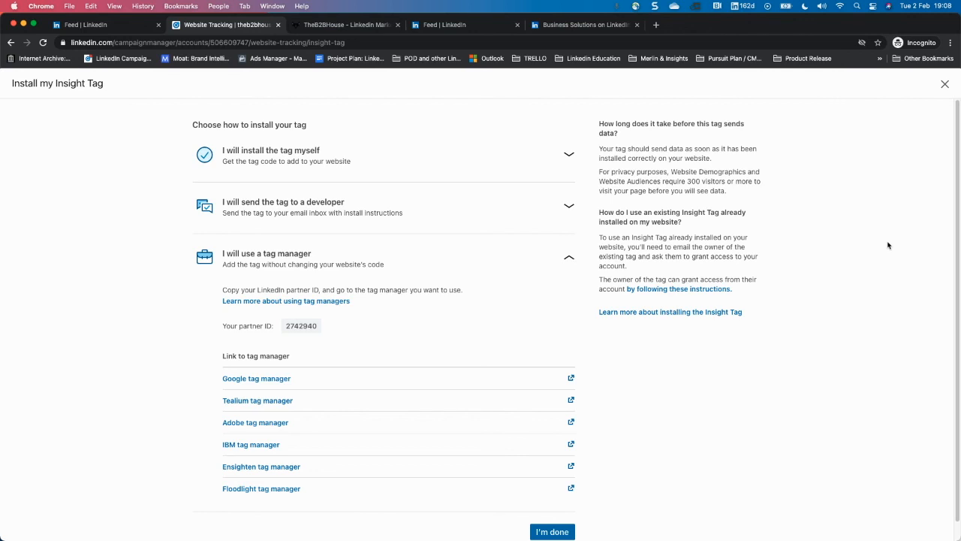
left_click(944, 86)
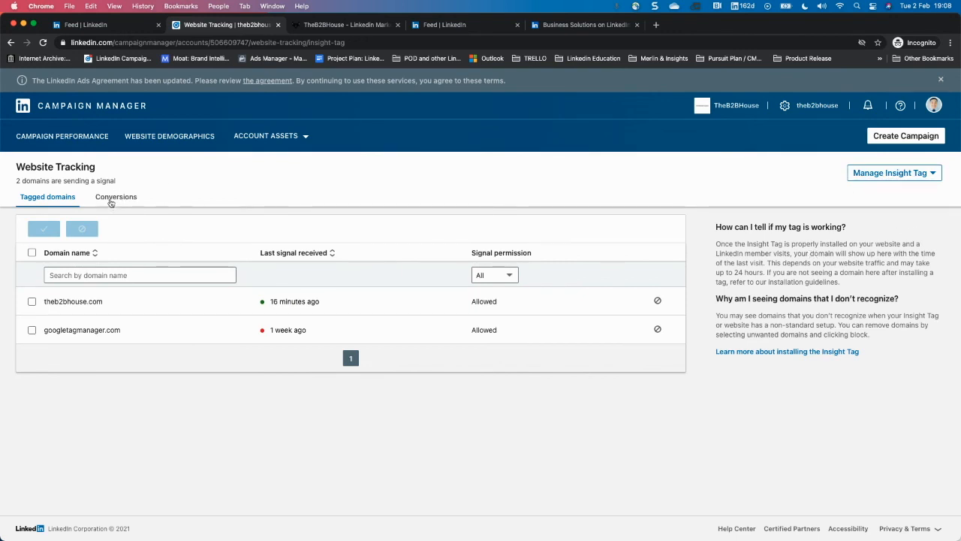
- Open the account's Matched Audiences and check which audience types can be created
left_click(301, 136)
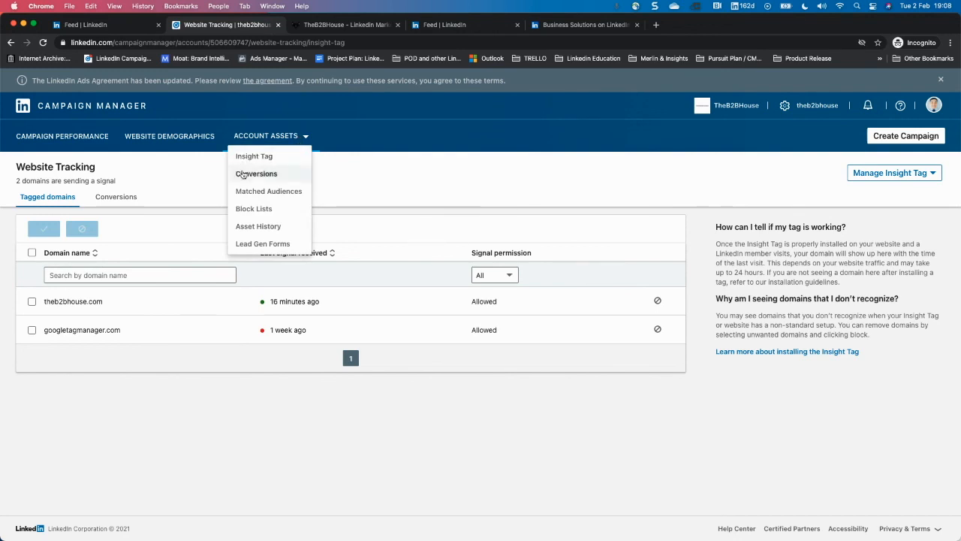
left_click(262, 191)
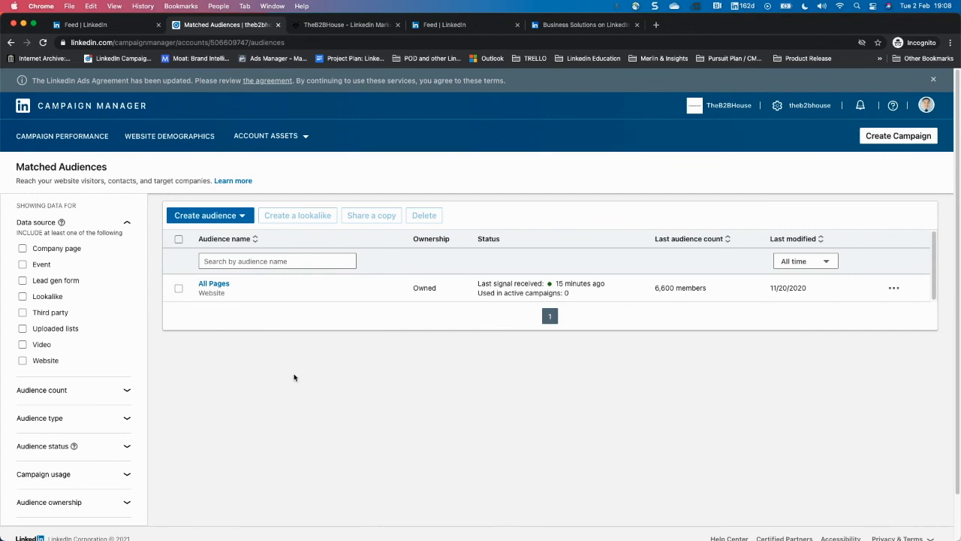
left_click(229, 215)
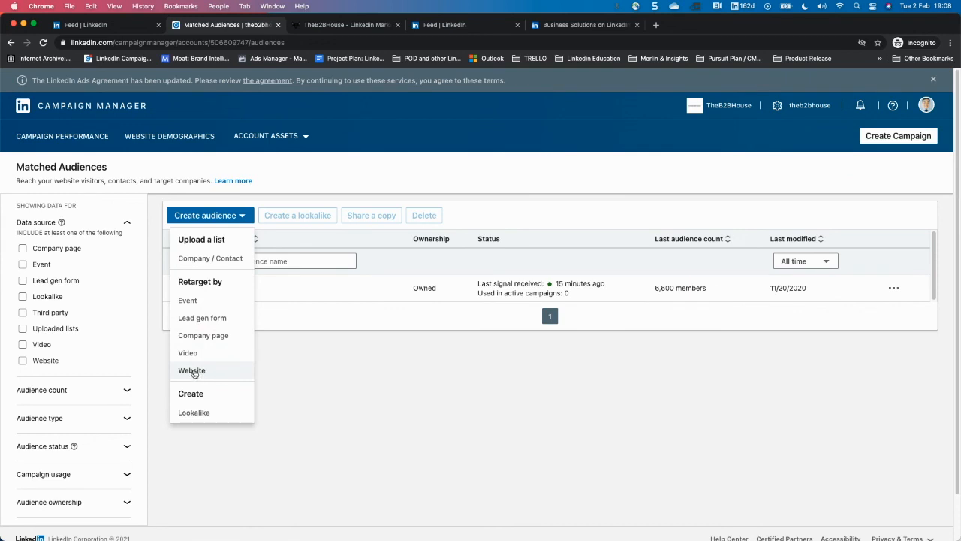
left_click(368, 396)
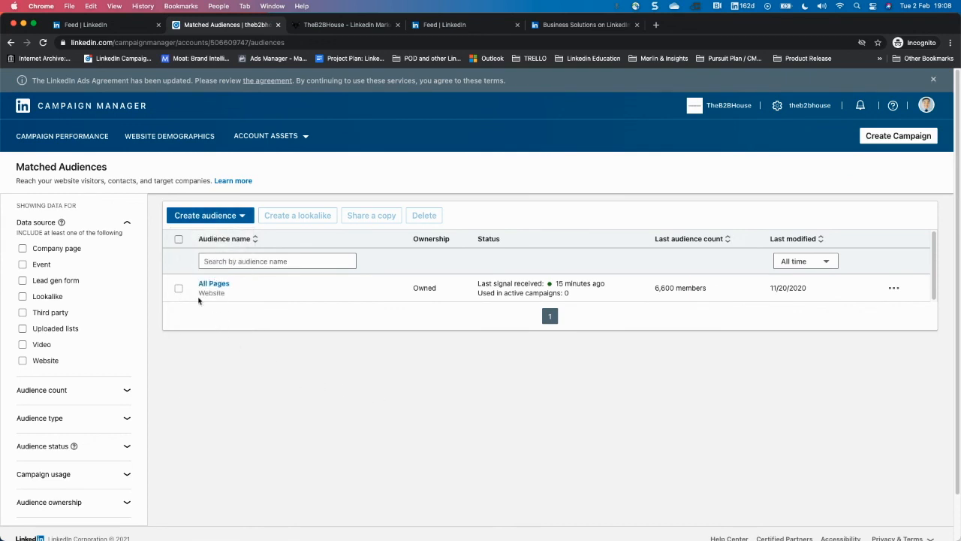
- Start a website audience named "Audiences who visited Linkedin Ads targeting page" and copy the URL of the LinkedIn Ads targeting guide from theb2bhouse.com
left_click(221, 217)
left_click(193, 372)
left_click(282, 139)
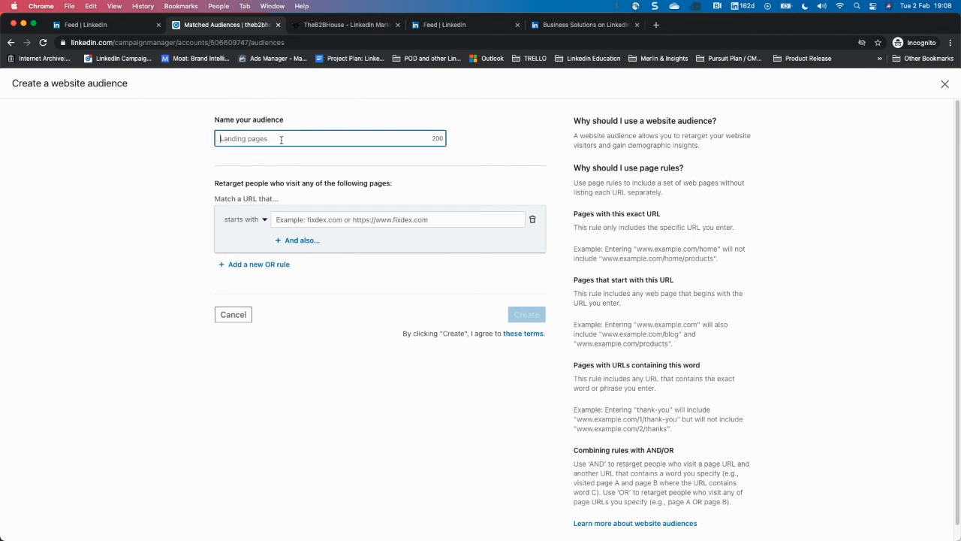
type("Audiences who visited")
left_click(335, 27)
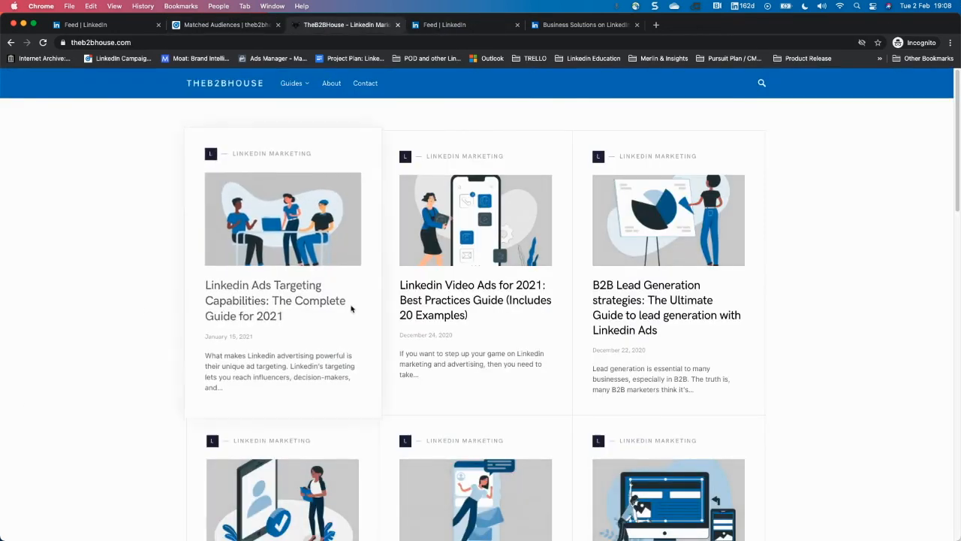
left_click(253, 302)
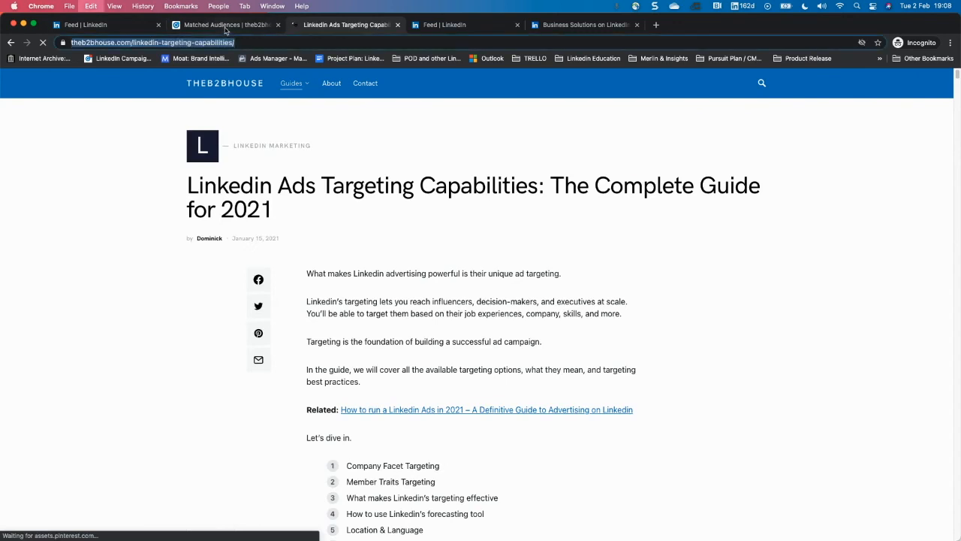
left_click(222, 25)
type("edIn Ads targeting page")
left_click(323, 220)
key("super+v")
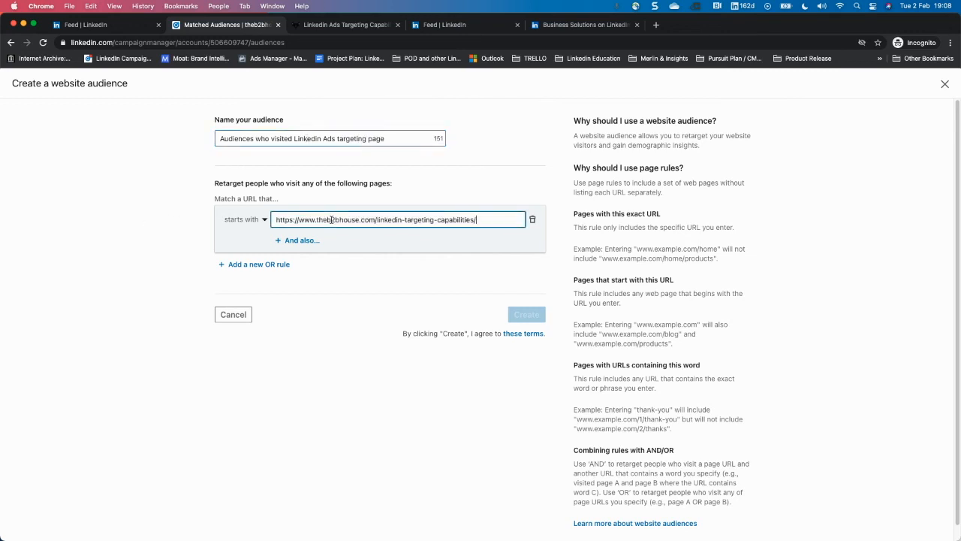
left_click(316, 219)
key("shift+Home")
key("BackSpace")
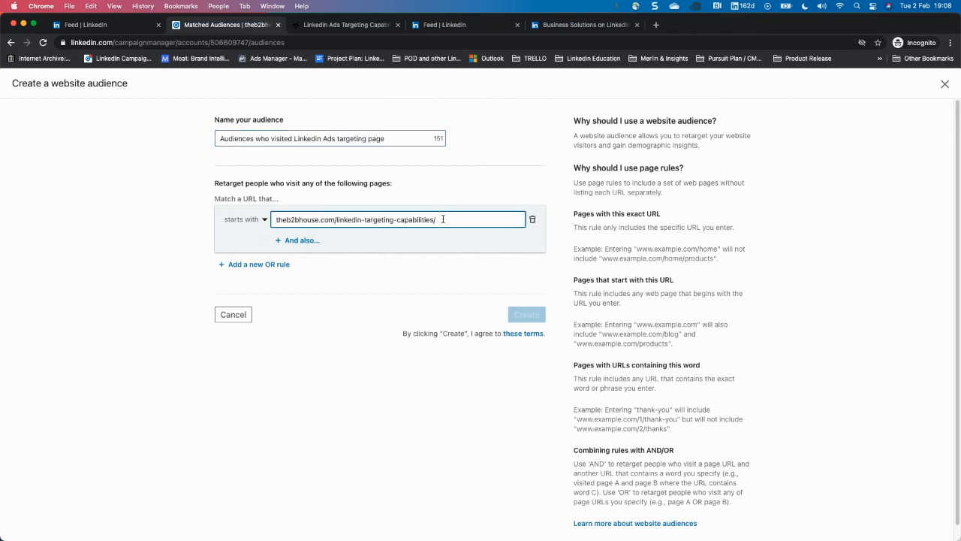
- Change the page rule to contains "linkedin-targeting-capabilities" and compare it with the article's address
left_click_drag(336, 219, 221, 223)
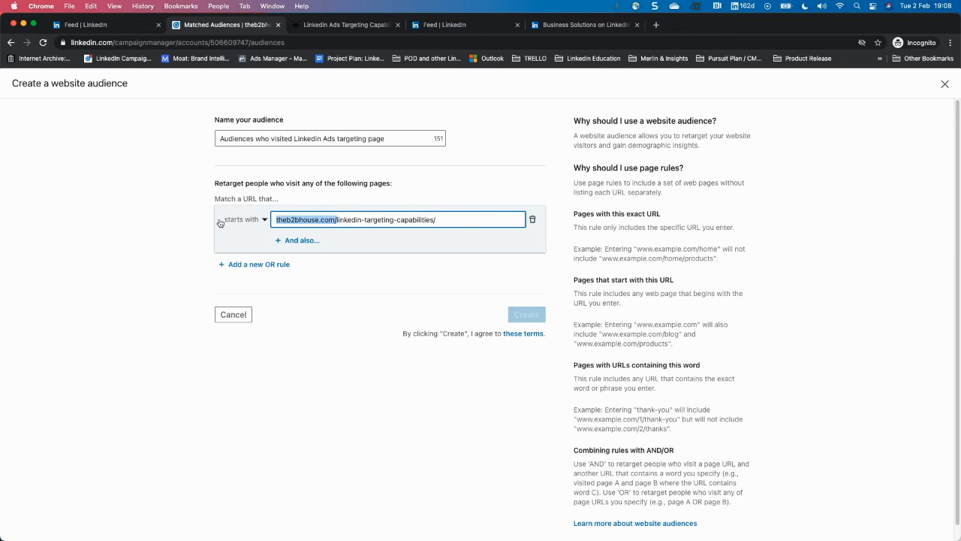
key("BackSpace")
left_click(254, 221)
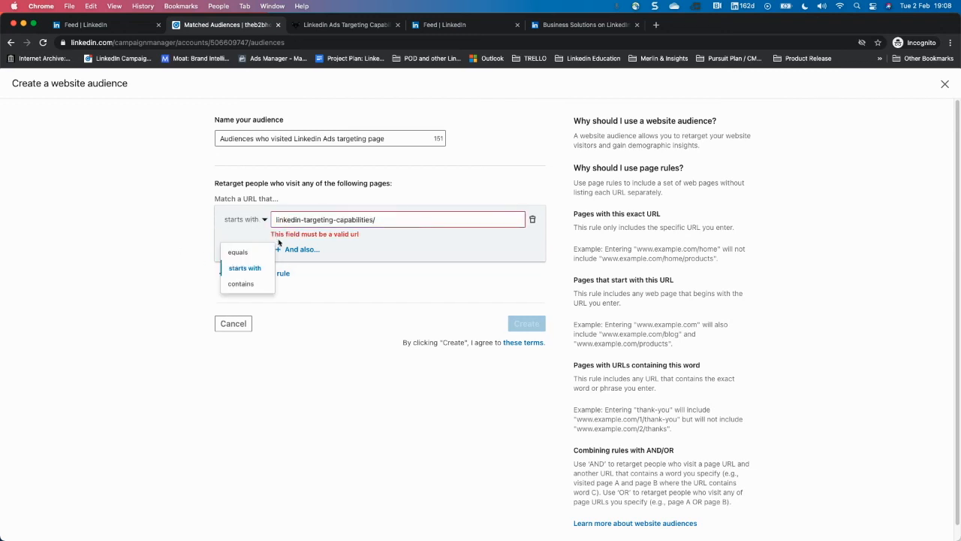
left_click(242, 283)
key("BackSpace")
left_click(128, 251)
left_click(315, 26)
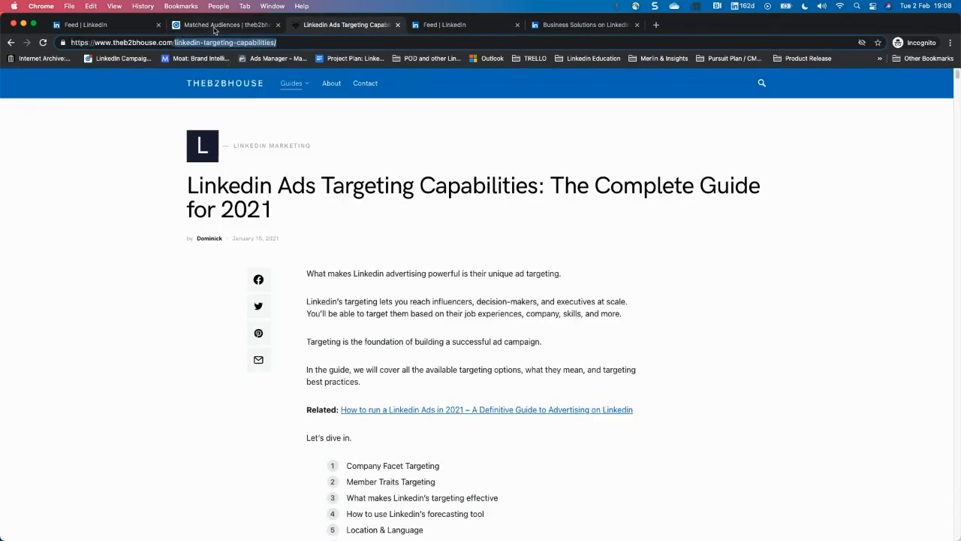
left_click(215, 27)
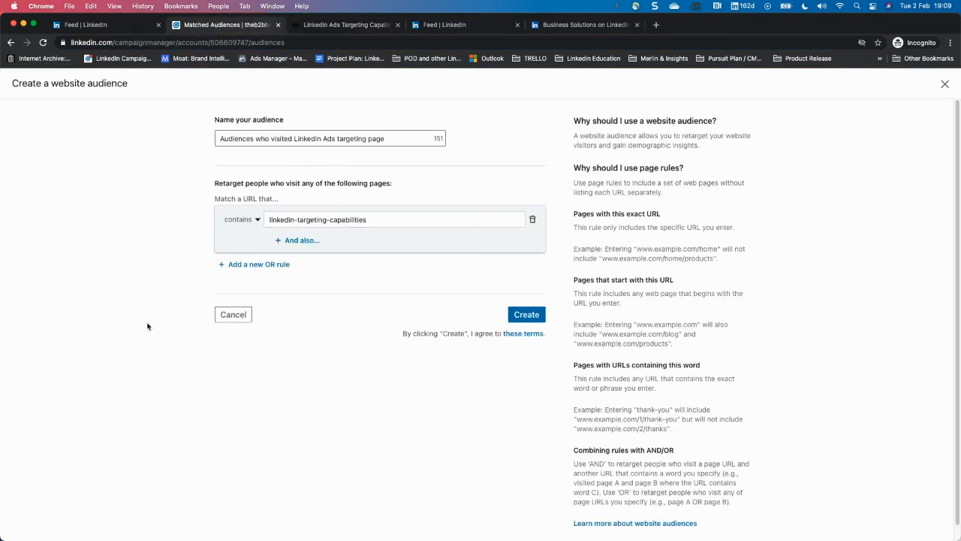
- Try an additional And also condition on the page rule, remove it and add a new OR rule
left_click(304, 241)
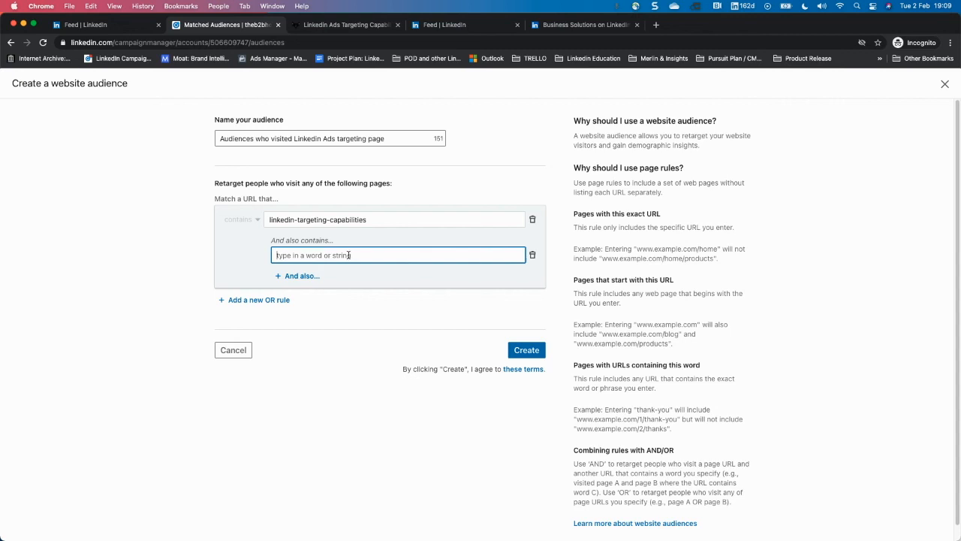
left_click(533, 256)
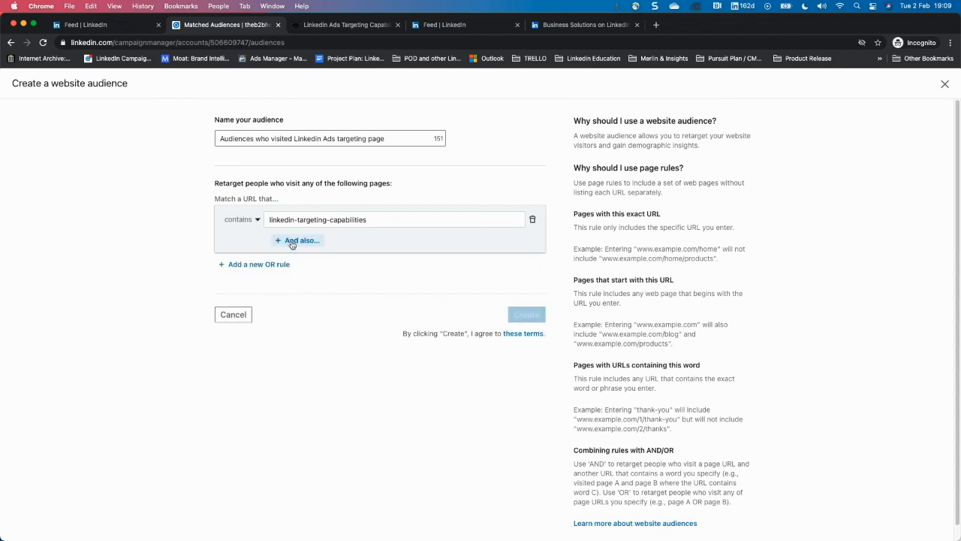
left_click(263, 266)
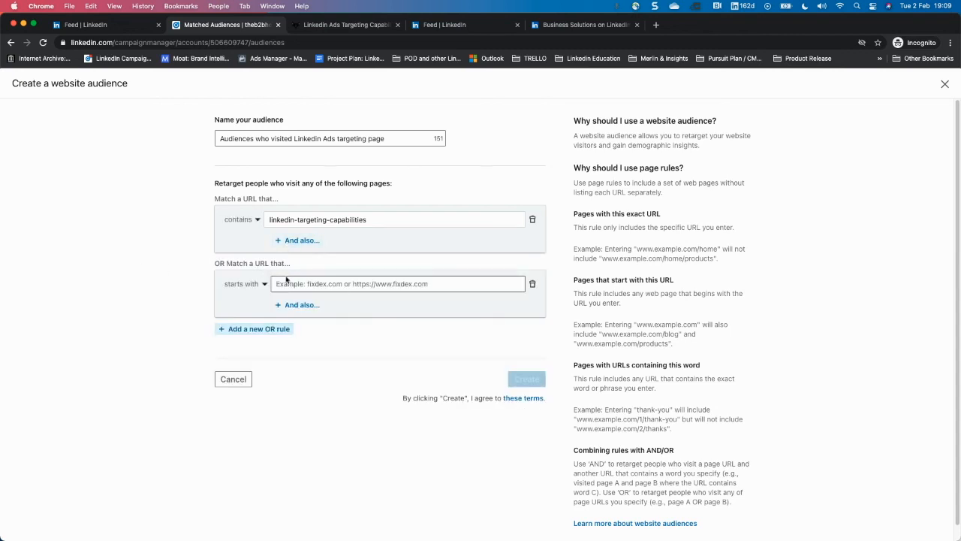
- Open the "Linkedin Ad Benchmarks 2021" guide from the theb2bhouse.com homepage and copy the path portion of its URL
key("ctrl+Tab")
left_click(271, 146)
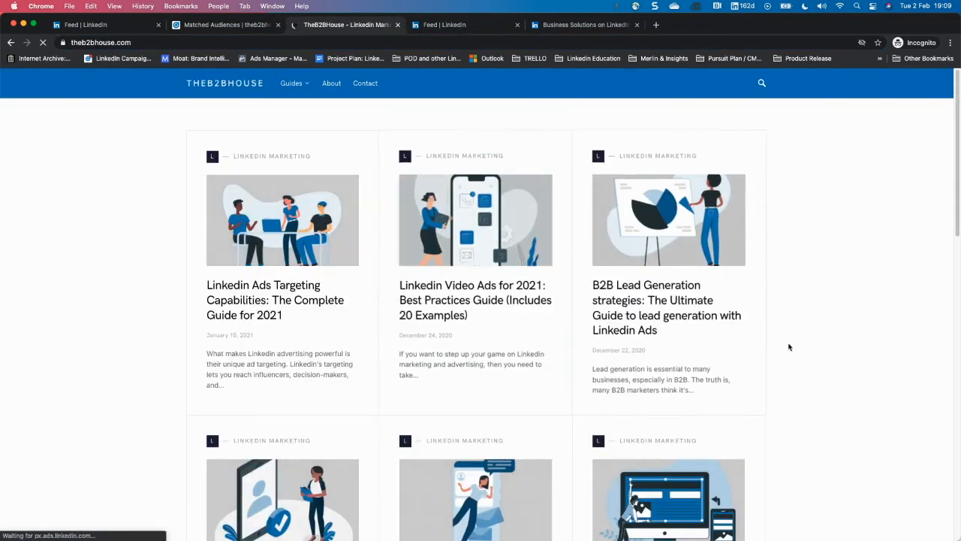
scroll(796, 344, "down", 5)
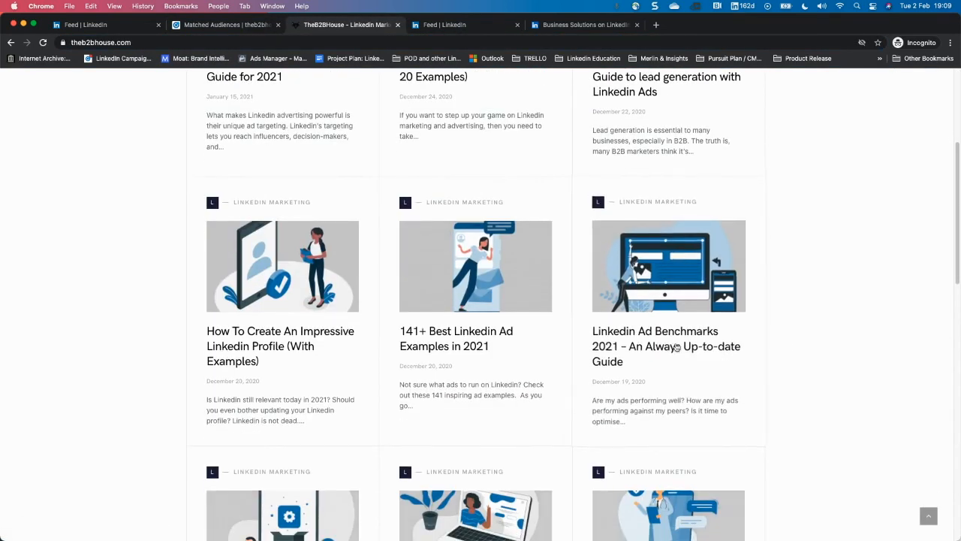
left_click(676, 347)
left_click(244, 42)
left_click(244, 42)
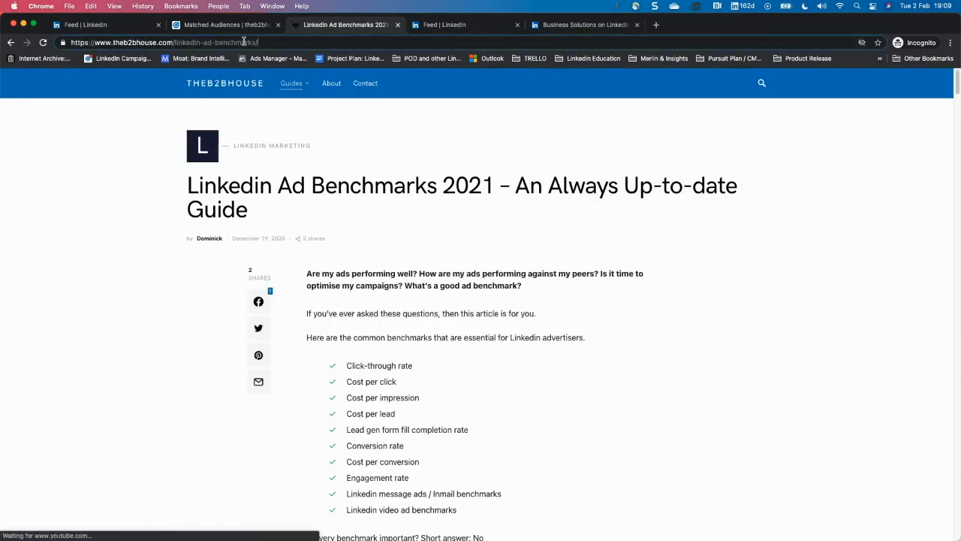
left_click_drag(258, 42, 173, 42)
key("super+c")
- Set the website audience's OR rule to contains "linkedin-ad-benchmarks", without the surrounding slashes
left_click(130, 27)
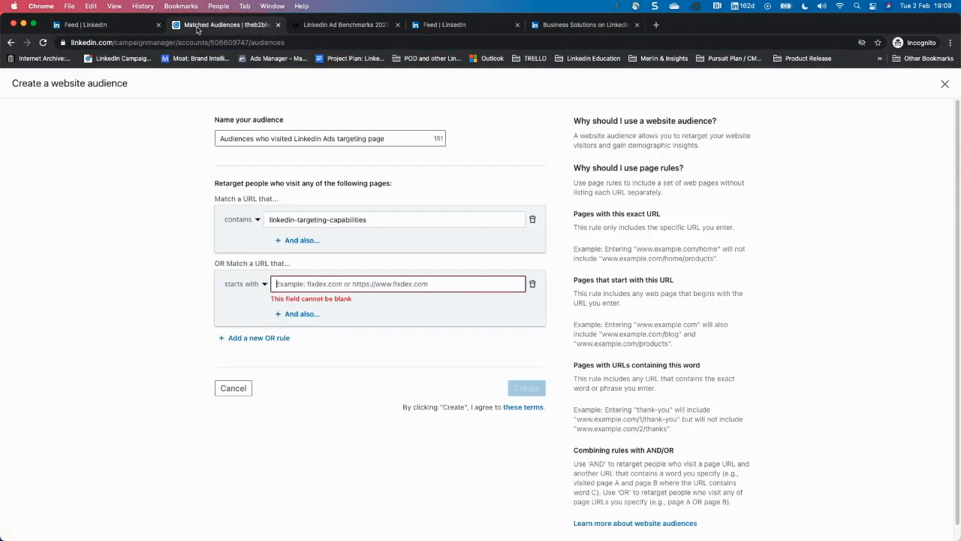
left_click(197, 27)
key("super+v")
left_click(279, 283)
key("BackSpace")
left_click(388, 283)
key("BackSpace")
left_click(248, 288)
left_click(242, 348)
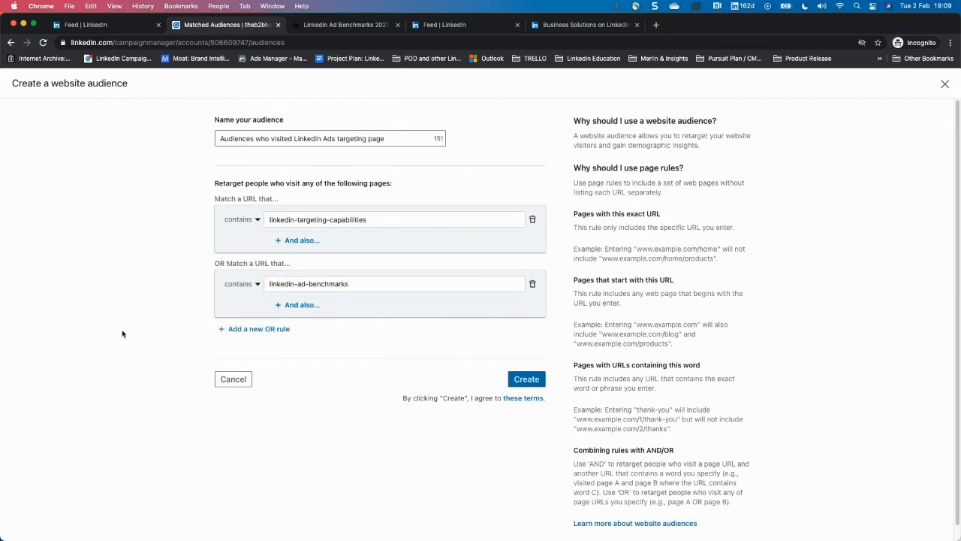
- Rename the audience "Audiences who visited Linkedin Ads targeting or benchmark page" and create it
left_click(410, 138)
left_click_drag(322, 140, 368, 139)
type("or benn")
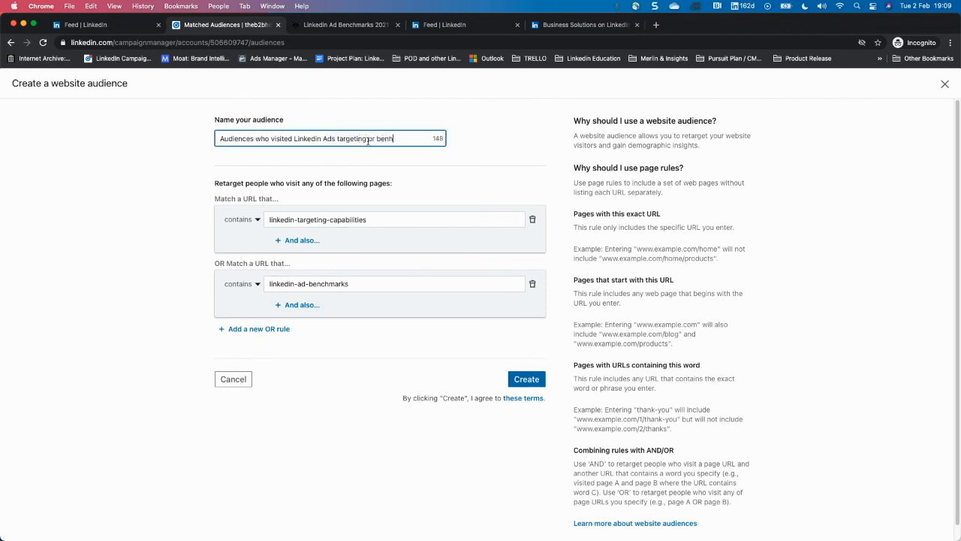
type("hmark page")
left_click(102, 287)
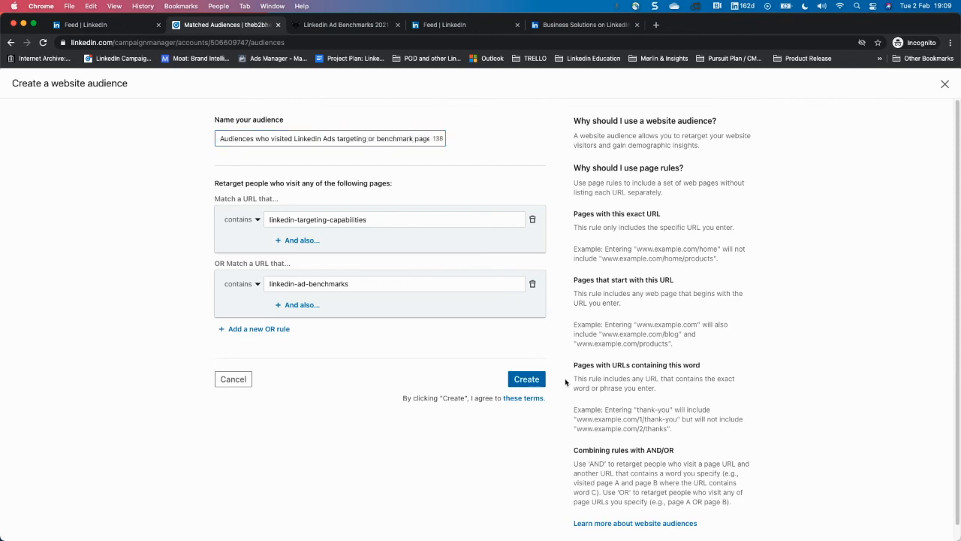
left_click(529, 380)
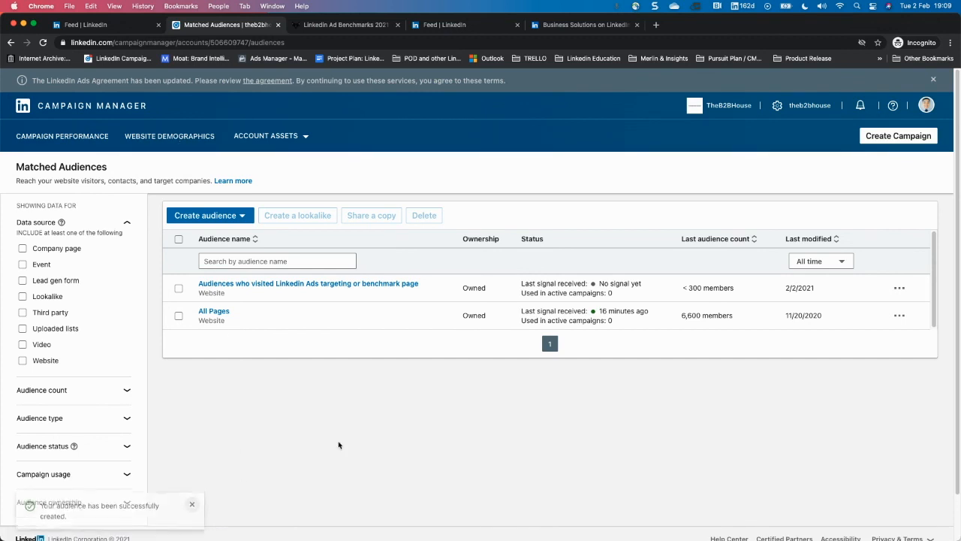
- Open the website demographics and check which website audiences can be selected and compared
left_click(180, 140)
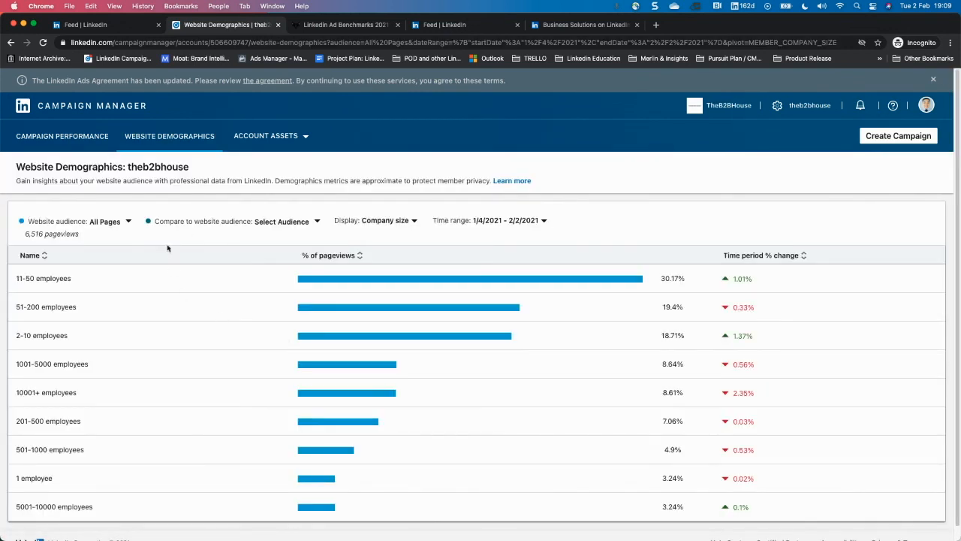
left_click(287, 219)
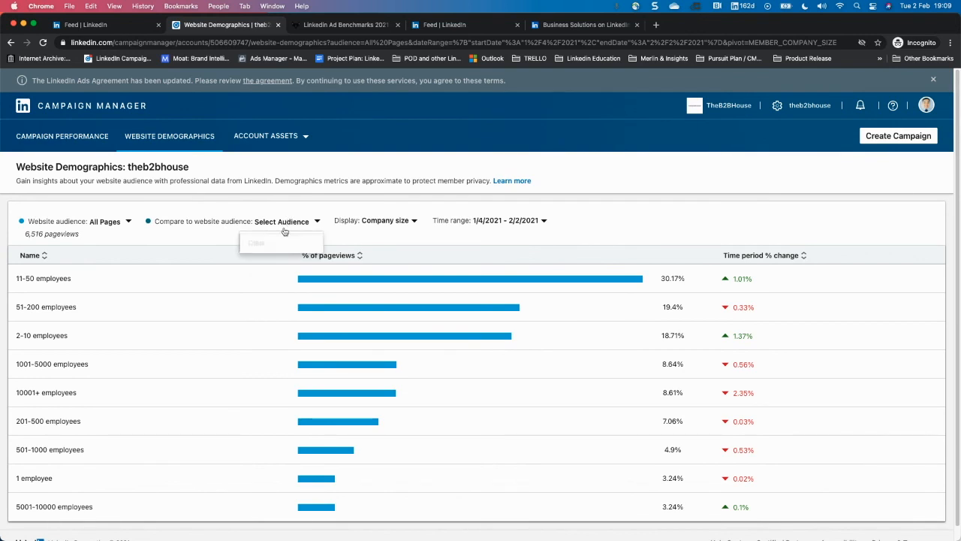
left_click(198, 240)
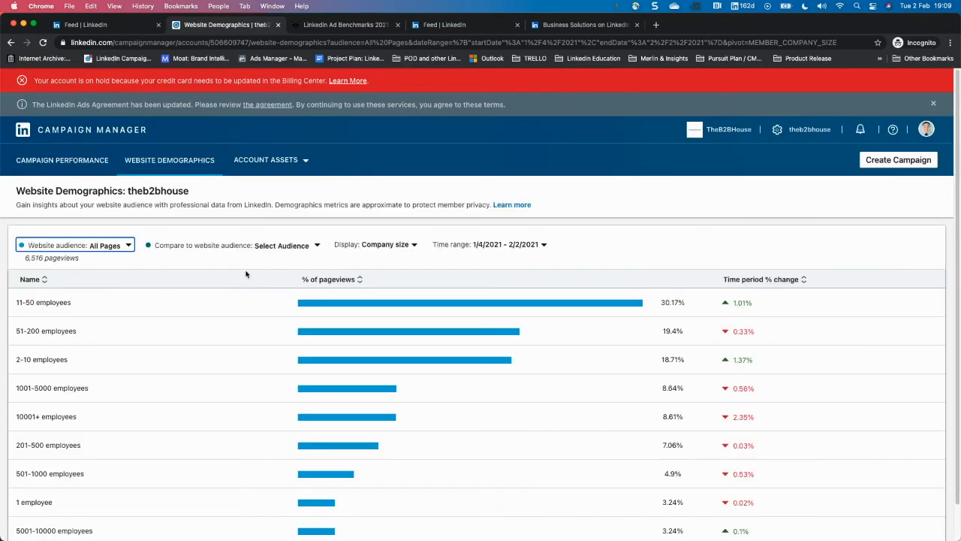
left_click(284, 244)
left_click(285, 246)
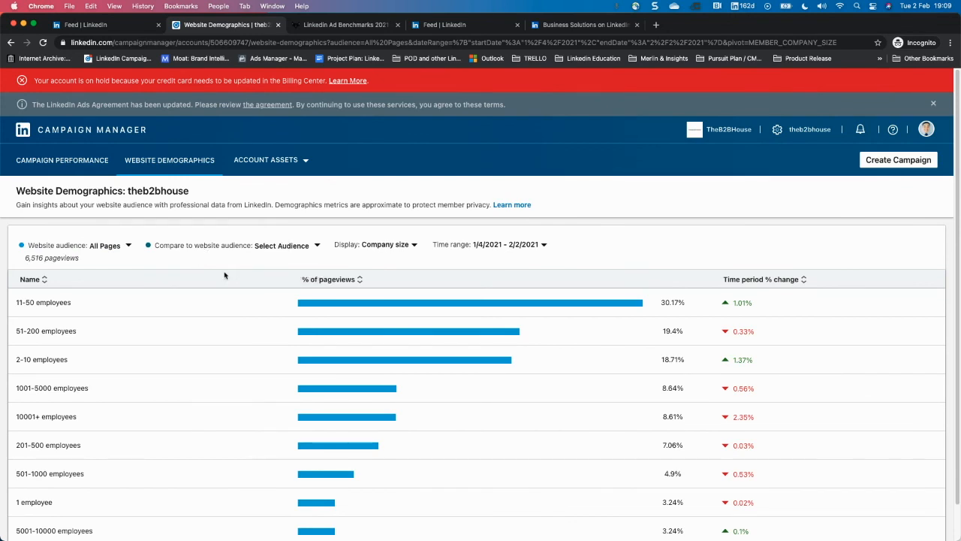
- Revisit the matched audiences list and the website demographics, ending on the campaign performance overview
left_click(288, 160)
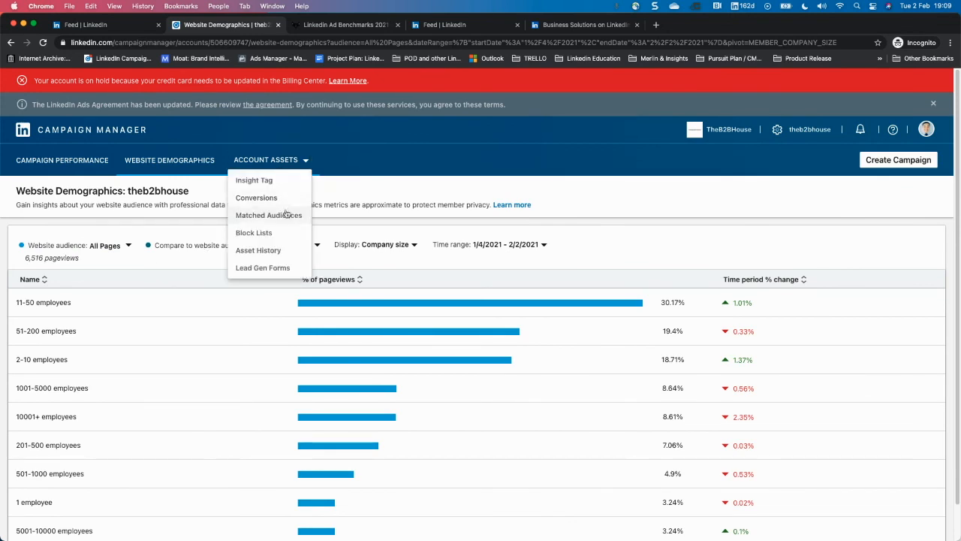
left_click(255, 216)
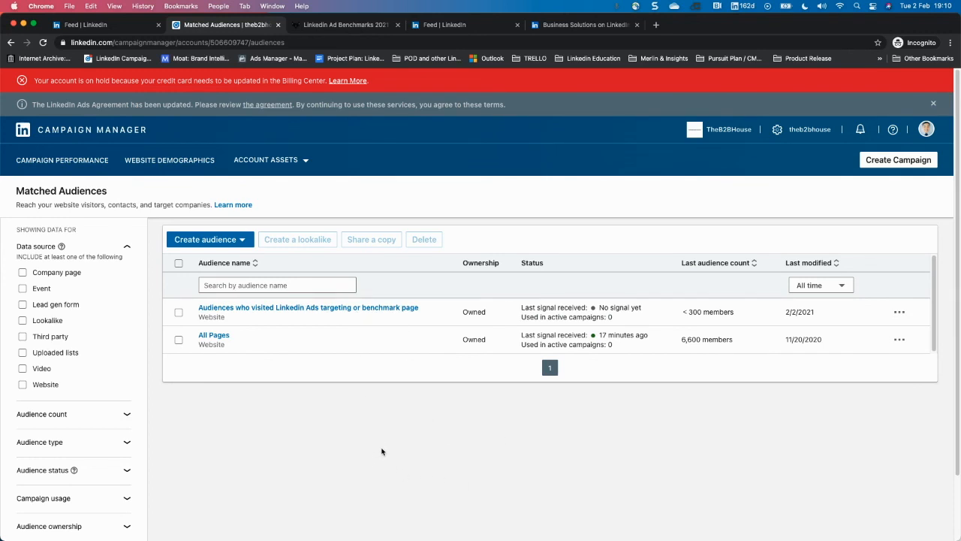
left_click(184, 159)
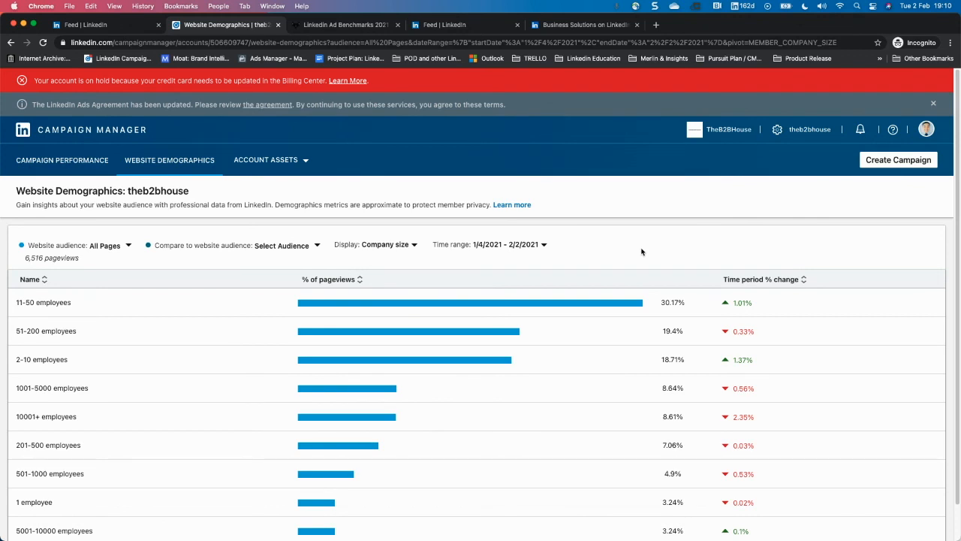
left_click(73, 163)
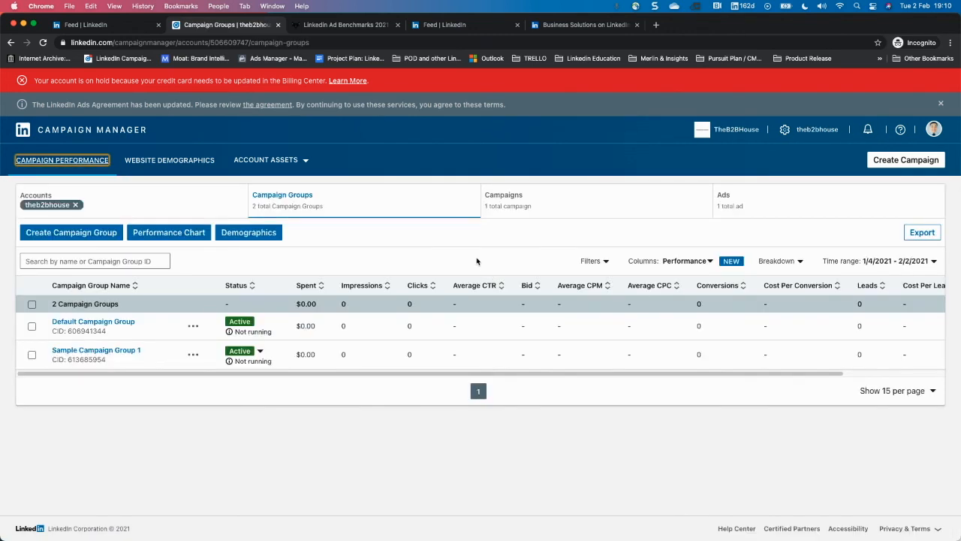